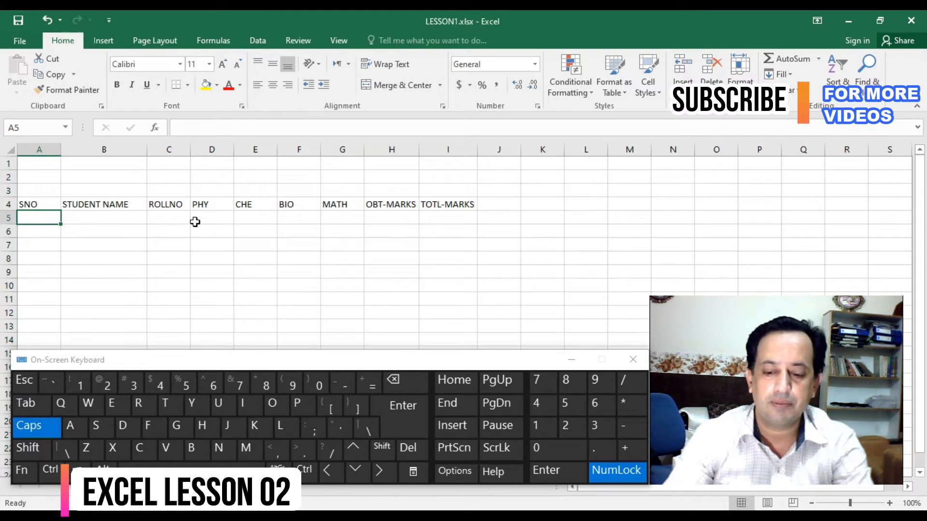
# - Enter 1 in A5, fill the serial numbers 1 to 8 down to A12, and centre them
pyautogui.press('Return')
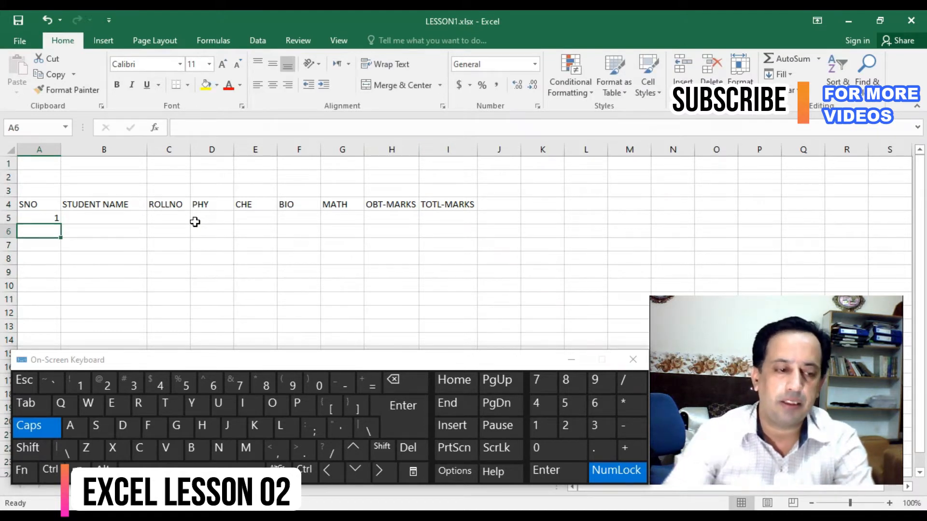
pyautogui.click(54, 216)
pyautogui.moveTo(61, 223); pyautogui.dragTo(68, 322)
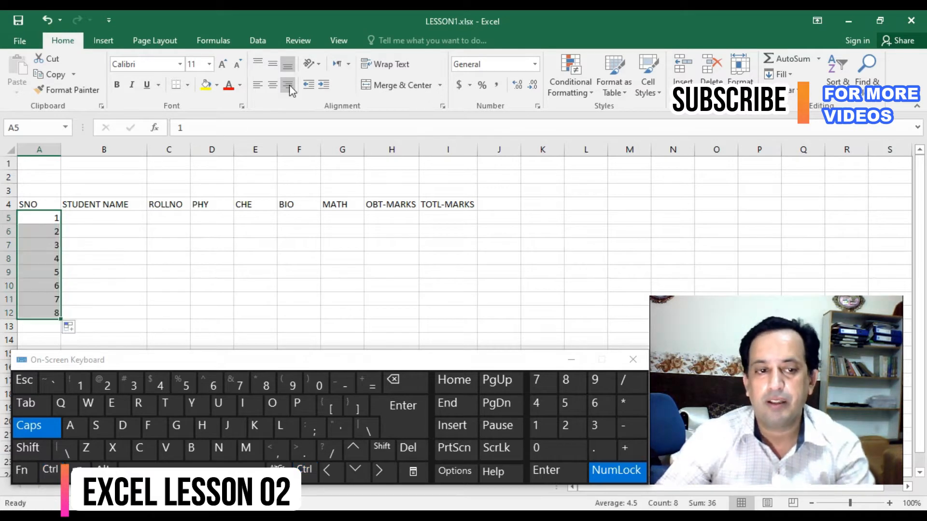
pyautogui.click(273, 86)
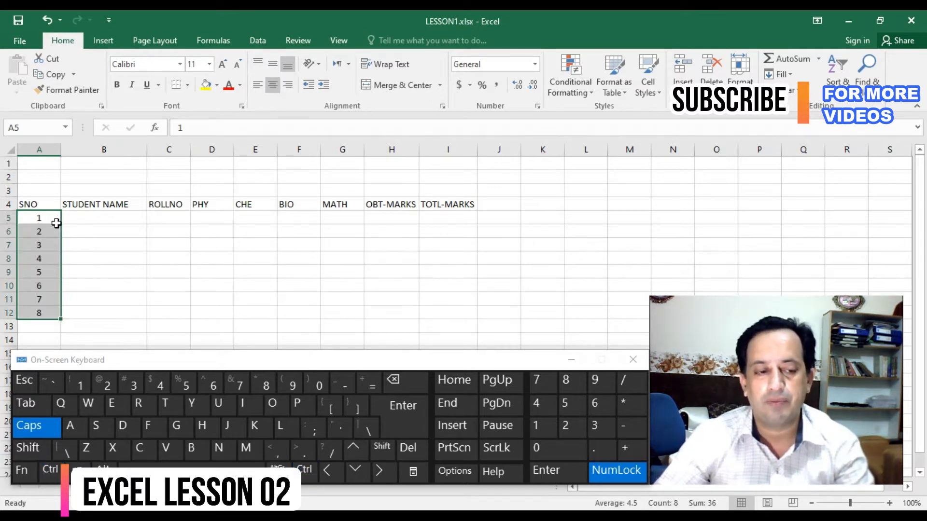
pyautogui.press('ctrl')
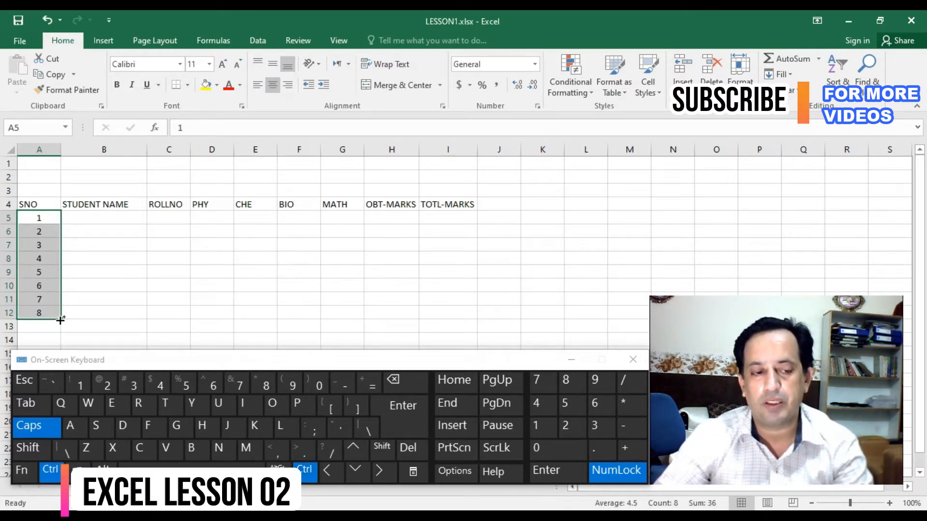
# - Enter the eight students' names in capitals in B5:B12 under STUDENT NAME
pyautogui.click(126, 220)
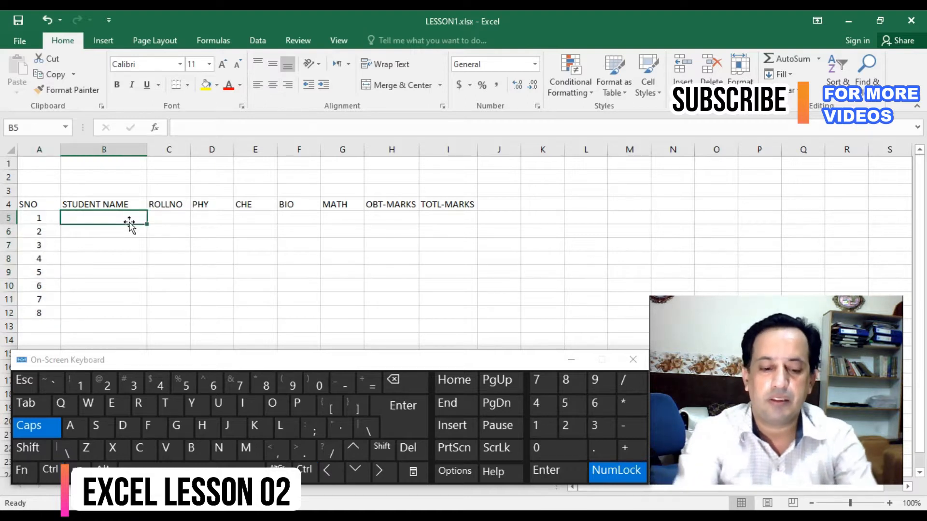
pyautogui.write('JABBAR')
pyautogui.press('Return')
pyautogui.write('WAQAR')
pyautogui.press('Return')
pyautogui.write('ANWAR')
pyautogui.press('Return')
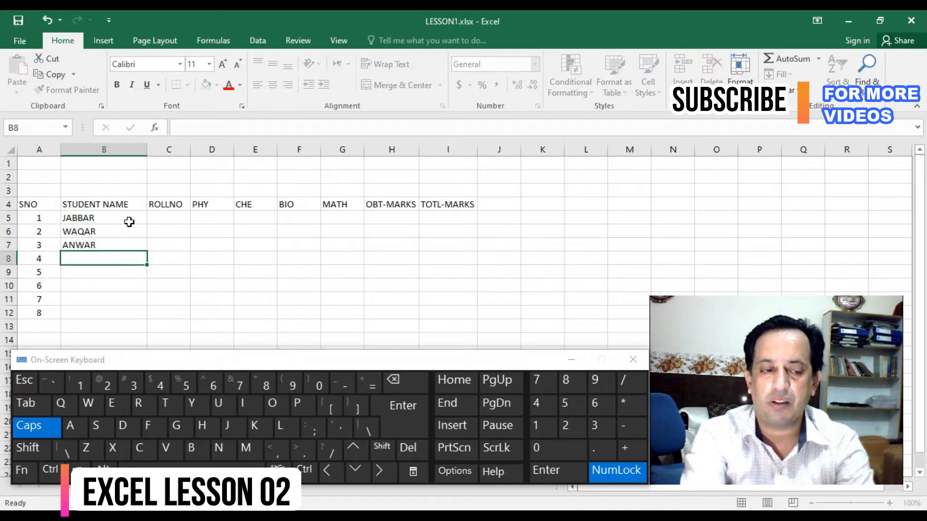
pyautogui.write('UMAR')
pyautogui.press('Return')
pyautogui.write('UMAIR')
pyautogui.press('Return')
pyautogui.write('ANSAR')
pyautogui.press('Return')
pyautogui.write('TALAT')
pyautogui.press('Return')
pyautogui.press('Return')
pyautogui.write('ASAD')
pyautogui.press('Tab')
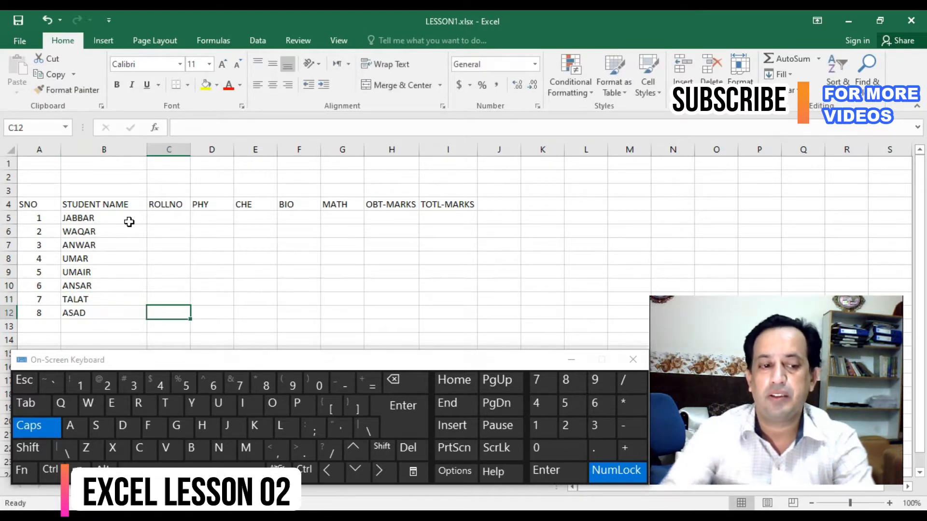
# - Enter roll number 1001 in C5, fill the series to 1008 in C12, and centre the values
pyautogui.click(161, 218)
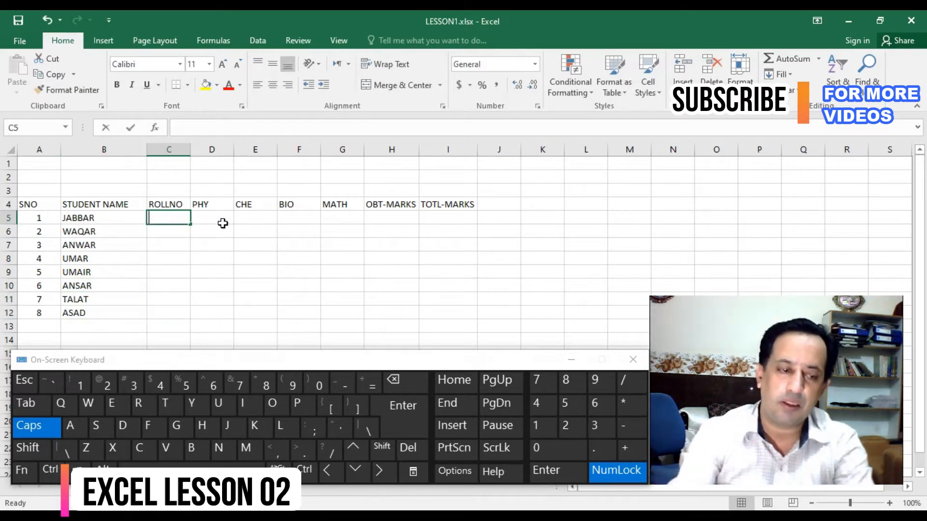
pyautogui.write('1001')
pyautogui.press('Return')
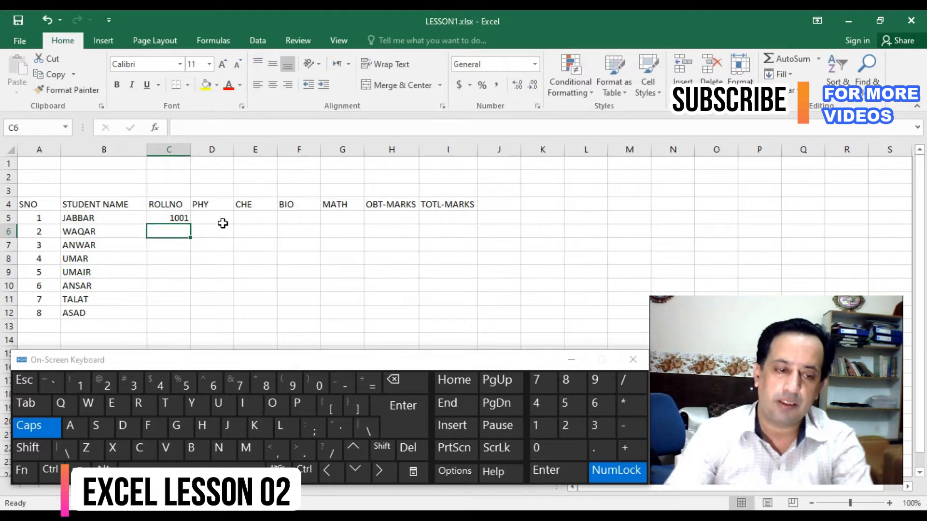
pyautogui.click(181, 220)
pyautogui.moveTo(192, 225); pyautogui.dragTo(195, 320)
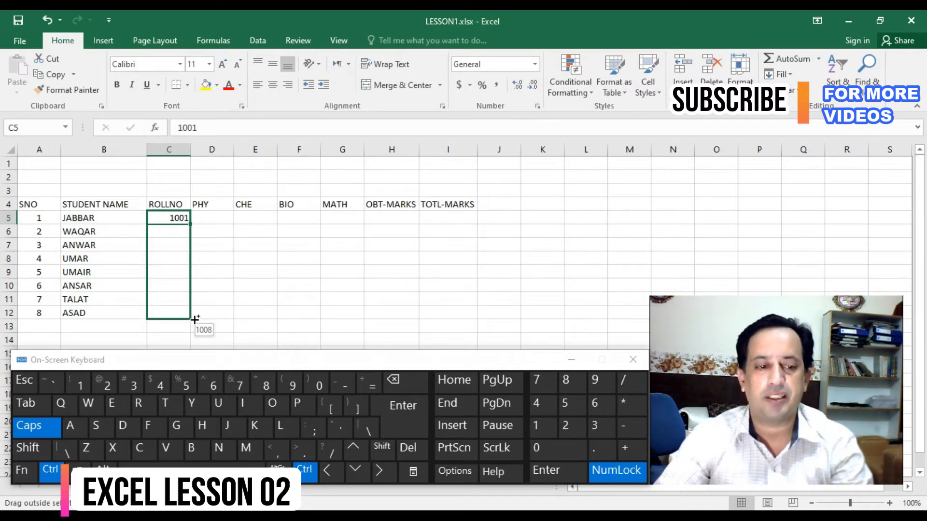
pyautogui.moveTo(195, 319); pyautogui.dragTo(195, 319)
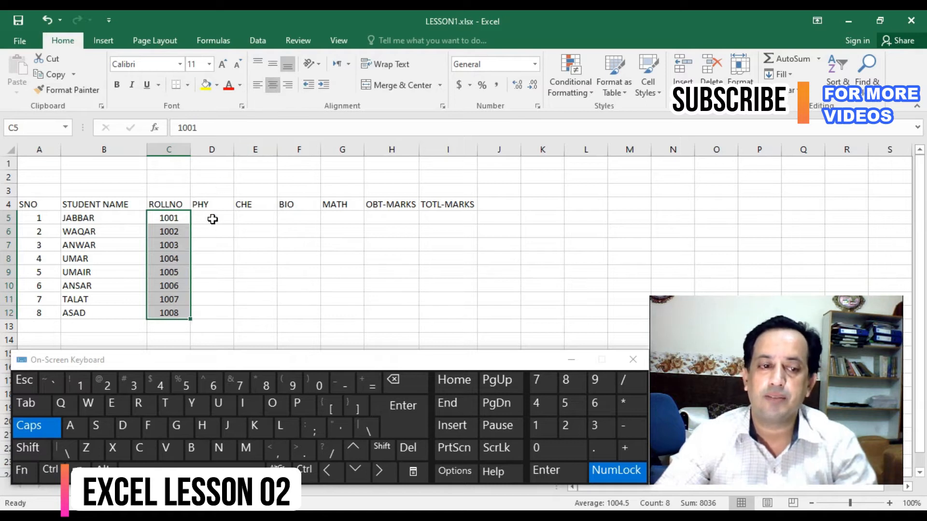
# - Enter the PHY marks 85, 65, 85, 35, 45, 65, 55 and 65 in D5:D12
pyautogui.click(213, 218)
pyautogui.write('85')
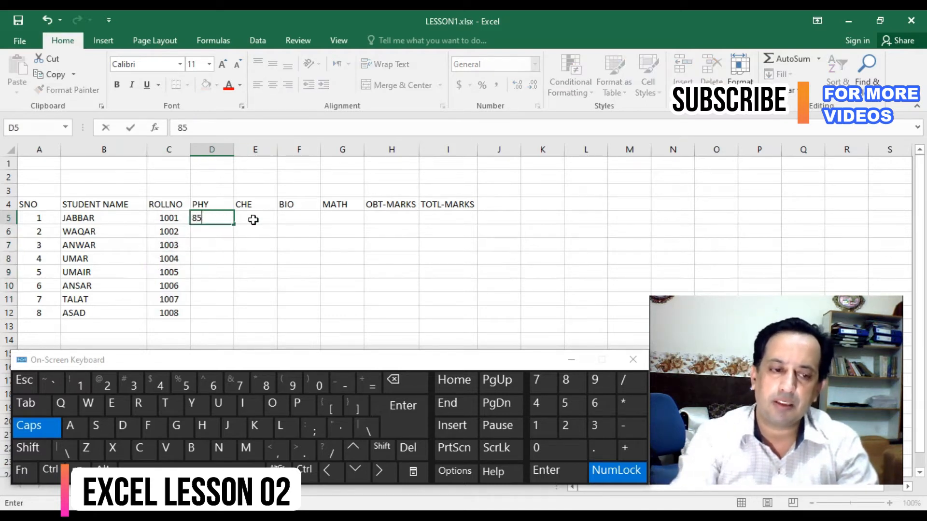
pyautogui.press('Return')
pyautogui.write('65')
pyautogui.press('Return')
pyautogui.write('85')
pyautogui.press('Return')
pyautogui.write('35')
pyautogui.press('Return')
pyautogui.write('45')
pyautogui.press('Return')
pyautogui.write('65')
pyautogui.press('Return')
pyautogui.write('55')
pyautogui.press('Return')
pyautogui.write('65')
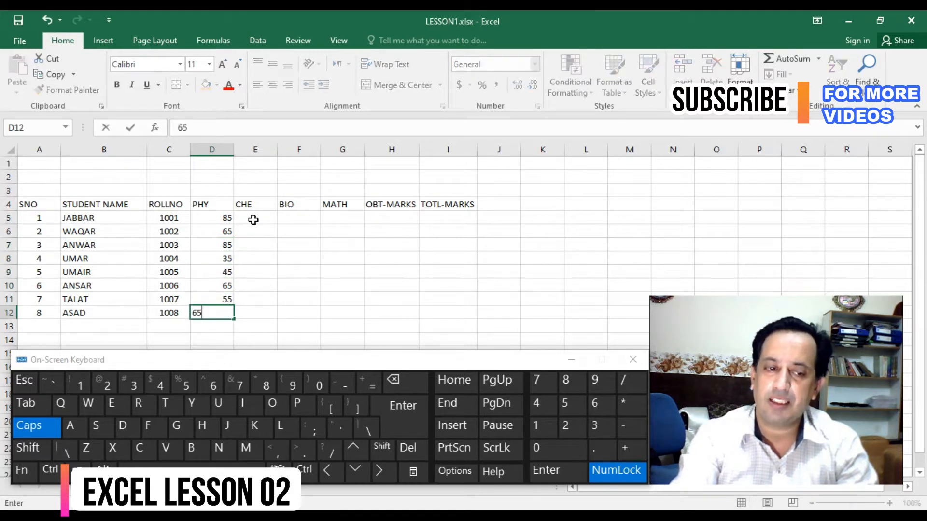
pyautogui.press('Return')
# - Enter the CHE marks 55, 65, 35, 65 and 45 in E5:E9
pyautogui.click(254, 220)
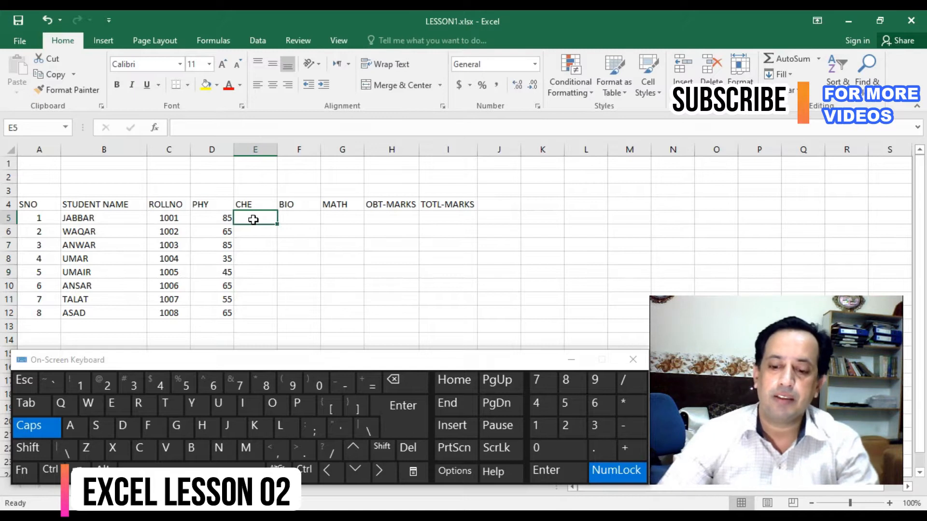
pyautogui.write('55')
pyautogui.press('Return')
pyautogui.write('65')
pyautogui.press('Return')
pyautogui.write('35')
pyautogui.press('Return')
pyautogui.write('65')
pyautogui.press('Return')
pyautogui.write('45')
pyautogui.press('Return')
# - Complete the CHE column by copying the marks in E8:E9 to E10:E11 and entering 35 in E12
pyautogui.click(266, 270)
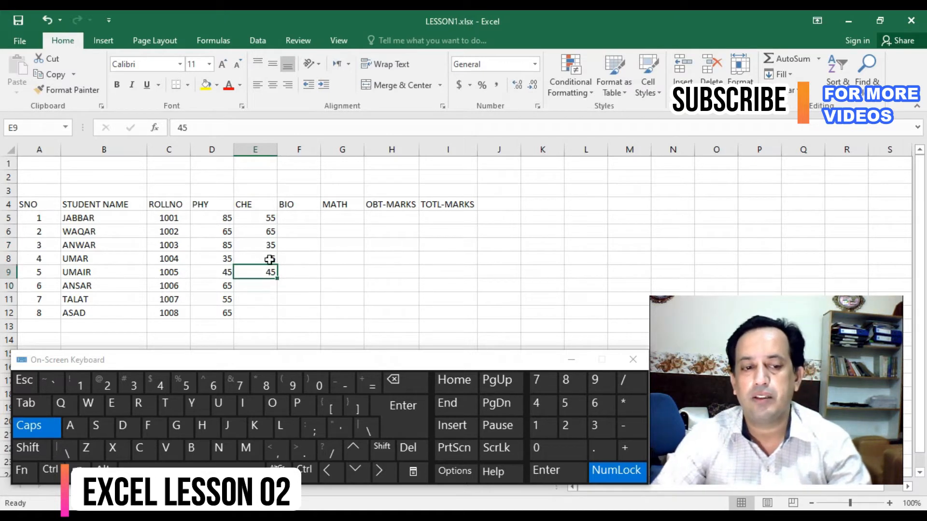
pyautogui.keyDown('shift'); pyautogui.click(266, 257); pyautogui.keyUp('shift')
pyautogui.hotkey('ctrl', 'c')
pyautogui.click(265, 288)
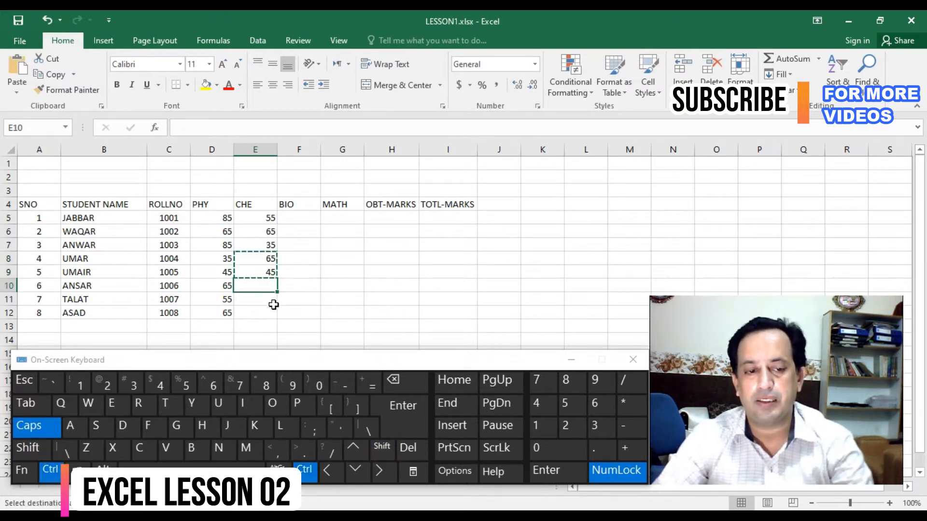
pyautogui.hotkey('ctrl', 'v')
pyautogui.click(269, 311)
pyautogui.write('35')
pyautogui.press('Return')
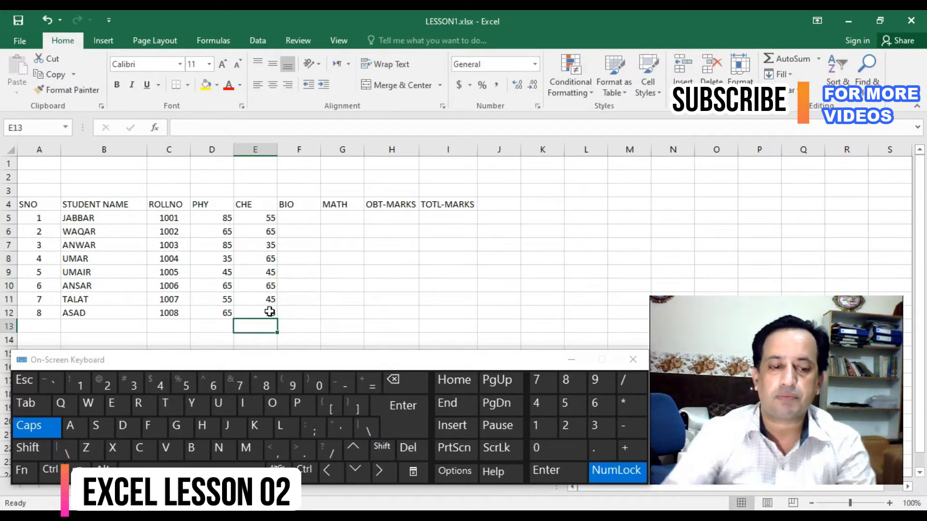
# - Copy the PHY and CHE marks in D5:E12 into the BIO and MATH columns starting at F5
pyautogui.moveTo(226, 216); pyautogui.dragTo(270, 313)
pyautogui.hotkey('ctrl', 'c')
pyautogui.click(301, 217)
pyautogui.hotkey('ctrl', 'v')
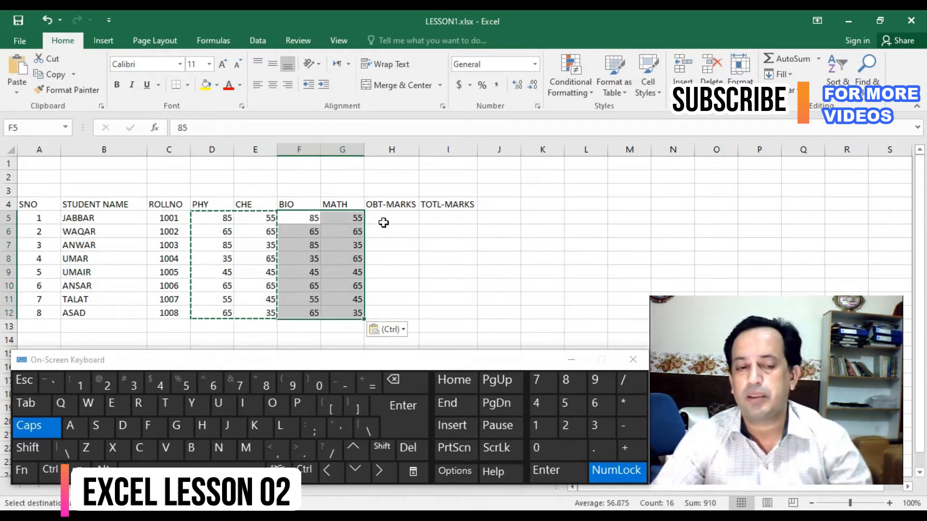
# - Sum the four subject marks D5:G5 in H5 with AutoSum and fill the formula down to H12
pyautogui.click(384, 220)
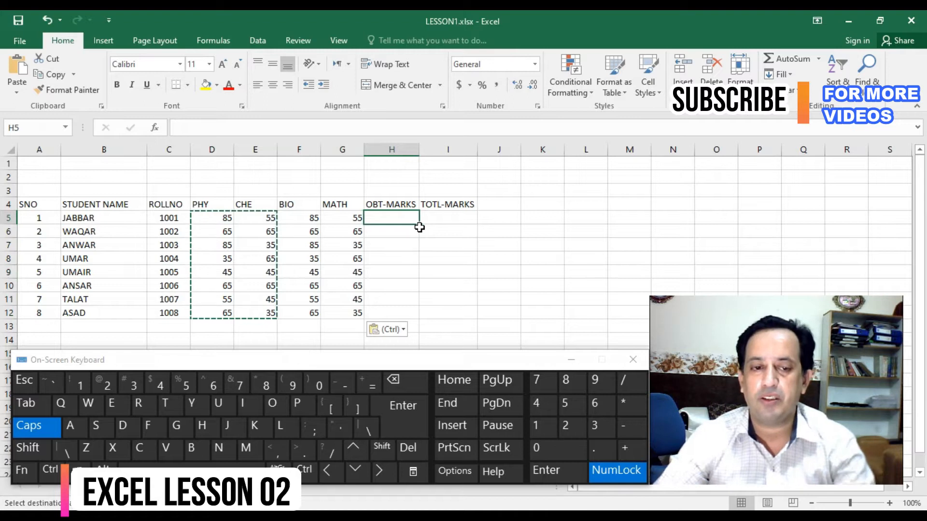
pyautogui.press('Escape')
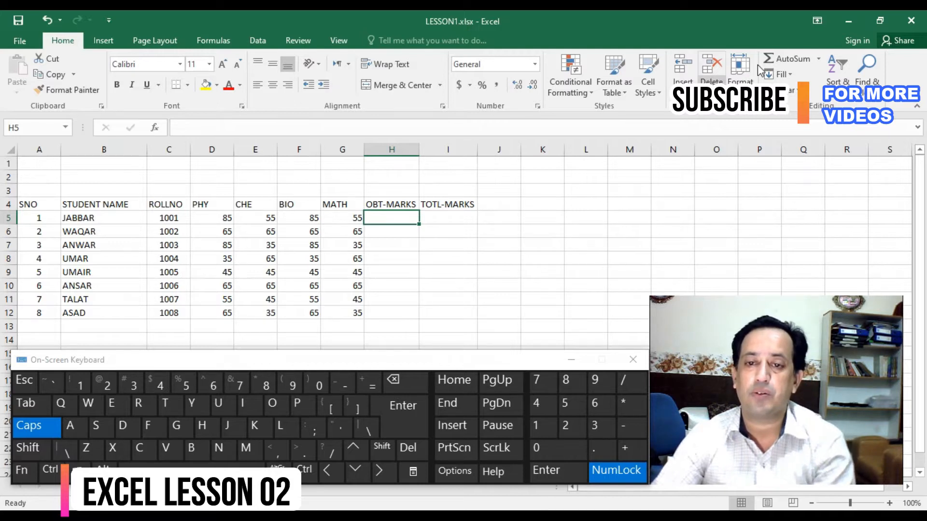
pyautogui.click(789, 66)
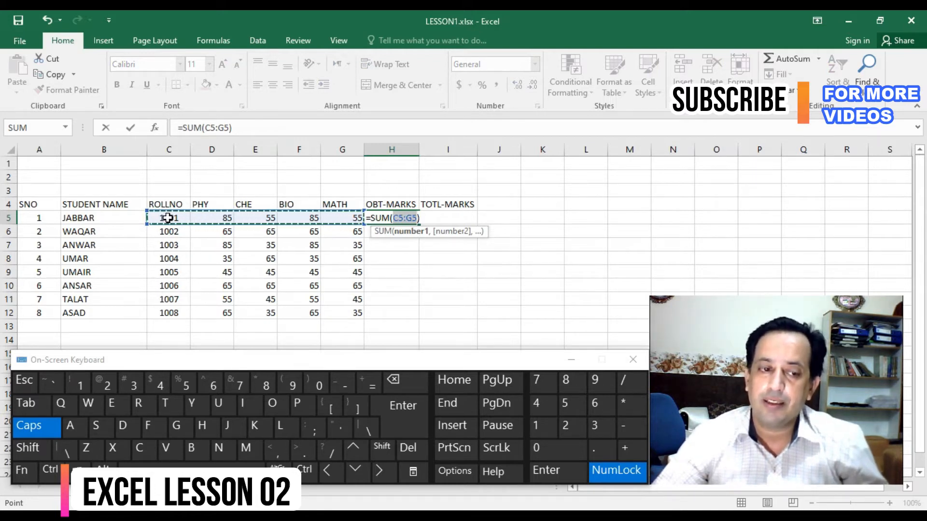
pyautogui.click(202, 220)
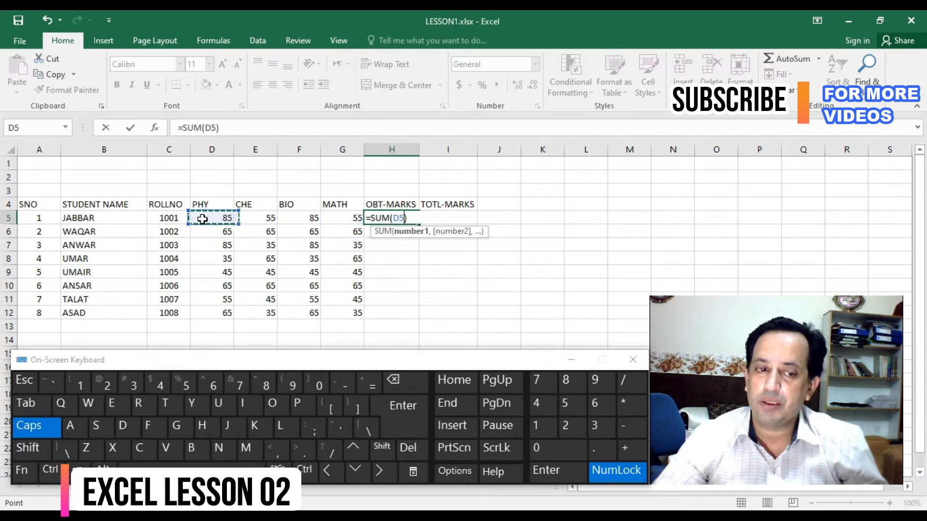
pyautogui.moveTo(235, 219); pyautogui.dragTo(333, 218)
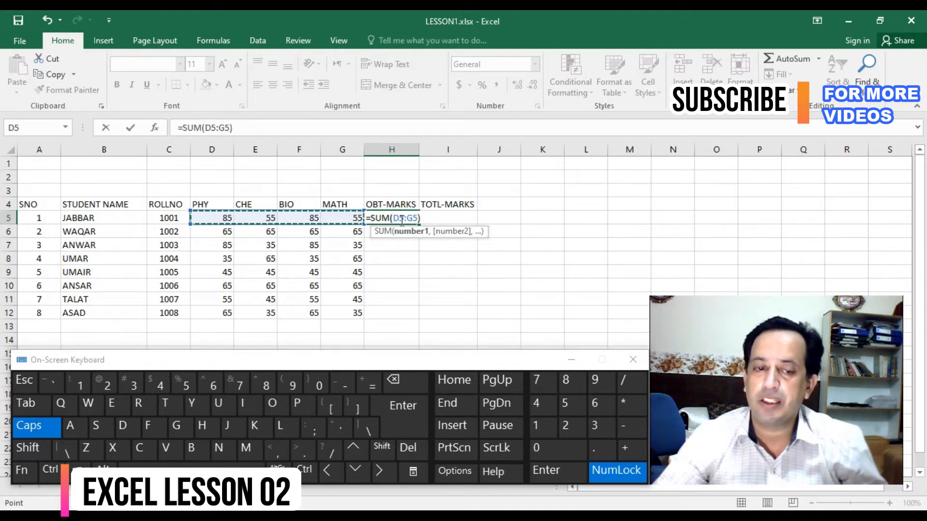
pyautogui.click(546, 470)
pyautogui.click(413, 217)
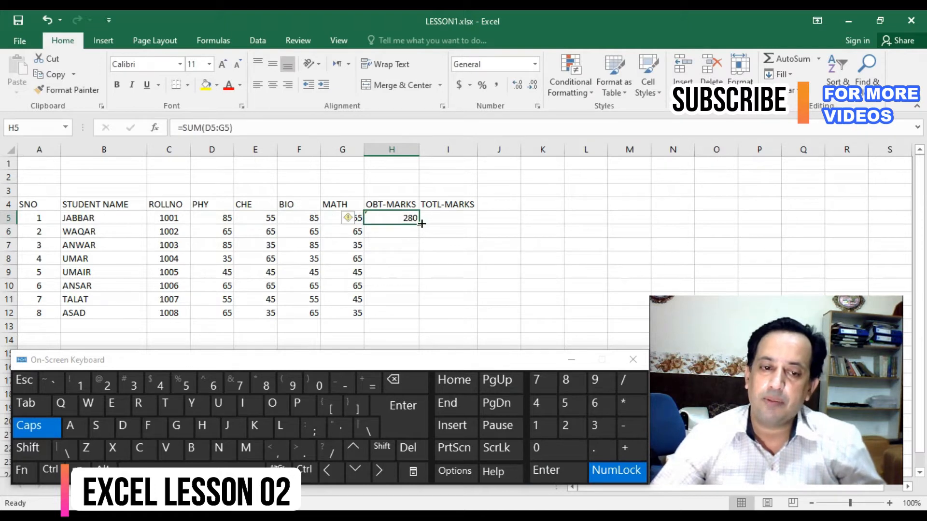
pyautogui.moveTo(418, 224); pyautogui.dragTo(418, 319)
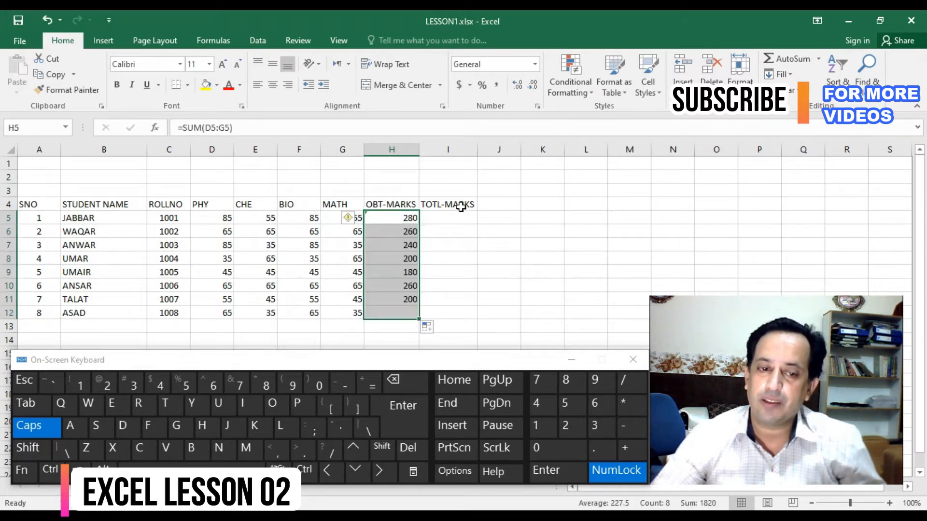
# - Enter 400 in I5 under TOTL-MARKS, fill it down to I12, and centre the values
pyautogui.click(454, 216)
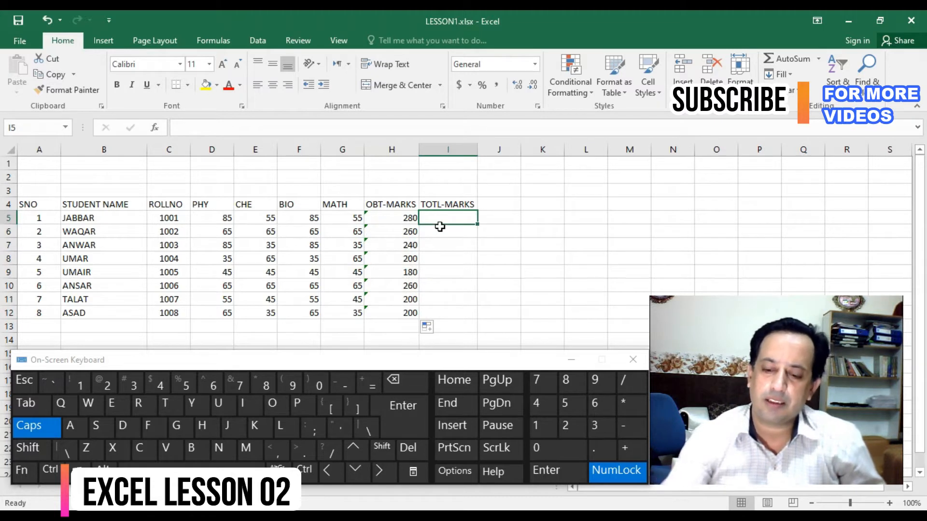
pyautogui.write('400')
pyautogui.press('Return')
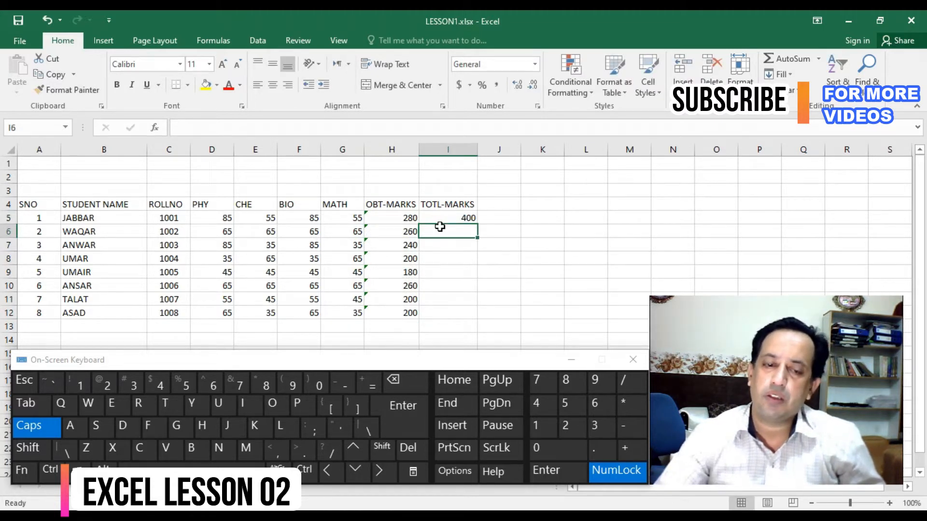
pyautogui.click(465, 216)
pyautogui.moveTo(479, 225); pyautogui.dragTo(481, 322)
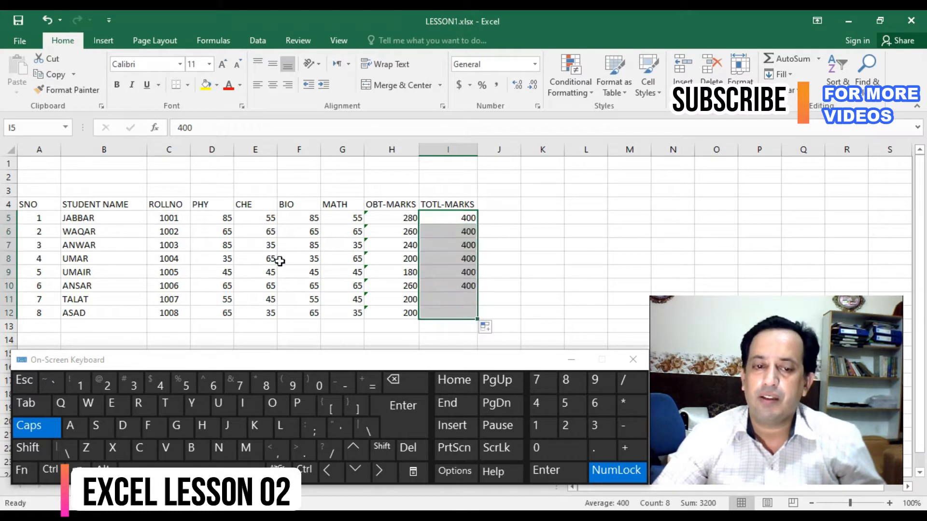
pyautogui.click(272, 85)
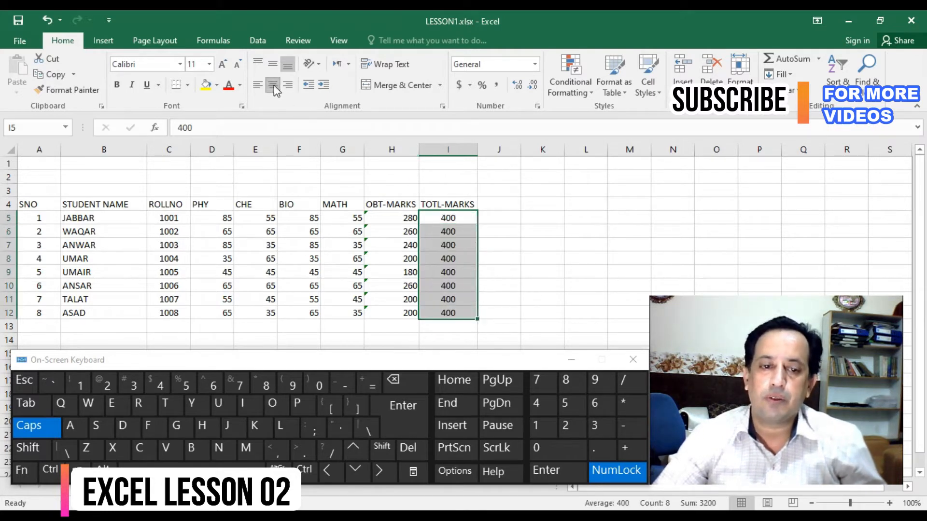
# - Add the heading FAIL COUNTER in J4 and widen column J slightly
pyautogui.click(498, 206)
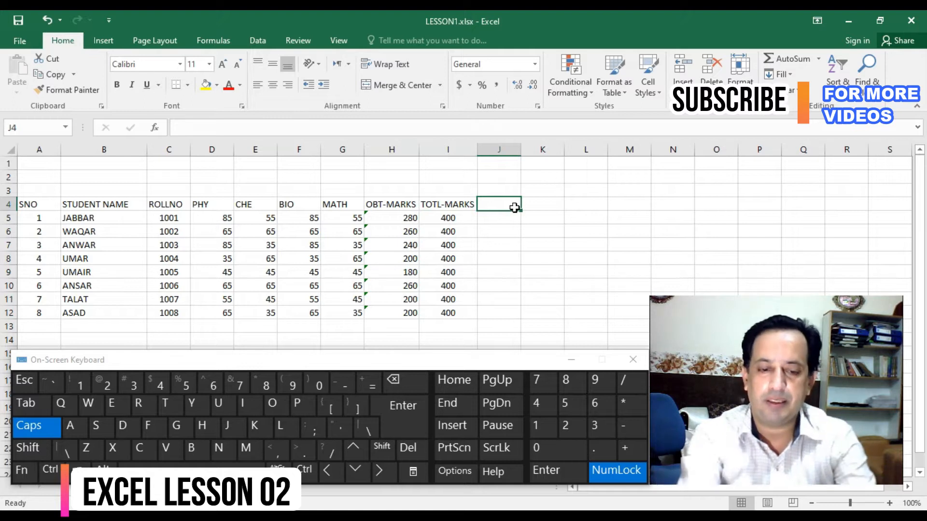
pyautogui.write('F')
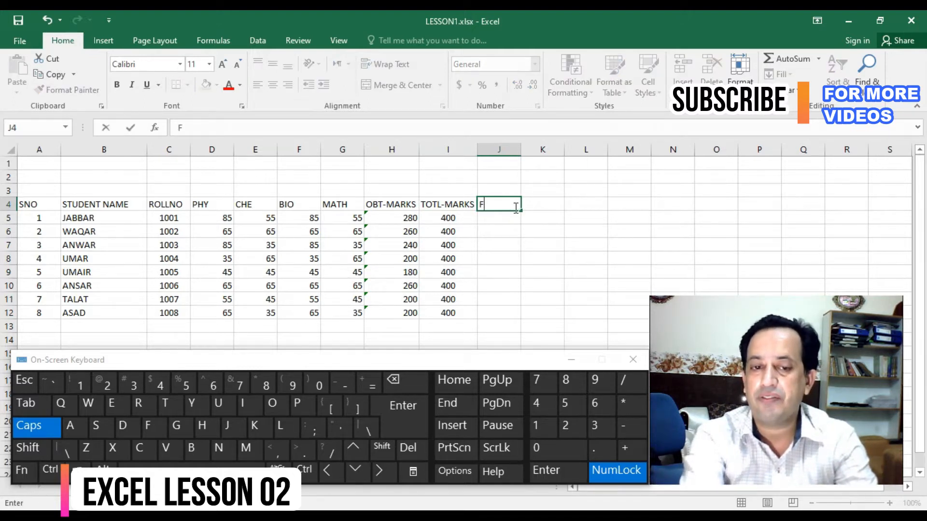
pyautogui.write('AIL COUNTER')
pyautogui.press('Return')
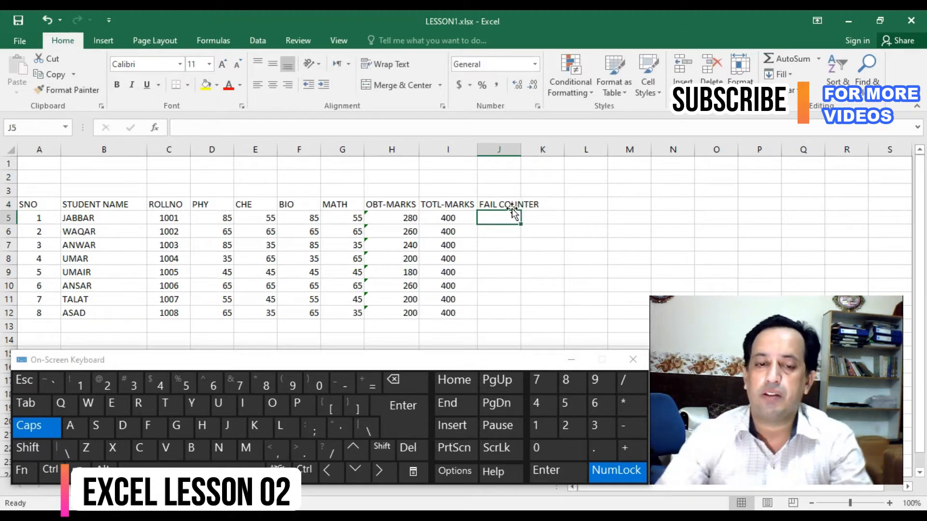
pyautogui.click(514, 208)
pyautogui.moveTo(521, 150); pyautogui.dragTo(524, 149)
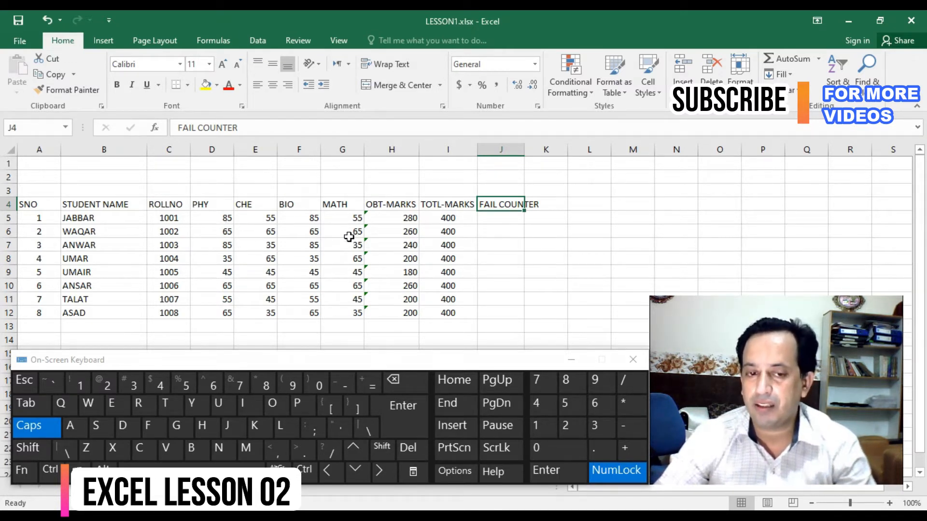
# - Copy the PHY to MATH columns D:G and insert the copies before the OBT-MARKS column
pyautogui.moveTo(344, 145); pyautogui.dragTo(221, 163)
pyautogui.hotkey('ctrl', 'c')
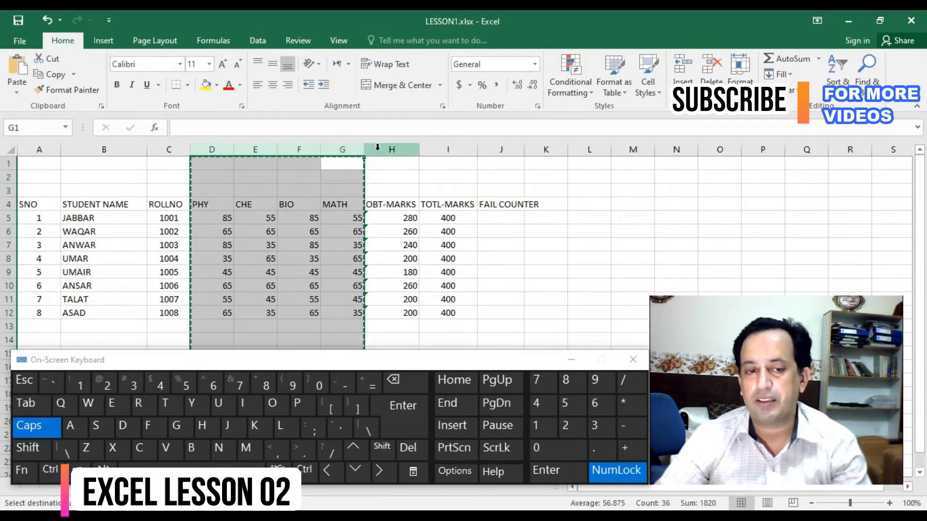
pyautogui.click(381, 145)
pyautogui.hotkey('ctrl', '+')
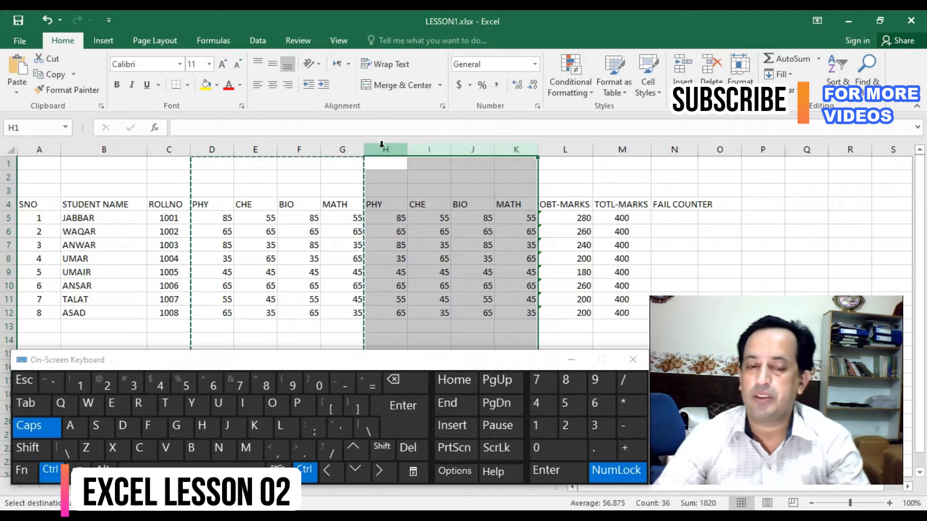
# - Undo the insertion of the copied subject columns and cancel the pending copy
pyautogui.hotkey('ctrl', 'z')
pyautogui.press('Escape')
pyautogui.click(438, 219)
pyautogui.click(389, 217)
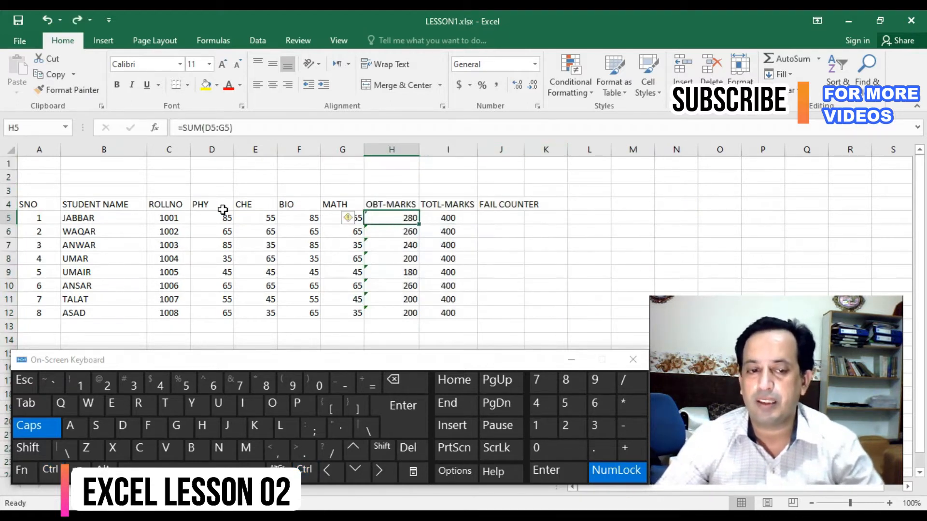
pyautogui.moveTo(222, 216); pyautogui.dragTo(295, 220)
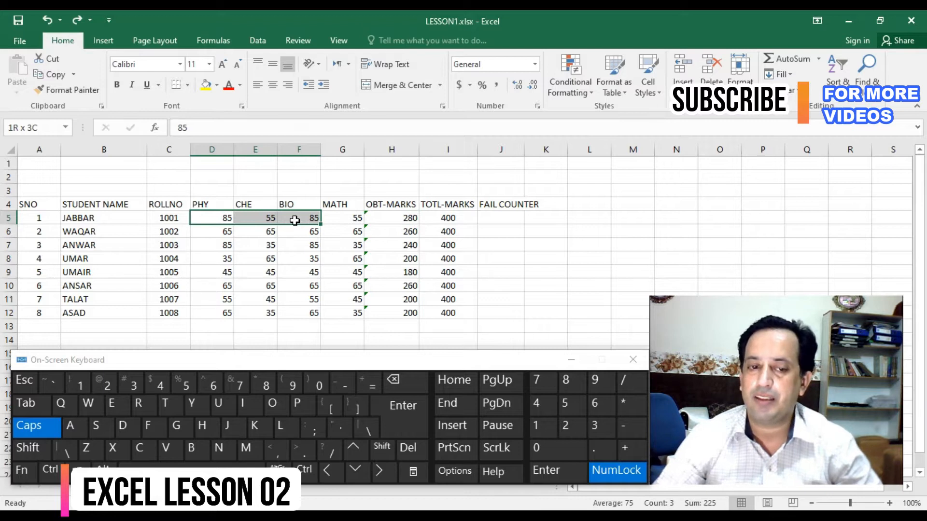
# - Widen column J to fit the FAIL COUNTER heading
pyautogui.click(488, 217)
pyautogui.moveTo(528, 145); pyautogui.dragTo(537, 145)
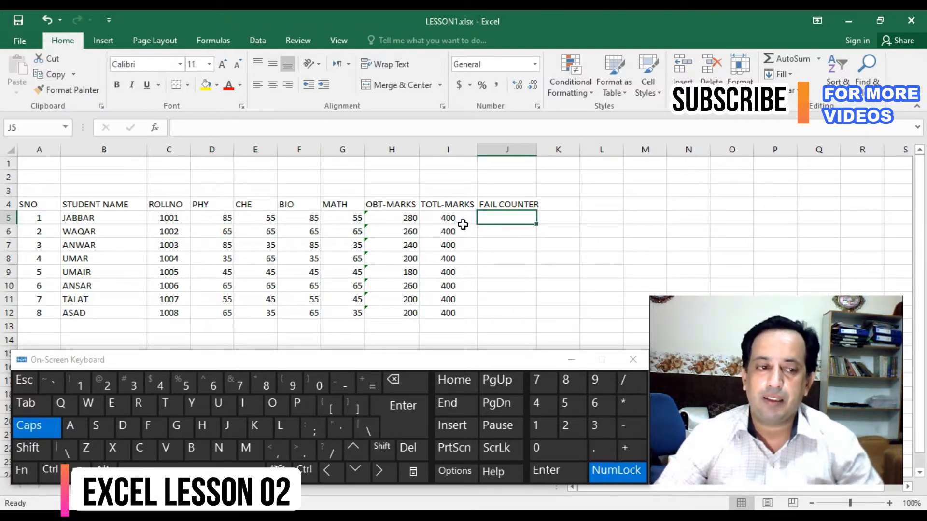
pyautogui.click(370, 384)
pyautogui.press('Escape')
# - Replace the heading in J4 with F.C and narrow column J to slightly wider than the new heading
pyautogui.click(517, 204)
pyautogui.write('F')
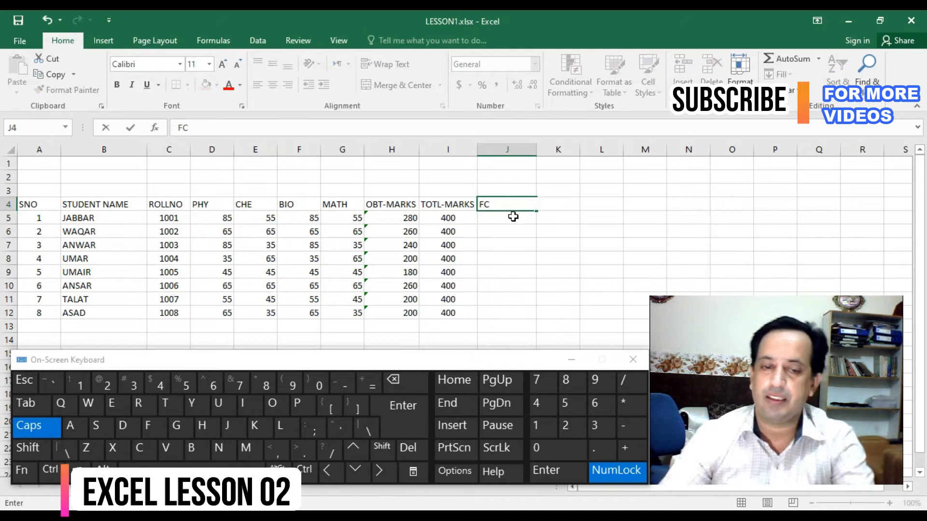
pyautogui.write('.C')
pyautogui.press('Return')
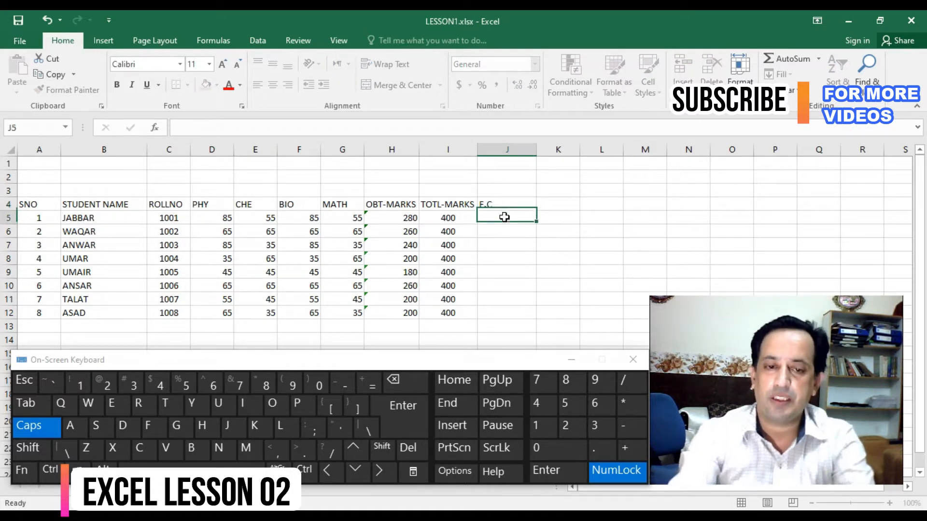
pyautogui.doubleClick(536, 148)
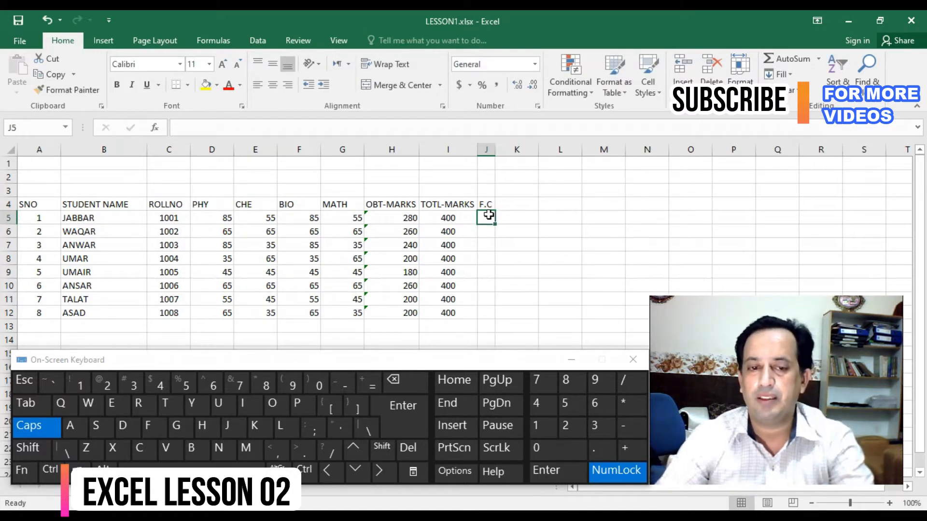
pyautogui.moveTo(497, 149); pyautogui.dragTo(501, 151)
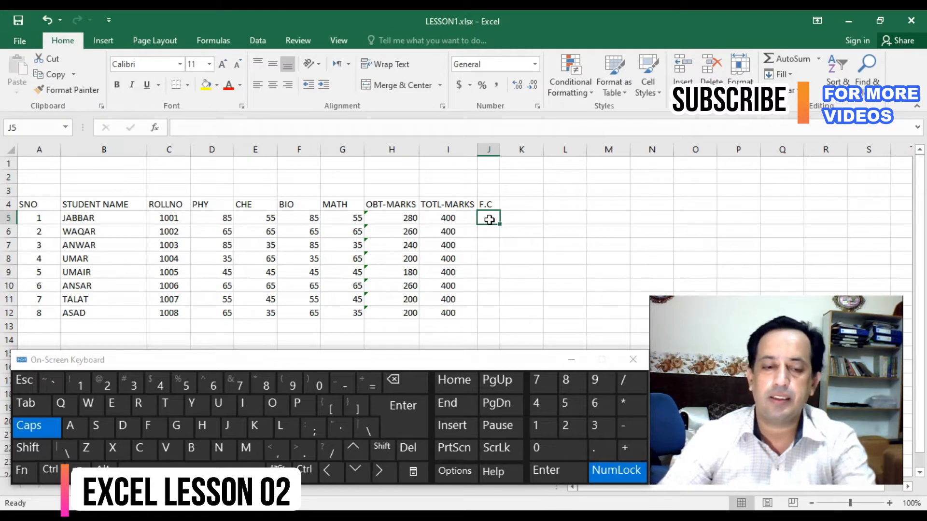
# - Enter a COUNTIF formula in J5 over the subject marks D5:G5 with empty quotation marks as the criterion
pyautogui.write('=COUNTIF')
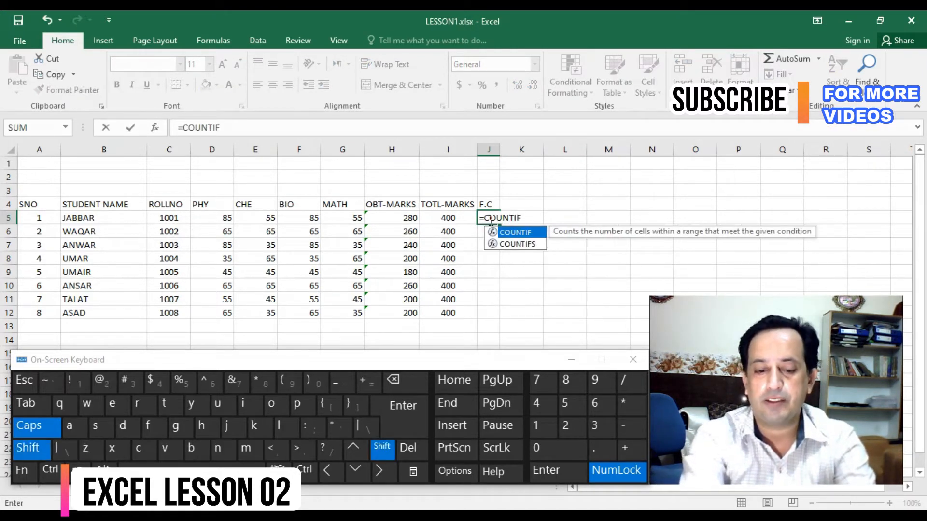
pyautogui.write('(')
pyautogui.moveTo(213, 218); pyautogui.dragTo(343, 218)
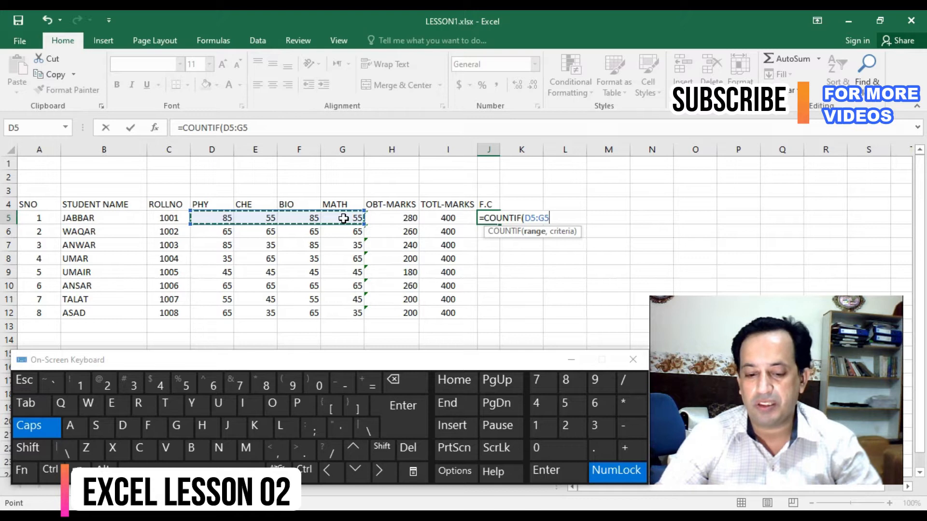
pyautogui.write(',')
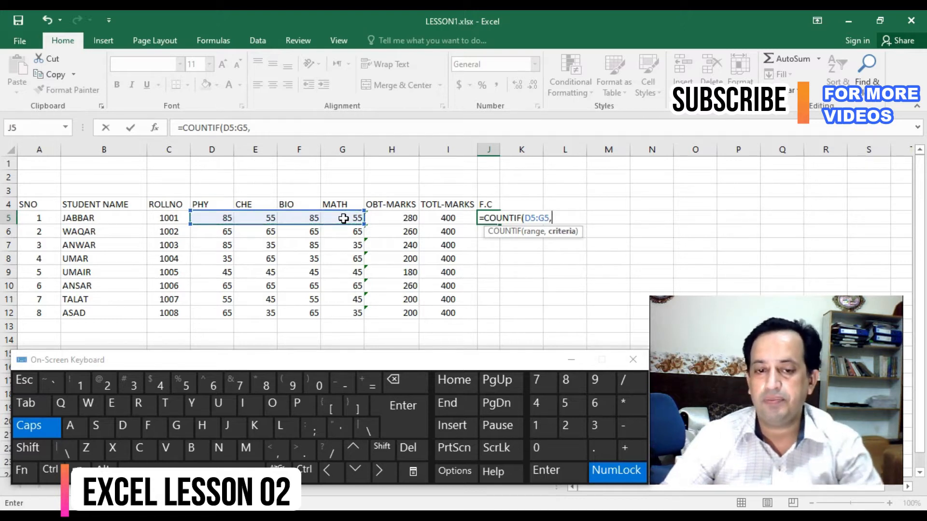
pyautogui.press('shift')
pyautogui.write('""')
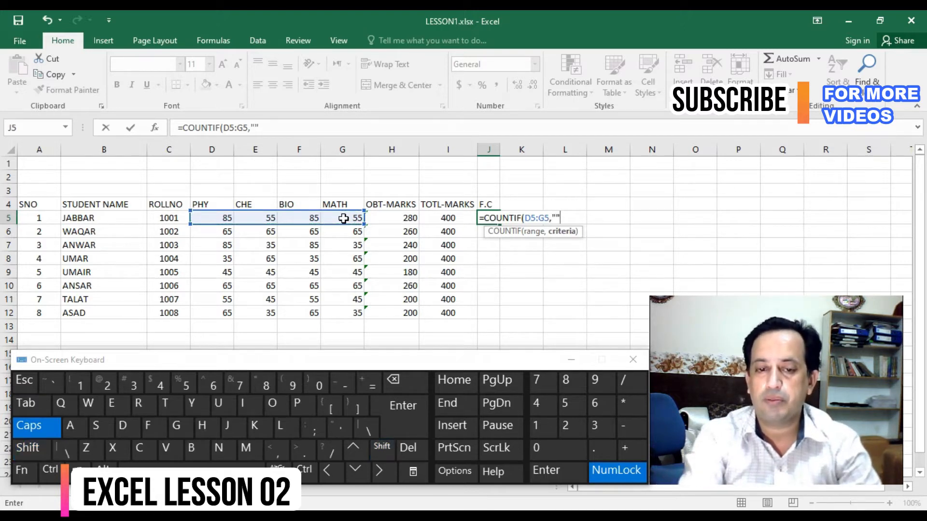
pyautogui.press('Left')
pyautogui.press('Right')
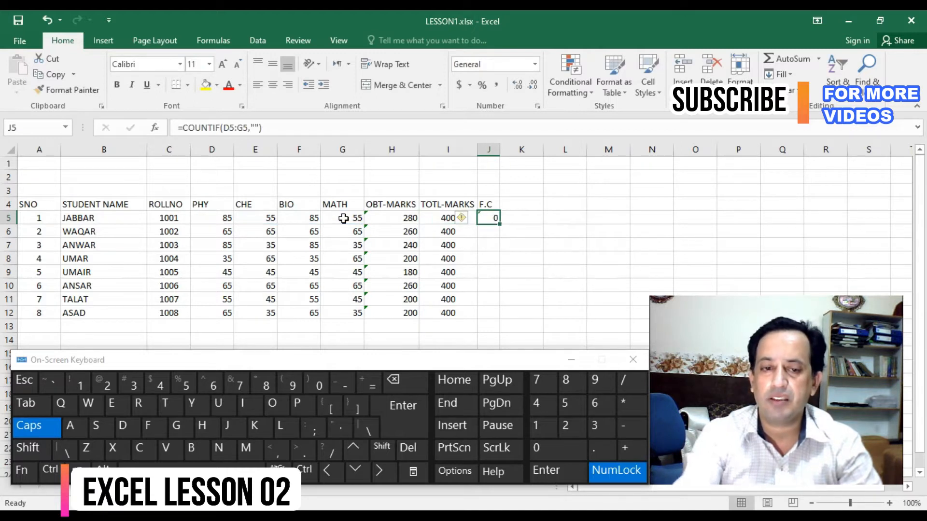
# - Set the COUNTIF criterion in J5 to "<33" and fill the formula down to J12
pyautogui.click(255, 128)
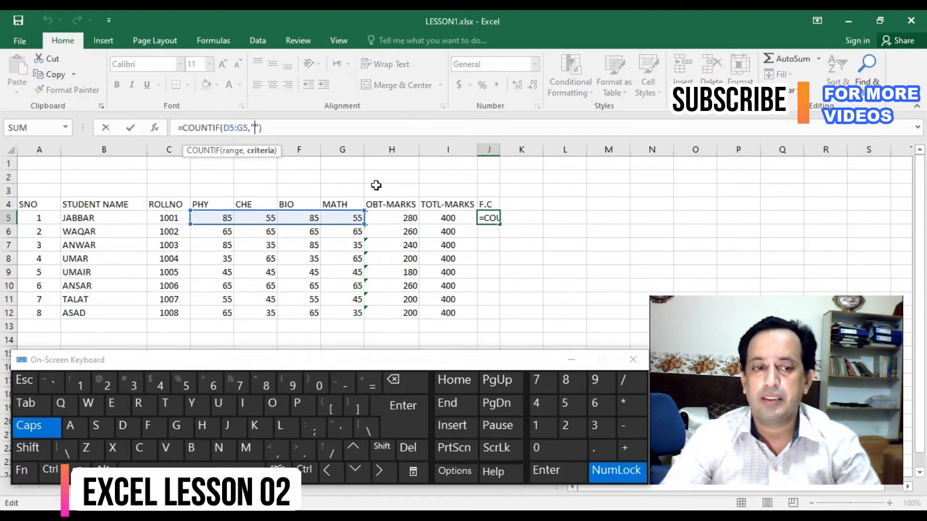
pyautogui.click(238, 128)
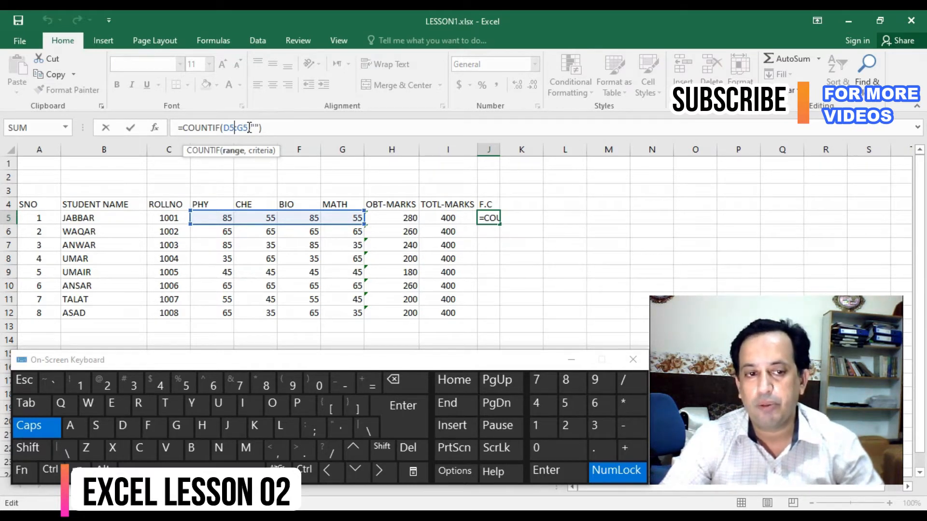
pyautogui.press('Right')
pyautogui.press('Right')
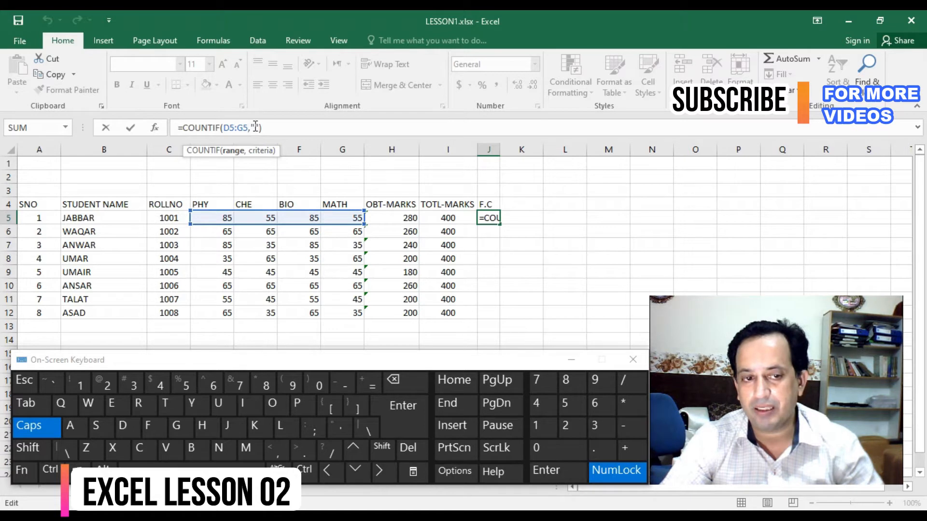
pyautogui.write('<33')
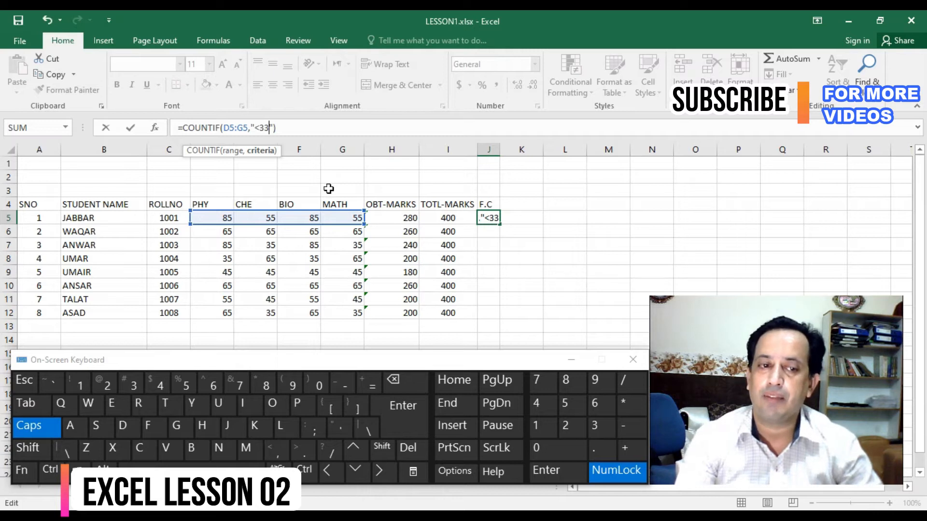
pyautogui.press('Return')
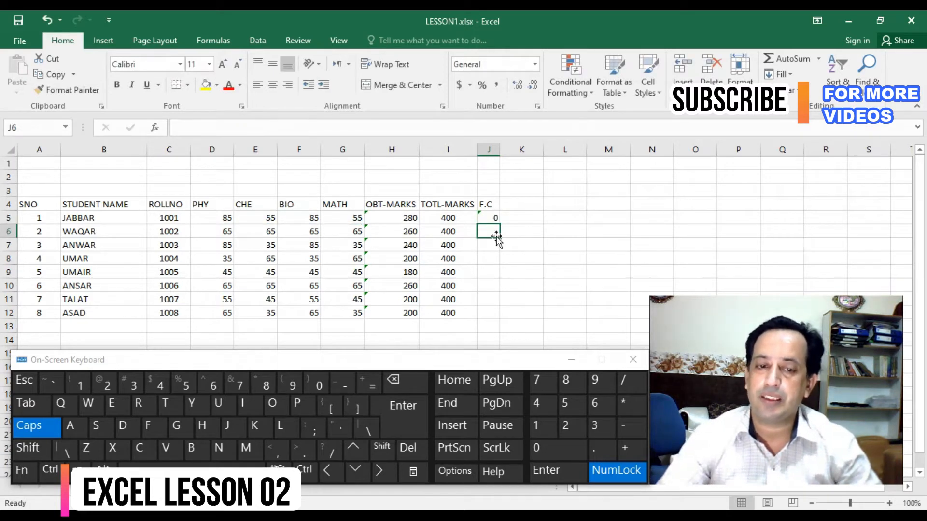
pyautogui.click(492, 218)
pyautogui.doubleClick(502, 225)
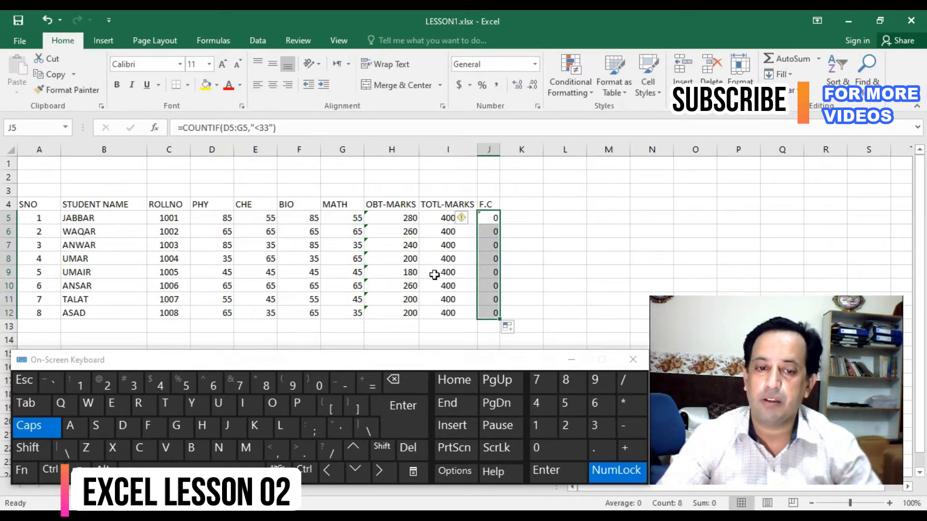
# - Set the CHE mark in E7 to 32 and check the fail counter in J7
pyautogui.click(251, 245)
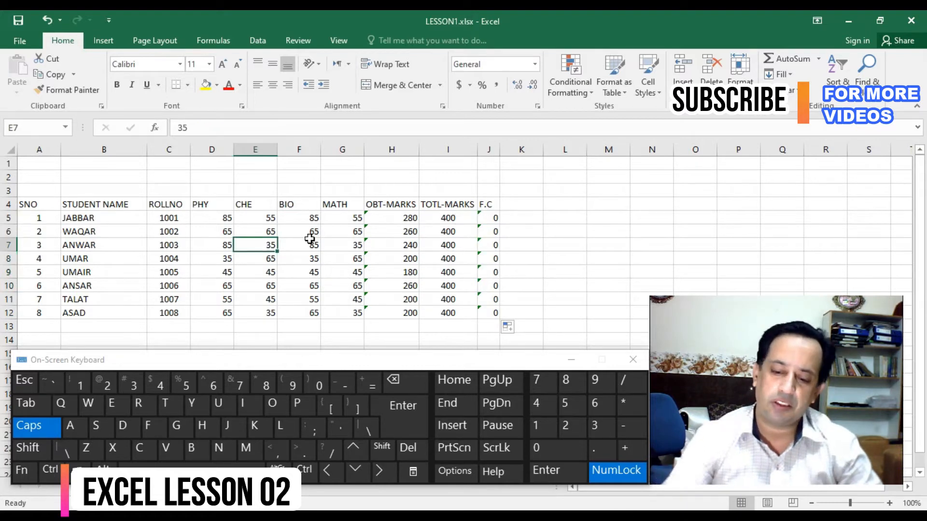
pyautogui.write('32')
pyautogui.press('Return')
pyautogui.press('Up')
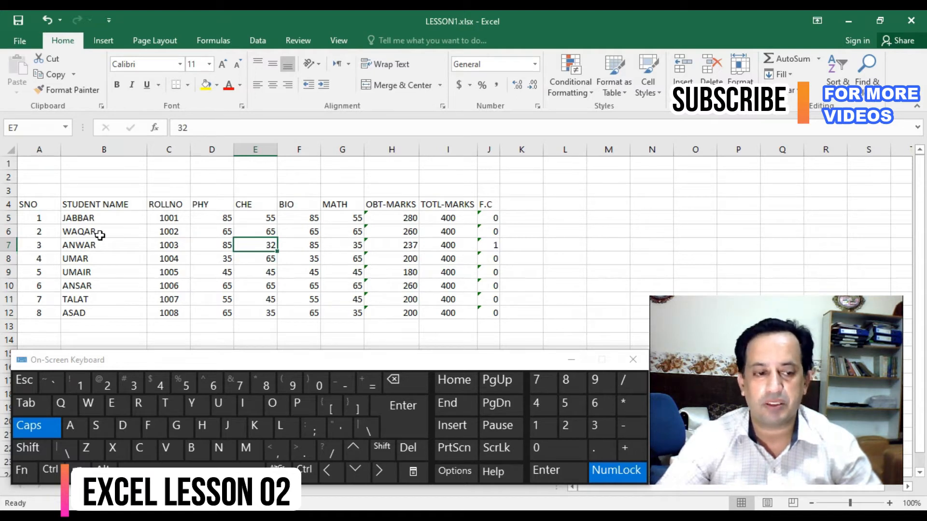
pyautogui.click(496, 248)
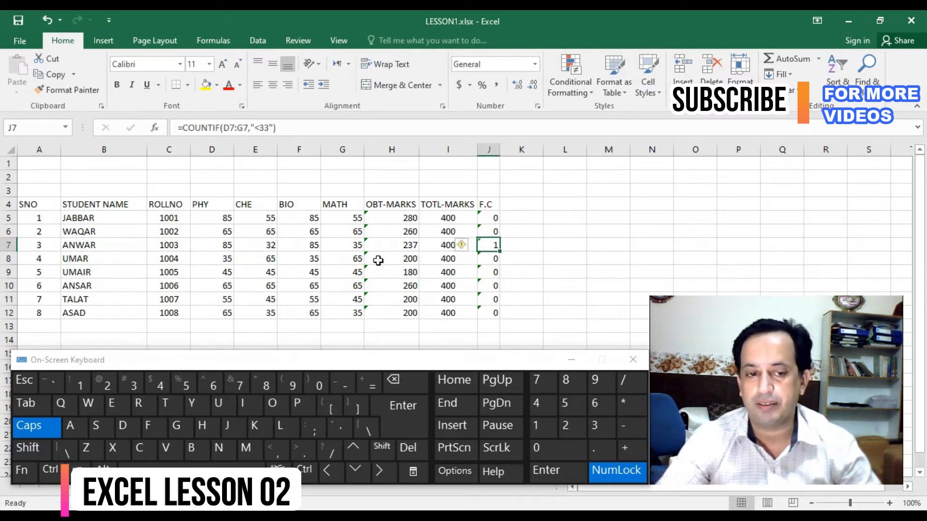
# - Set the BIO mark in F7 to 32 and the PHY mark in D7 to 25, and check the row's fail counter
pyautogui.click(296, 244)
pyautogui.write('35')
pyautogui.press('Return')
pyautogui.press('Up')
pyautogui.write('32')
pyautogui.press('Return')
pyautogui.press('Left')
pyautogui.press('Up')
pyautogui.press('Left')
pyautogui.write('25')
pyautogui.press('Return')
pyautogui.press('Up')
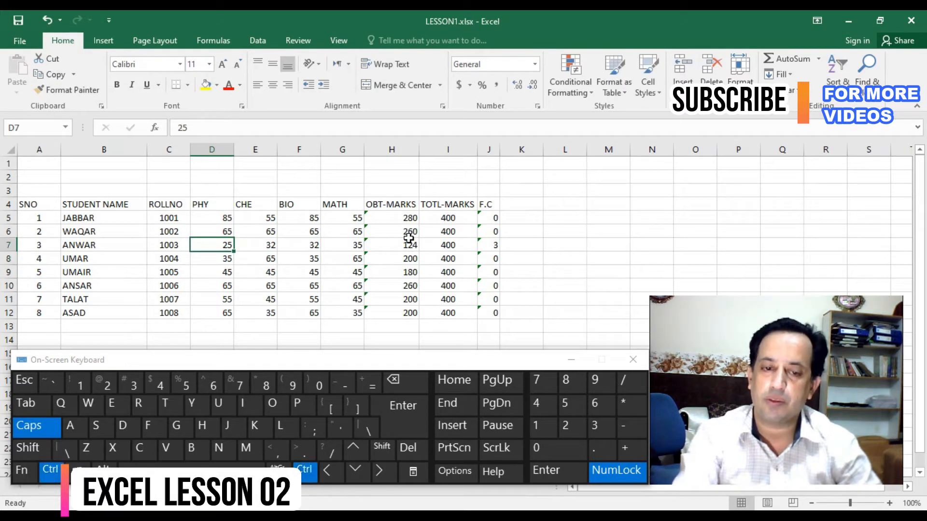
pyautogui.hotkey('ctrl', 'Right')
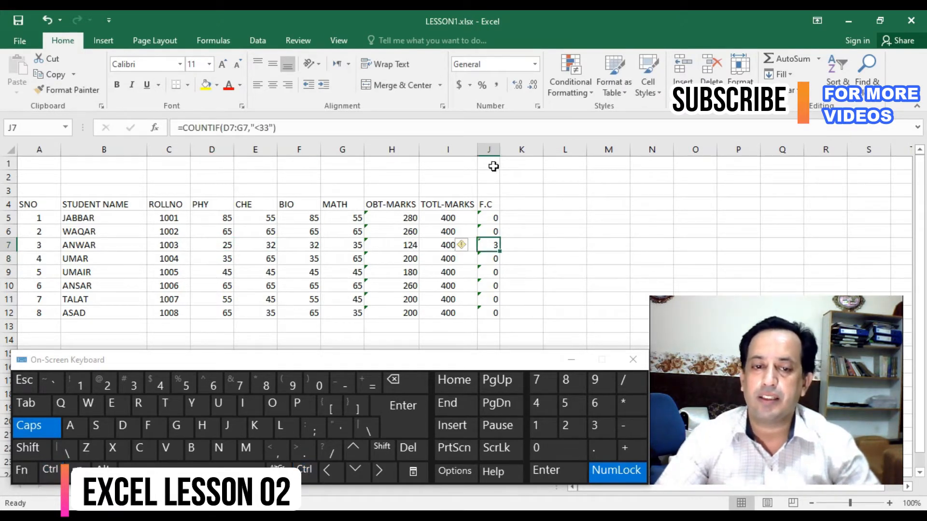
# - Centre the contents of the F.C column J
pyautogui.click(488, 149)
pyautogui.click(277, 88)
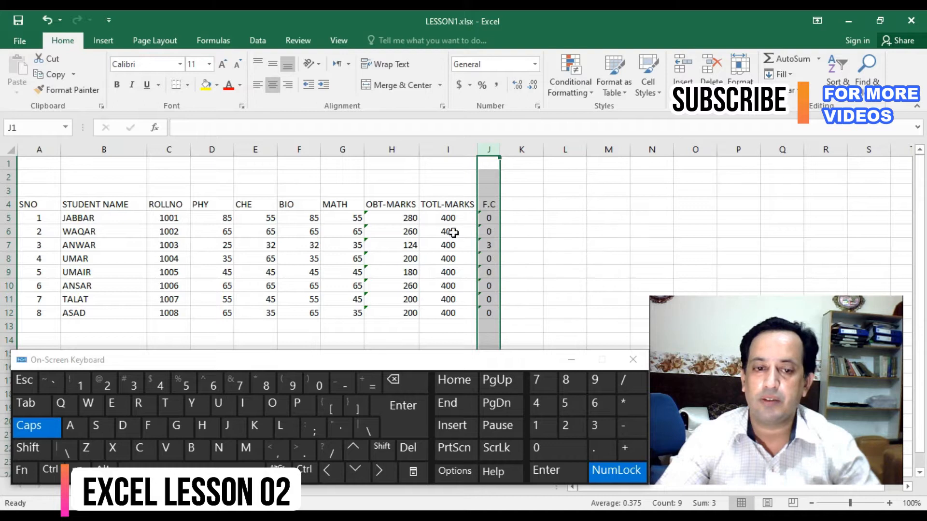
pyautogui.click(487, 219)
pyautogui.click(491, 246)
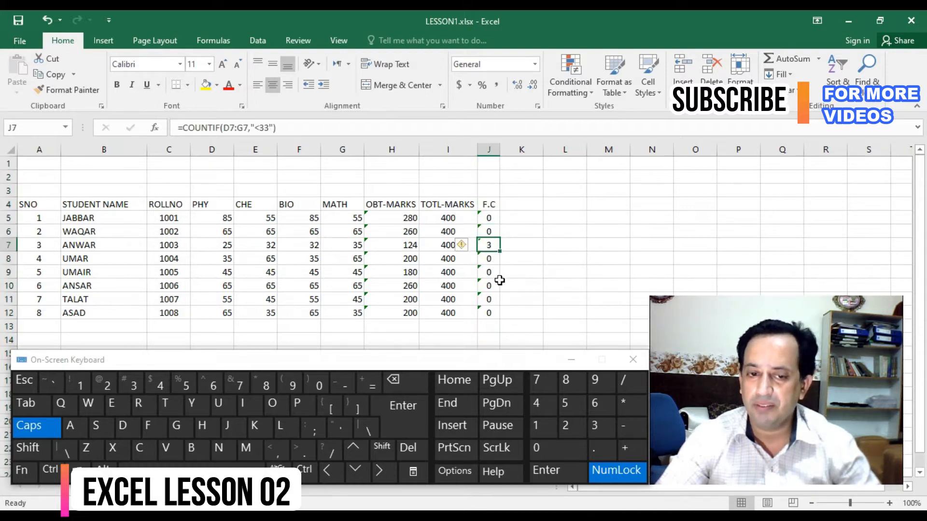
# - Set the row 9 marks to PHY 25, CHE 15, BIO 35 and MATH 28, and check the fail counter in J9
pyautogui.click(227, 268)
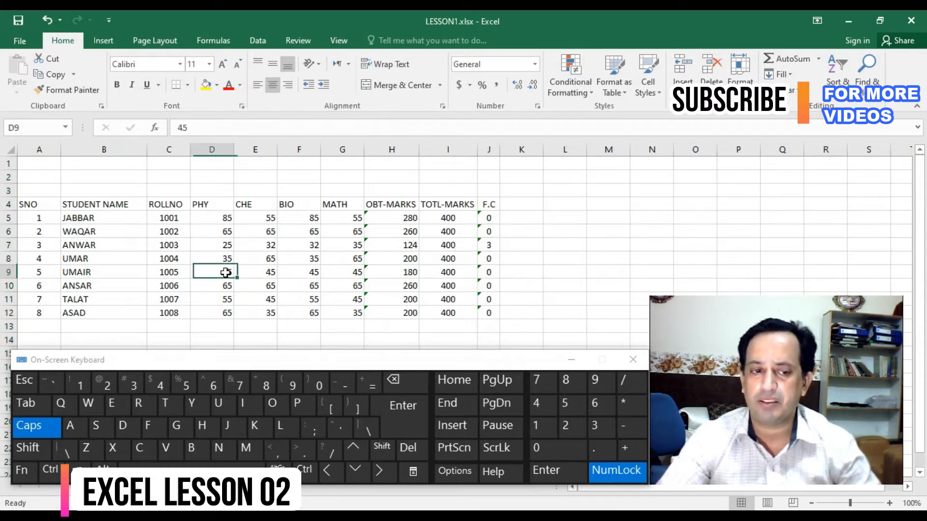
pyautogui.write('25')
pyautogui.press('Tab')
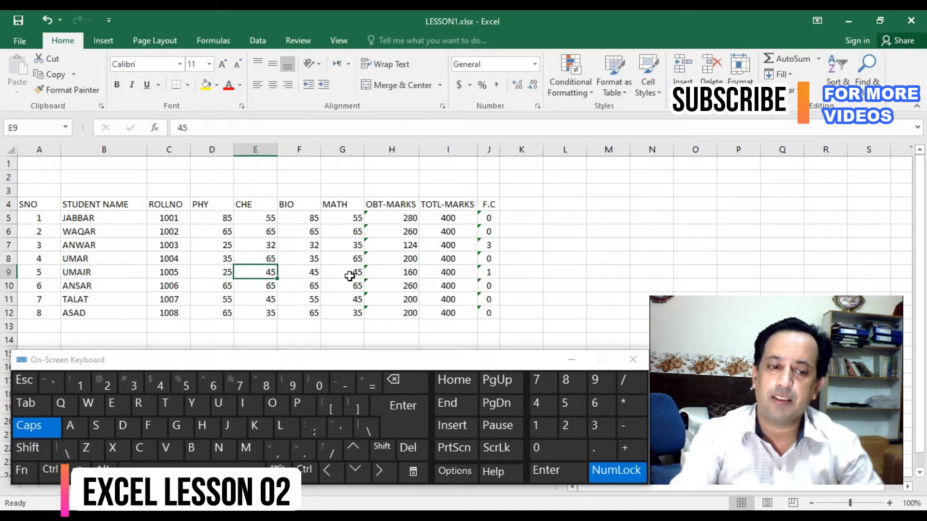
pyautogui.write('15')
pyautogui.press('Tab')
pyautogui.write('35')
pyautogui.press('Down')
pyautogui.click(350, 274)
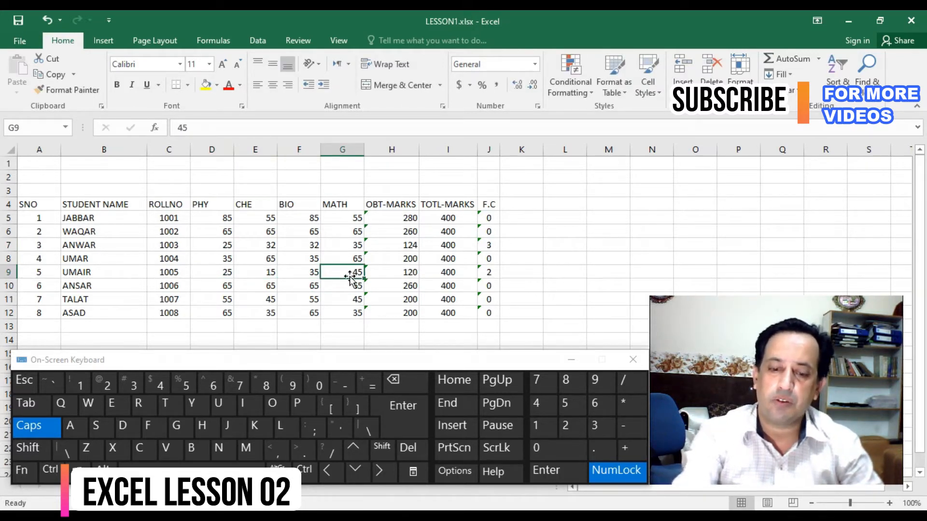
pyautogui.write('28')
pyautogui.press('Return')
pyautogui.click(350, 274)
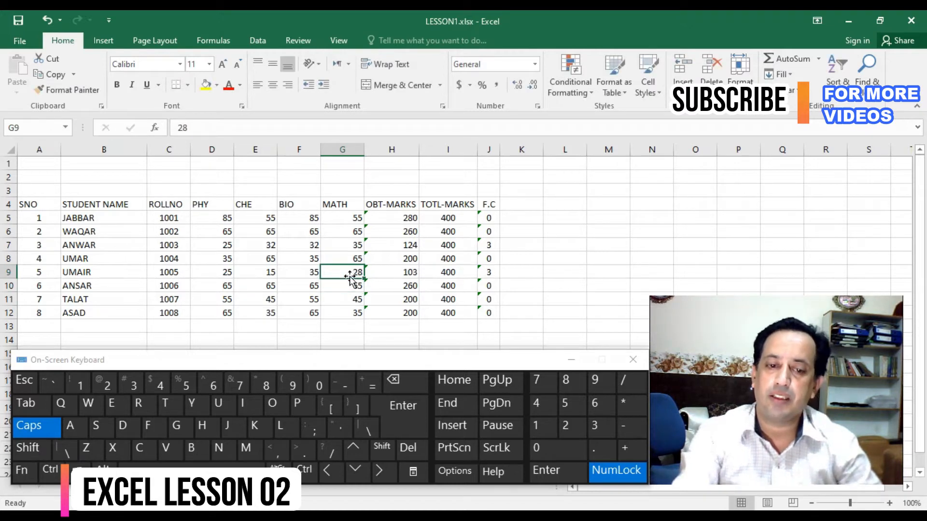
pyautogui.hotkey('ctrl', 'Right')
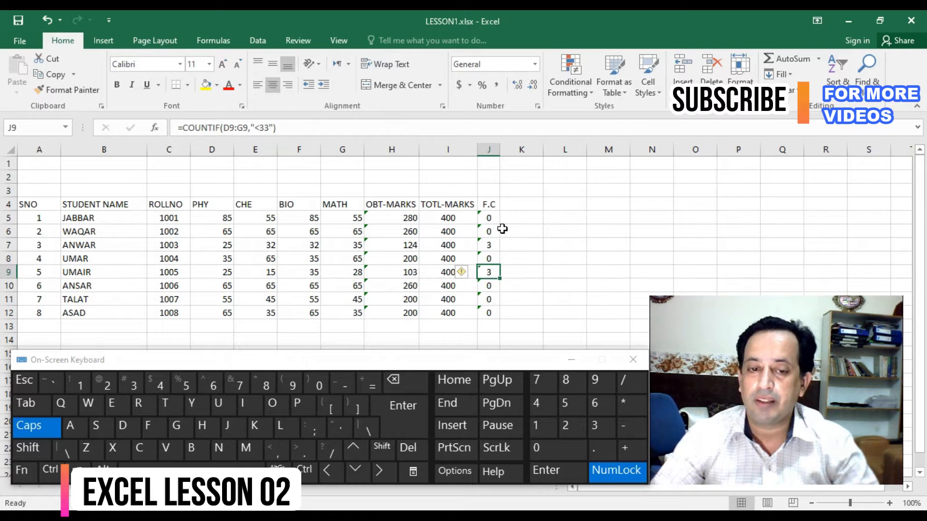
pyautogui.click(488, 218)
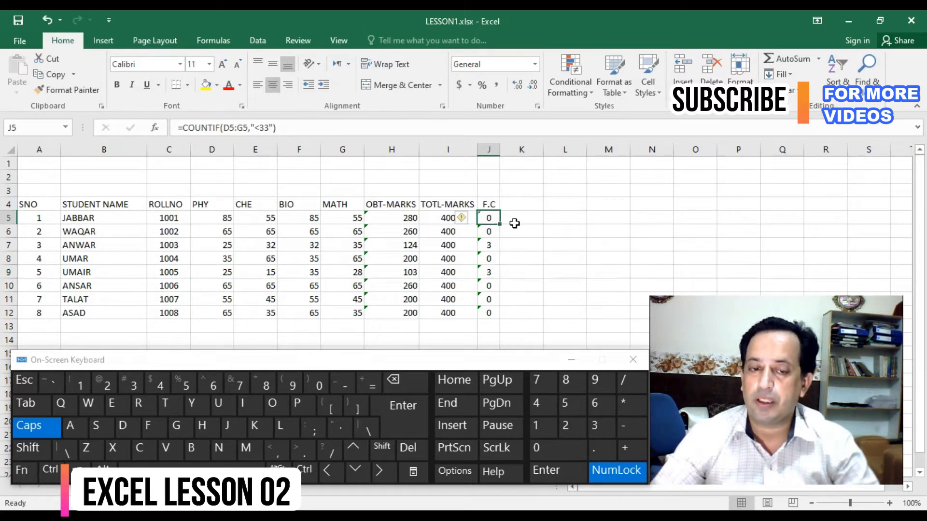
pyautogui.moveTo(491, 217); pyautogui.dragTo(488, 315)
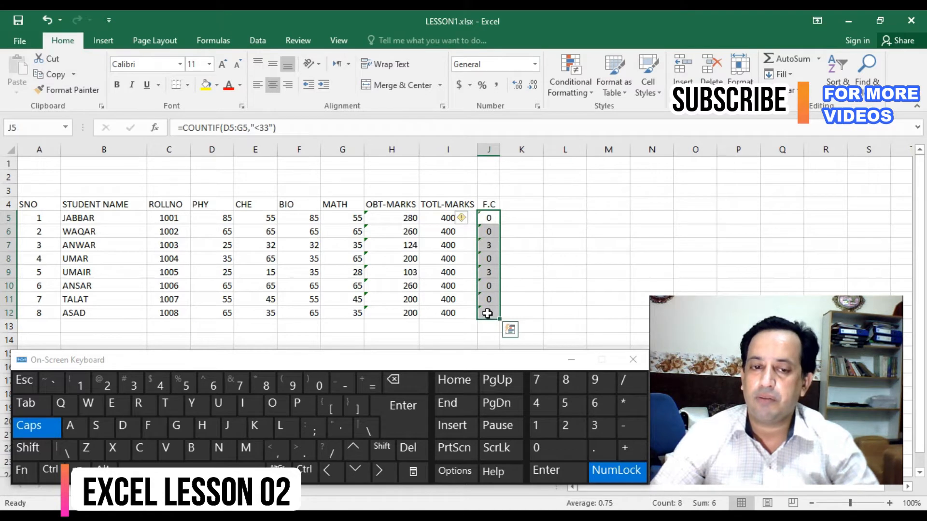
pyautogui.click(435, 219)
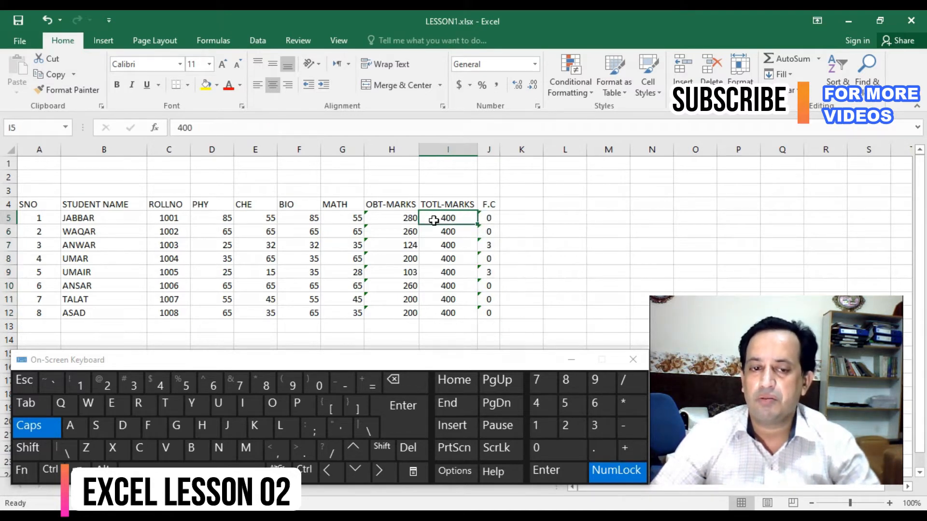
# - Enter the heading STATUS in K4, beside the F.C column
pyautogui.click(515, 202)
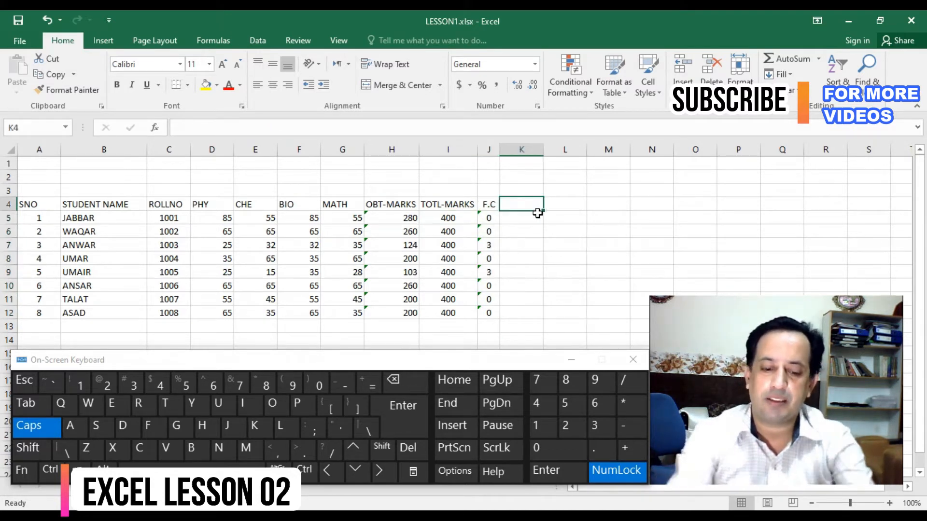
pyautogui.write('F')
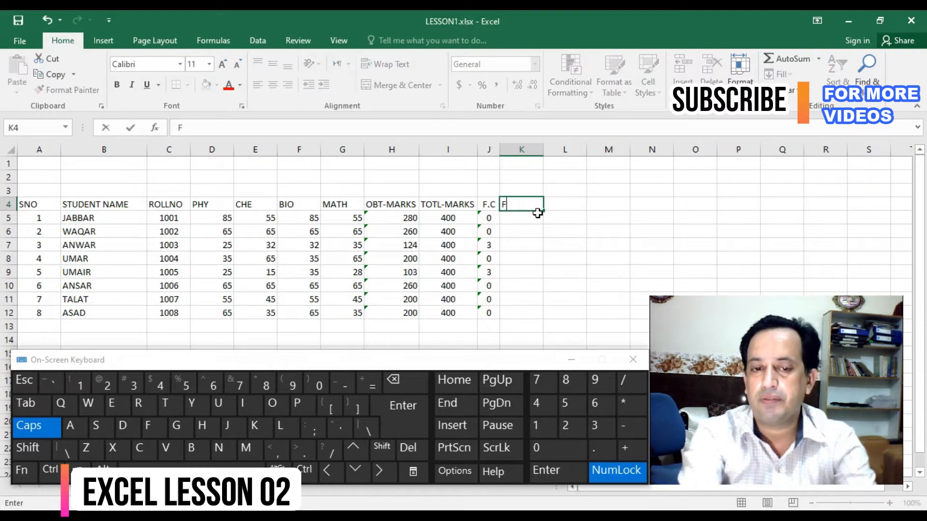
pyautogui.write('AIL PAS')
pyautogui.press('BackSpace')
pyautogui.press('BackSpace')
pyautogui.press('BackSpace')
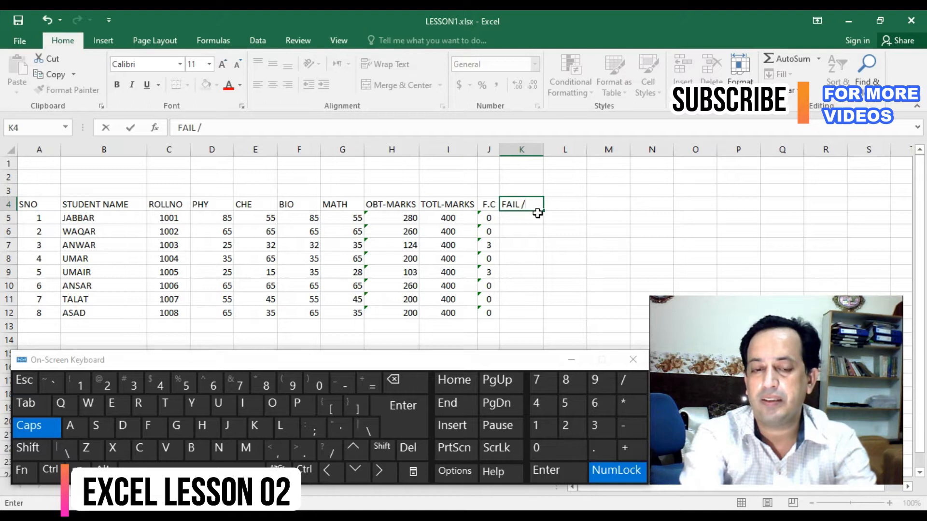
pyautogui.press('BackSpace')
pyautogui.press('BackSpace')
pyautogui.press('BackSpace')
pyautogui.press('BackSpace')
pyautogui.press('BackSpace')
pyautogui.write('STATU')
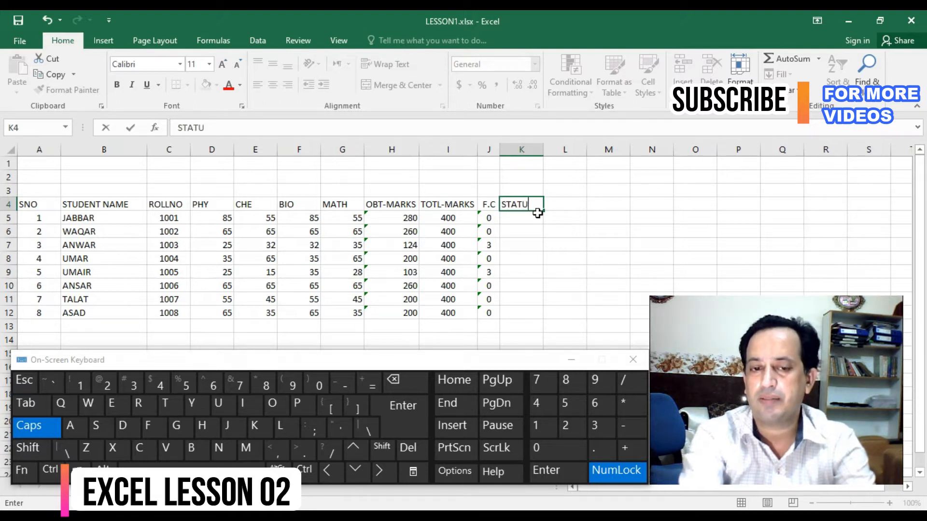
pyautogui.write('S')
pyautogui.press('Return')
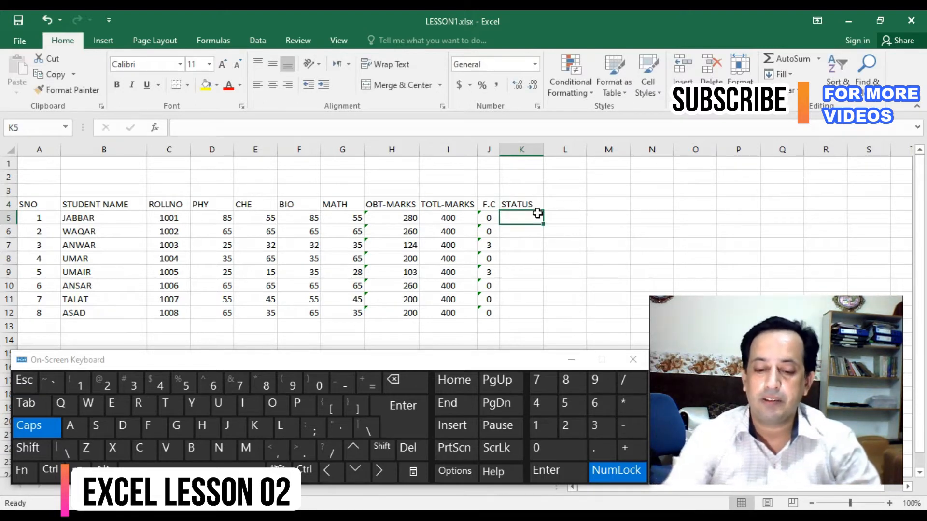
# - Start a formula in K5 with the IF function and move its arguments dialog clear of row 5
pyautogui.write('=')
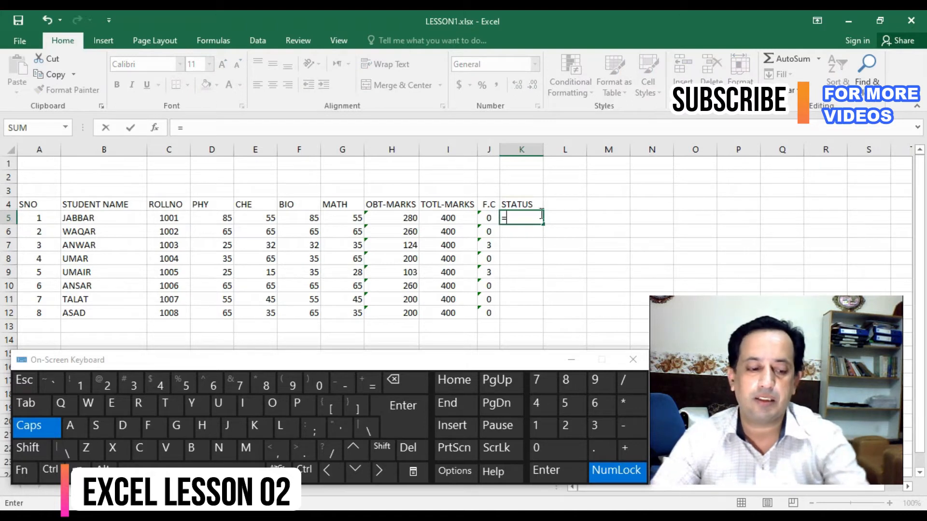
pyautogui.press('Escape')
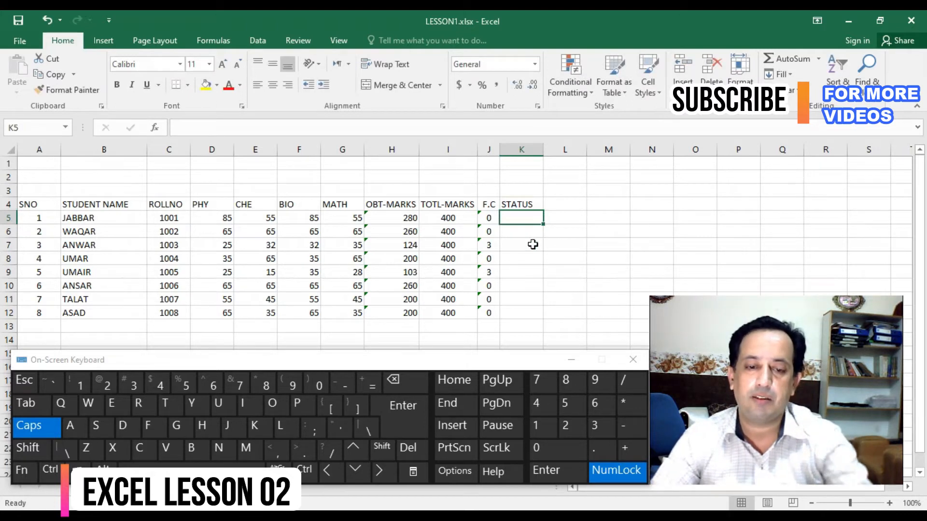
pyautogui.click(369, 384)
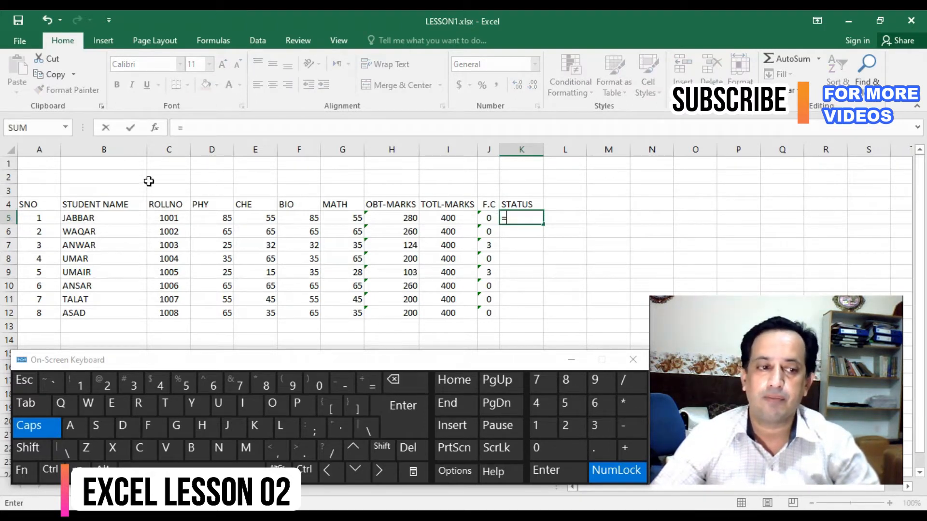
pyautogui.click(70, 128)
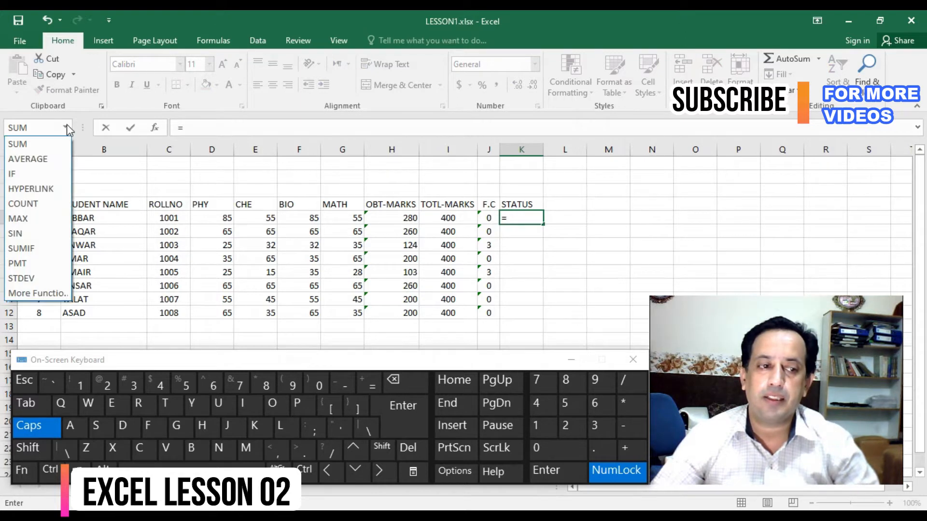
pyautogui.click(10, 175)
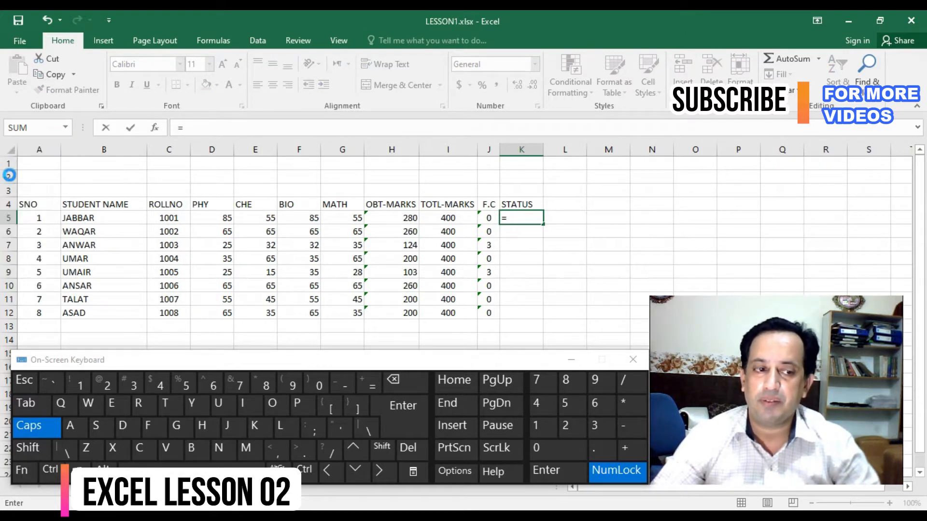
pyautogui.moveTo(526, 317); pyautogui.dragTo(386, 343)
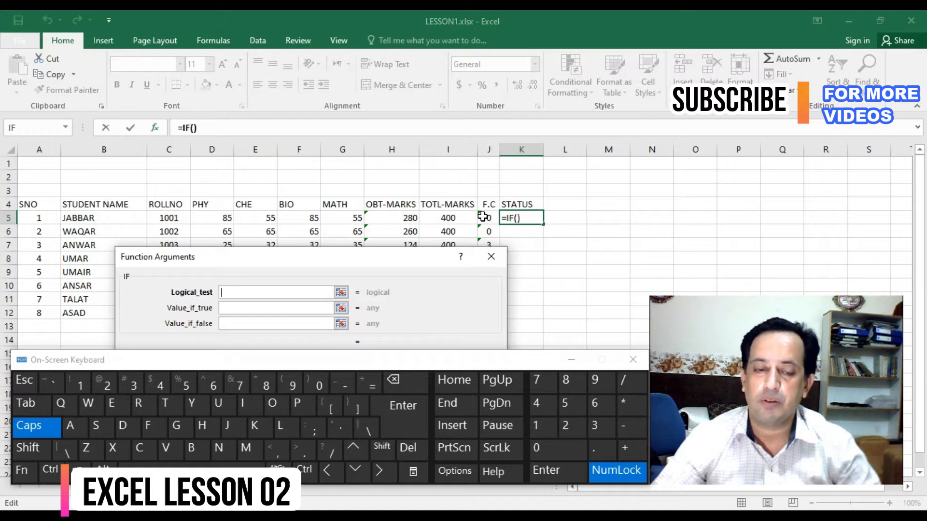
pyautogui.moveTo(402, 265)
pyautogui.mouseDown()
pyautogui.moveTo(331, 219)
pyautogui.moveTo(332, 233)
pyautogui.moveTo(395, 261)
pyautogui.mouseUp()
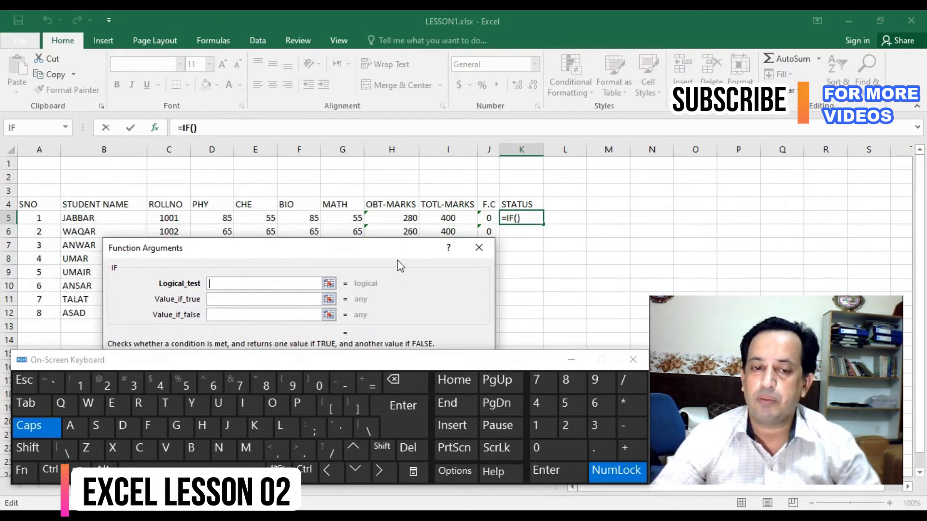
# - Set the IF function's logical test to J5>=3, keeping the fail counter column in view
pyautogui.click(488, 217)
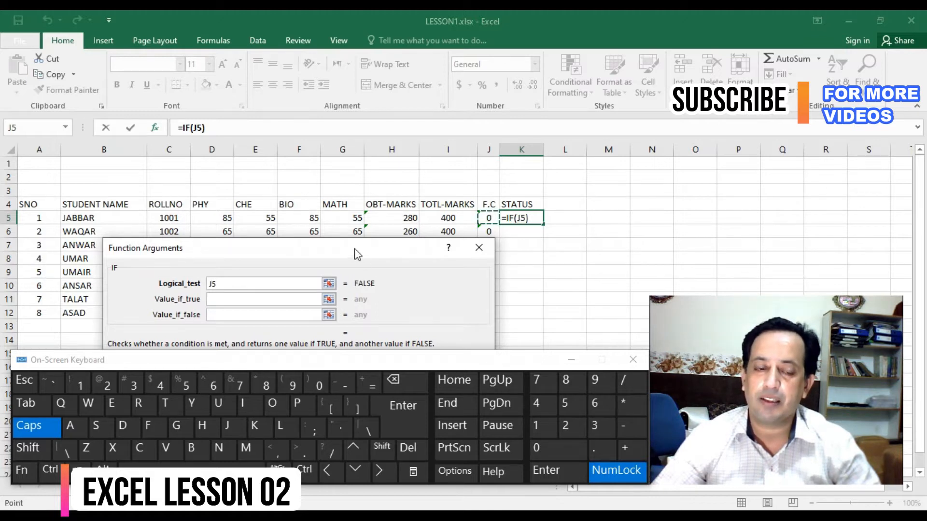
pyautogui.moveTo(356, 252); pyautogui.dragTo(345, 223)
pyautogui.write('>=')
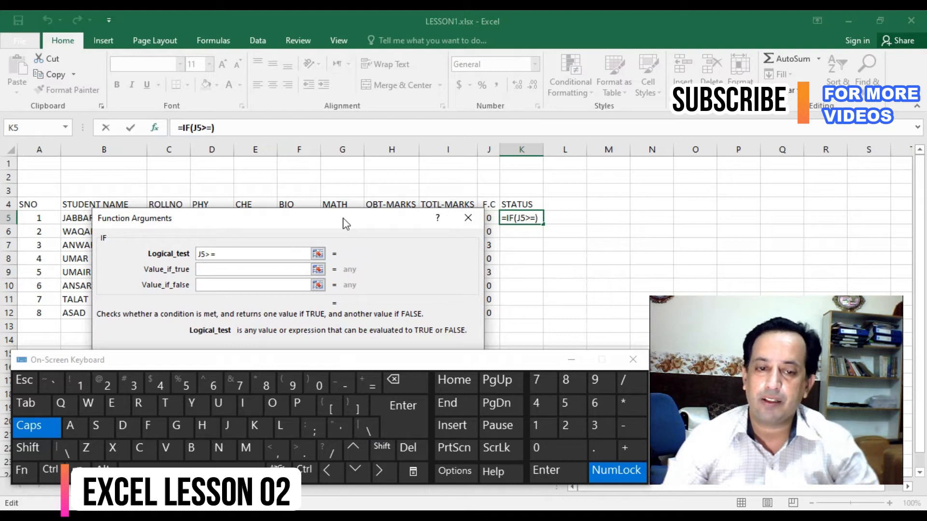
pyautogui.write('3')
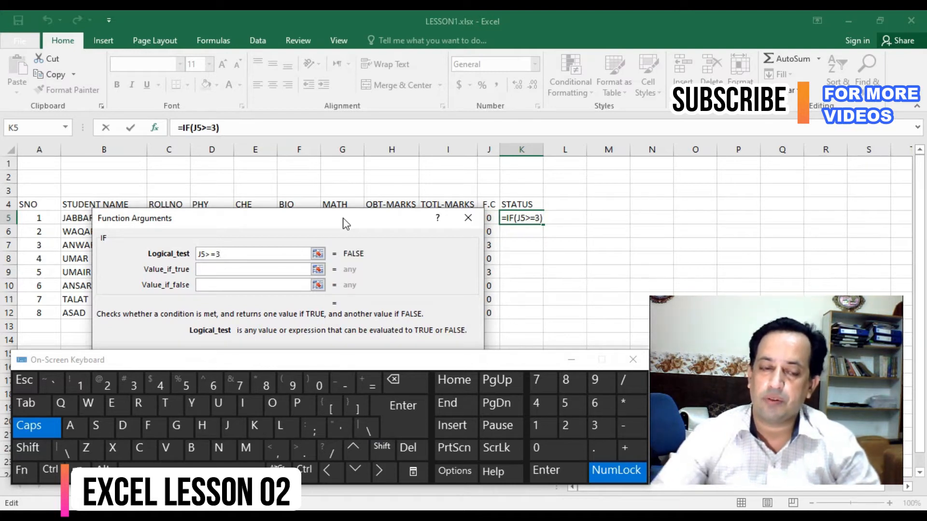
pyautogui.moveTo(346, 223); pyautogui.dragTo(342, 281)
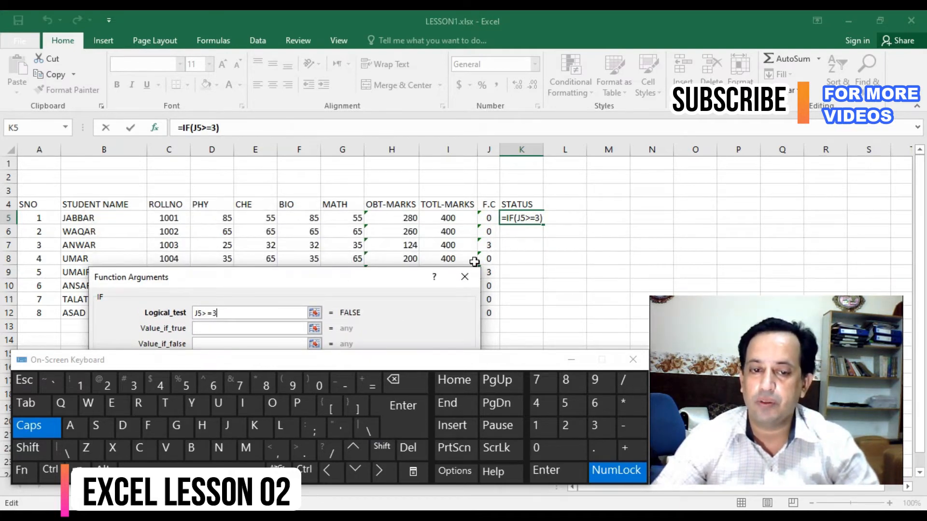
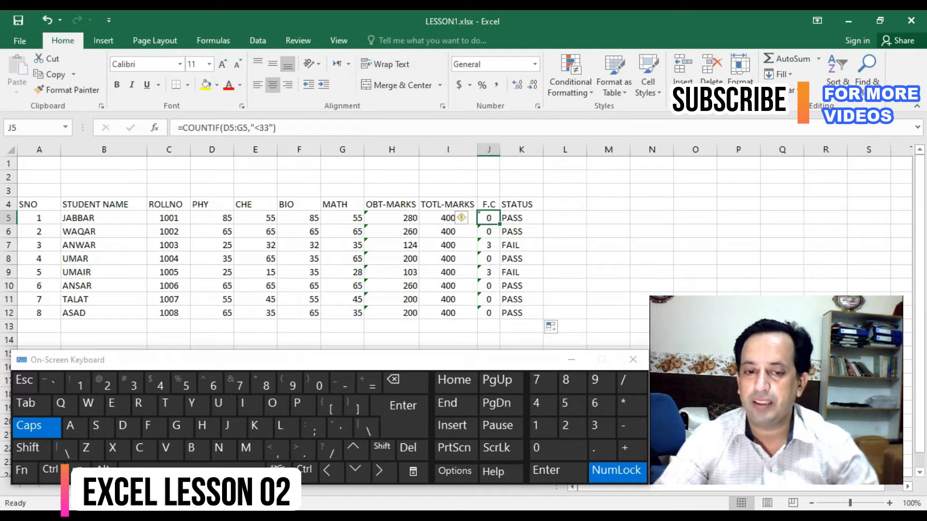
# - Change the PHY mark in D7 to 35, after checking the fail counter in J7
pyautogui.click(488, 245)
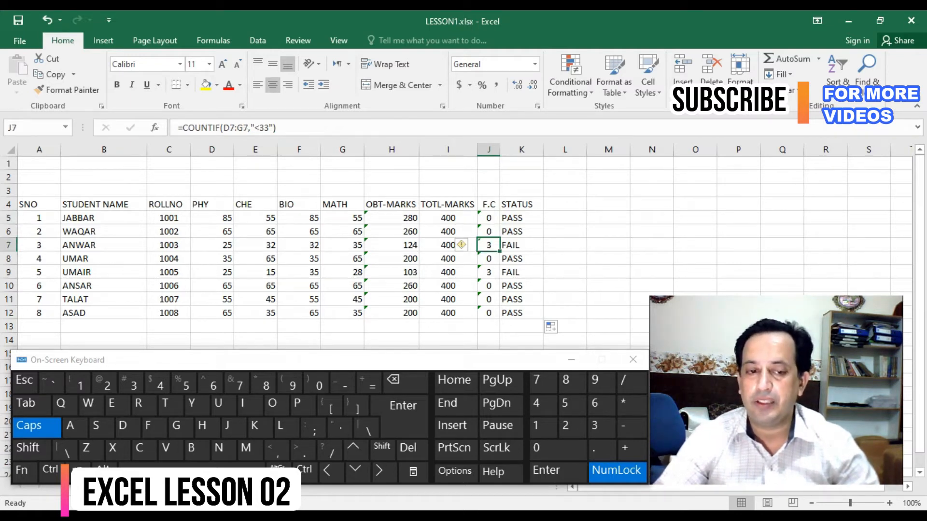
pyautogui.click(299, 245)
pyautogui.click(212, 245)
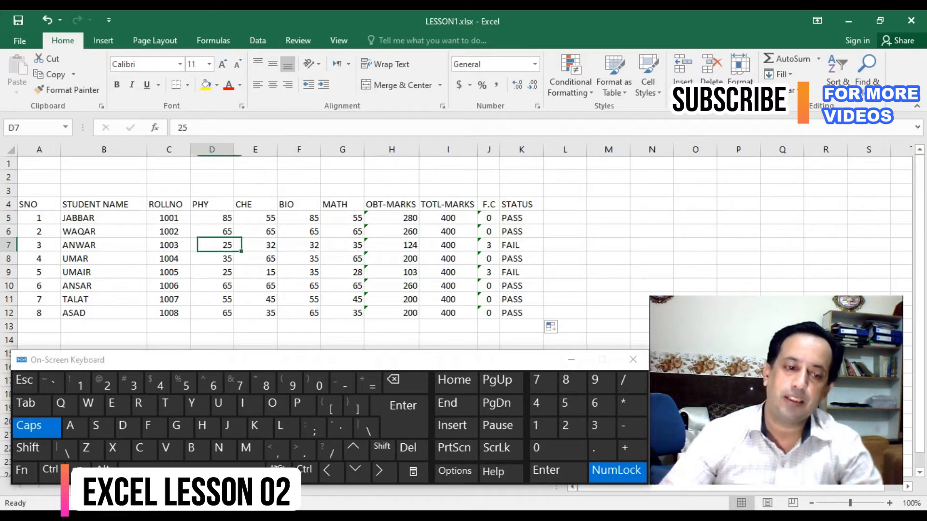
pyautogui.write('35')
pyautogui.press('Tab')
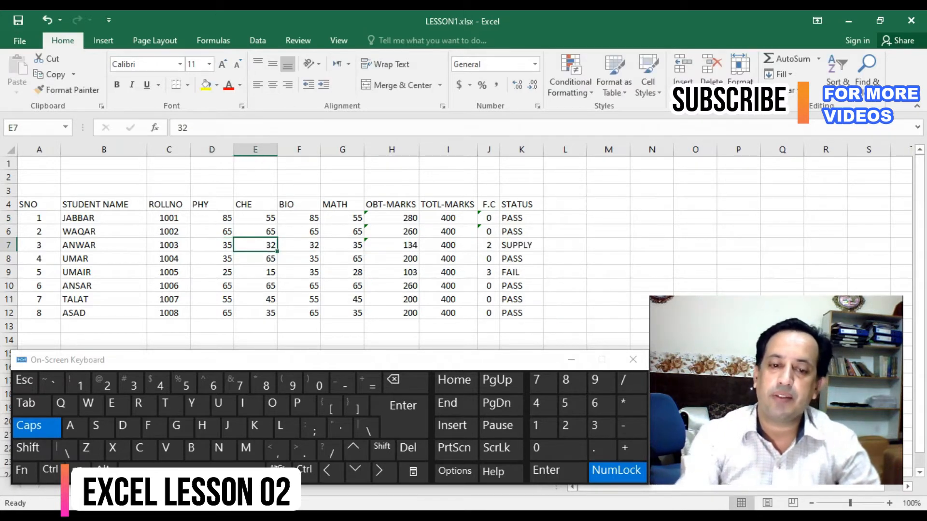
# - Enter the heading % in L4, beside the STATUS column
pyautogui.press('Left')
pyautogui.hotkey('ctrl', 'Right')
pyautogui.press('Left')
pyautogui.press('Right')
pyautogui.press('Left')
pyautogui.press('Right')
pyautogui.press('Right')
pyautogui.press('Left')
pyautogui.press('Right')
pyautogui.press('Up')
pyautogui.press('Up')
pyautogui.press('Up')
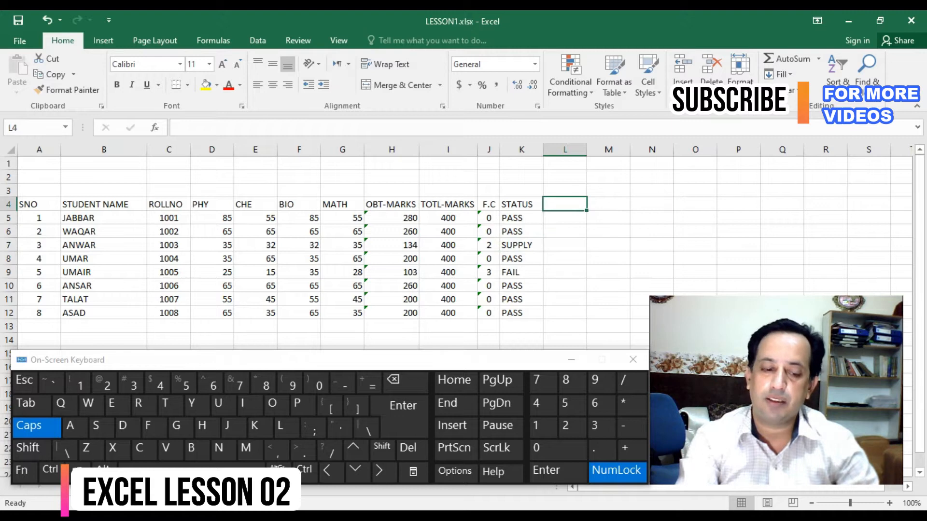
pyautogui.write('%')
pyautogui.press('Return')
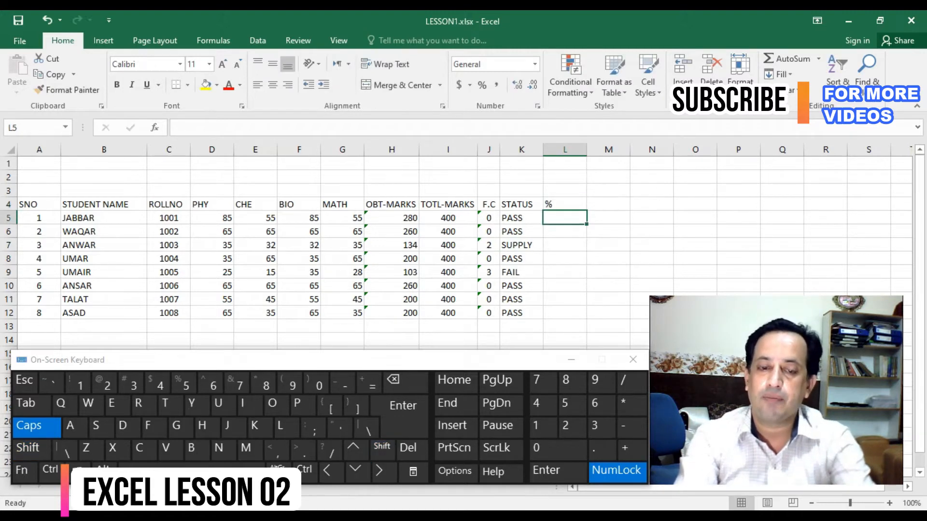
# - Enter the formula =H5/I5 in L5 to divide the obtained marks by the total marks
pyautogui.press('Left')
pyautogui.press('Left')
pyautogui.press('Up')
pyautogui.press('Right')
pyautogui.press('Left')
pyautogui.press('Down')
pyautogui.press('Right')
pyautogui.press('Right')
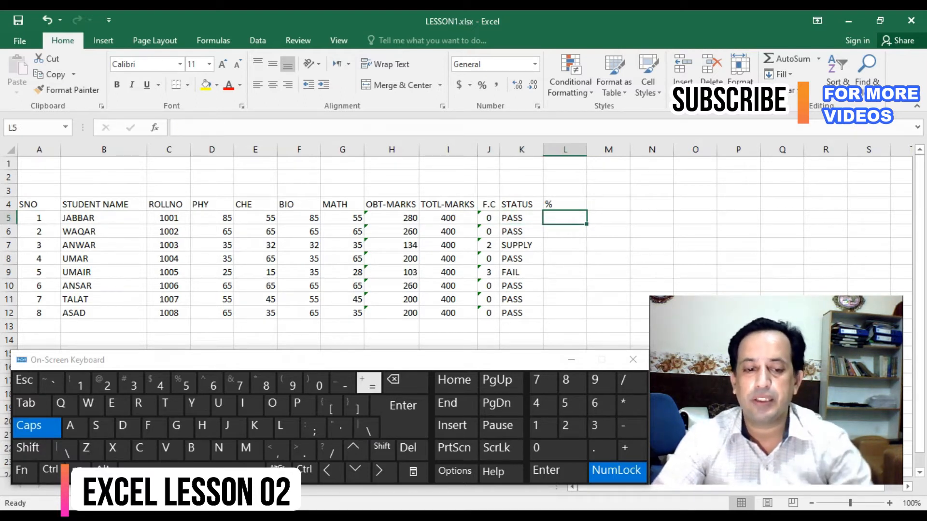
pyautogui.write('=')
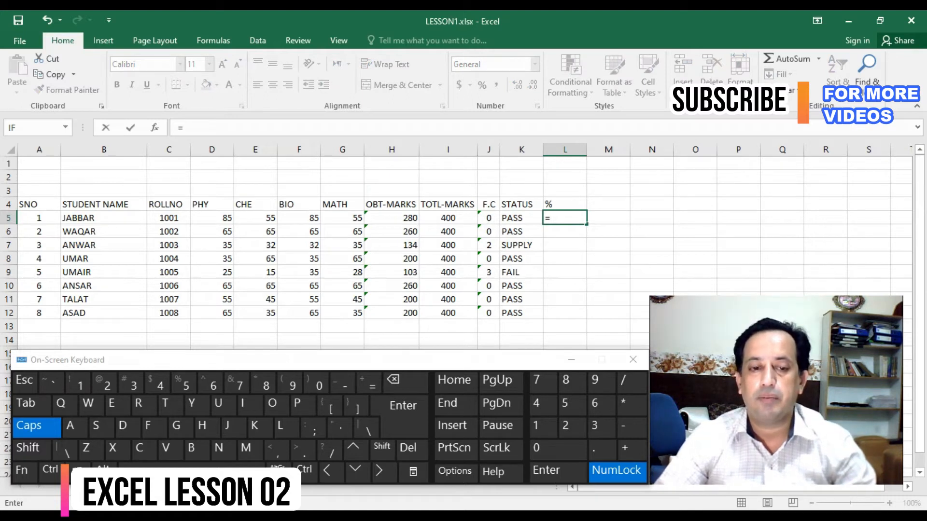
pyautogui.click(392, 218)
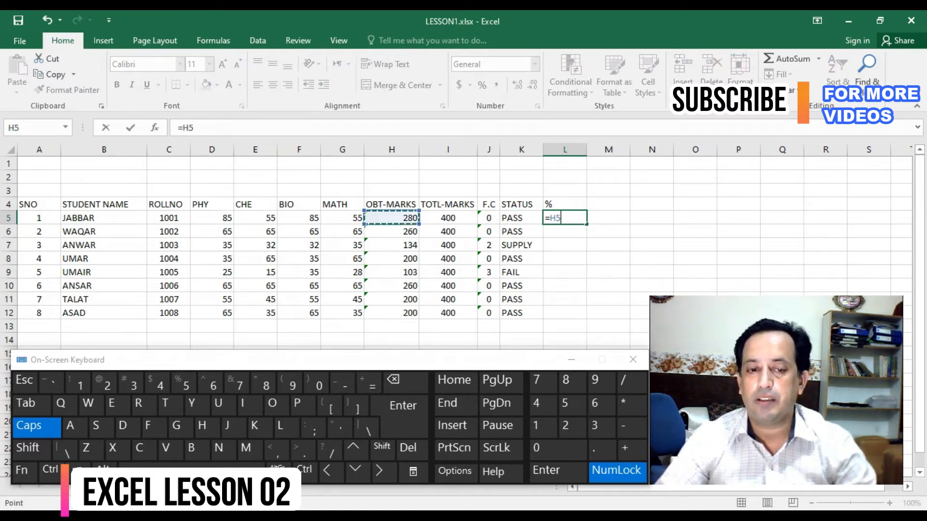
pyautogui.click(632, 382)
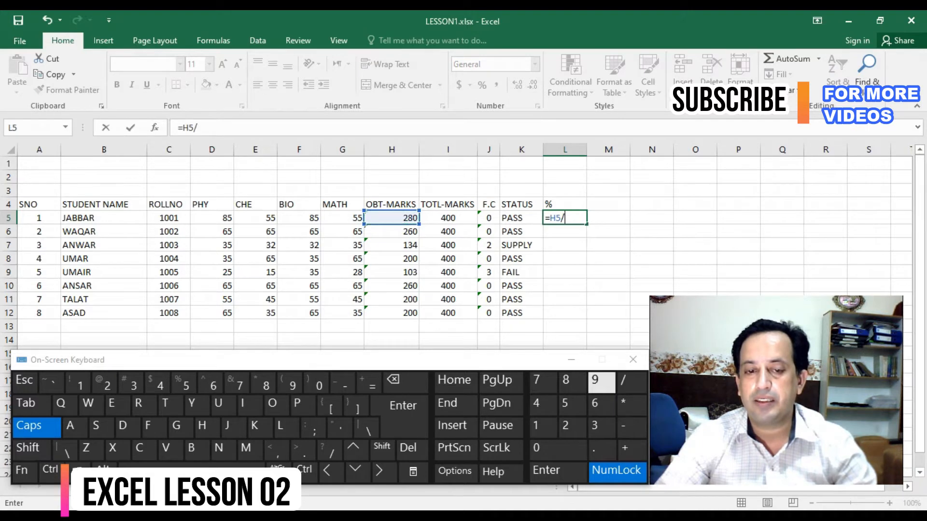
pyautogui.click(448, 218)
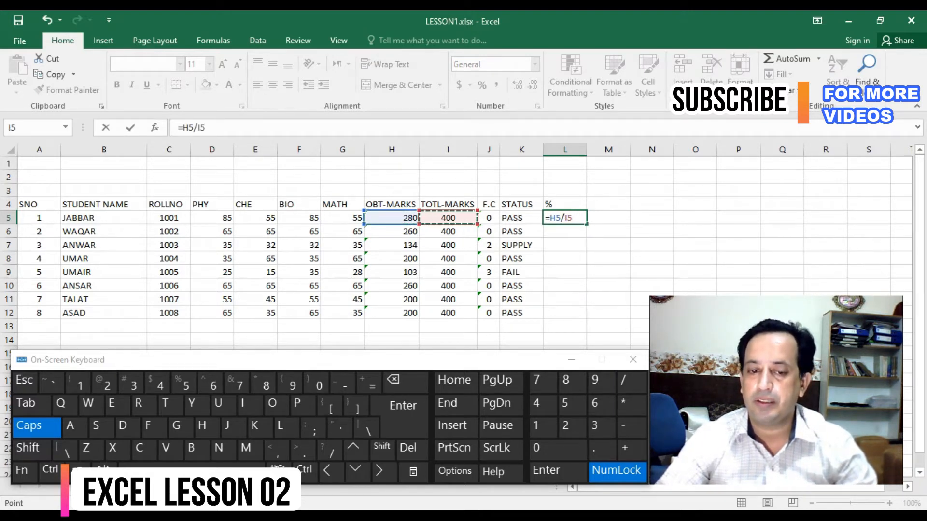
pyautogui.click(557, 472)
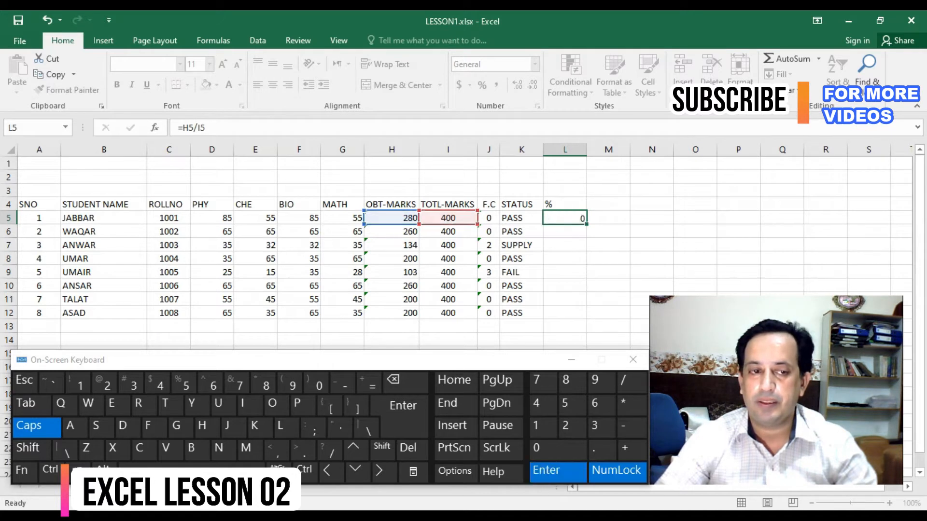
# - Format L5 as a percentage and fill it down to L12 with the values centred
pyautogui.click(564, 218)
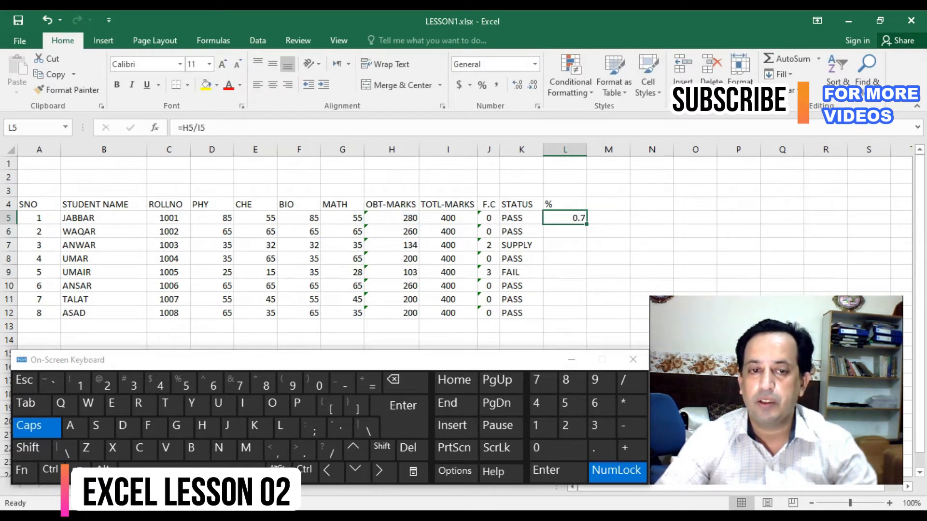
pyautogui.click(482, 85)
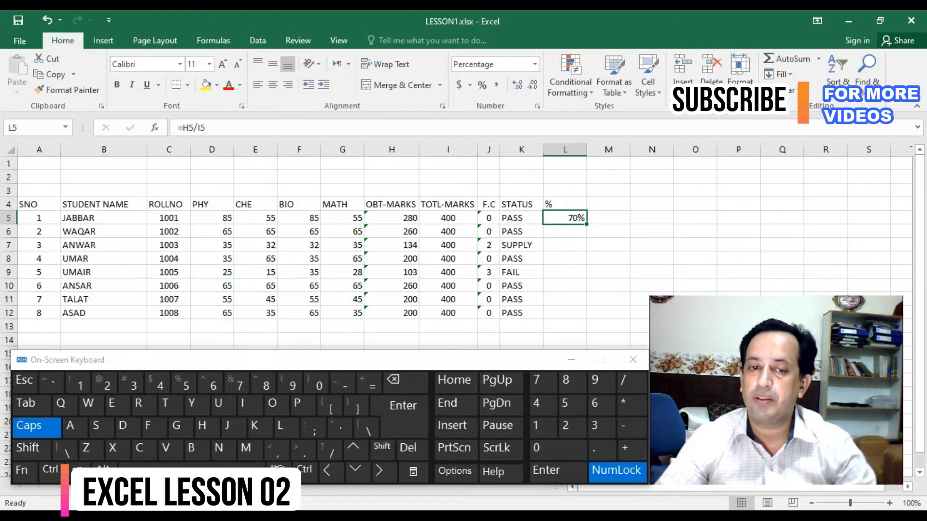
pyautogui.moveTo(586, 224); pyautogui.dragTo(586, 319)
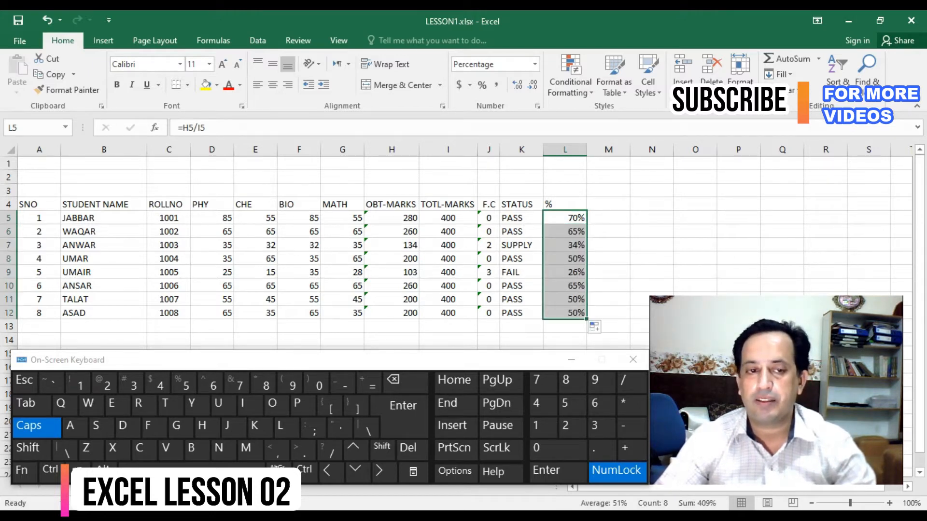
pyautogui.click(272, 85)
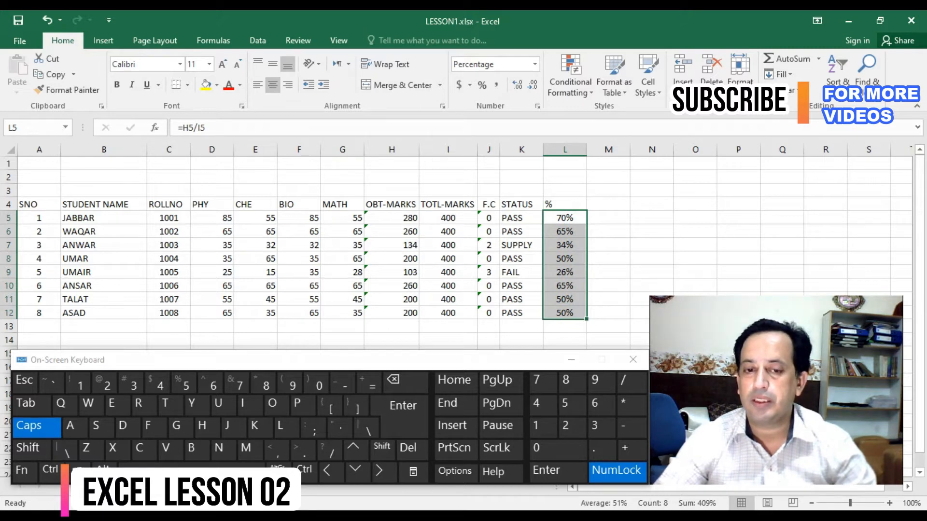
# - Replace the heading in L4 with PERCENT
pyautogui.click(565, 204)
pyautogui.write('PERCENT')
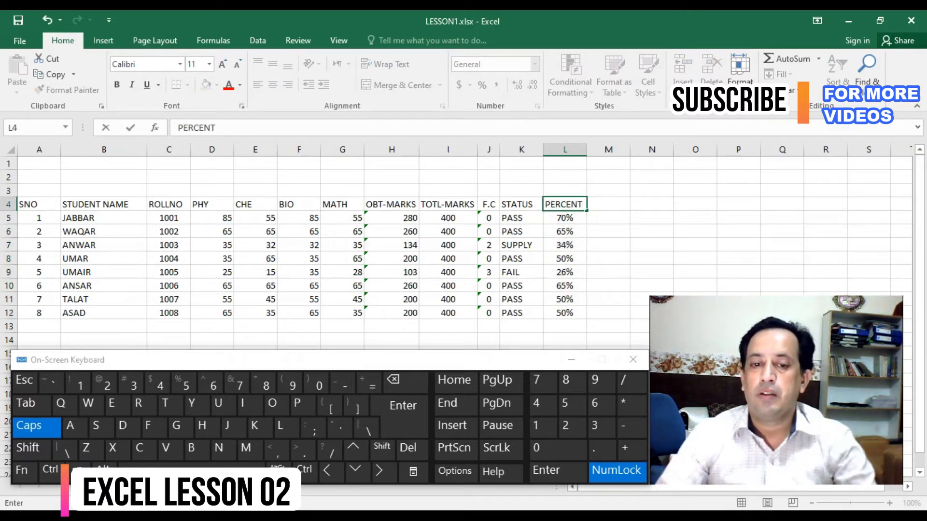
pyautogui.press('Return')
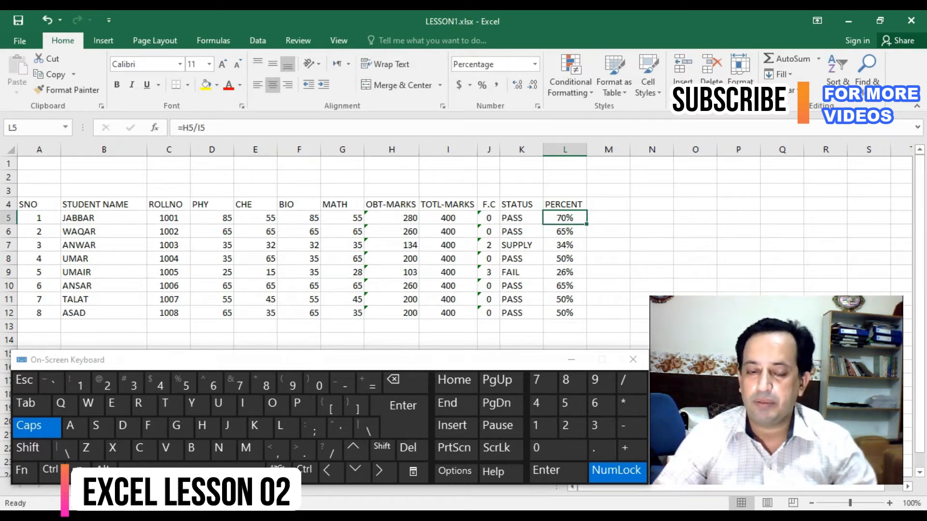
# - Enter the heading GRADE in M4, beside the PERCENT column
pyautogui.press('Up')
pyautogui.press('Down')
pyautogui.press('Right')
pyautogui.press('Left')
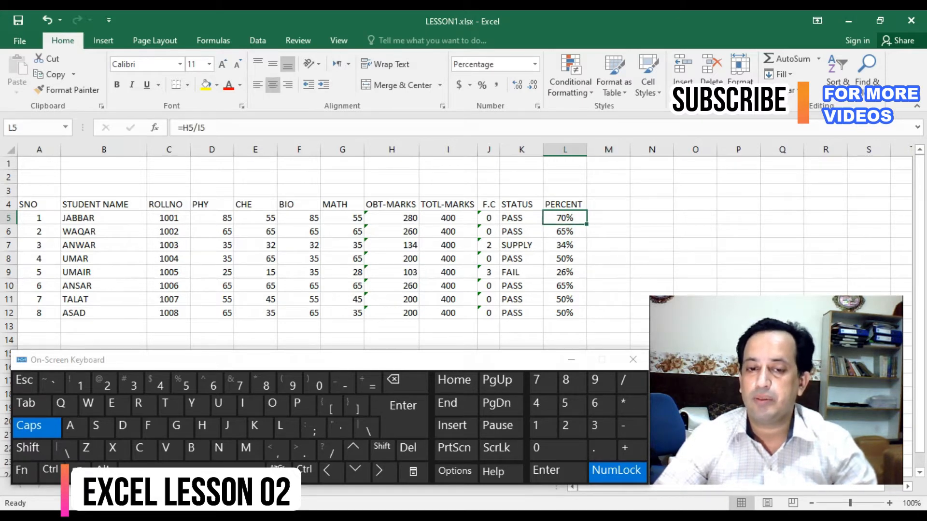
pyautogui.press('Up')
pyautogui.press('Right')
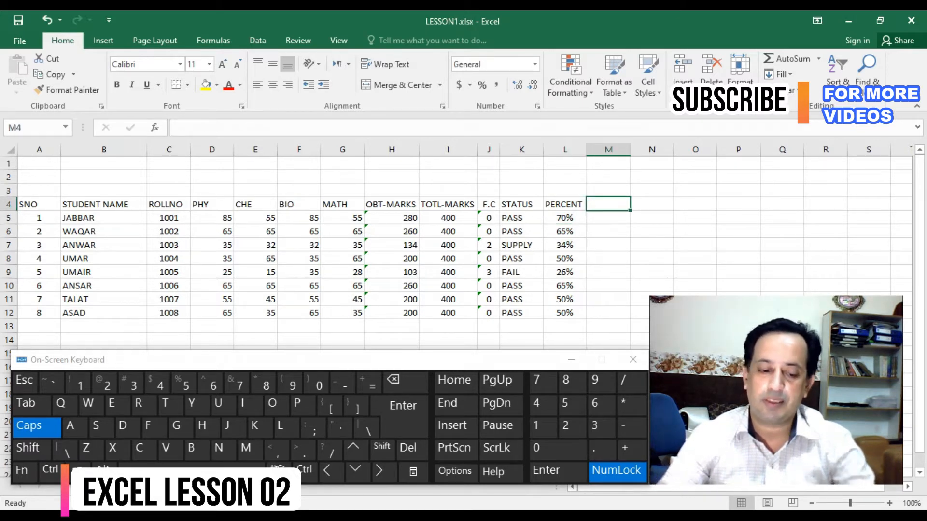
pyautogui.write('GRADE')
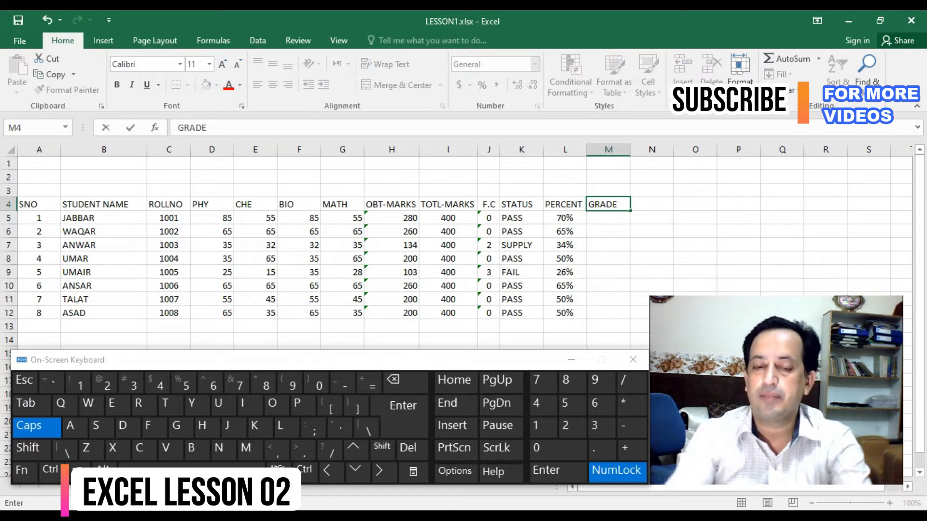
pyautogui.press('Return')
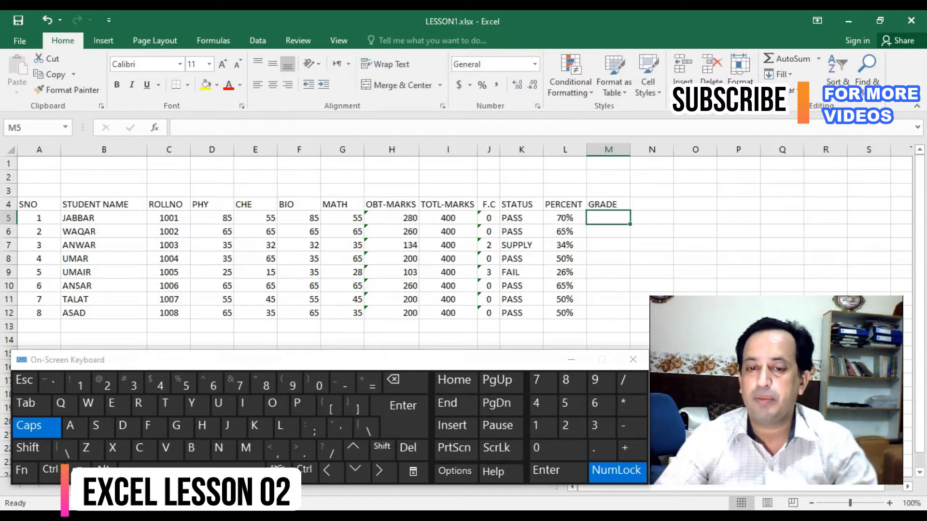
# - Start a grading key below the table with >=80 in H15 and grade A+ in I15
pyautogui.scroll(-2, 319, 251)
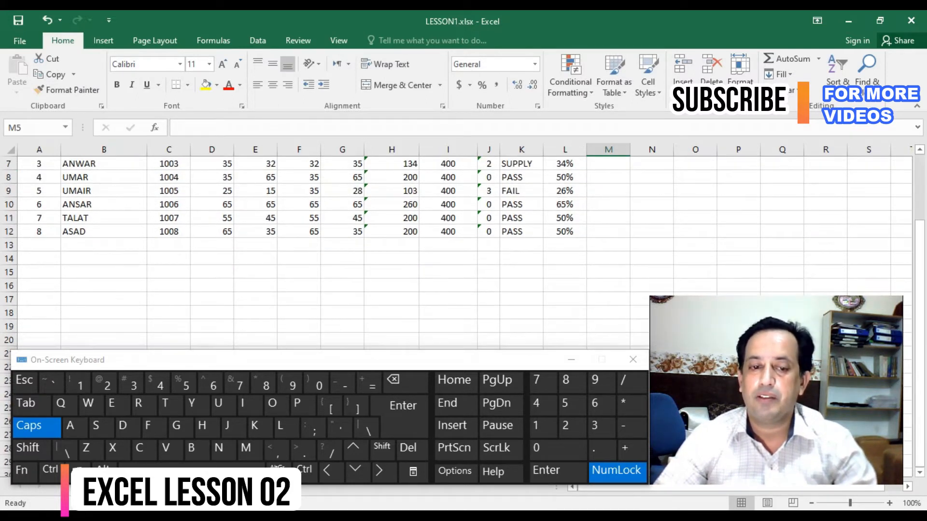
pyautogui.click(448, 272)
pyautogui.click(392, 272)
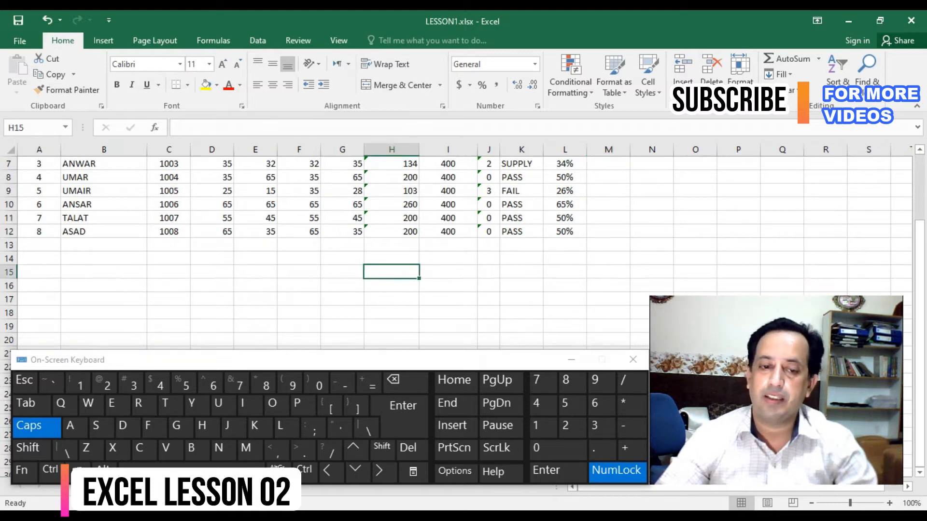
pyautogui.write('>=')
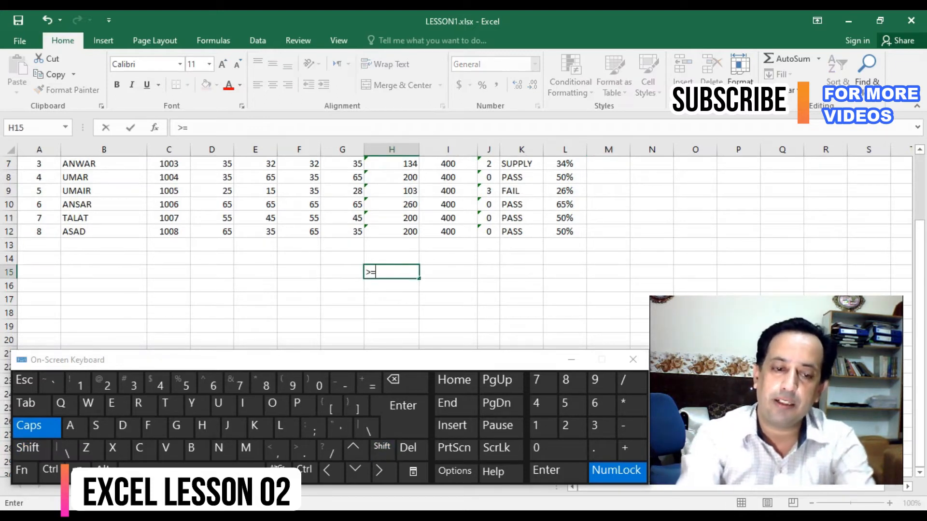
pyautogui.write('80')
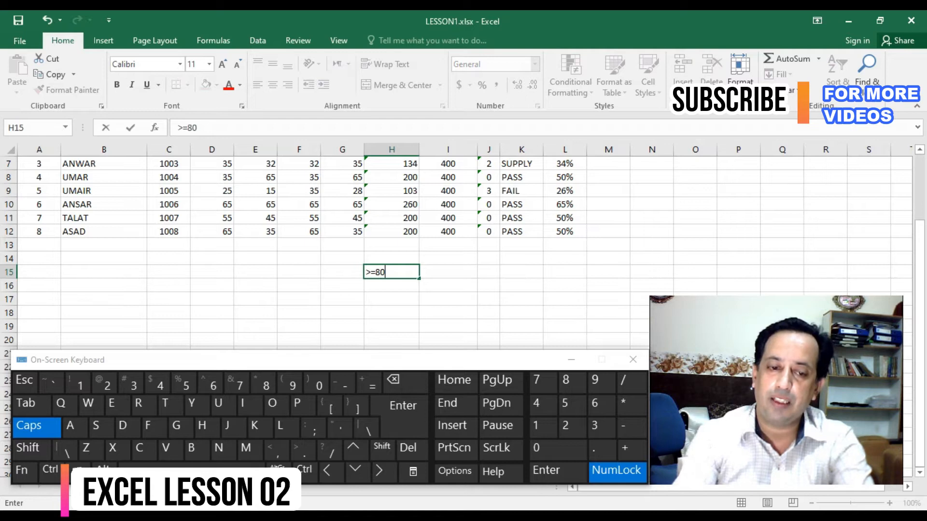
pyautogui.press('Return')
pyautogui.press('Up')
pyautogui.press('Right')
pyautogui.write('A+')
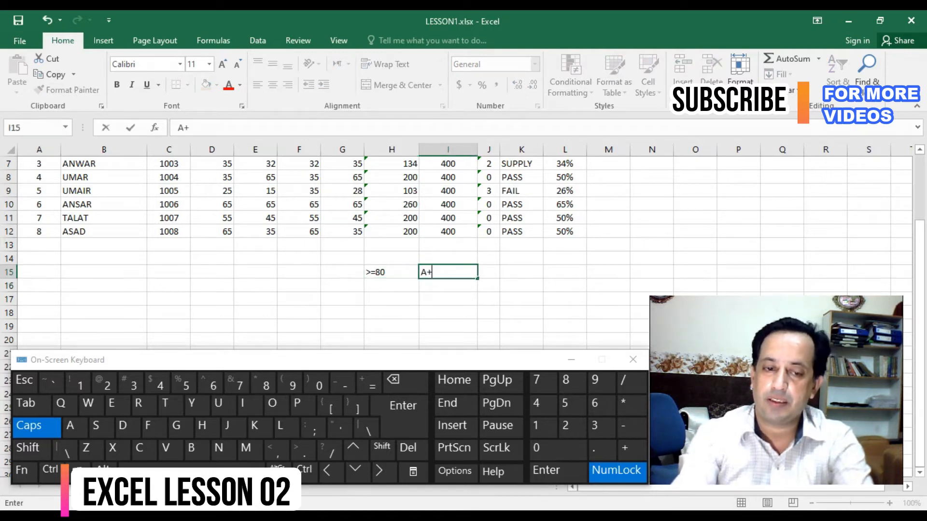
pyautogui.press('Return')
# - Add the grading row >=70 in H16 with grade A in I16, correcting the mistyped grade
pyautogui.write('>=70')
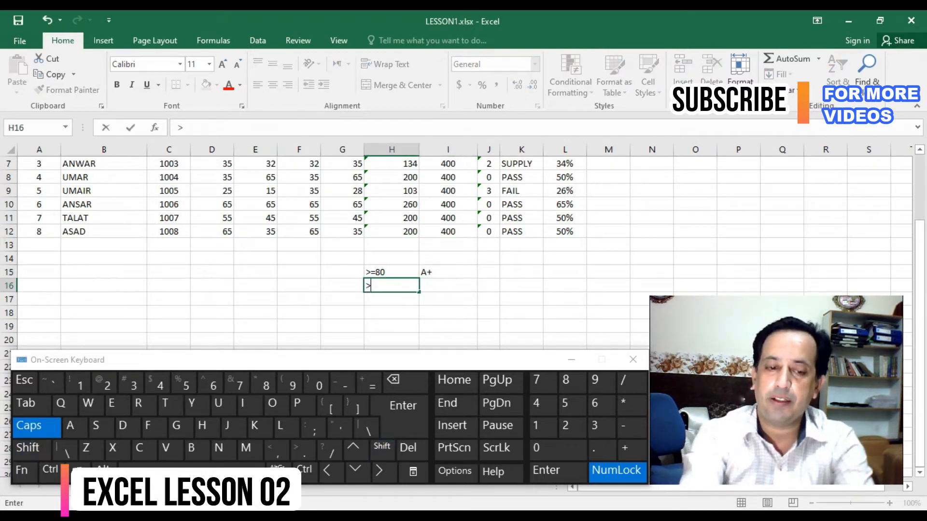
pyautogui.press('Tab')
pyautogui.write('A+')
pyautogui.press('Return')
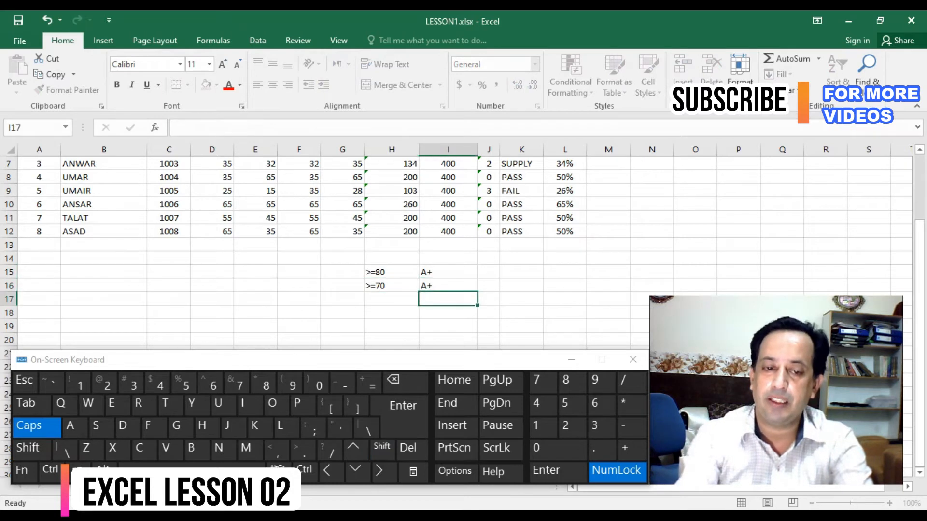
pyautogui.press('Left')
pyautogui.press('Up')
pyautogui.press('Right')
pyautogui.press('F2')
pyautogui.press('BackSpace')
pyautogui.press('Return')
# - Add the grading row >=60 in H17 with grade B in I17
pyautogui.press('Left')
pyautogui.write('>=60')
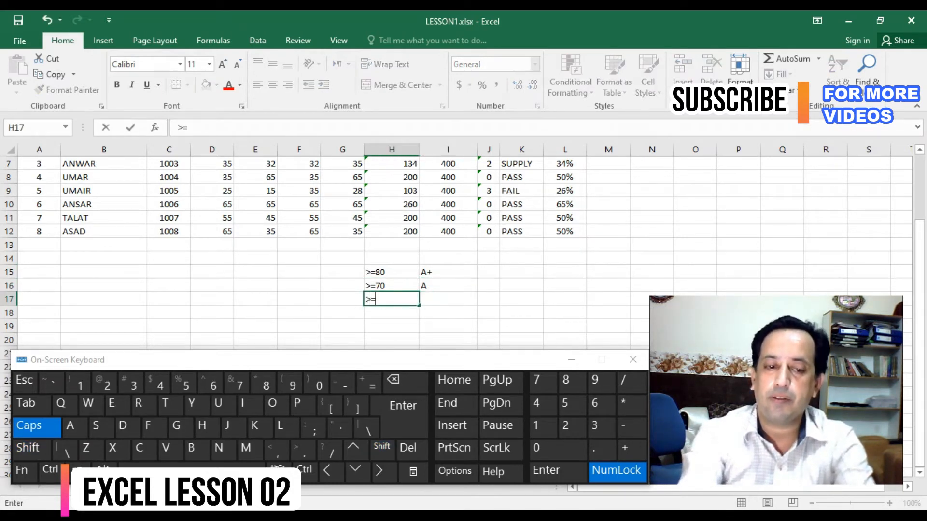
pyautogui.press('Tab')
pyautogui.write('B')
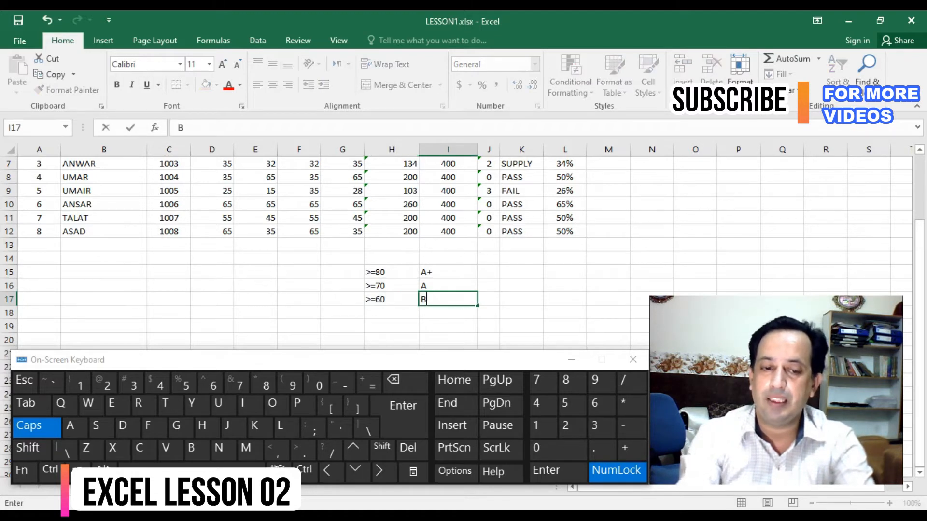
pyautogui.press('Return')
# - Add the grading row >=50 in H18 with grade C in I18
pyautogui.write('>=')
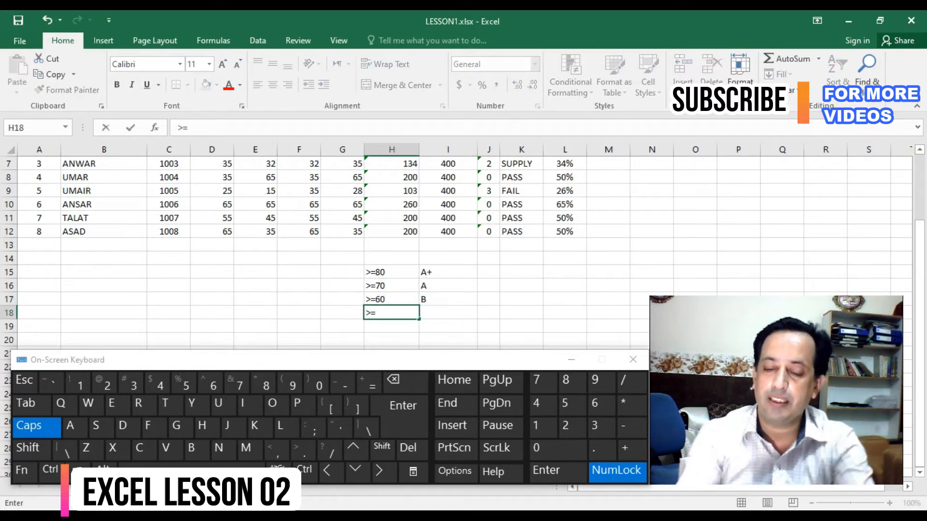
pyautogui.write('50')
pyautogui.press('Tab')
pyautogui.write('C')
pyautogui.press('Return')
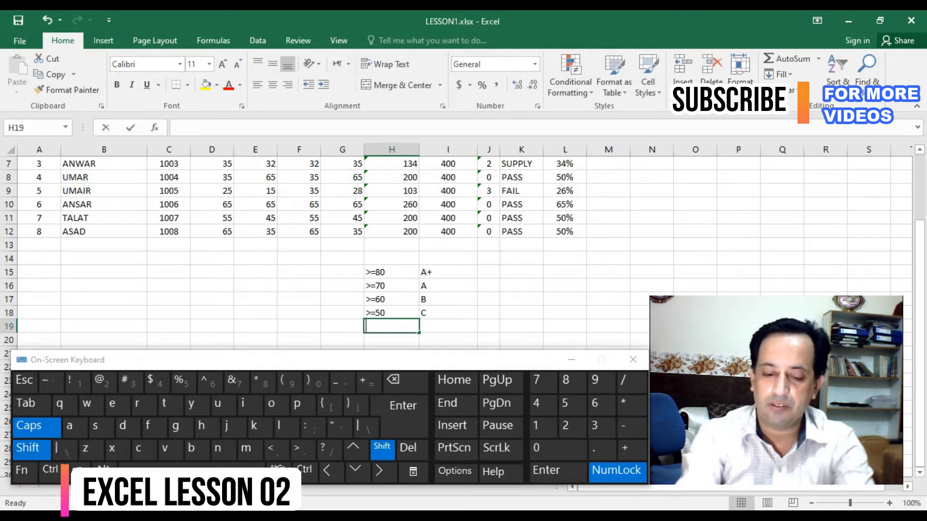
# - Add the grading row >=40 in H19 with grade D in I19
pyautogui.write('>=40')
pyautogui.press('Tab')
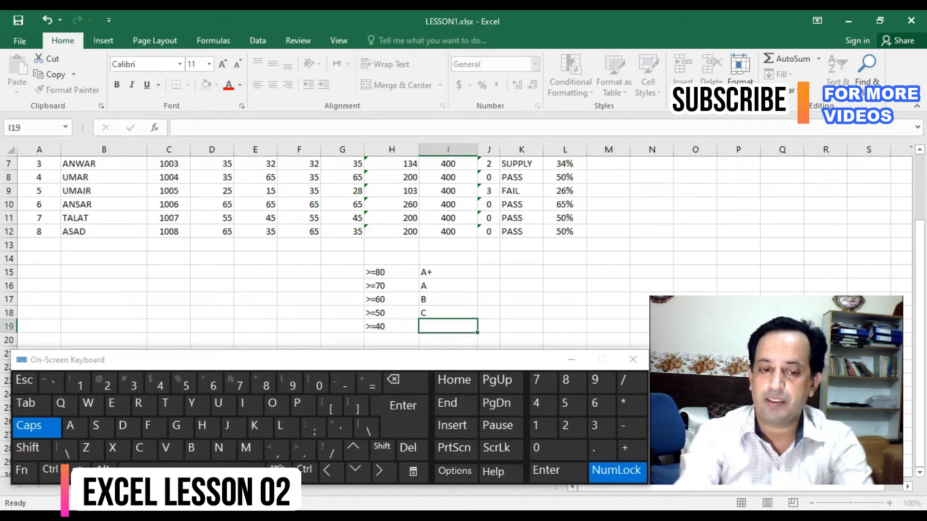
pyautogui.write('D')
pyautogui.press('Return')
# - Add the grading row >=33 in H20 with grade E in I20, and enter grade F in I21
pyautogui.press('shift')
pyautogui.write('>')
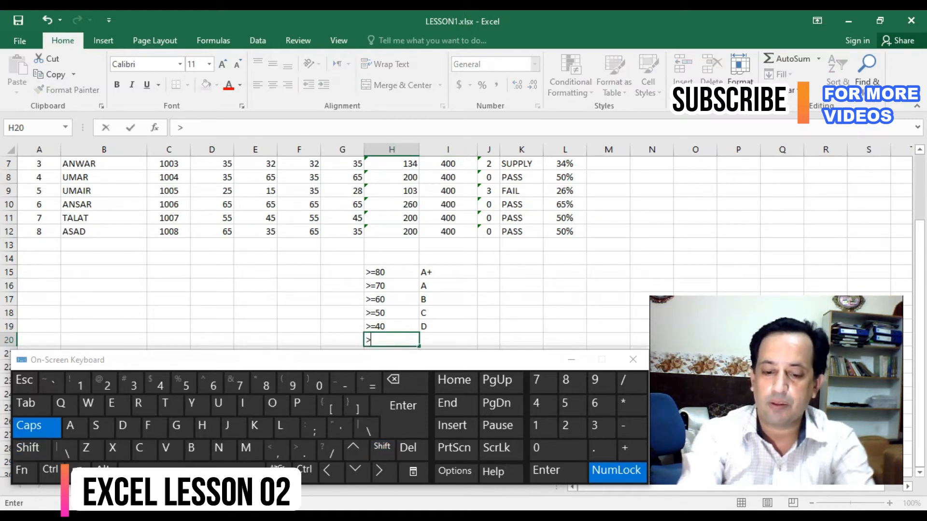
pyautogui.write('=33')
pyautogui.press('Tab')
pyautogui.write('E')
pyautogui.press('Down')
pyautogui.write('F')
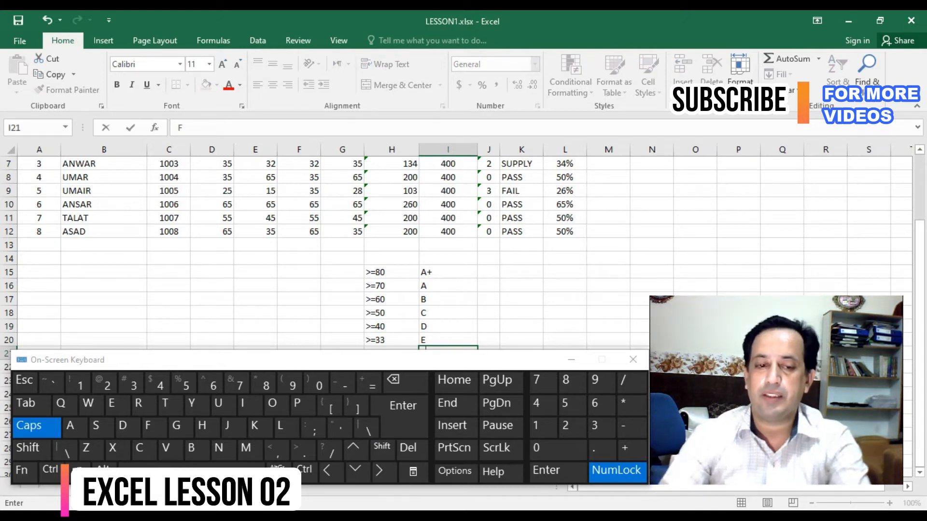
pyautogui.click(448, 272)
# - Delete the empty row 14 directly above the grading key
pyautogui.scroll(-2, 448, 272)
pyautogui.scroll(1, 448, 273)
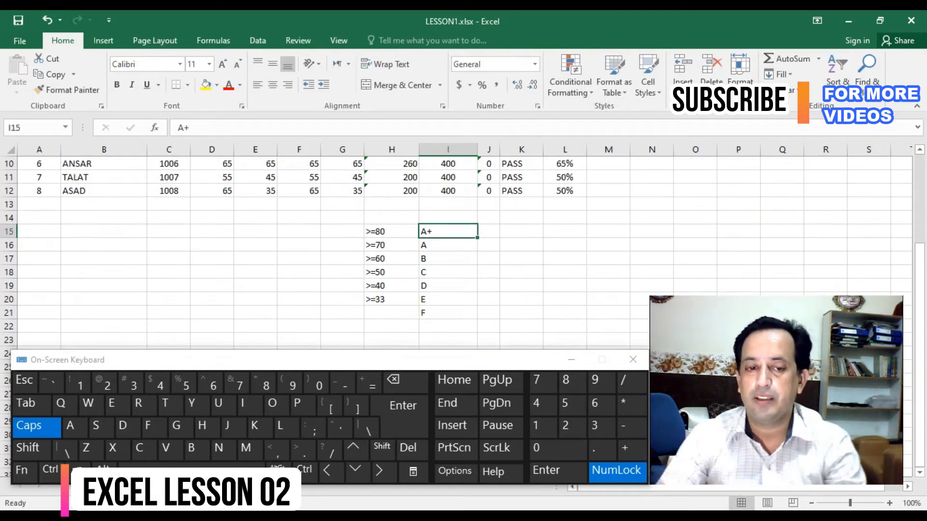
pyautogui.click(392, 217)
pyautogui.click(8, 217)
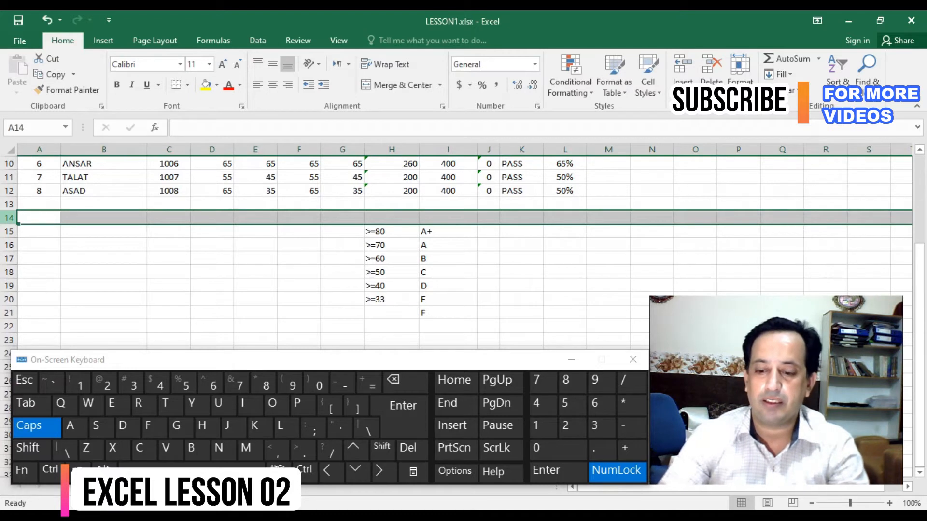
pyautogui.hotkey('ctrl', '-')
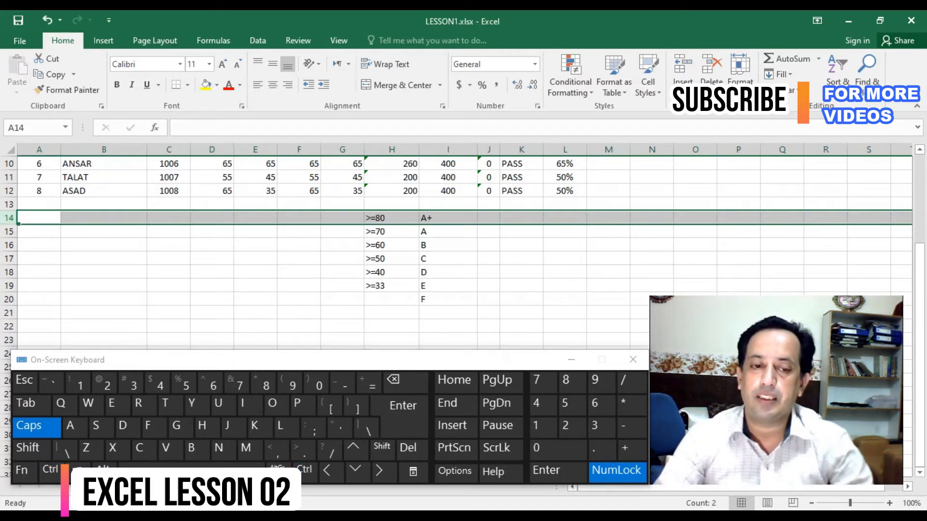
# - Review the grading key in H14:I20 alongside the PERCENT and GRADE columns of the student table
pyautogui.click(391, 217)
pyautogui.scroll(2, 392, 218)
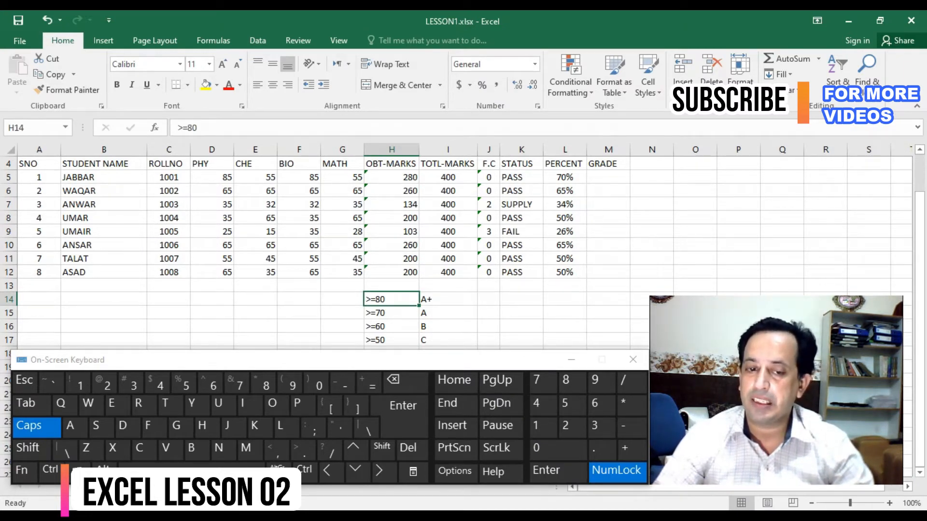
pyautogui.scroll(-1, 391, 242)
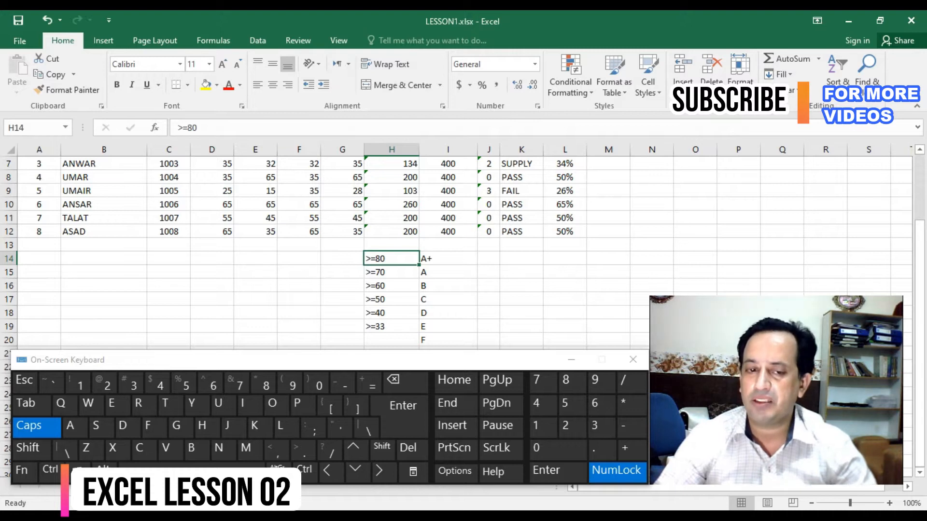
pyautogui.moveTo(391, 258); pyautogui.dragTo(448, 340)
pyautogui.click(391, 259)
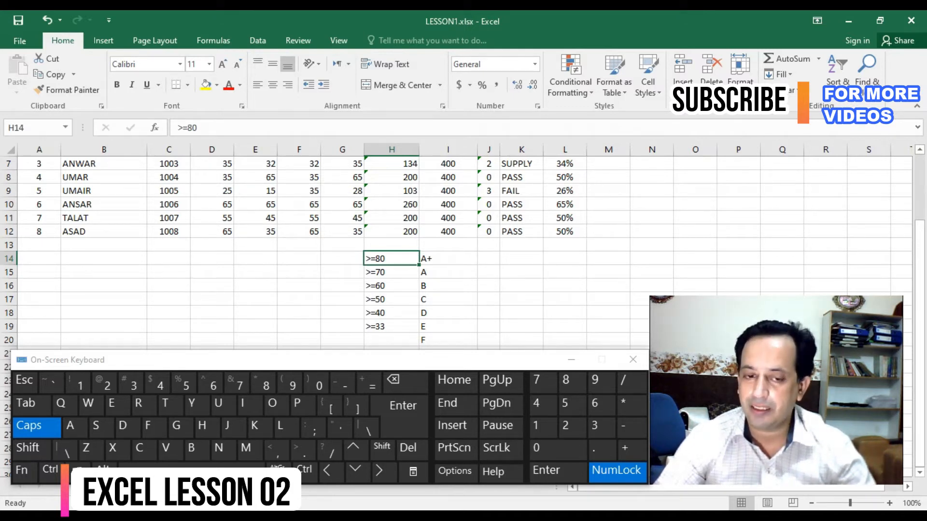
pyautogui.moveTo(392, 259); pyautogui.dragTo(449, 341)
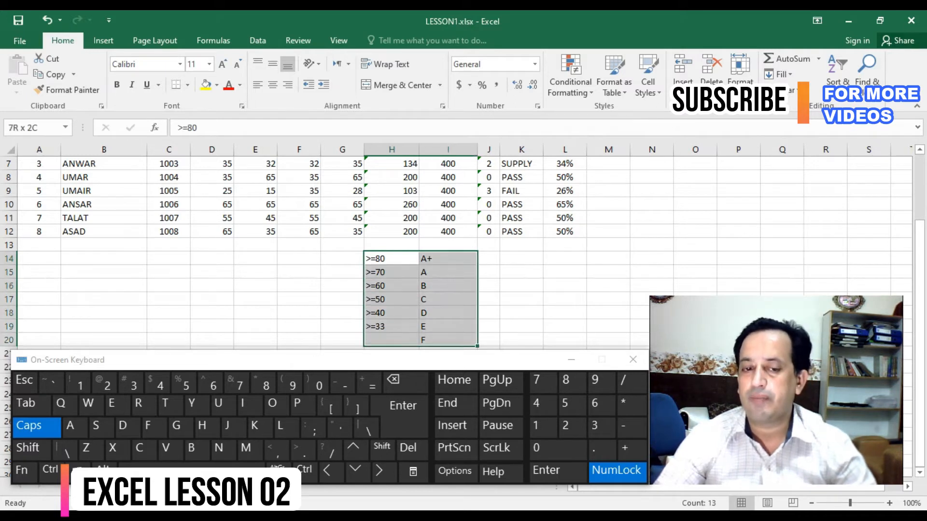
pyautogui.scroll(1, 456, 218)
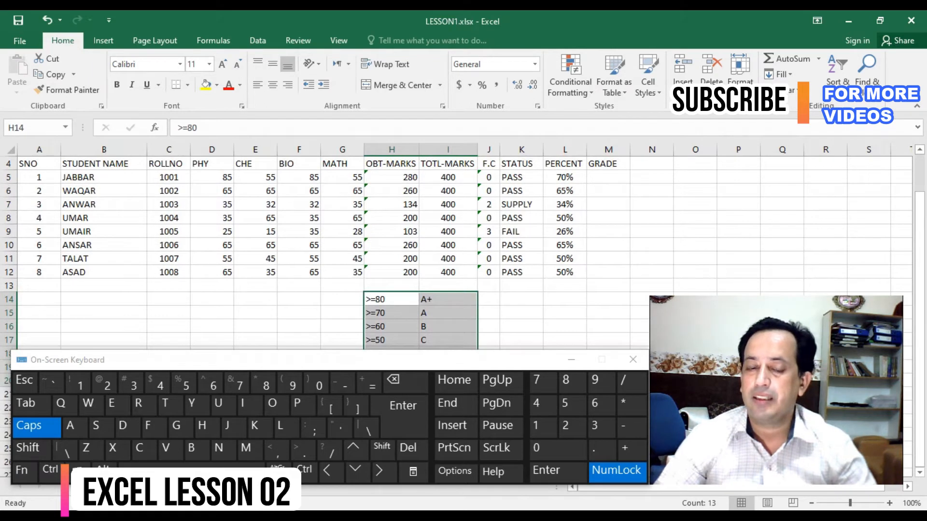
pyautogui.scroll(1, 456, 242)
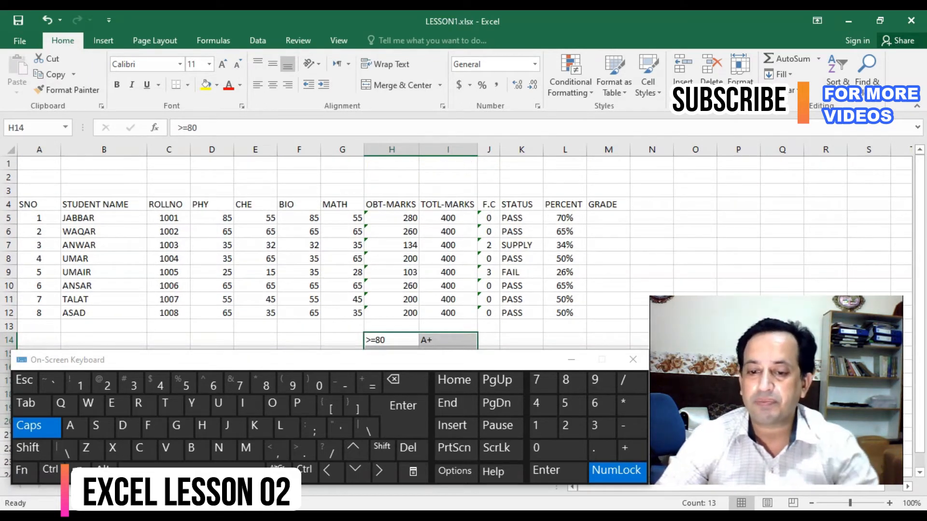
pyautogui.click(609, 218)
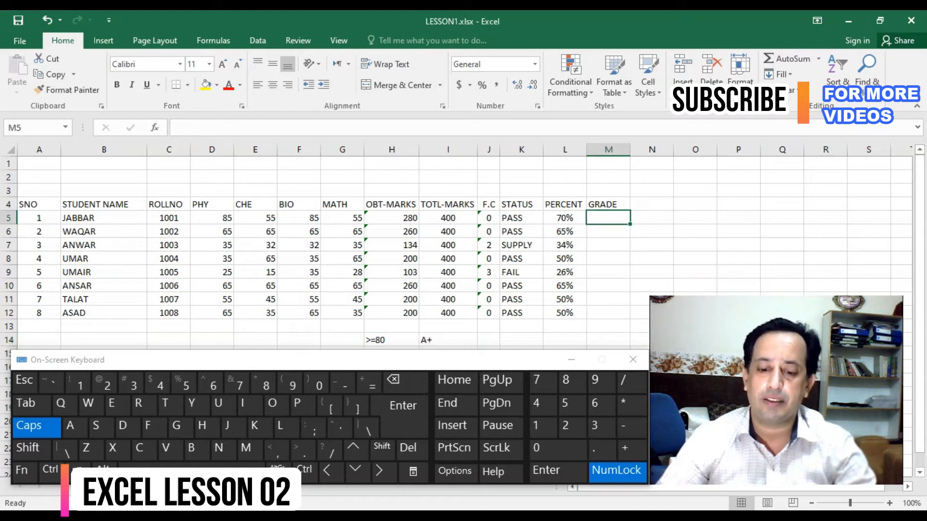
pyautogui.write('=')
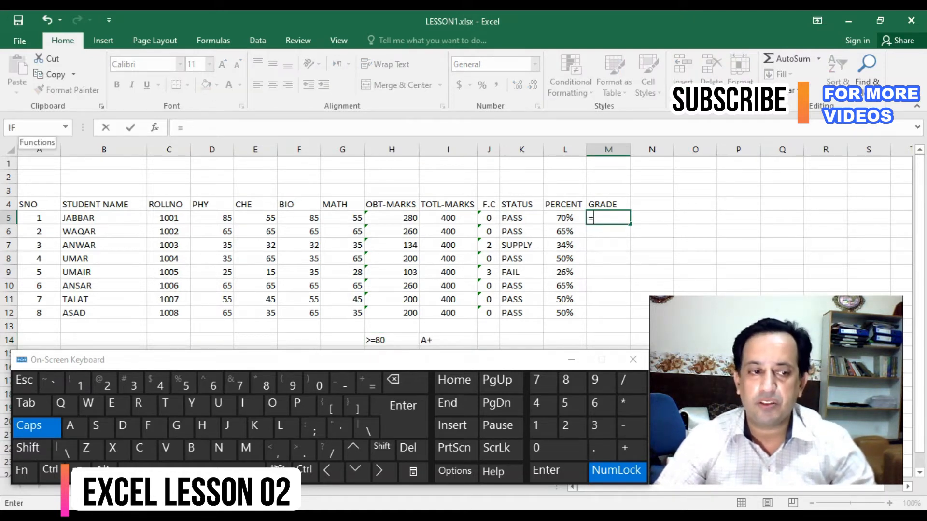
pyautogui.click(19, 127)
pyautogui.moveTo(217, 152)
pyautogui.mouseDown()
pyautogui.moveTo(220, 214)
pyautogui.moveTo(227, 166)
pyautogui.mouseUp()
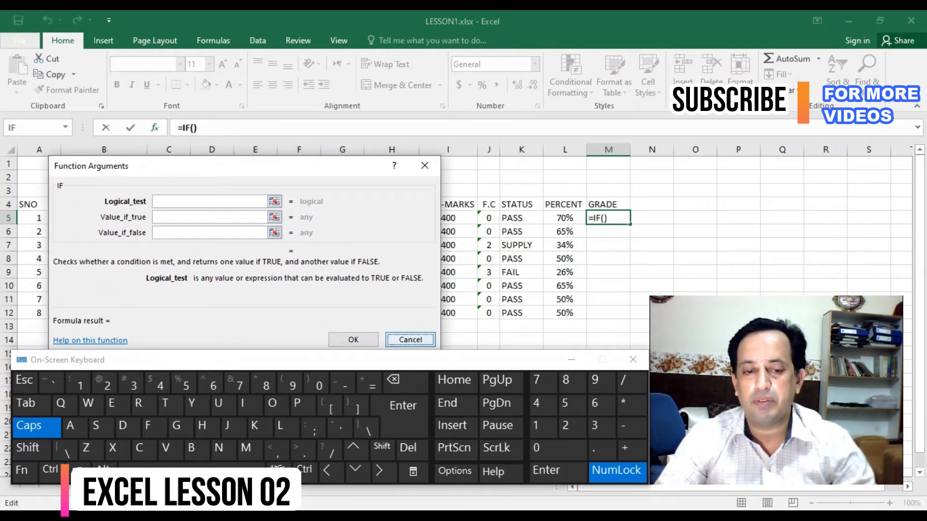
pyautogui.click(410, 340)
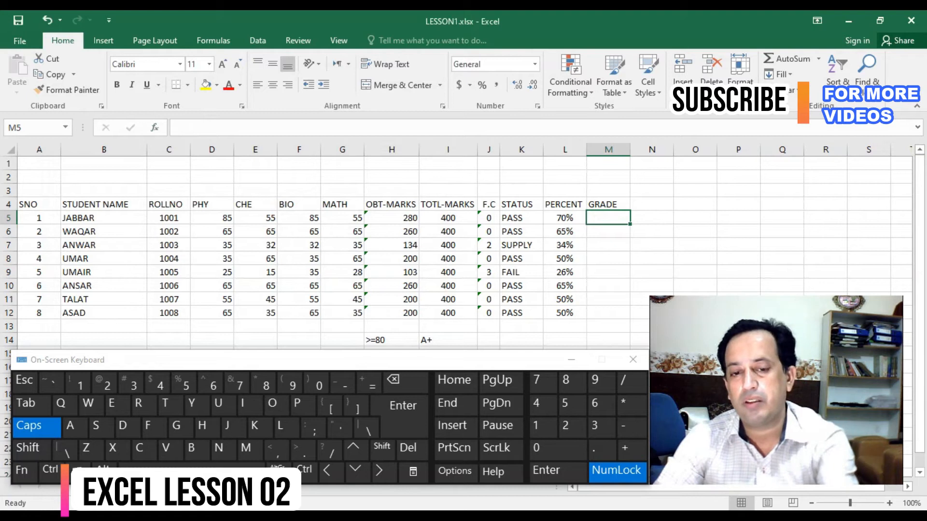
# - Start an IF function in M5 with the logical test L5>=70% and A+ as the value if true
pyautogui.write('=')
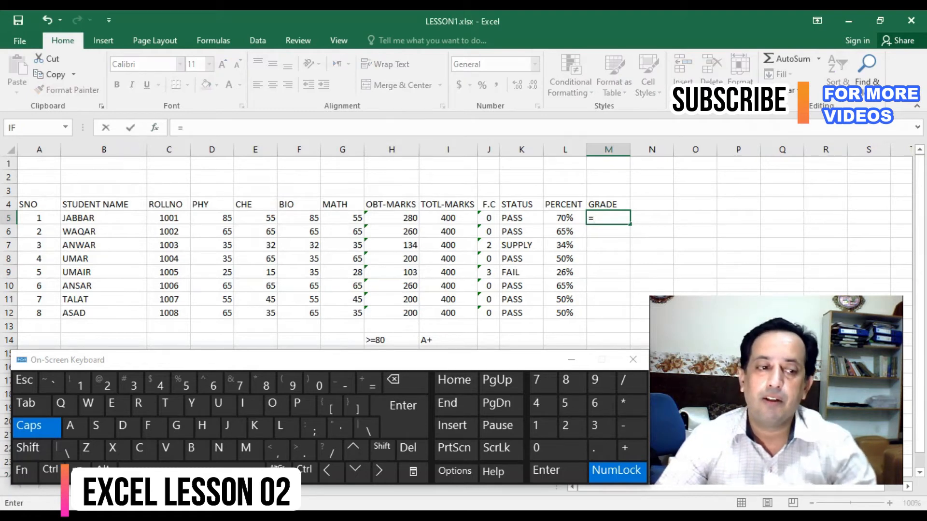
pyautogui.click(32, 128)
pyautogui.click(565, 218)
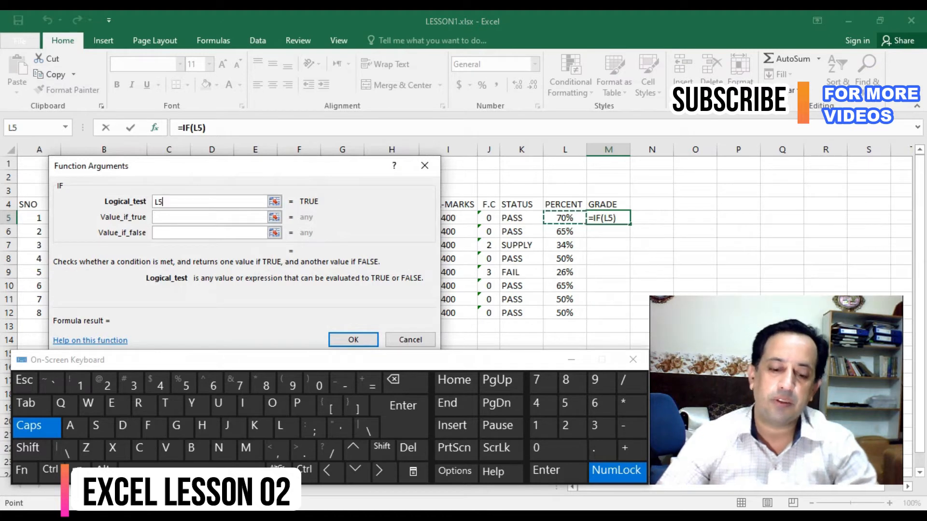
pyautogui.write('>=70%')
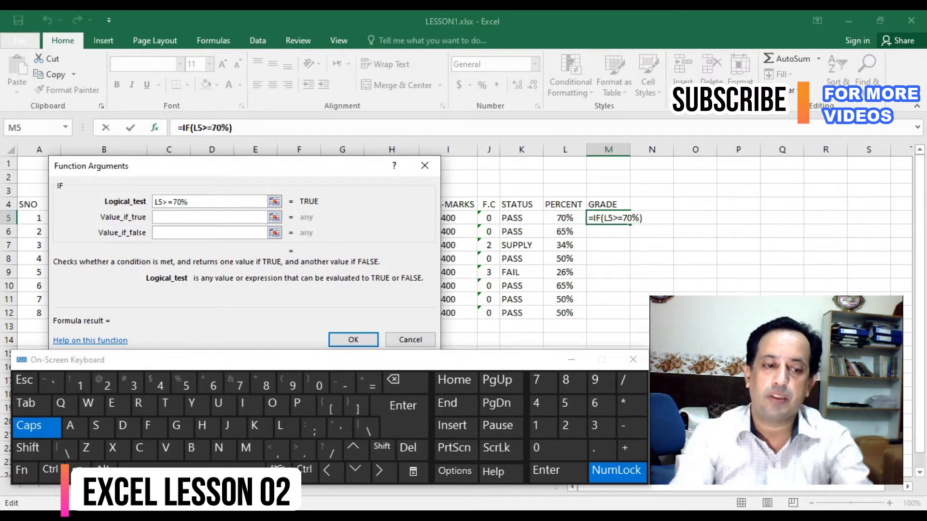
pyautogui.press('Tab')
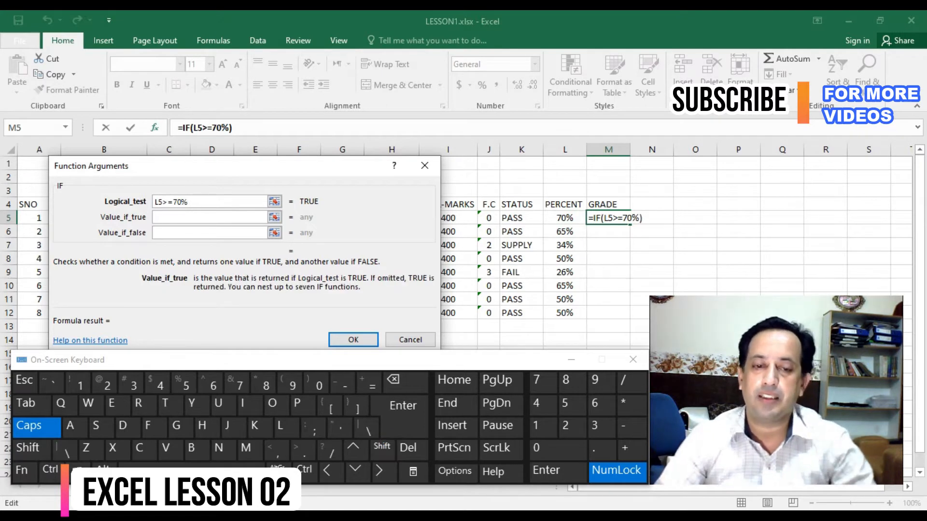
pyautogui.write('A+')
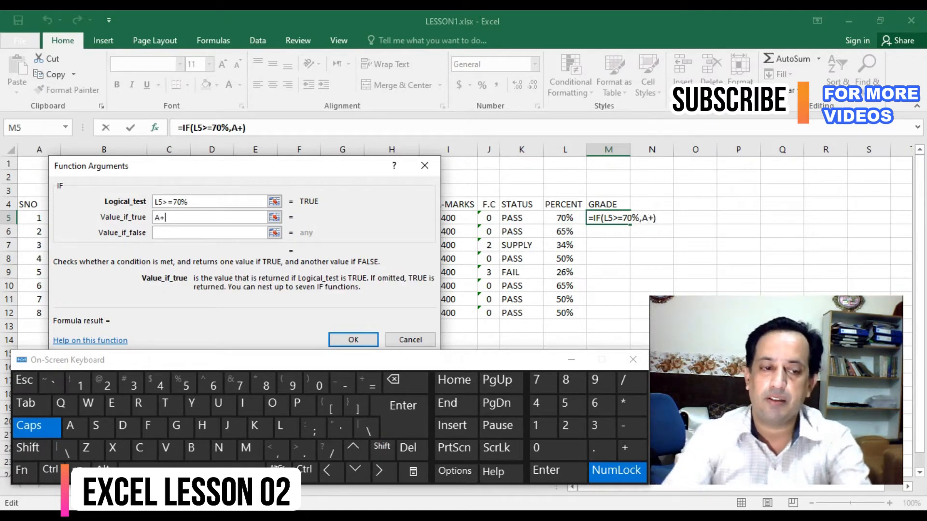
pyautogui.press('Tab')
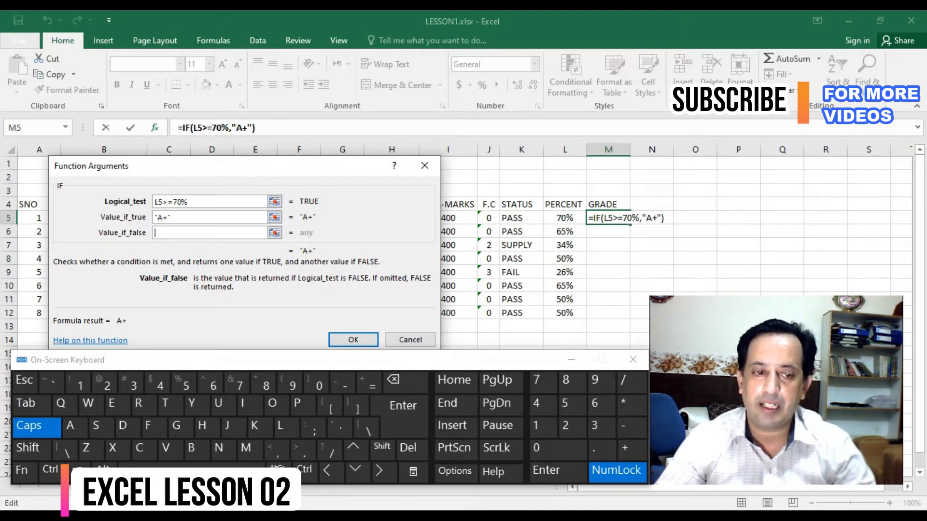
# - Remove the L5 reference from the IF function's logical test and pick cell L5 for it again
pyautogui.click(162, 201)
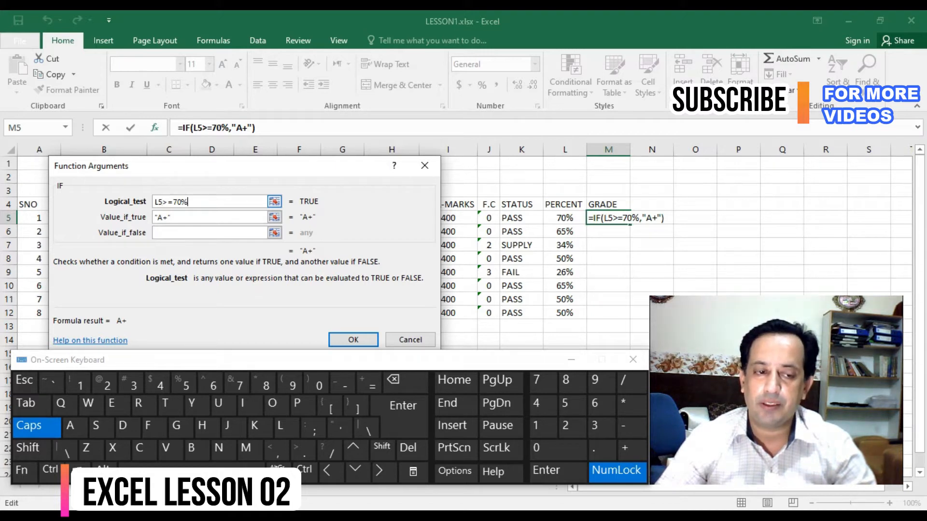
pyautogui.moveTo(173, 202); pyautogui.dragTo(154, 201)
pyautogui.click(163, 202)
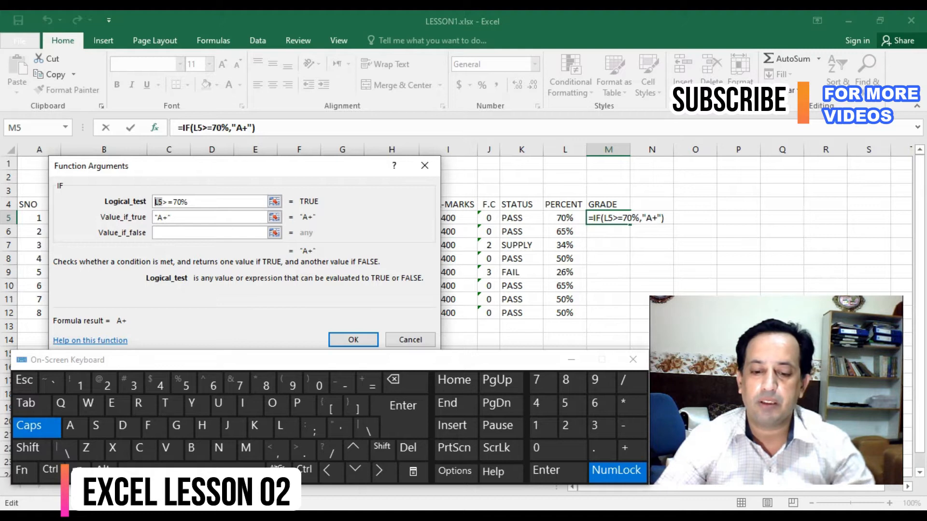
pyautogui.press('BackSpace')
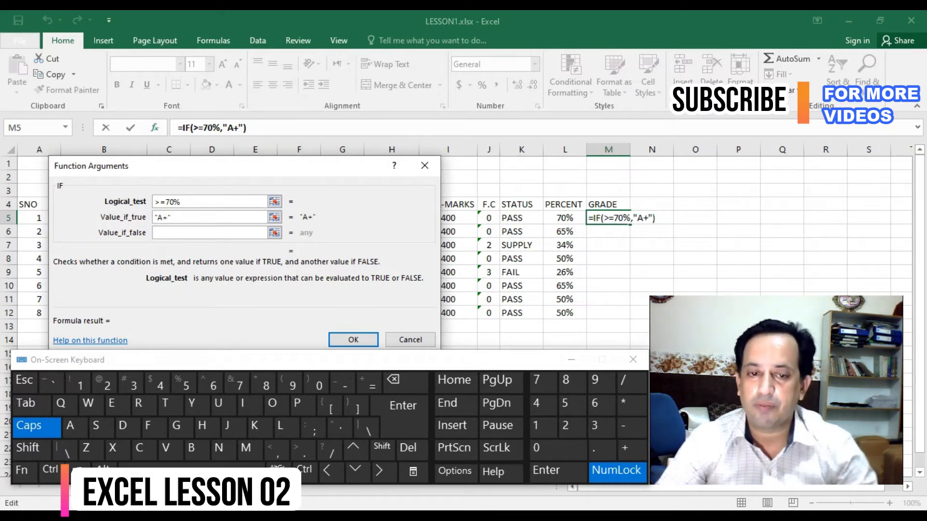
pyautogui.click(565, 218)
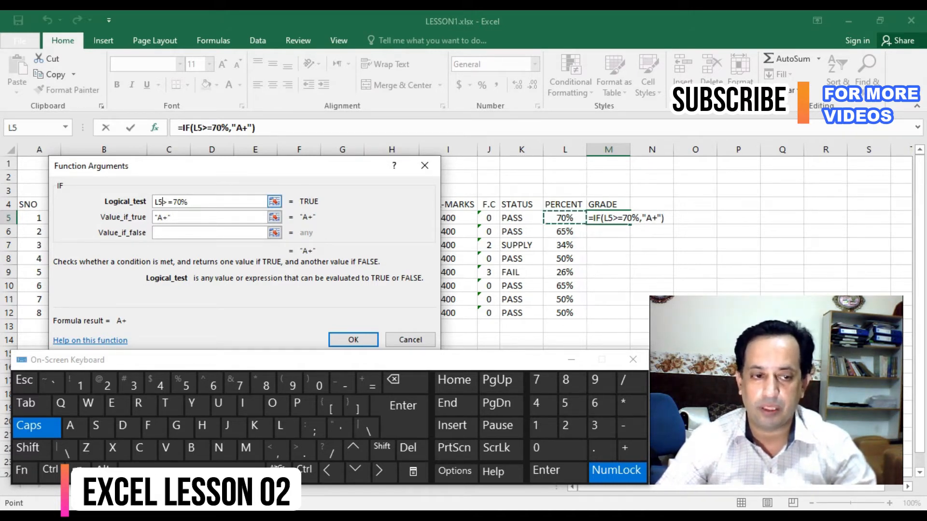
pyautogui.press('Tab')
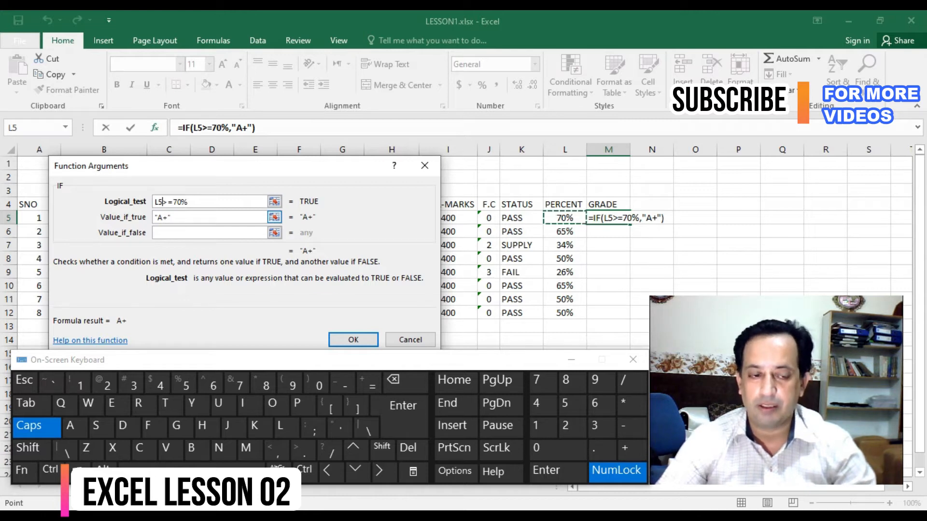
pyautogui.hotkey('shift', 'Left')
pyautogui.hotkey('shift', 'Left')
pyautogui.hotkey('shift', 'Left')
pyautogui.hotkey('shift', 'Left')
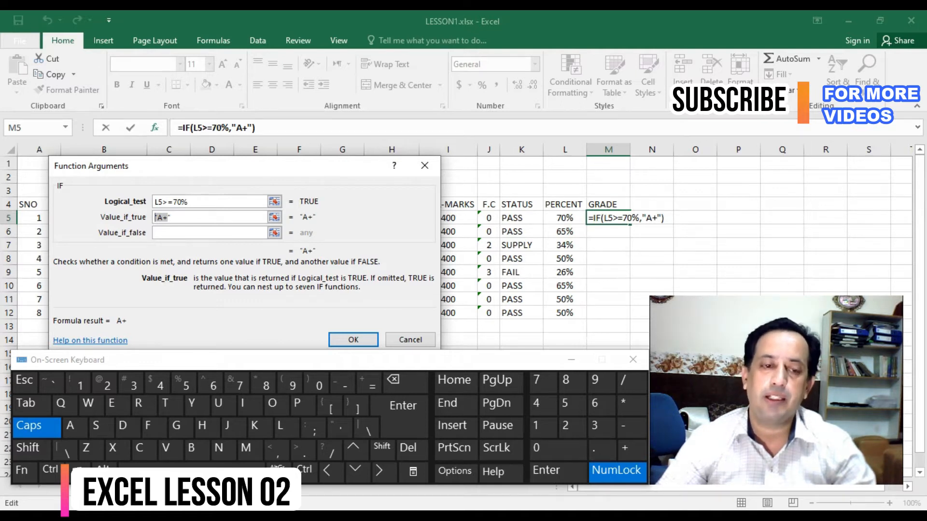
pyautogui.press('Tab')
pyautogui.click(178, 217)
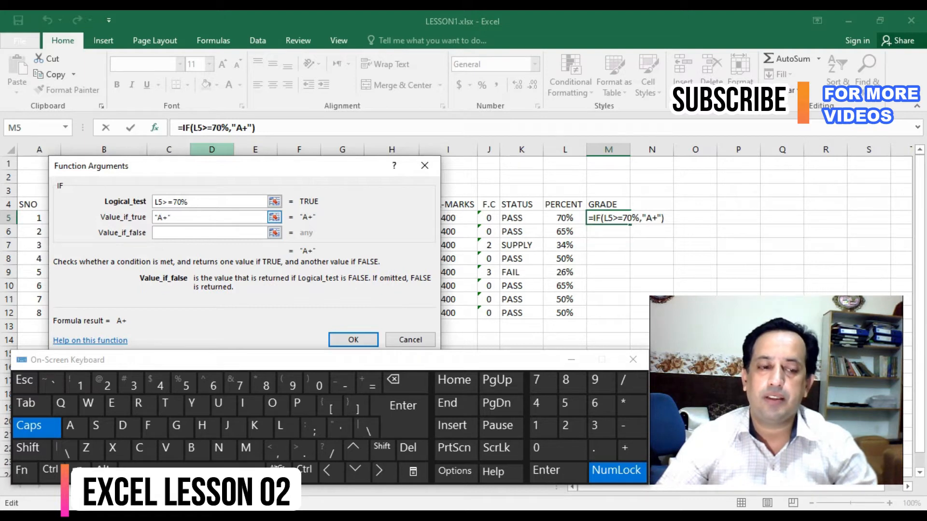
pyautogui.click(178, 233)
pyautogui.moveTo(274, 166)
pyautogui.mouseDown()
pyautogui.moveTo(276, 206)
pyautogui.moveTo(279, 164)
pyautogui.mouseUp()
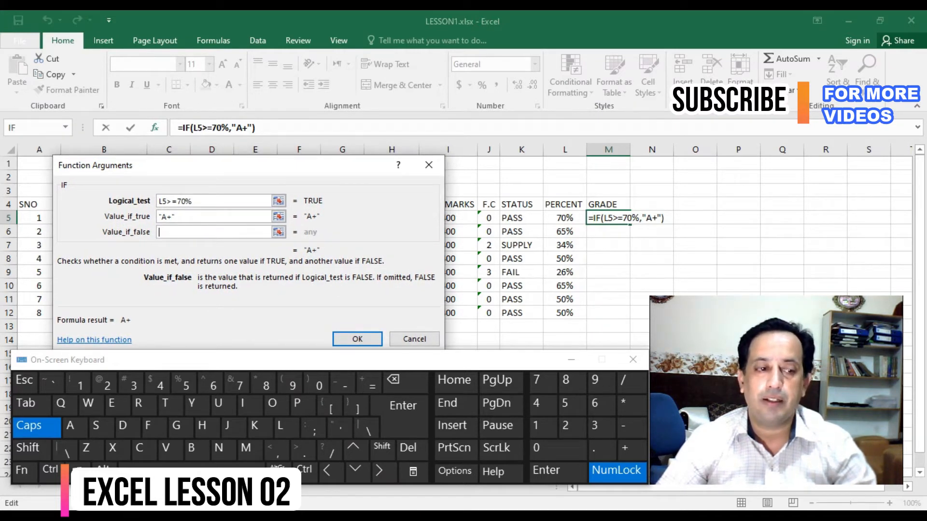
pyautogui.click(193, 216)
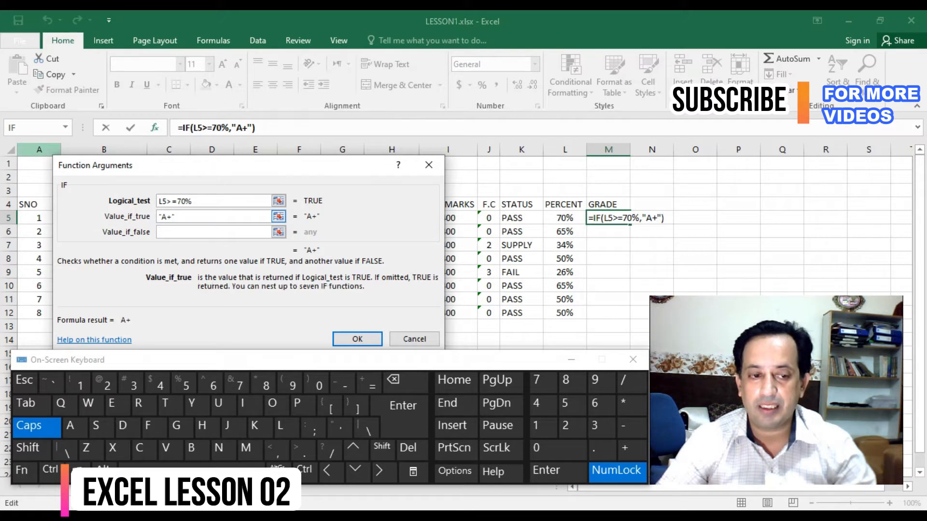
pyautogui.click(193, 232)
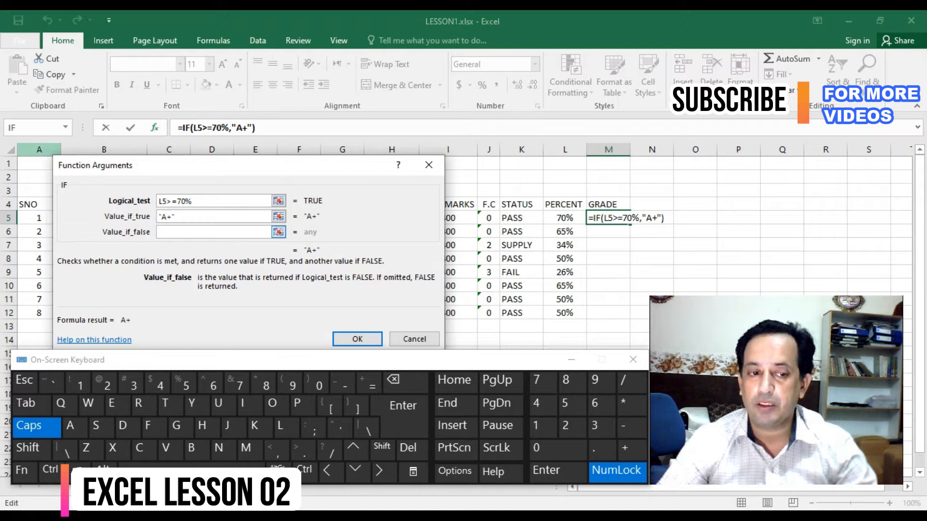
pyautogui.moveTo(270, 165); pyautogui.dragTo(277, 190)
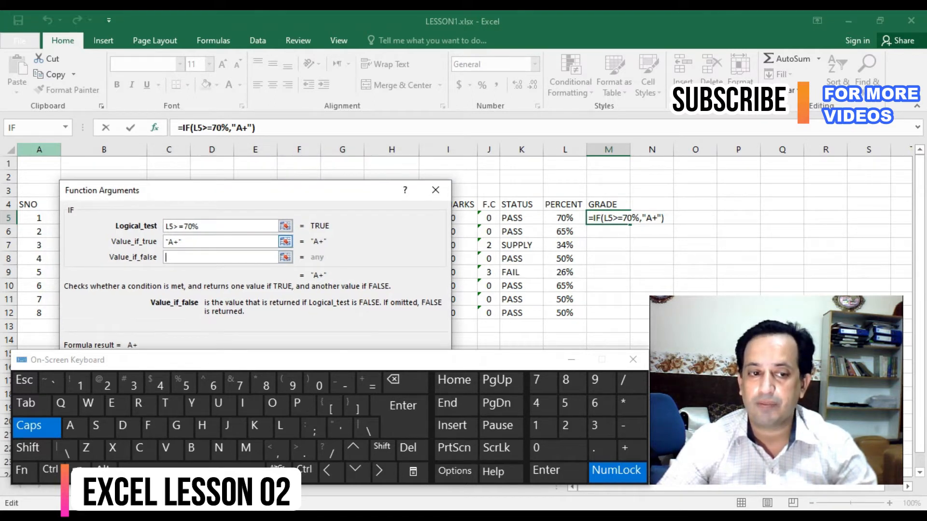
# - Change the threshold in the IF function's logical test to 80%, making it L5>=80%
pyautogui.moveTo(188, 227); pyautogui.dragTo(184, 226)
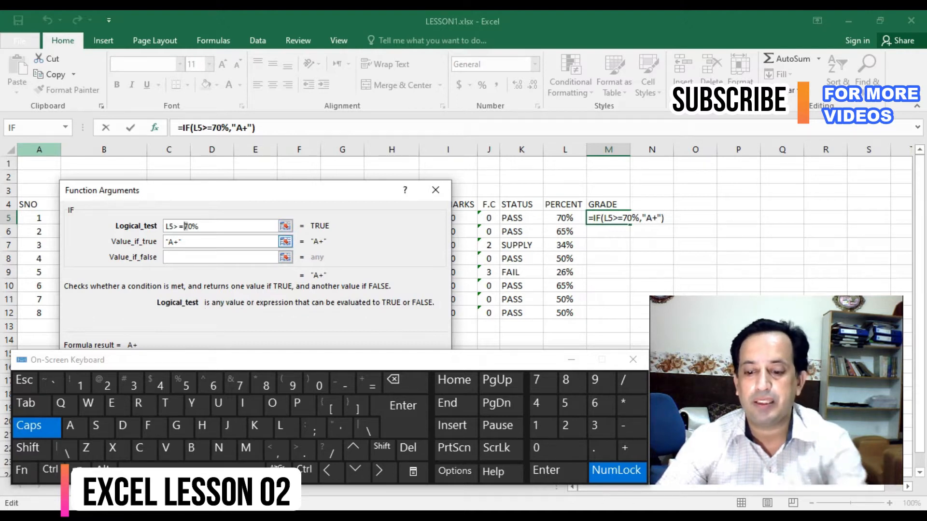
pyautogui.write('8')
pyautogui.click(193, 258)
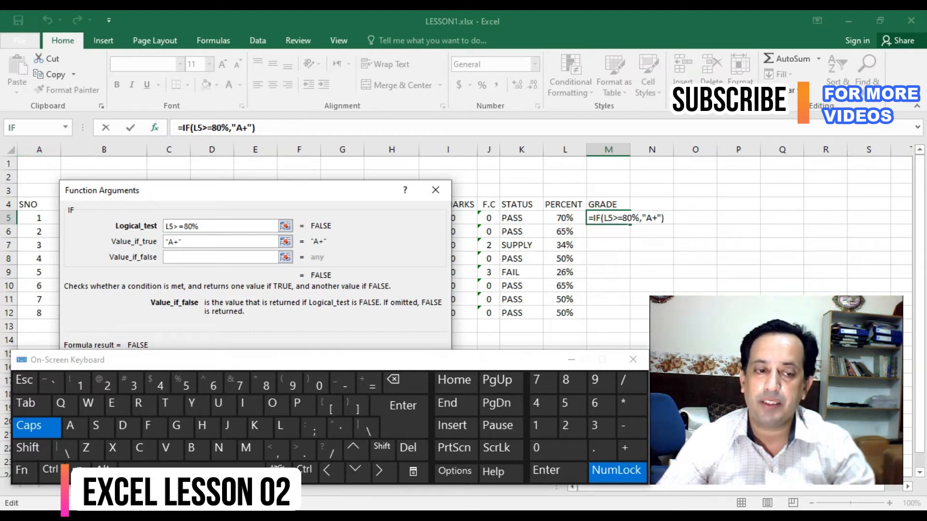
pyautogui.click(184, 242)
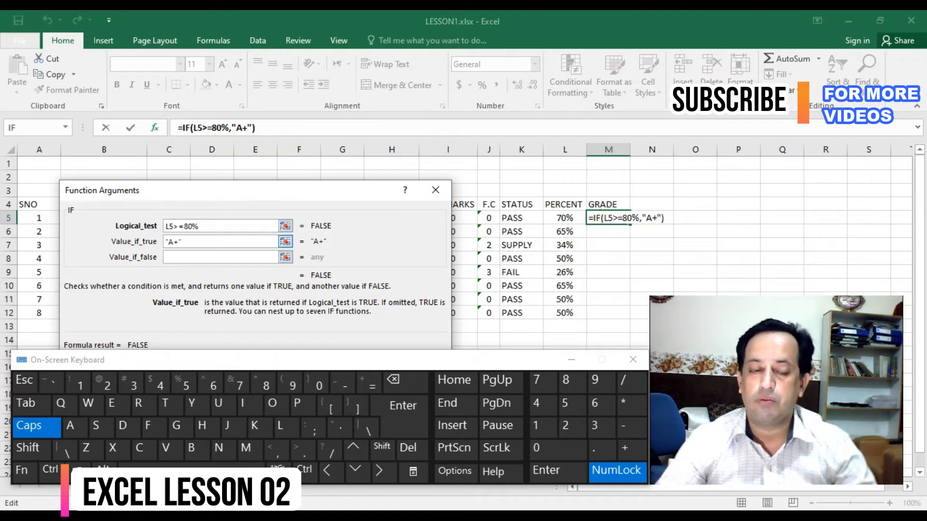
# - Nest a second IF as the value if false, testing L5>=70% and returning A if true
pyautogui.click(221, 257)
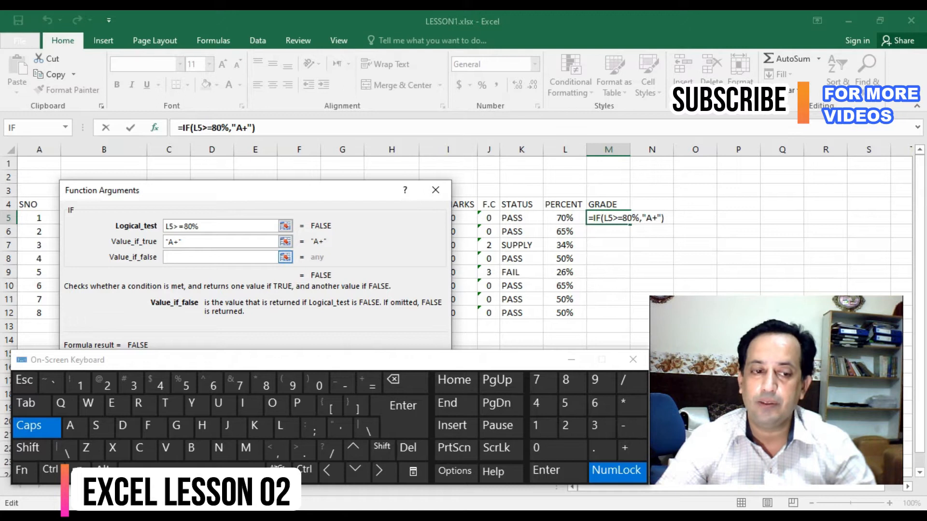
pyautogui.click(30, 128)
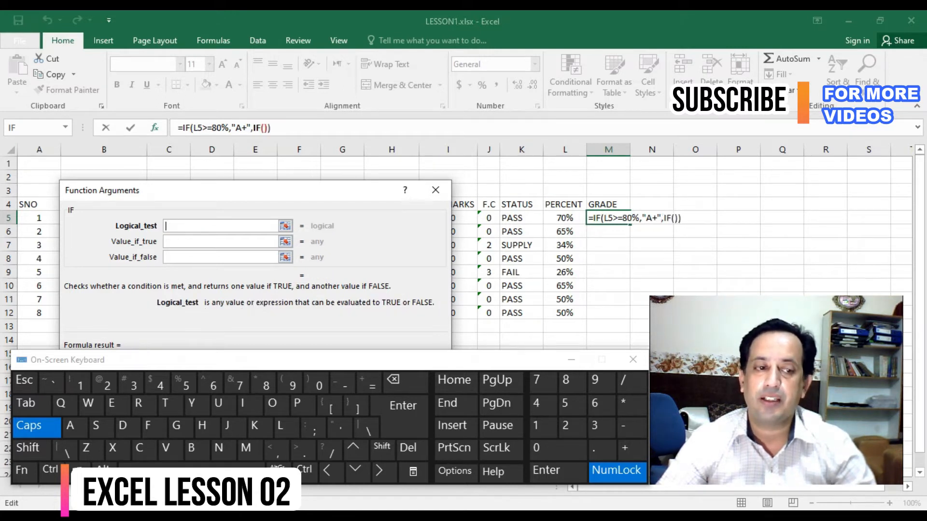
pyautogui.click(564, 218)
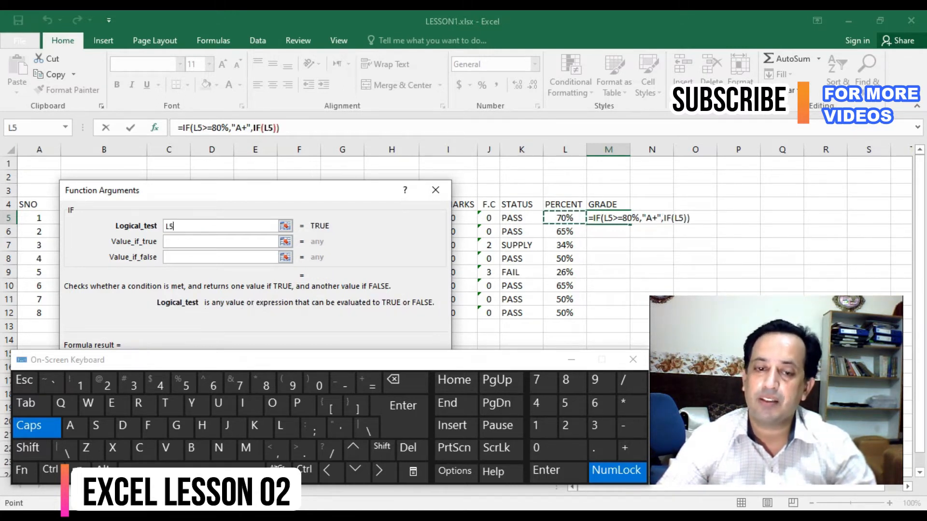
pyautogui.write('>=0')
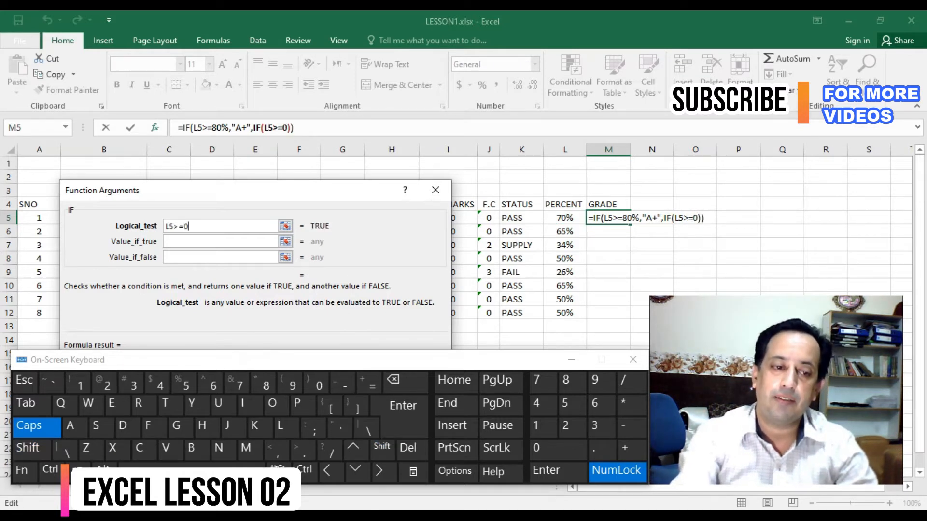
pyautogui.press('BackSpace')
pyautogui.write('70')
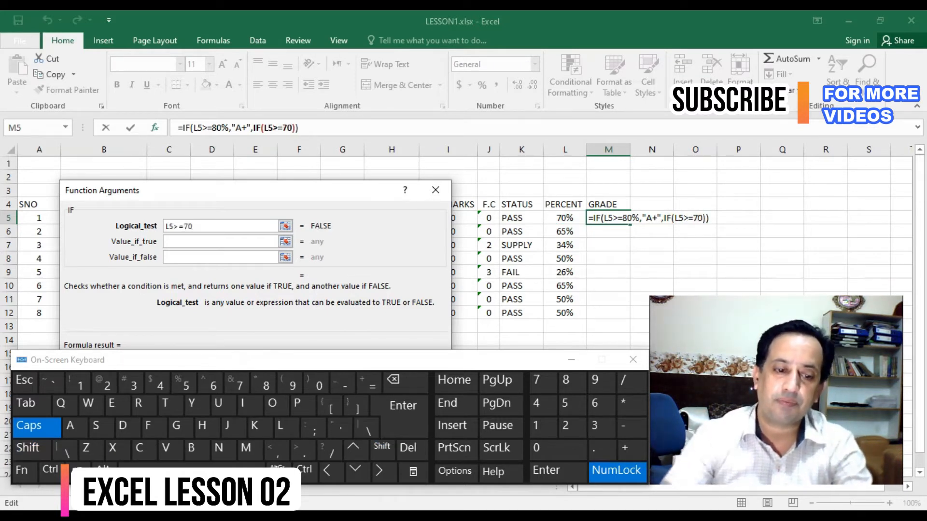
pyautogui.write('%')
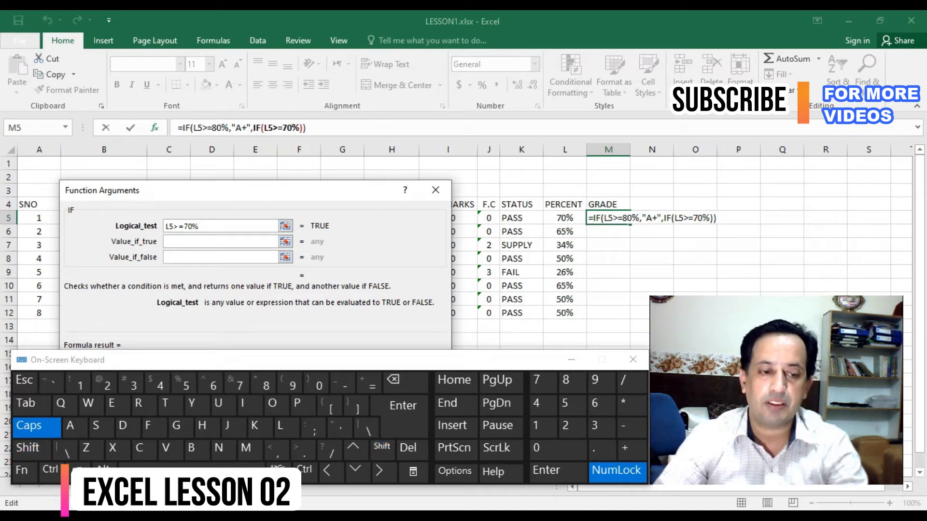
pyautogui.press('Tab')
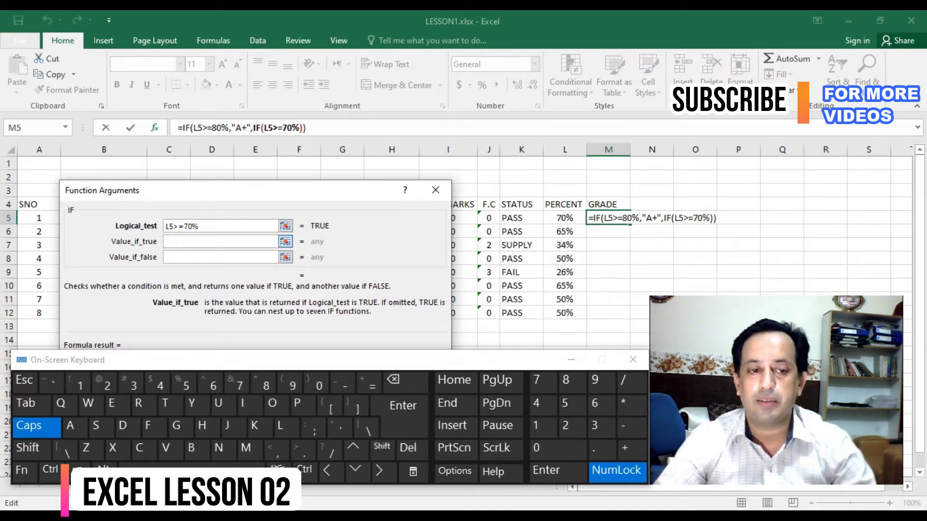
pyautogui.write('A')
pyautogui.press('Tab')
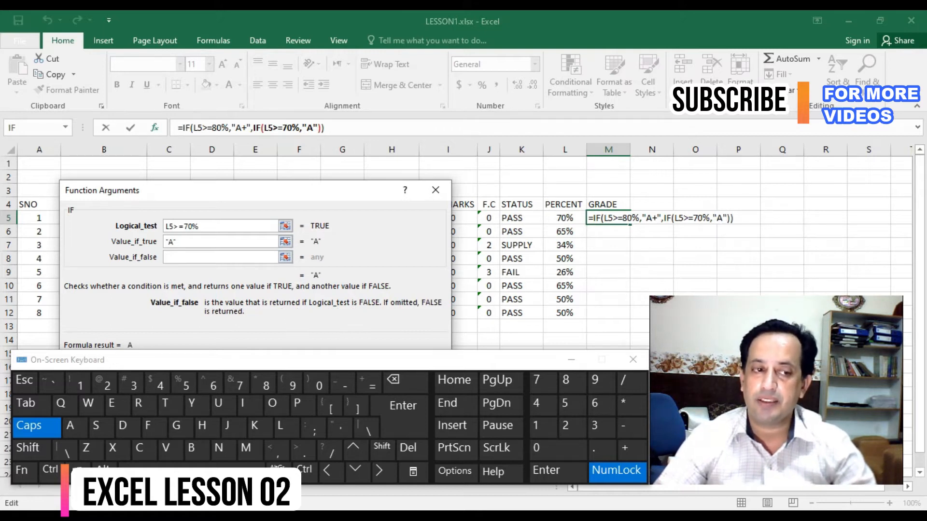
# - Nest a third IF in the value if false, testing L5>=60% and returning B if true
pyautogui.click(30, 128)
pyautogui.write('L5')
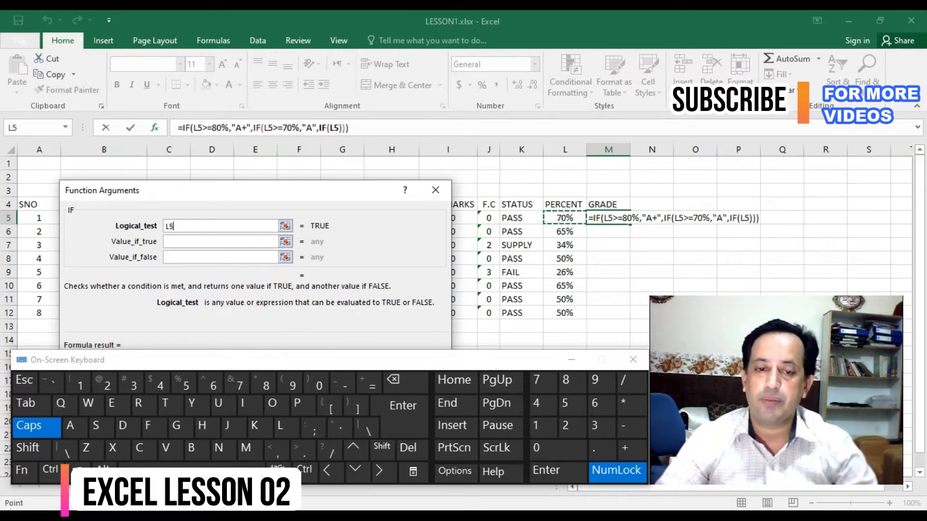
pyautogui.write('>=')
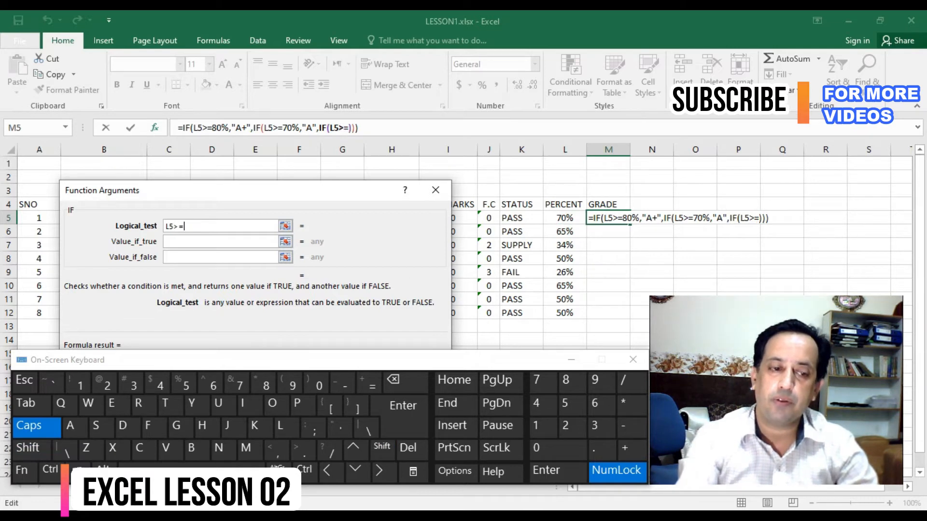
pyautogui.write('60%')
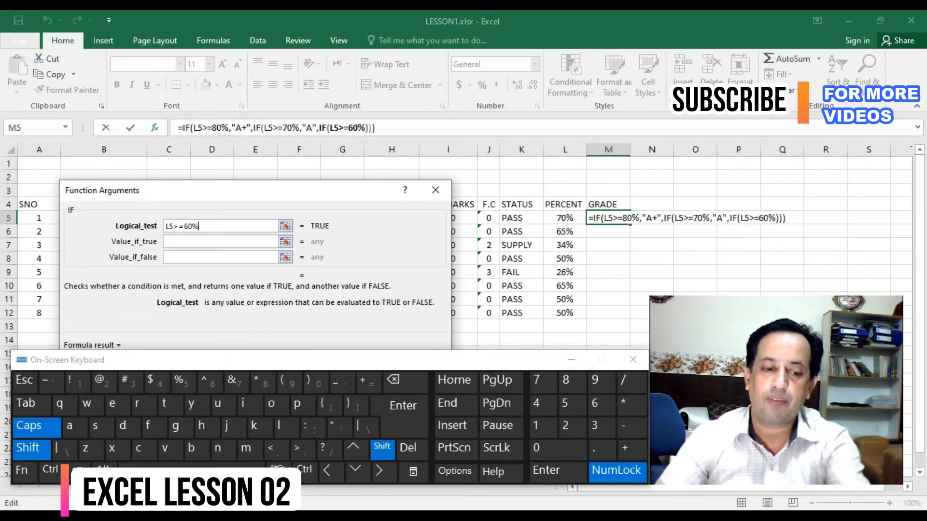
pyautogui.press('Tab')
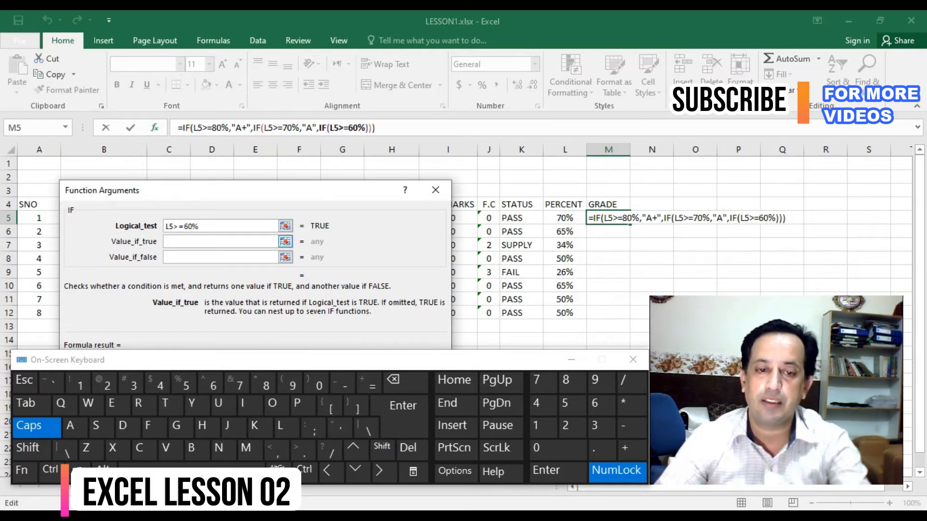
pyautogui.write('B')
pyautogui.press('Tab')
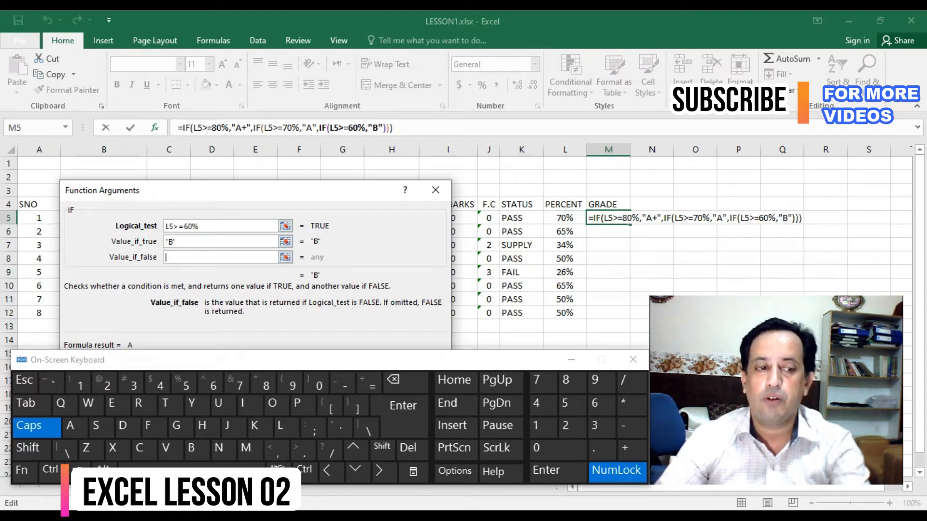
# - Nest a fourth IF in the value if false, testing L5>=50% and returning C if true
pyautogui.click(30, 128)
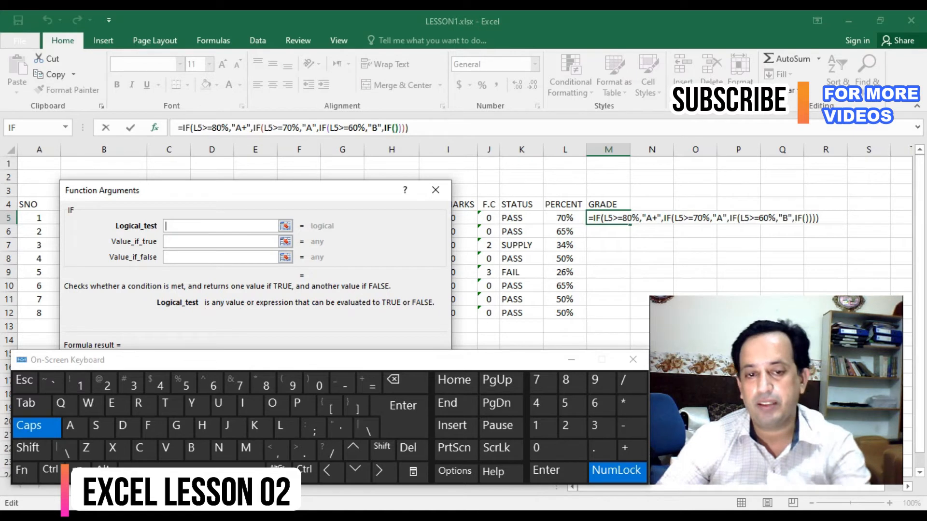
pyautogui.click(564, 218)
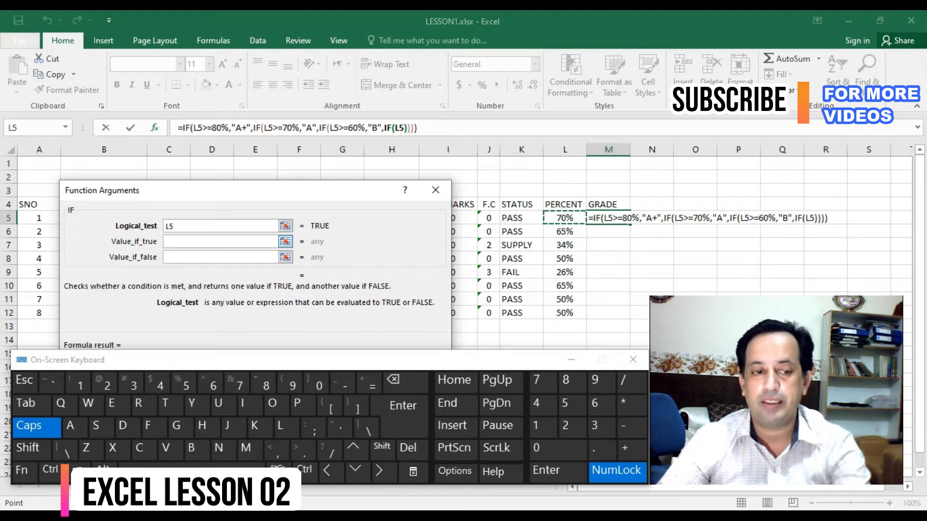
pyautogui.write('>=')
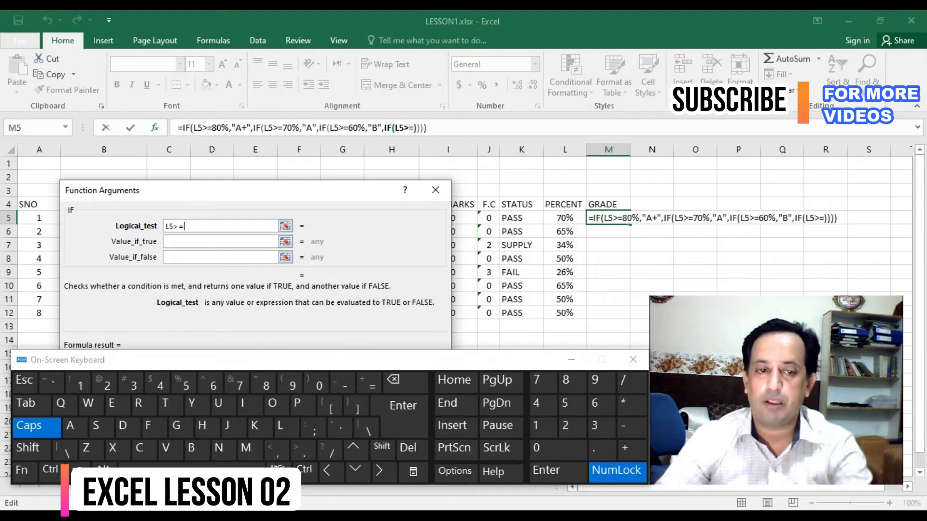
pyautogui.write('50%')
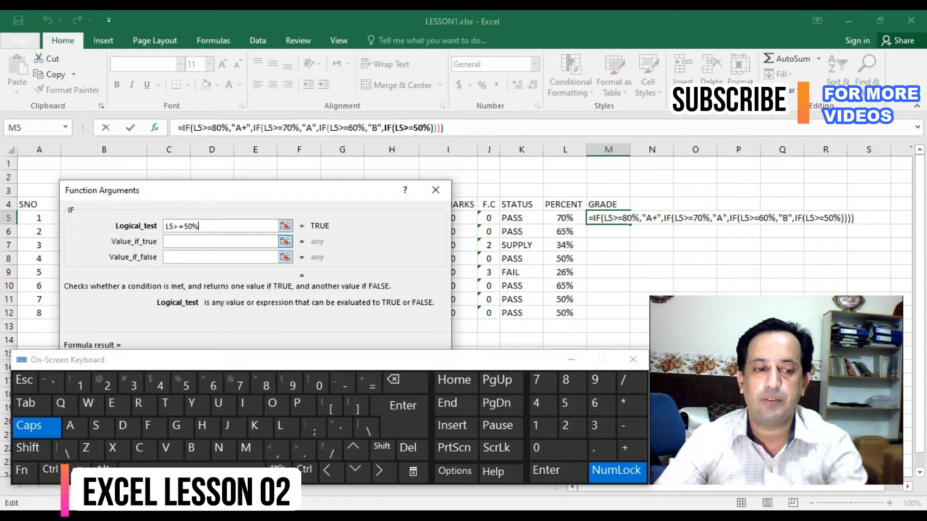
pyautogui.click(220, 241)
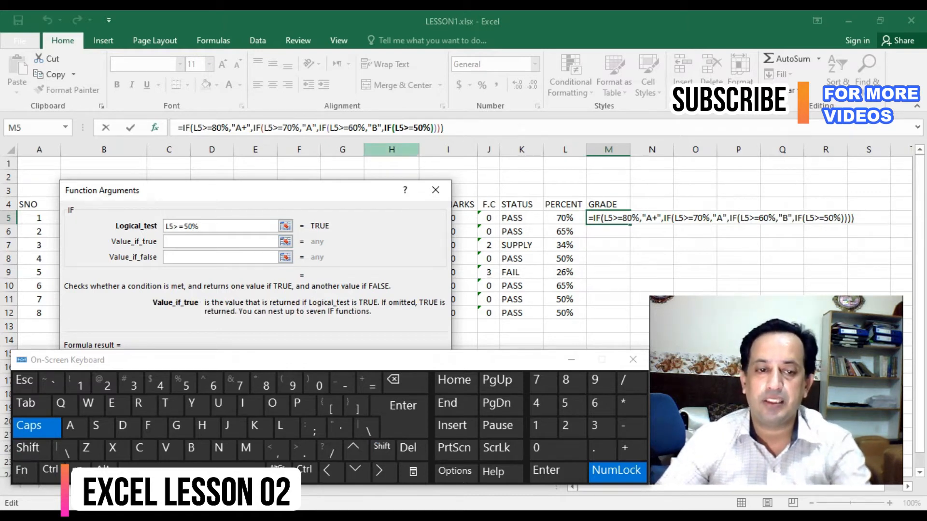
pyautogui.write('C')
pyautogui.press('Tab')
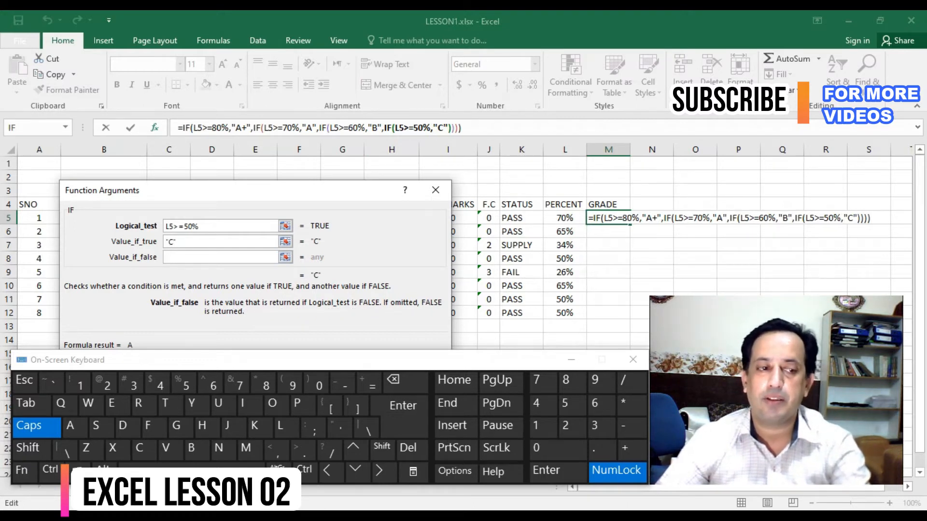
# - Nest a fifth IF in the value if false, testing L5>=40 and returning D if true
pyautogui.click(31, 128)
pyautogui.click(564, 218)
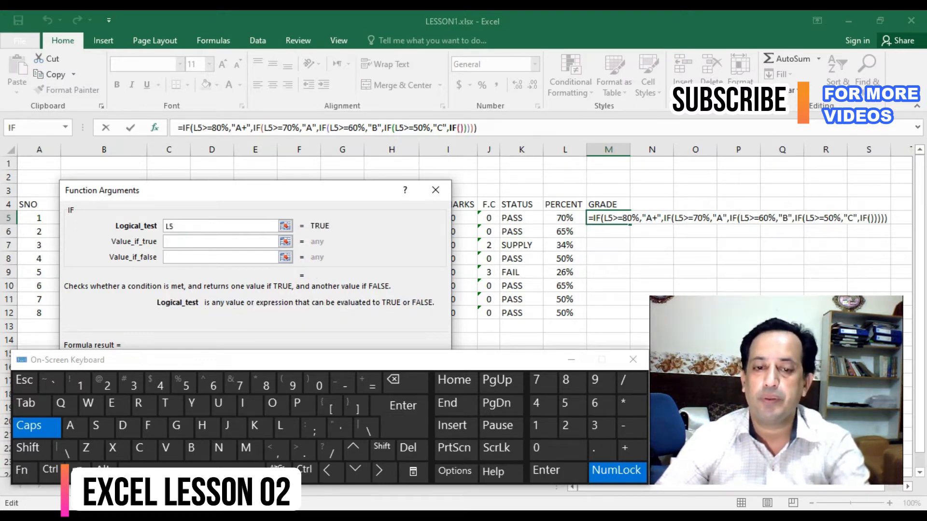
pyautogui.write('>=')
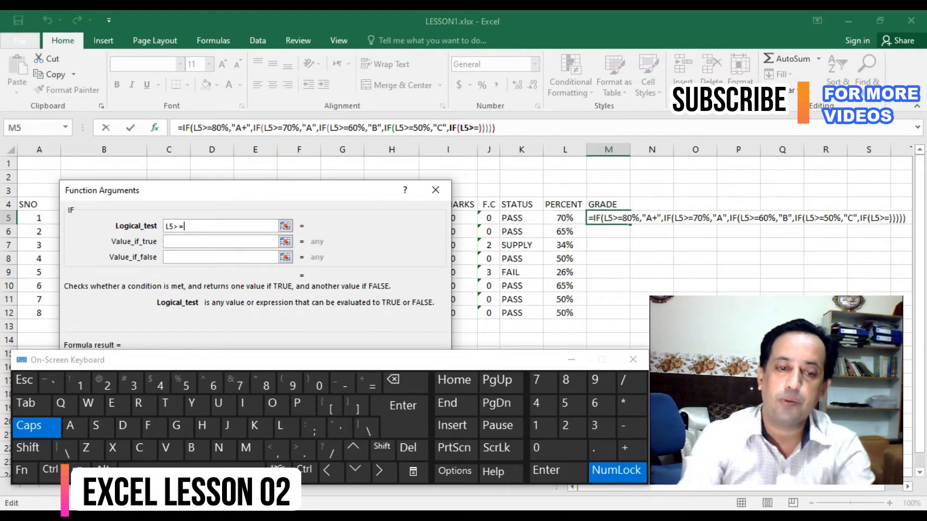
pyautogui.write('40')
pyautogui.press('Tab')
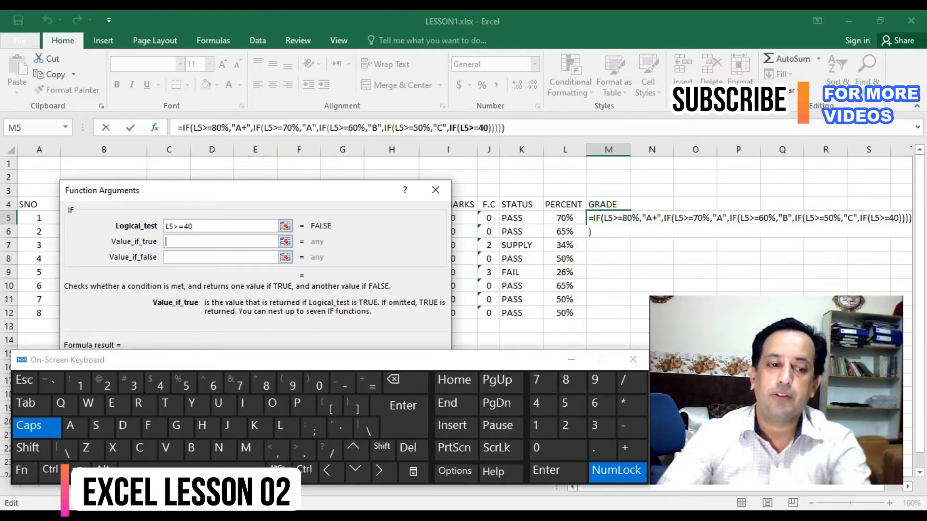
pyautogui.write('"D"')
pyautogui.press('Tab')
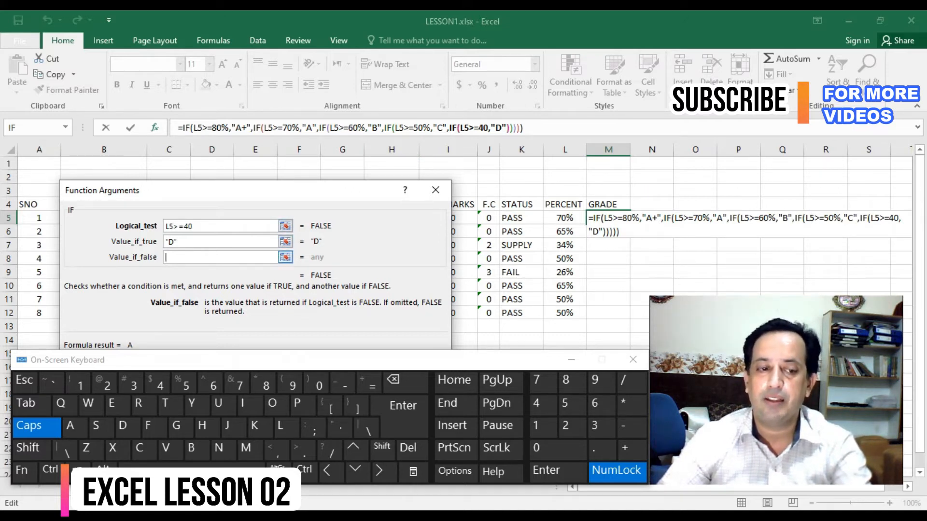
# - Nest a final IF testing L5>=33, returning E if true and F if false
pyautogui.click(30, 128)
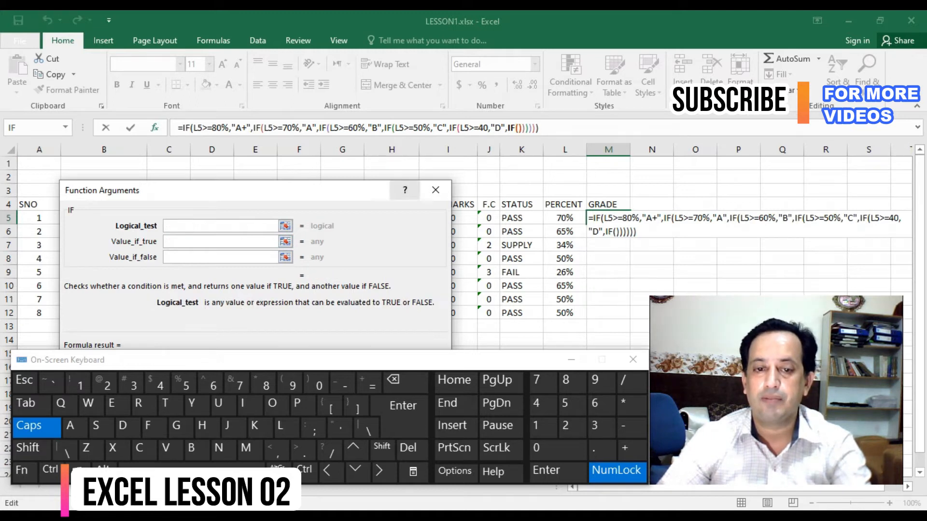
pyautogui.click(565, 218)
pyautogui.write('>=33')
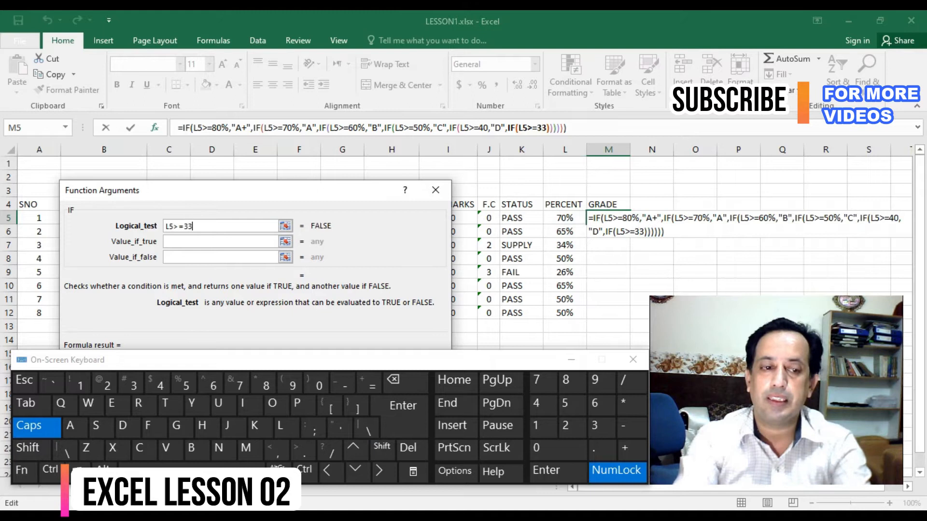
pyautogui.press('Tab')
pyautogui.write('D')
pyautogui.press('BackSpace')
pyautogui.write('E')
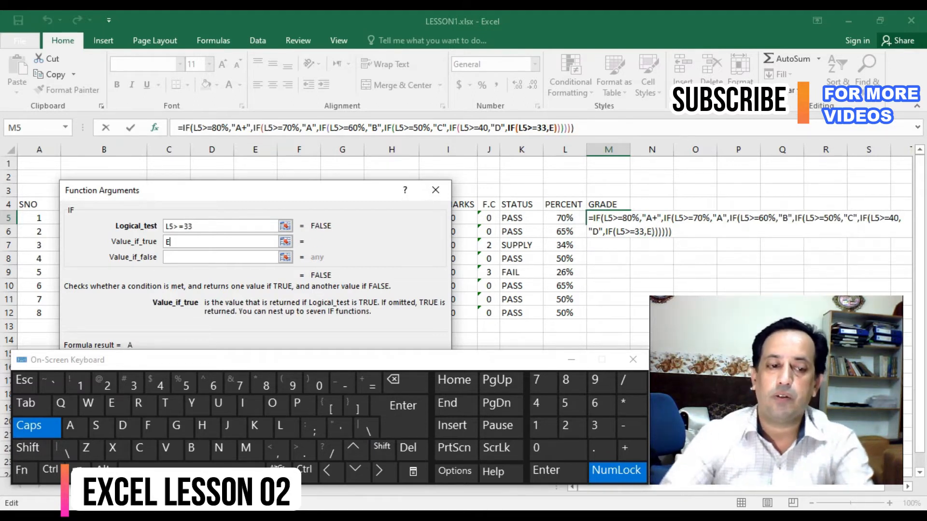
pyautogui.press('Tab')
pyautogui.write('F')
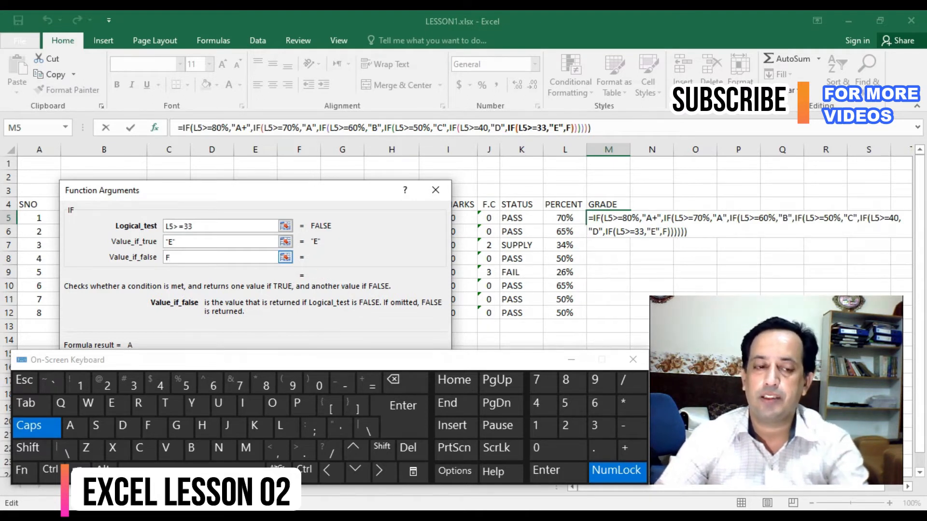
# - Accept the nested IF formula in M5 and fill it down the GRADE column to M12
pyautogui.moveTo(174, 226); pyautogui.dragTo(193, 225)
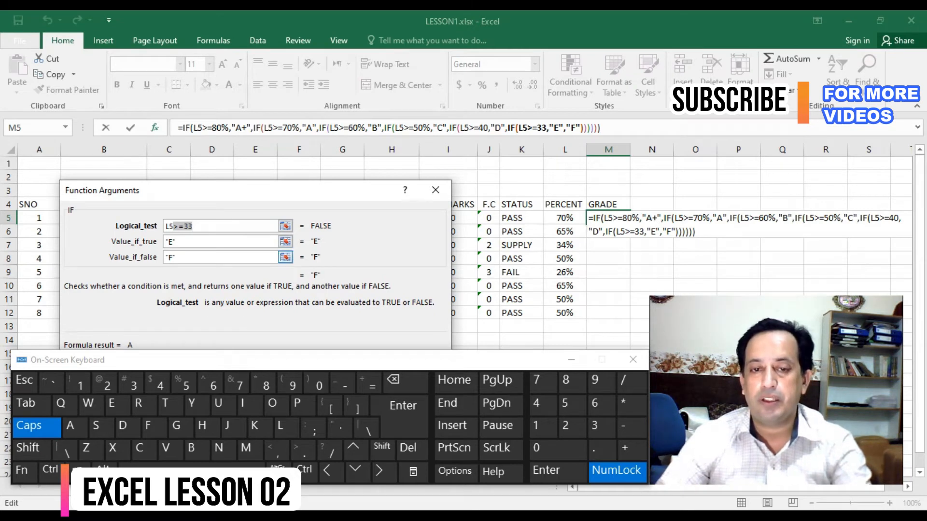
pyautogui.click(188, 258)
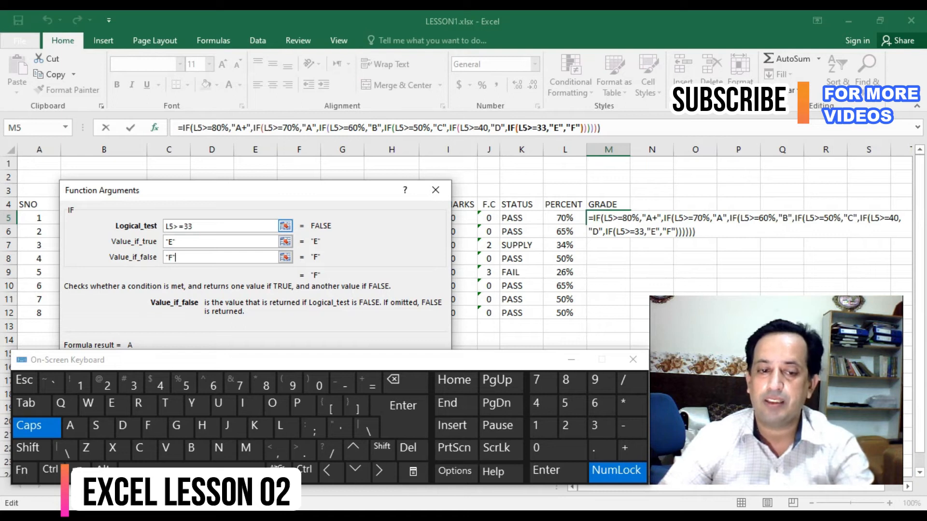
pyautogui.moveTo(285, 190); pyautogui.dragTo(287, 152)
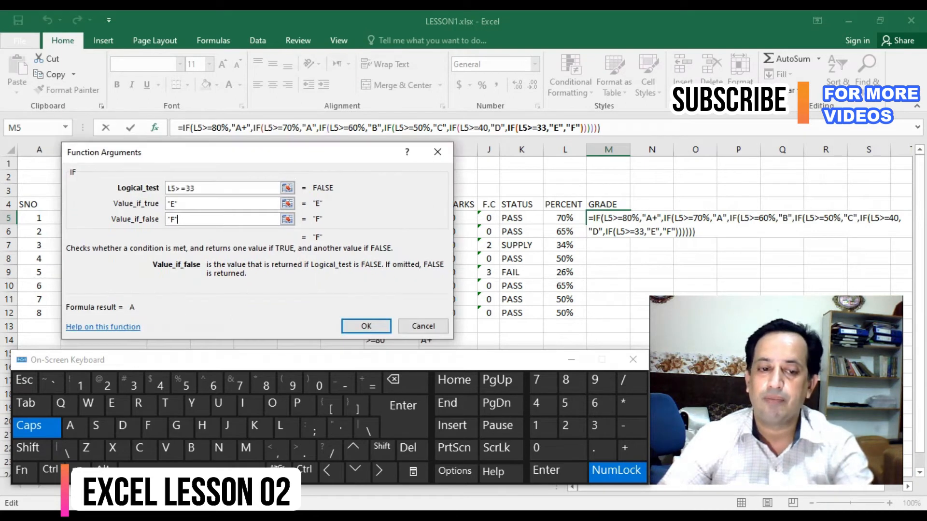
pyautogui.click(366, 325)
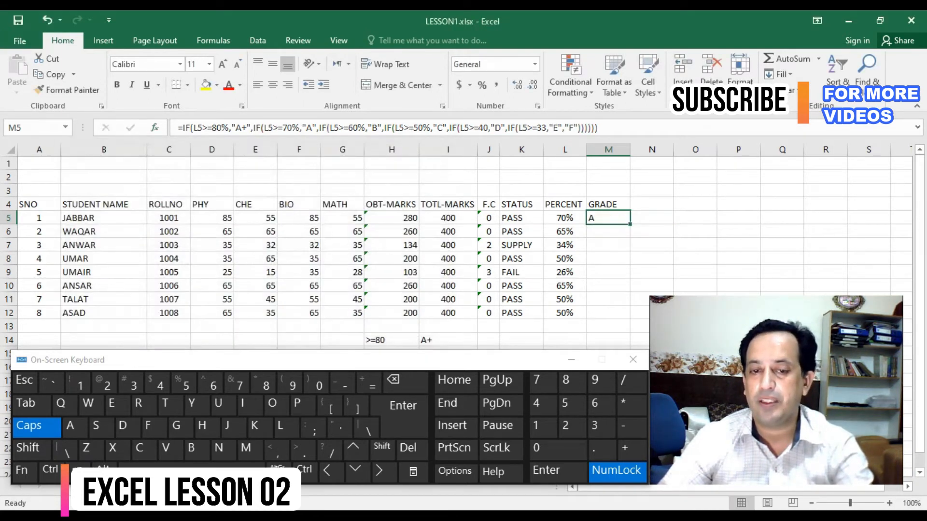
pyautogui.doubleClick(630, 224)
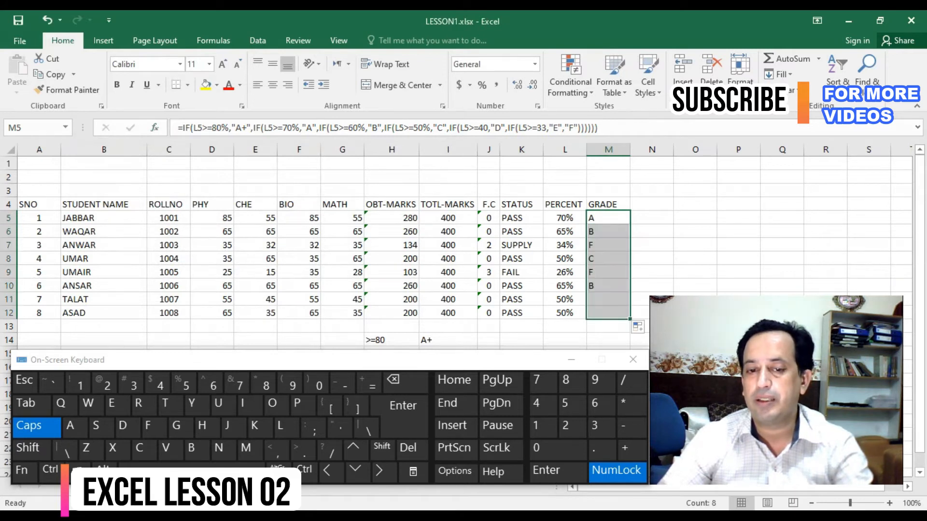
# - Center the grades in M5:M12 and select the first student's CHE mark in E5
pyautogui.click(273, 85)
pyautogui.press('Down')
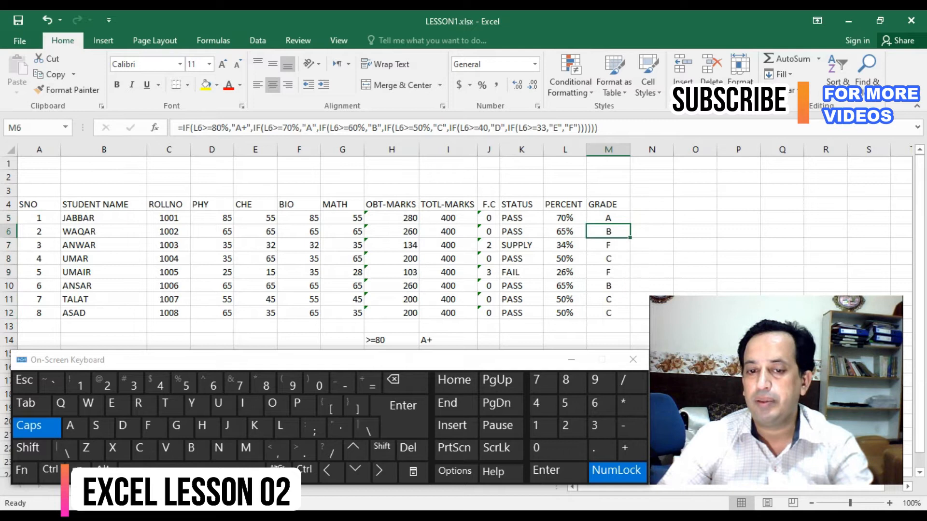
pyautogui.press('Down')
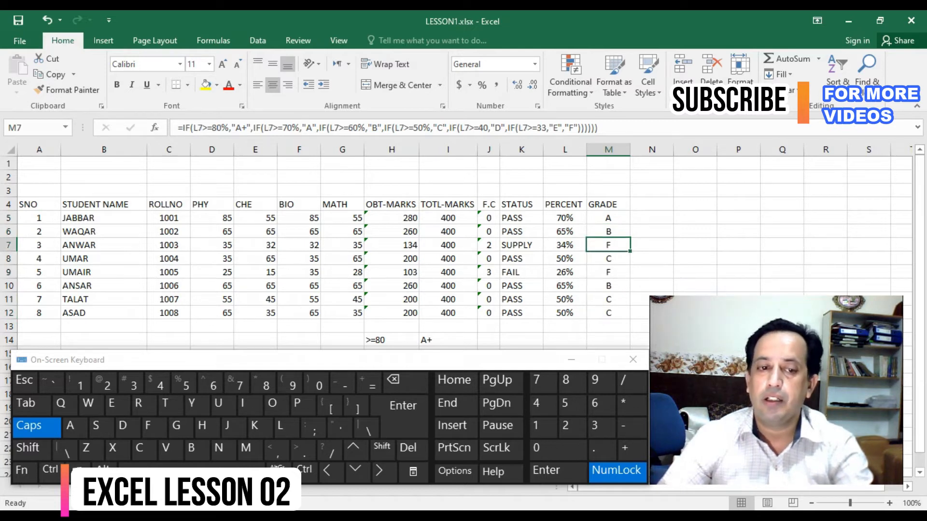
pyautogui.click(256, 218)
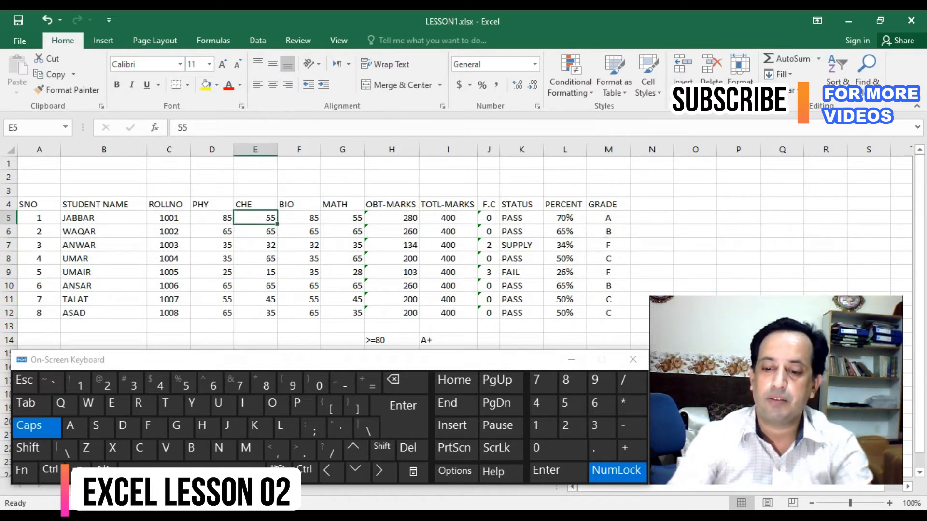
# - Set the first student's CHE mark in E5 to 95 and check the grade in M5
pyautogui.write('95')
pyautogui.press('Tab')
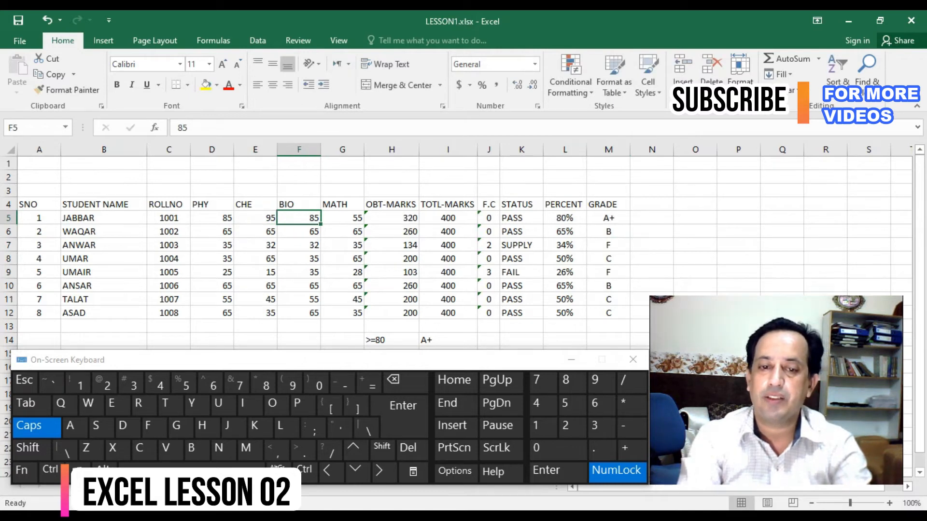
pyautogui.hotkey('ctrl', 'Right')
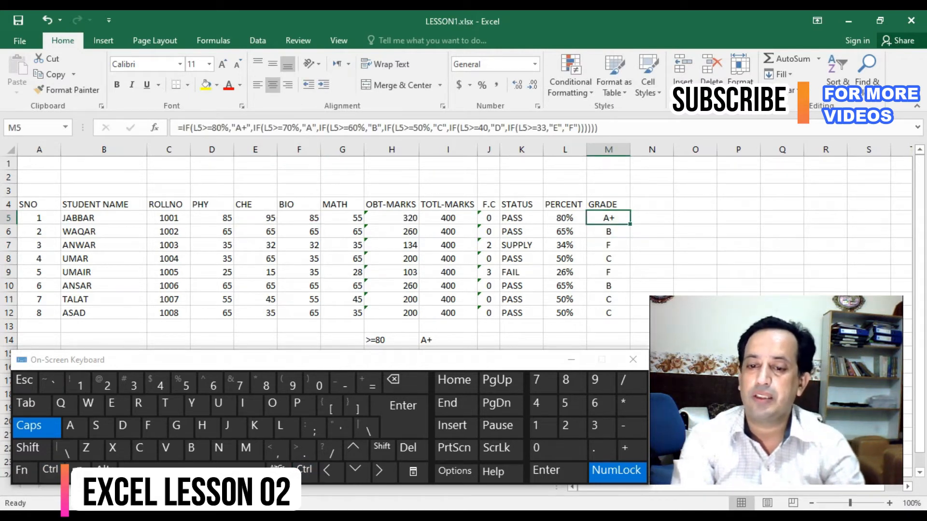
# - Set the first student's PHY mark in D5 to 95 and check the resulting percentage and grade
pyautogui.hotkey('ctrl', 'Left')
pyautogui.press('Right')
pyautogui.press('Right')
pyautogui.press('Right')
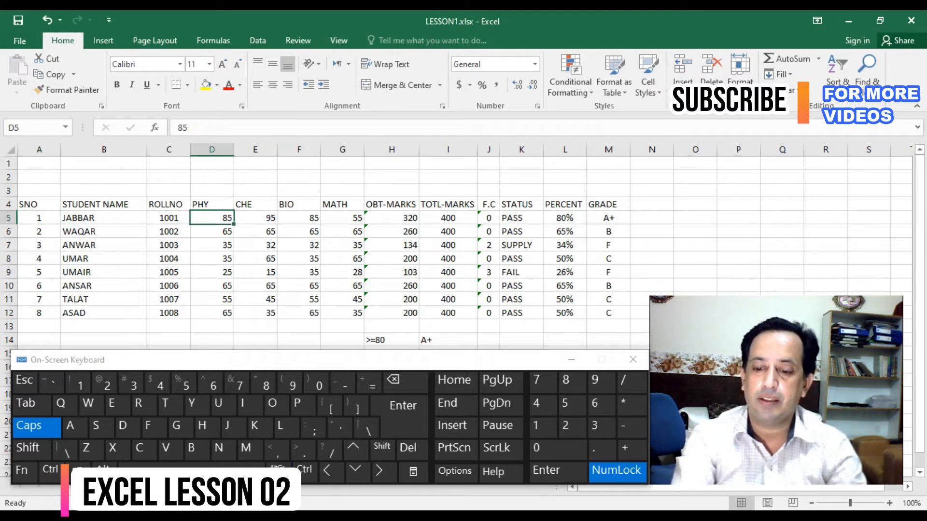
pyautogui.write('95')
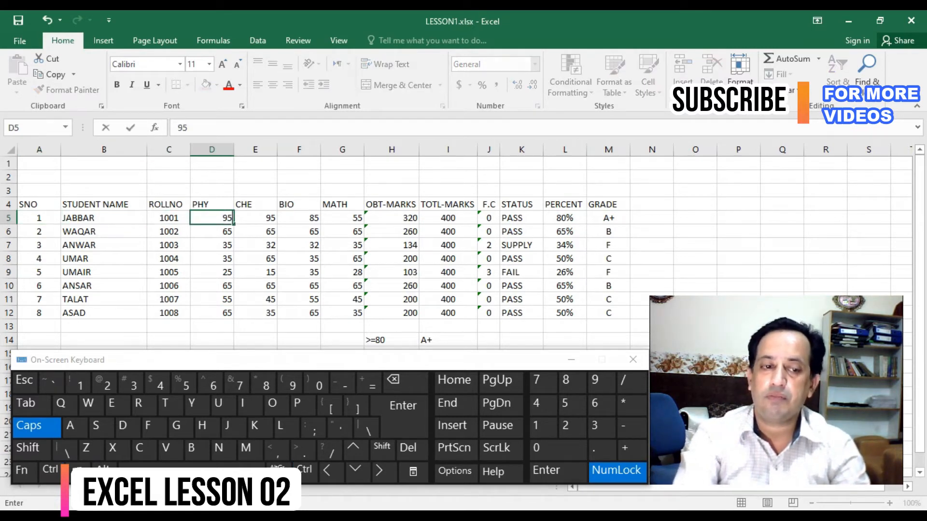
pyautogui.press('Right')
pyautogui.hotkey('ctrl', 'Right')
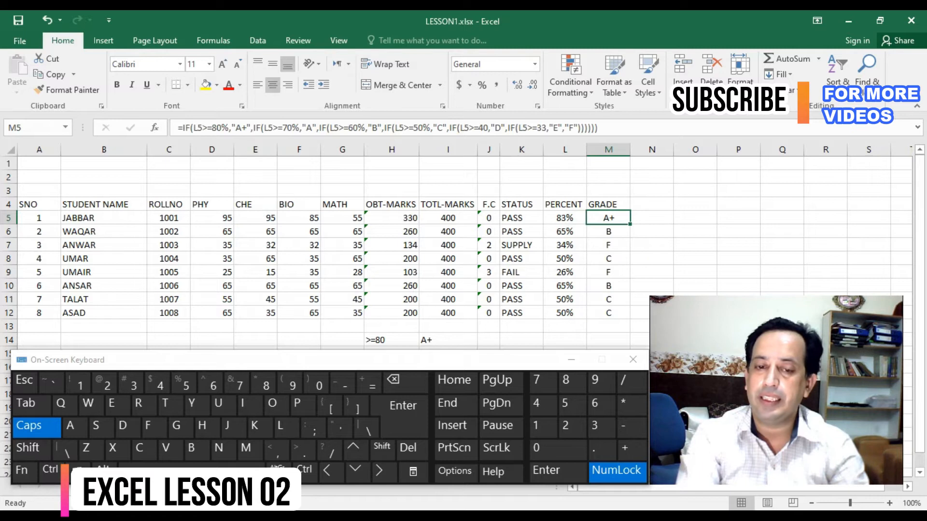
pyautogui.press('Left')
pyautogui.press('Right')
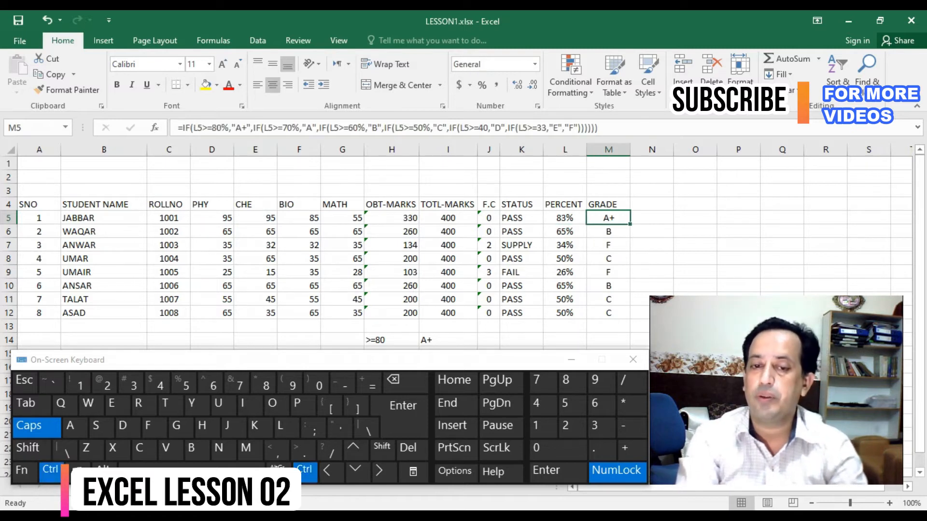
# - Set the second student's PHY mark in D6 to 75 and CHE mark in E6 to 79
pyautogui.press('Down')
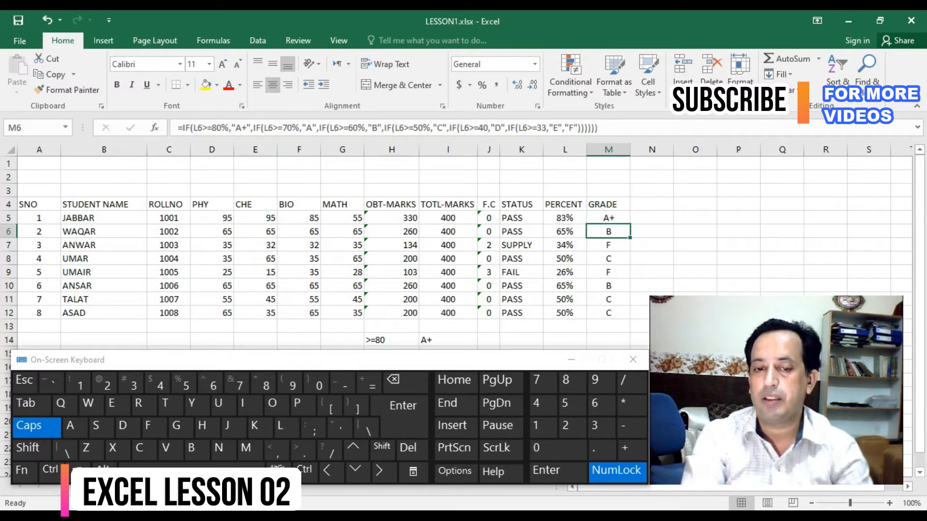
pyautogui.press('Left')
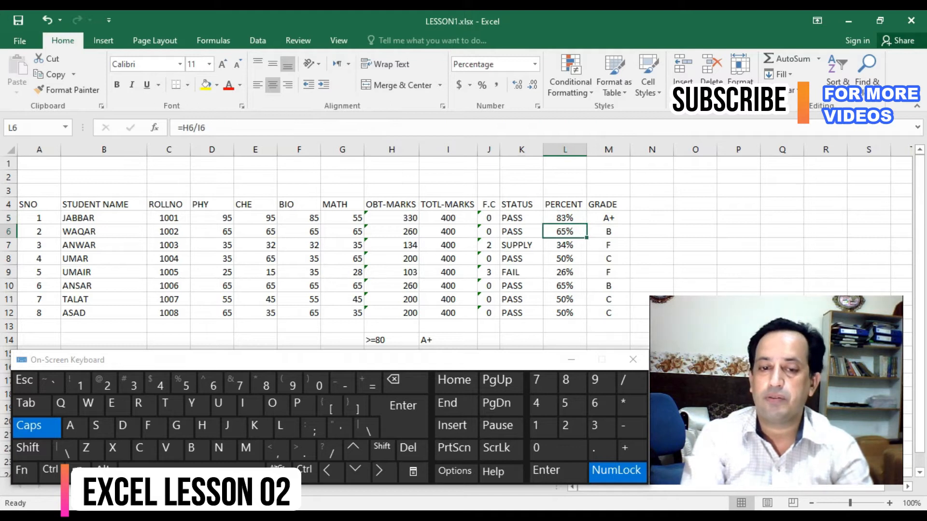
pyautogui.hotkey('ctrl', 'Left')
pyautogui.press('Right')
pyautogui.press('Right')
pyautogui.press('Right')
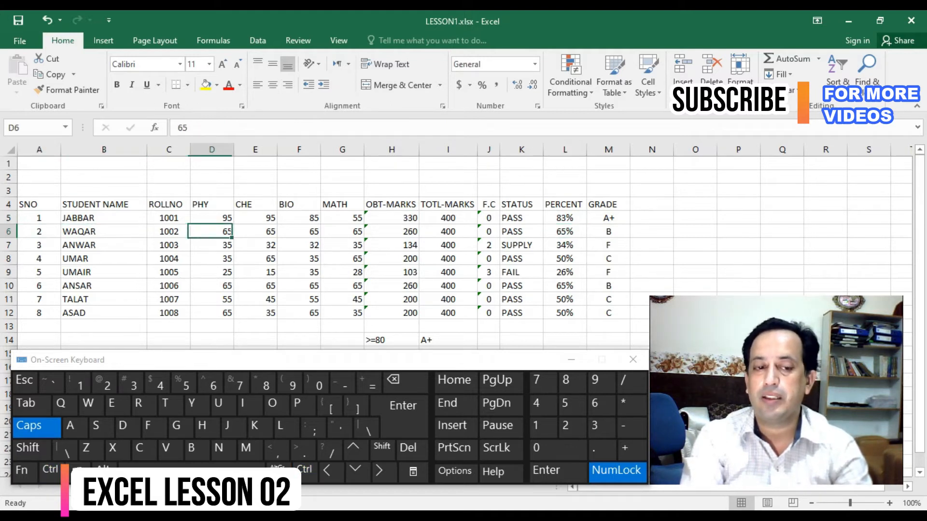
pyautogui.write('75')
pyautogui.press('Tab')
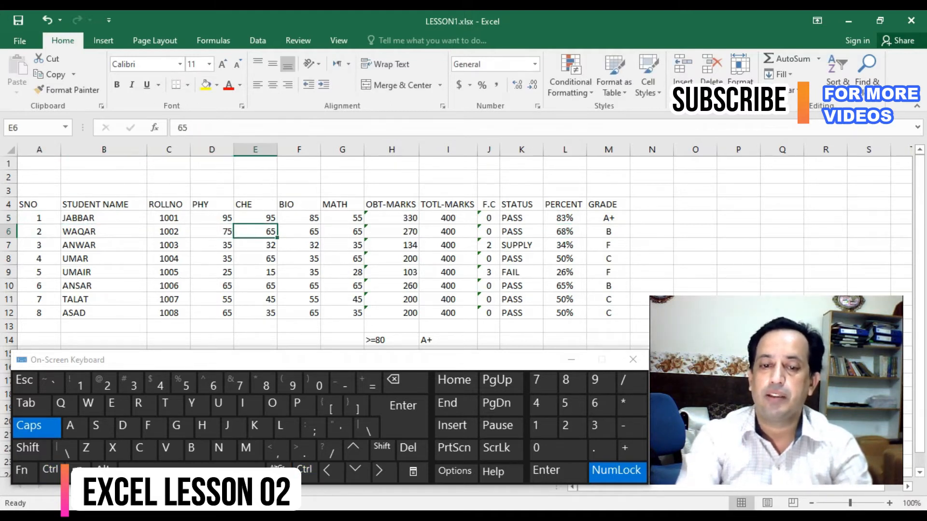
pyautogui.write('79')
pyautogui.press('Tab')
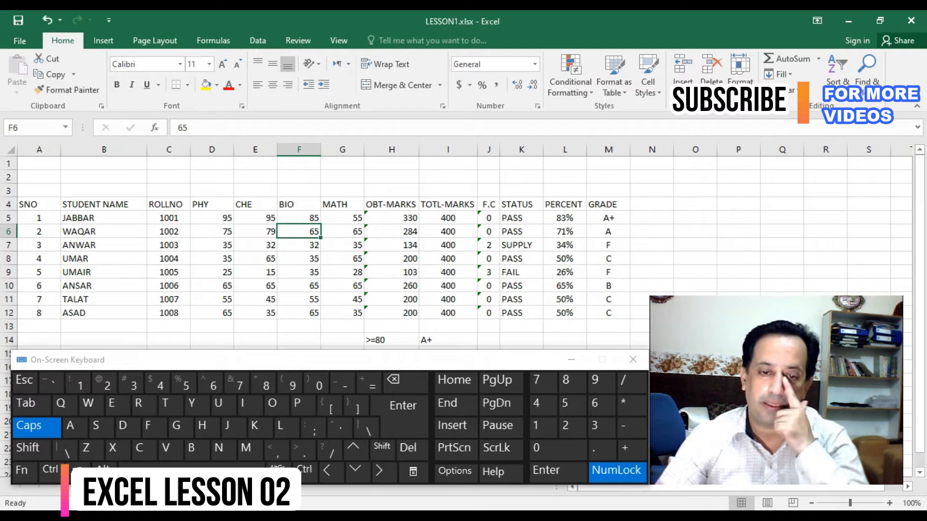
# - Add the heading REMARKS in N4 and begin a formula in N5
pyautogui.click(652, 204)
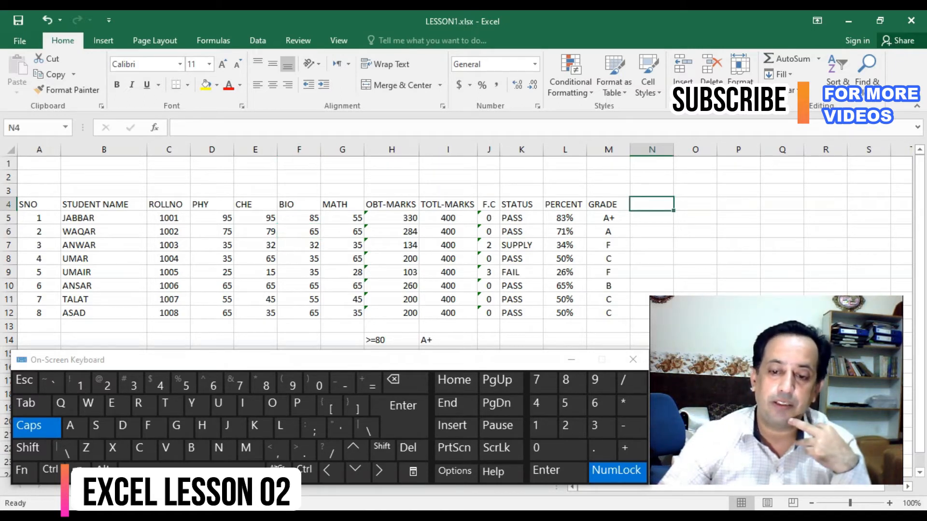
pyautogui.write('REMARKS')
pyautogui.press('Return')
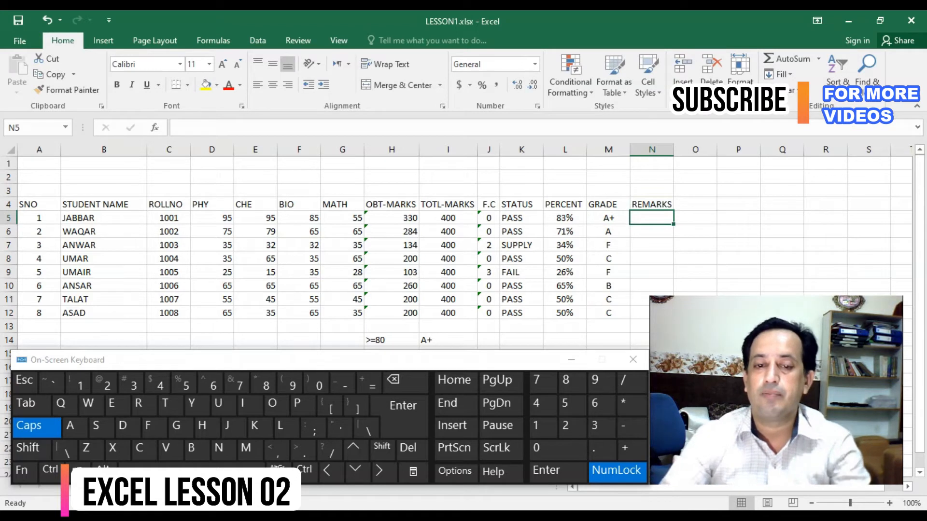
pyautogui.click(369, 383)
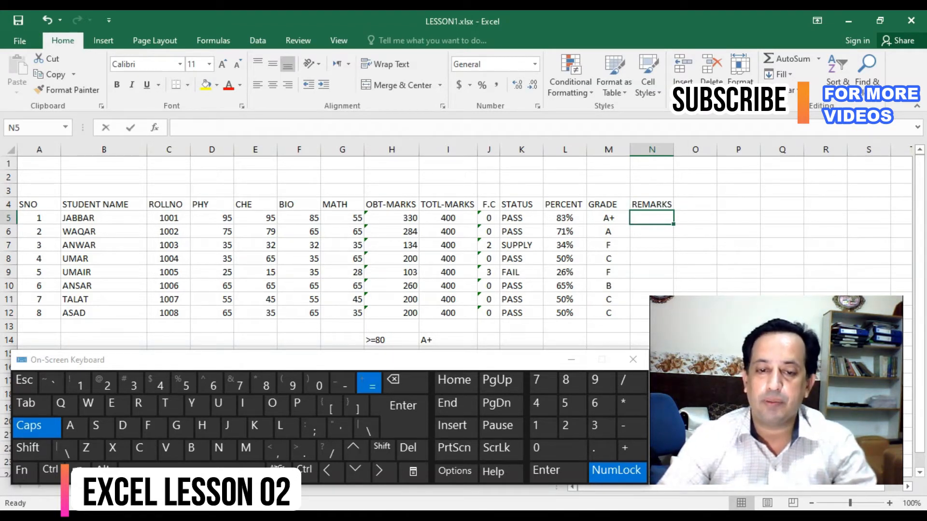
pyautogui.click(564, 218)
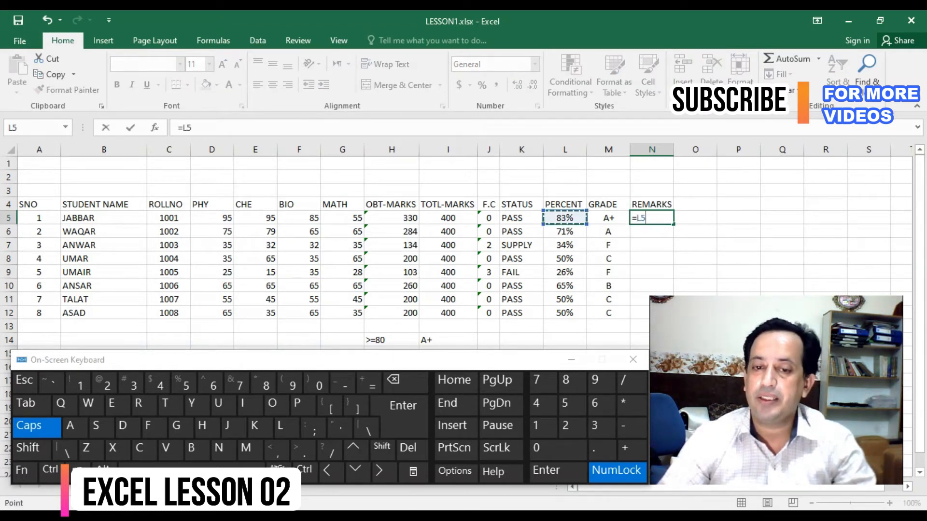
pyautogui.press('BackSpace')
pyautogui.press('BackSpace')
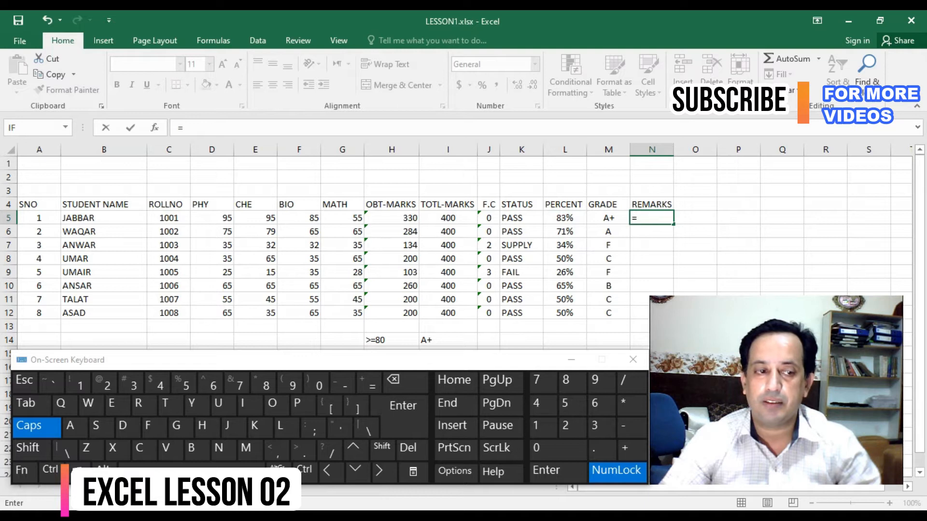
# - Insert the IF function into the N5 formula from the full function list
pyautogui.click(65, 127)
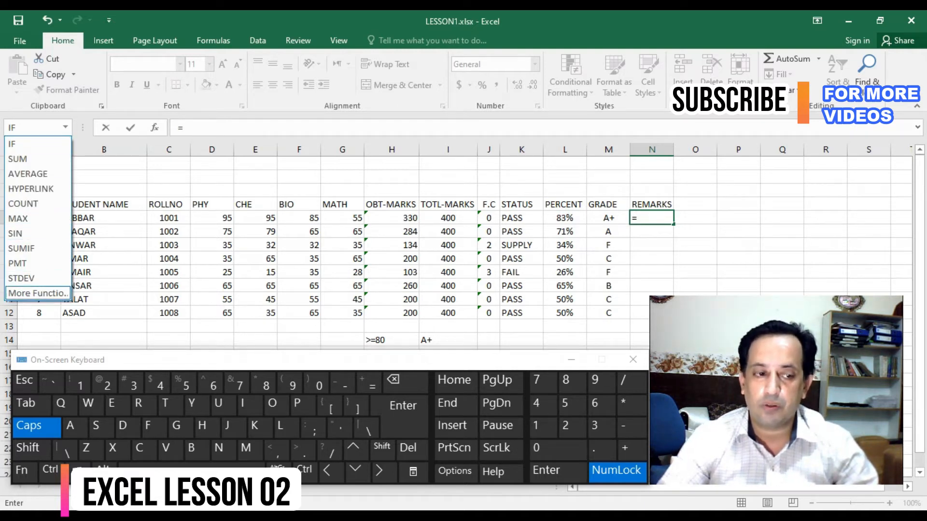
pyautogui.click(36, 293)
pyautogui.click(255, 237)
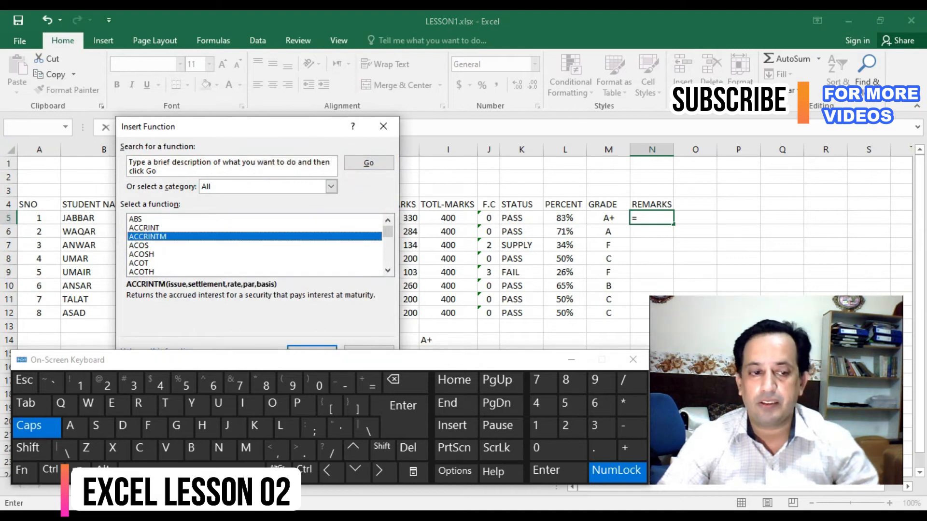
pyautogui.press('i')
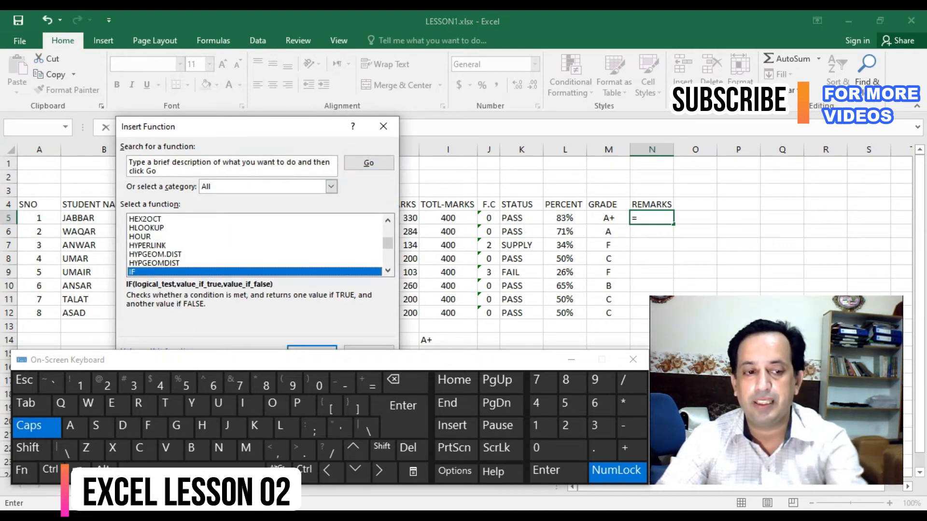
pyautogui.press('Return')
# - Start the IF's logical test with a reference to the first student's grade in M5
pyautogui.moveTo(256, 152); pyautogui.dragTo(271, 169)
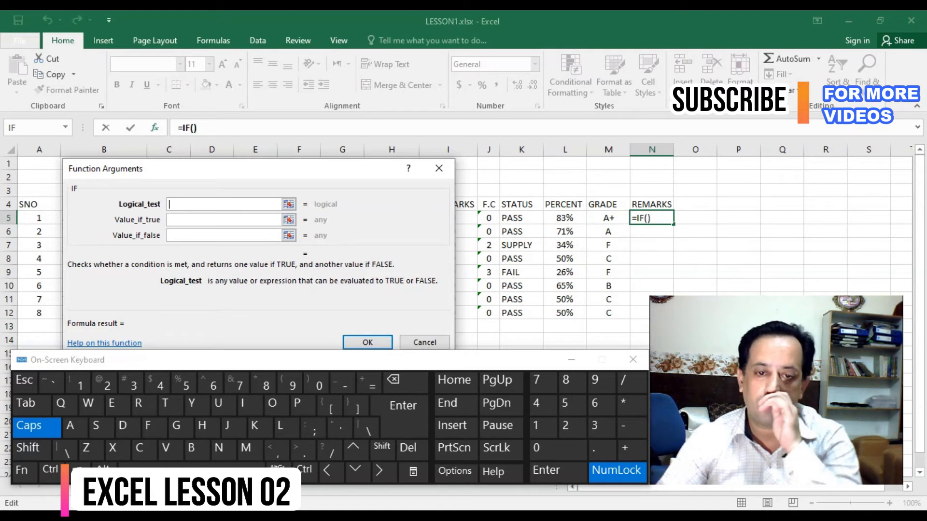
pyautogui.click(565, 218)
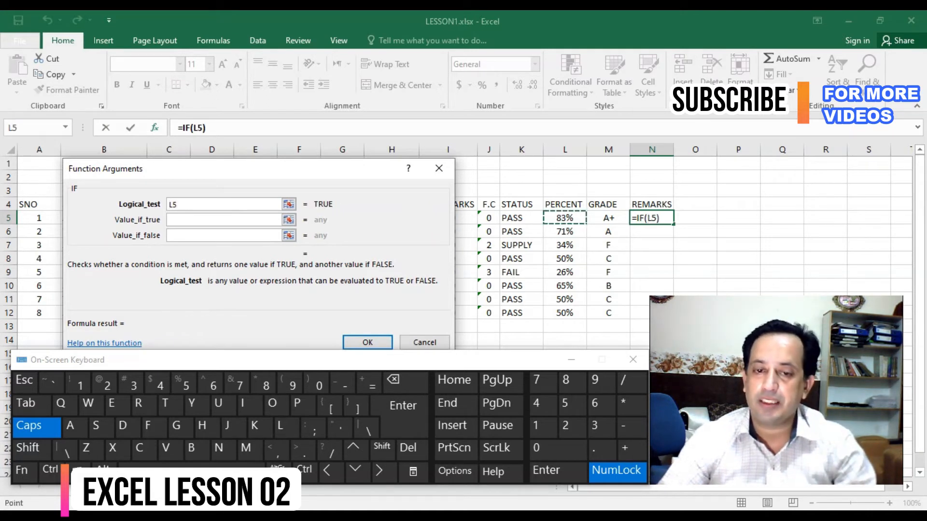
pyautogui.click(609, 218)
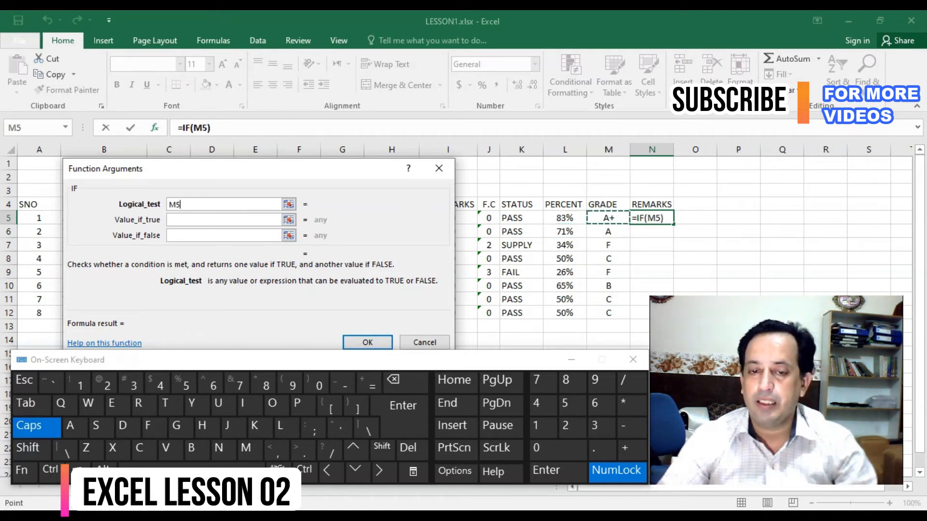
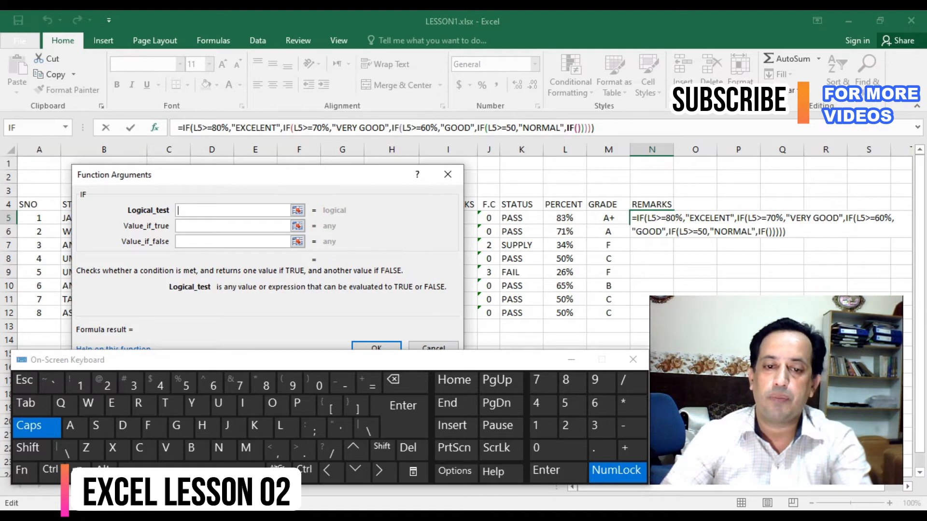
# - Complete the innermost IF's logical test in N5 as L5>=40% and correct the "NORMAL" condition to L5>=50%
pyautogui.write('>=')
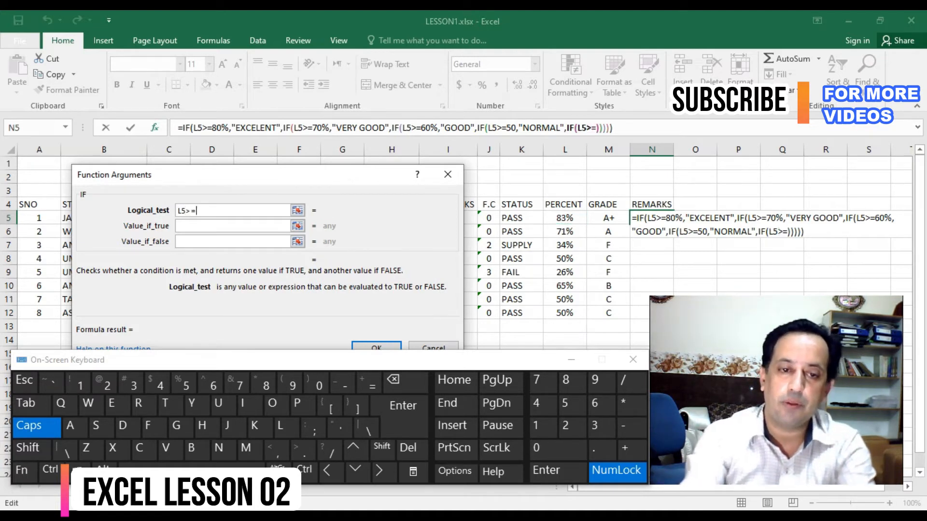
pyautogui.write('40')
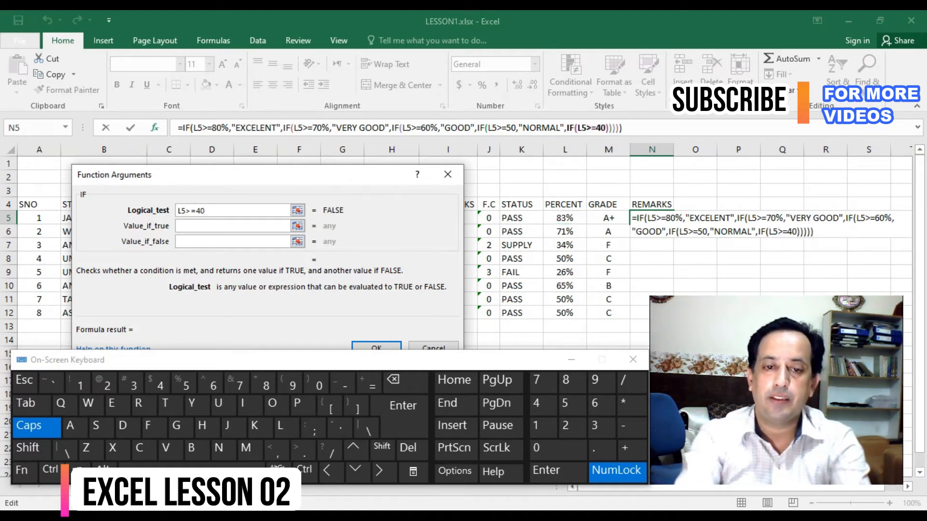
pyautogui.write('%')
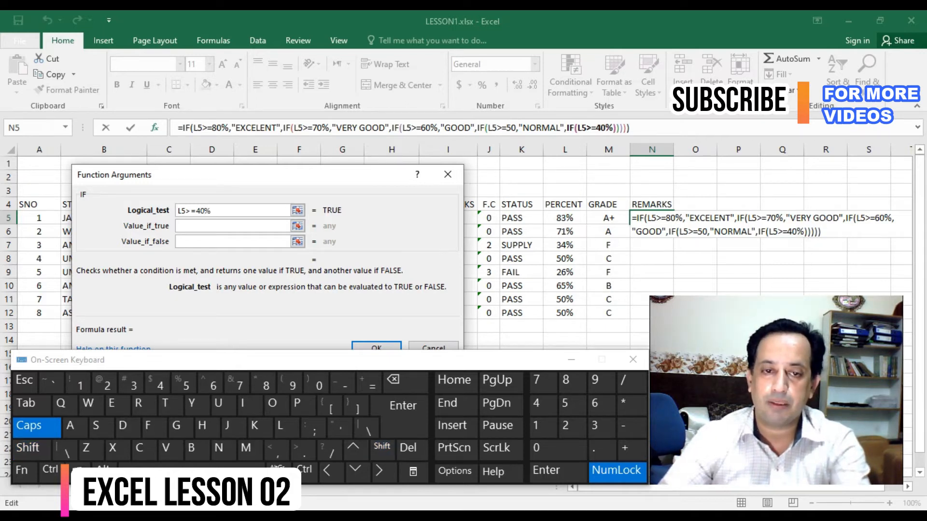
pyautogui.click(515, 128)
pyautogui.write('%')
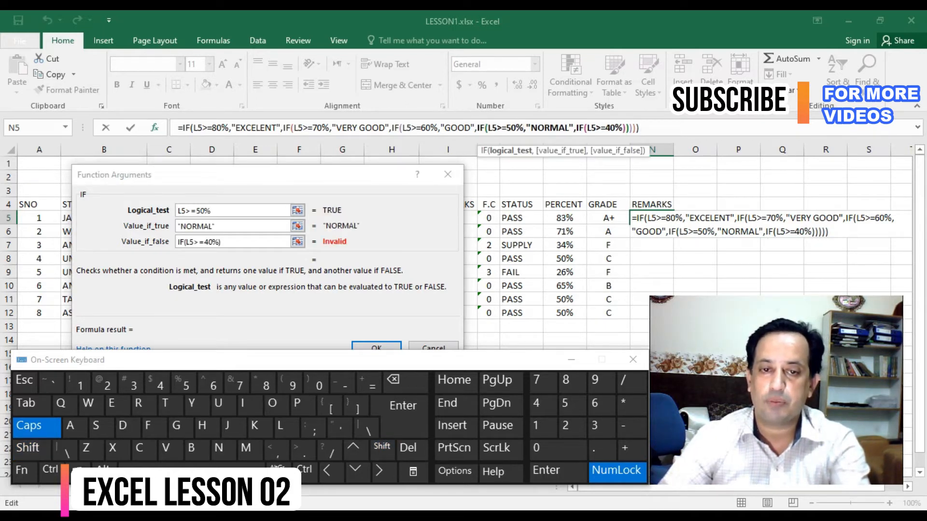
pyautogui.click(622, 128)
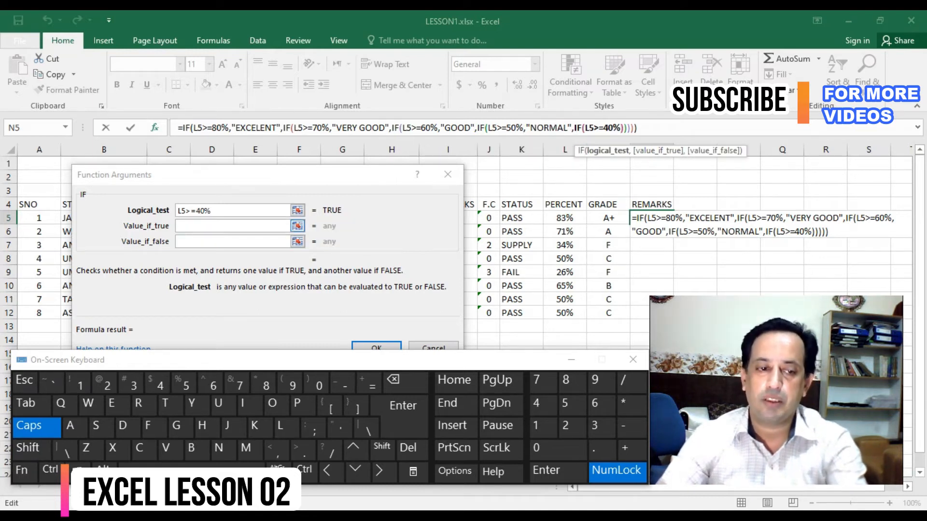
# - Make the L5>=40% condition return "POOR" when it is true
pyautogui.click(286, 226)
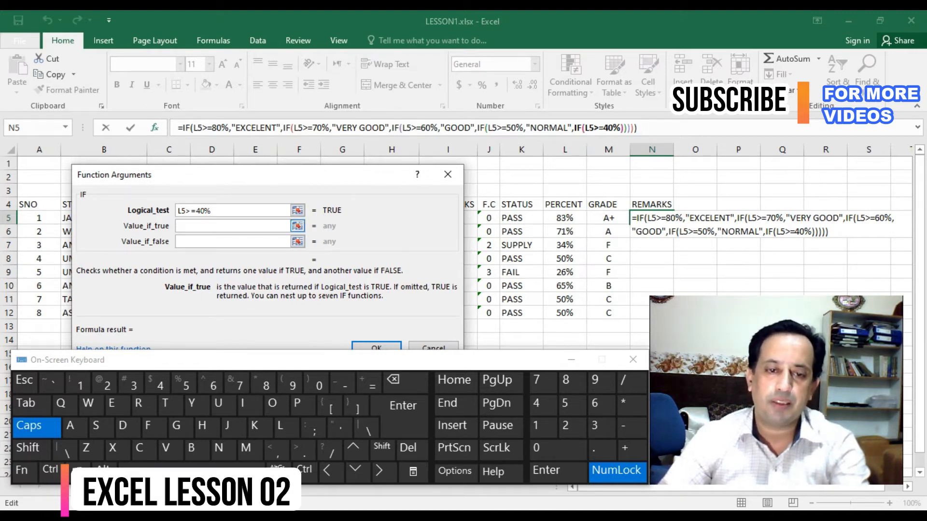
pyautogui.write('P')
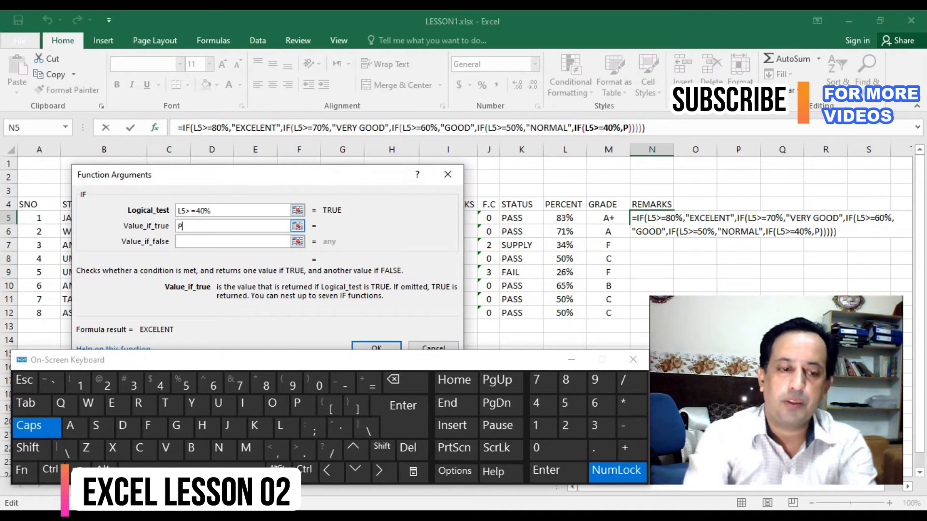
pyautogui.write('OOR')
pyautogui.press('Tab')
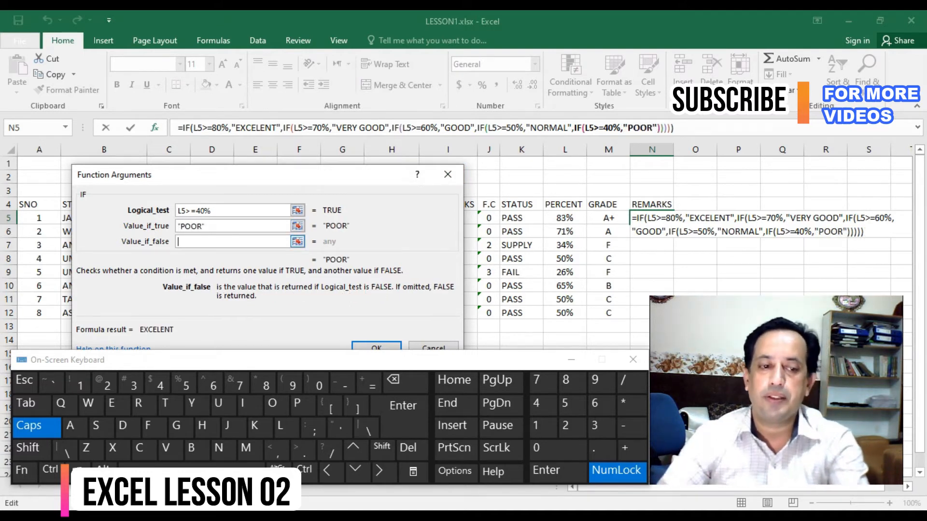
# - Nest another IF as the value if false, with the logical test L5>=33%
pyautogui.click(30, 128)
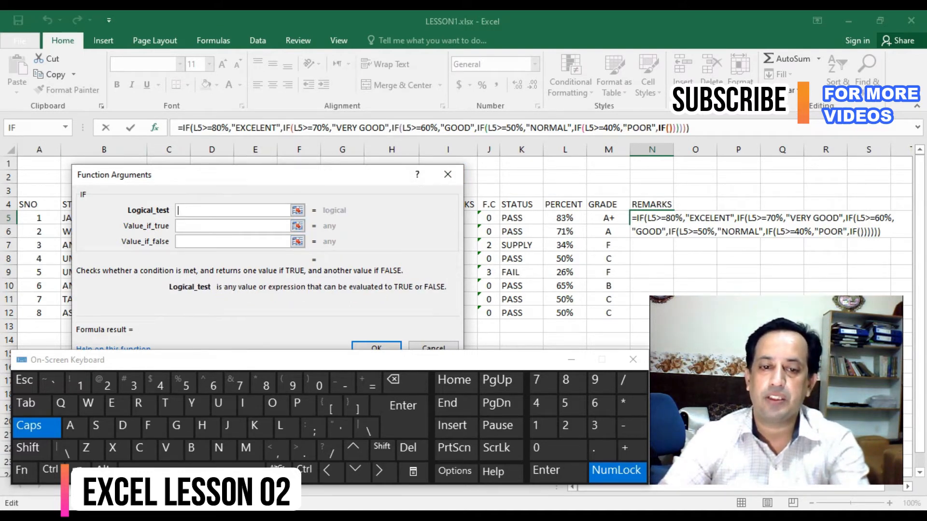
pyautogui.click(565, 218)
pyautogui.write('>=')
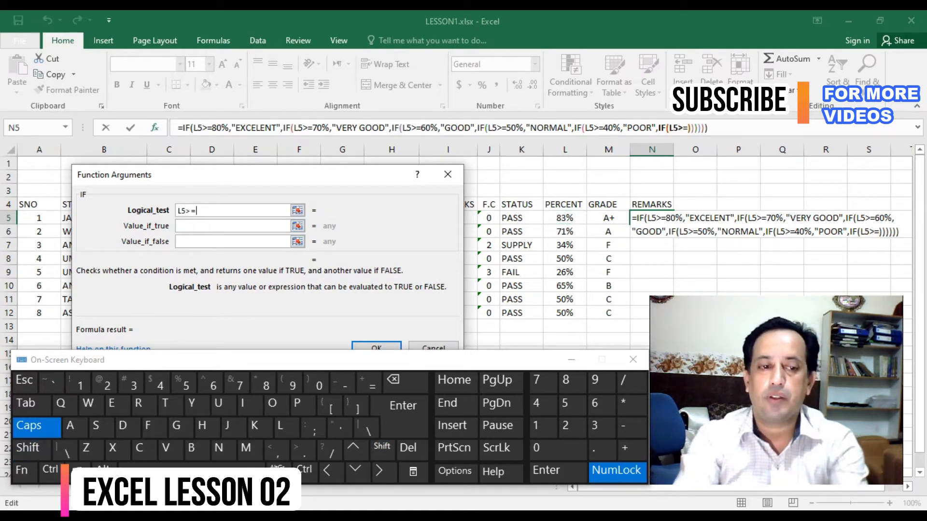
pyautogui.write('33')
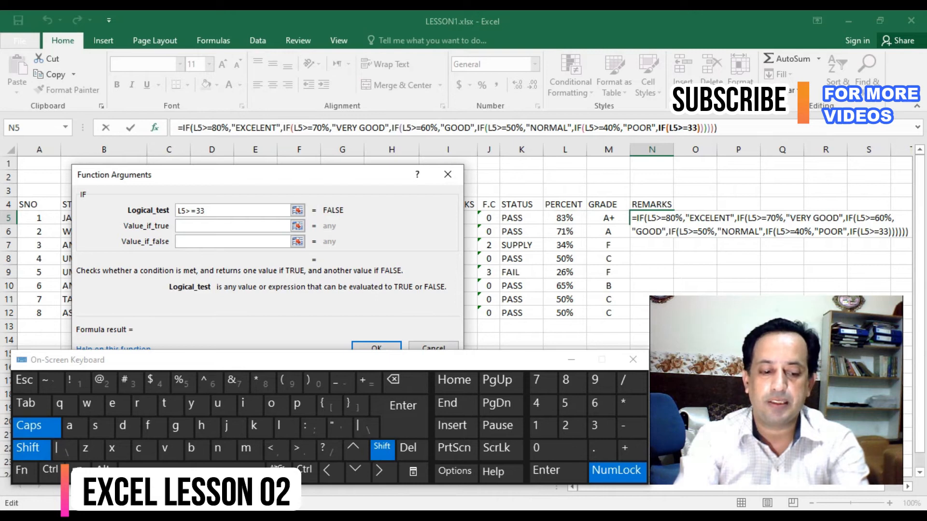
pyautogui.write('%')
pyautogui.press('Tab')
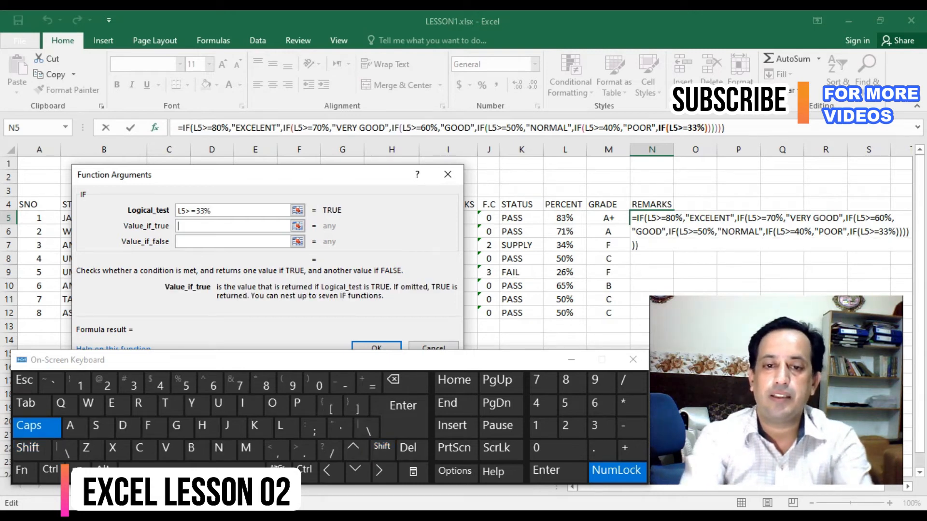
# - Return "VERY POOR" if the 33% test is true and "FAIL" if false, and complete the N5 formula
pyautogui.write('VERY POOR')
pyautogui.press('Tab')
pyautogui.write('FAIL')
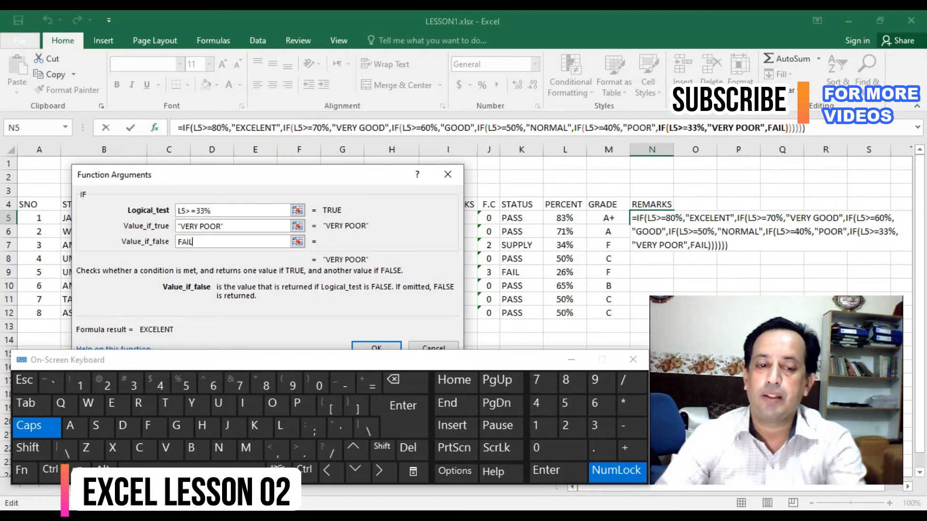
pyautogui.press('Return')
# - Fill the REMARKS formula down from N5 to N12 and autofit the width of column N
pyautogui.doubleClick(673, 224)
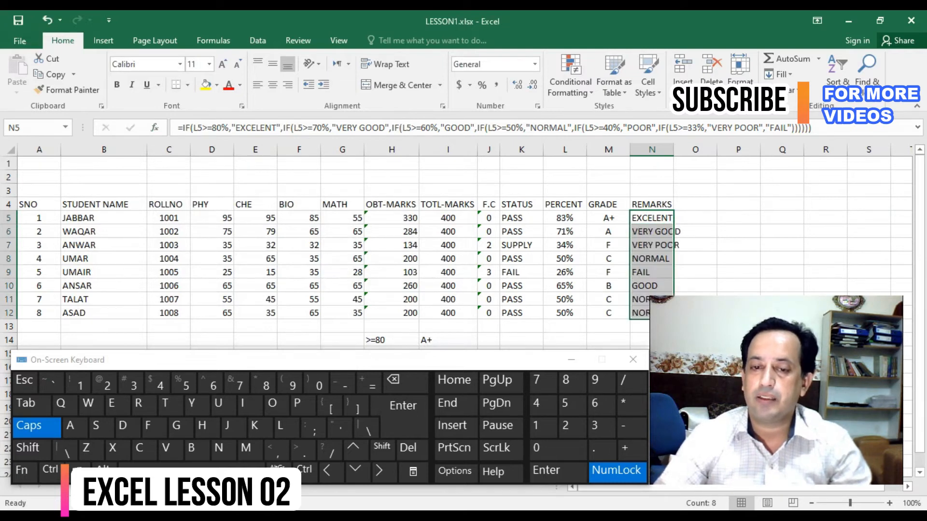
pyautogui.doubleClick(674, 149)
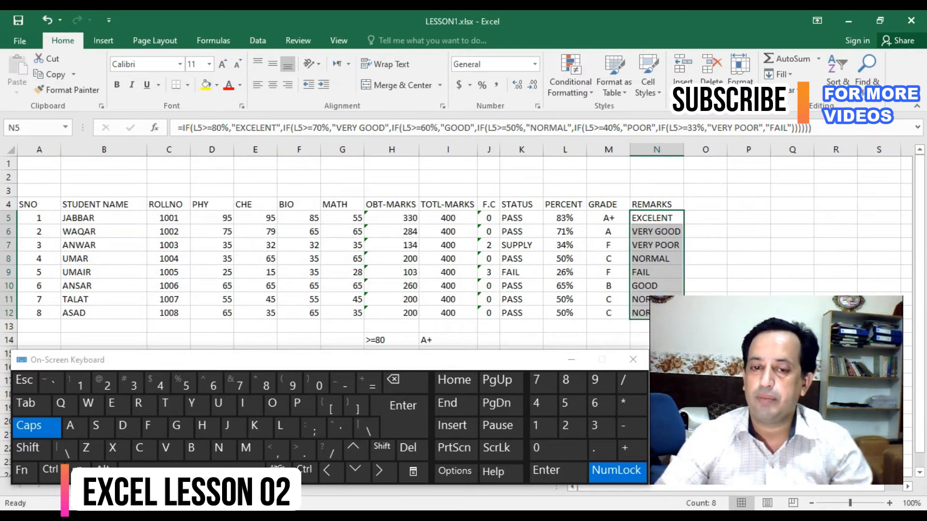
# - Examine the GRADE, STATUS and F.C formulas for the first and fifth students to compare what each result depends on
pyautogui.click(608, 232)
pyautogui.click(608, 218)
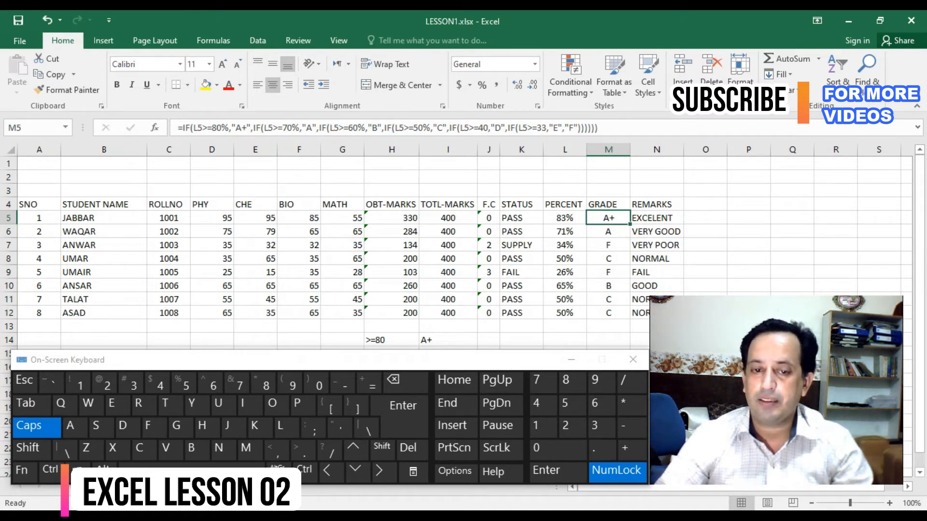
pyautogui.click(521, 273)
pyautogui.click(608, 272)
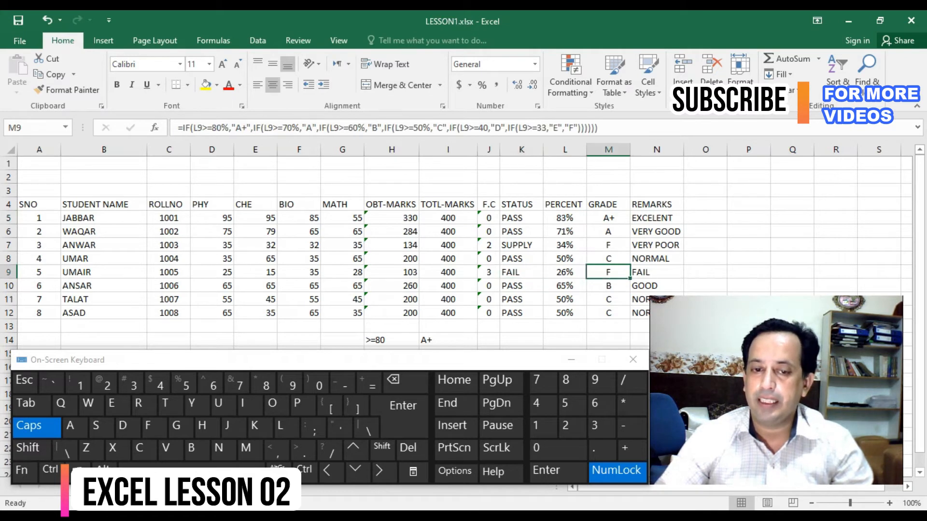
pyautogui.click(522, 272)
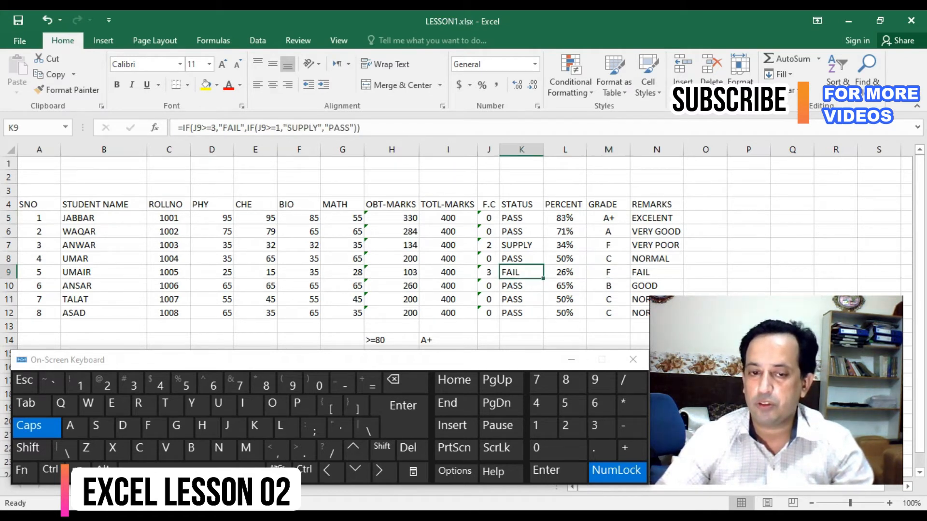
pyautogui.click(489, 218)
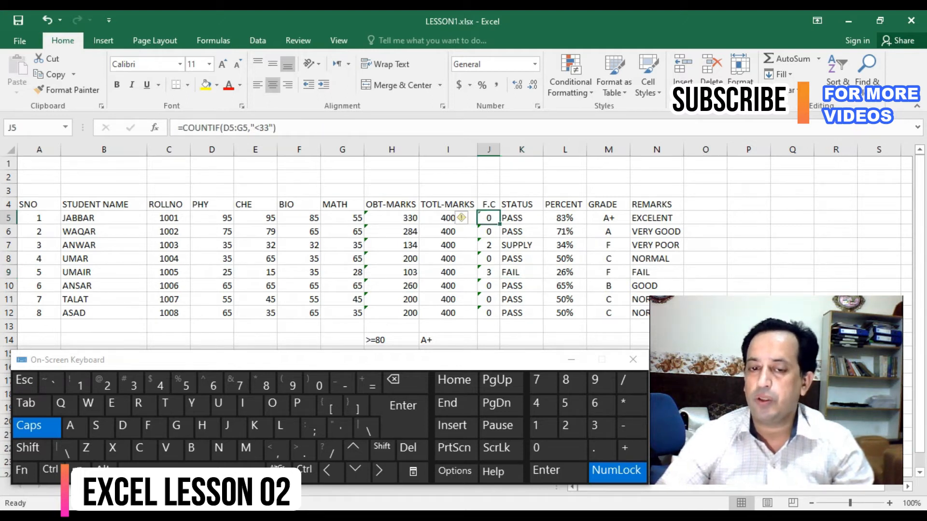
# - Copy the nested IF expression from the grade formula in M5 without its leading equals sign, leaving the cell unedited
pyautogui.click(608, 218)
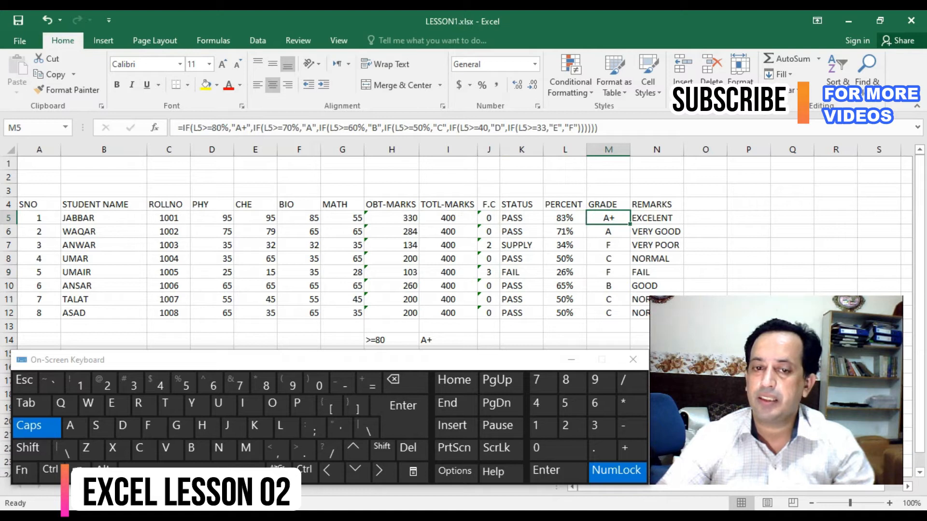
pyautogui.moveTo(598, 128); pyautogui.dragTo(177, 128)
pyautogui.rightClick(179, 128)
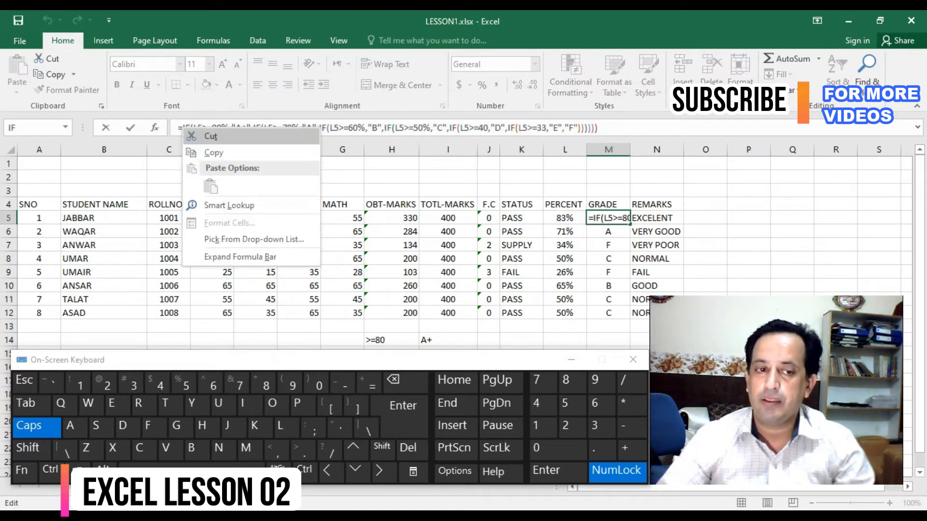
pyautogui.click(213, 153)
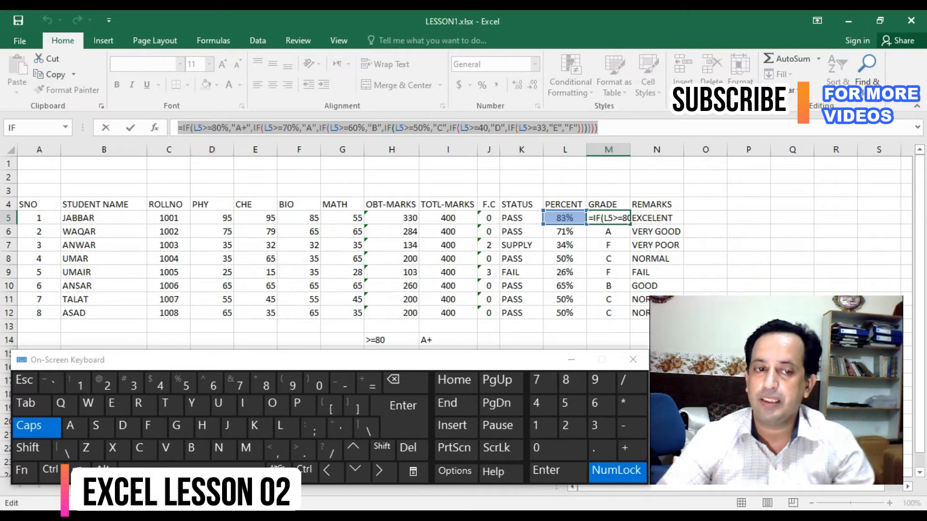
pyautogui.click(236, 128)
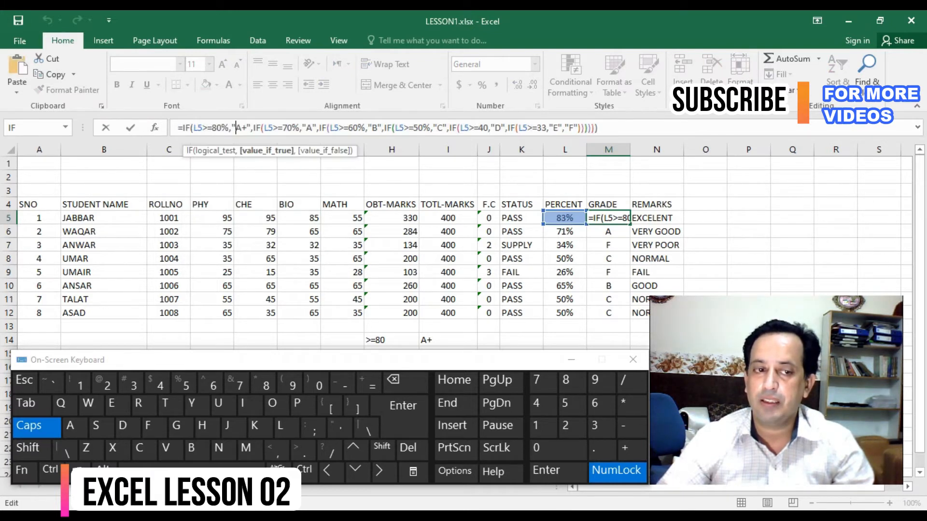
pyautogui.moveTo(182, 127)
pyautogui.mouseDown()
pyautogui.moveTo(599, 128)
pyautogui.moveTo(184, 128)
pyautogui.mouseUp()
pyautogui.rightClick(574, 132)
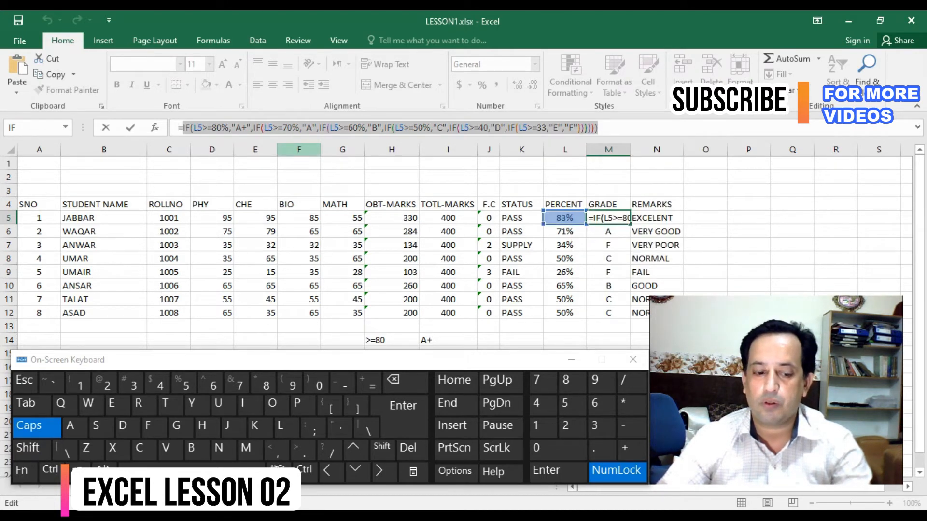
pyautogui.hotkey('ctrl', 'c')
pyautogui.rightClick(319, 128)
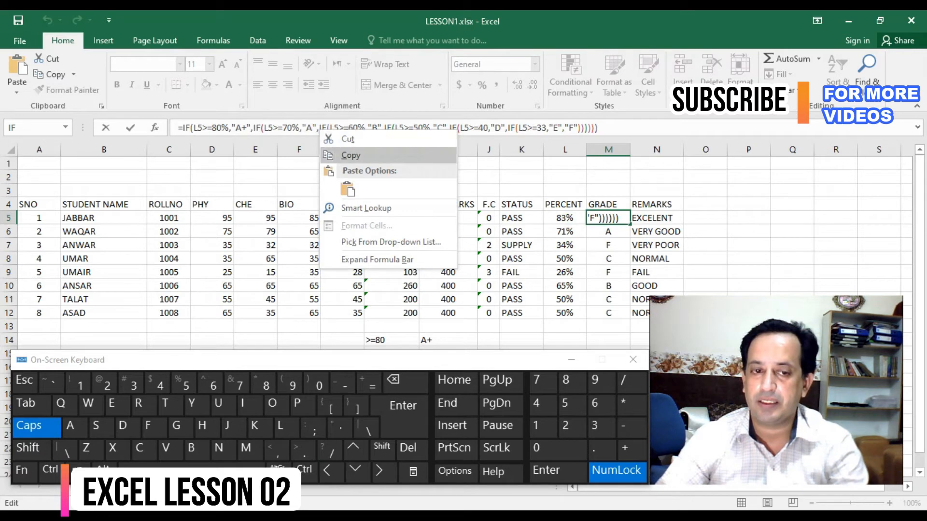
pyautogui.click(350, 155)
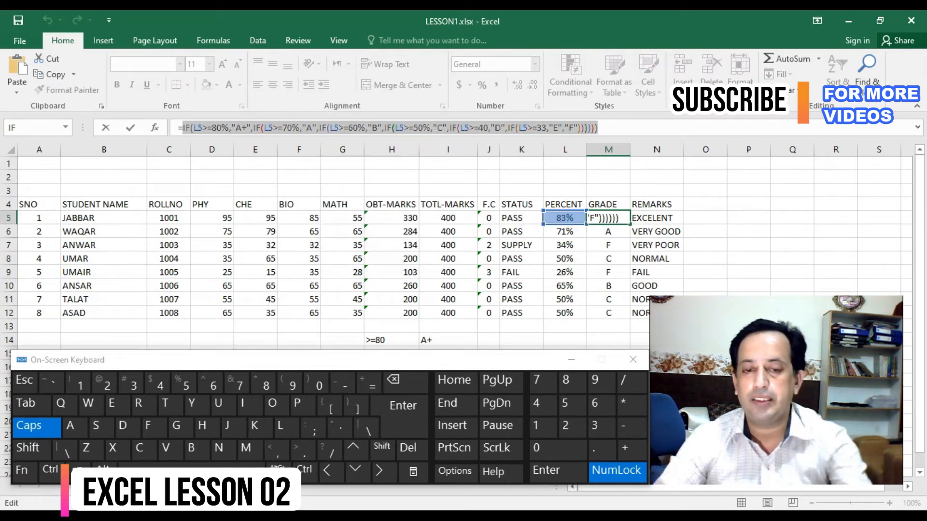
pyautogui.press('Escape')
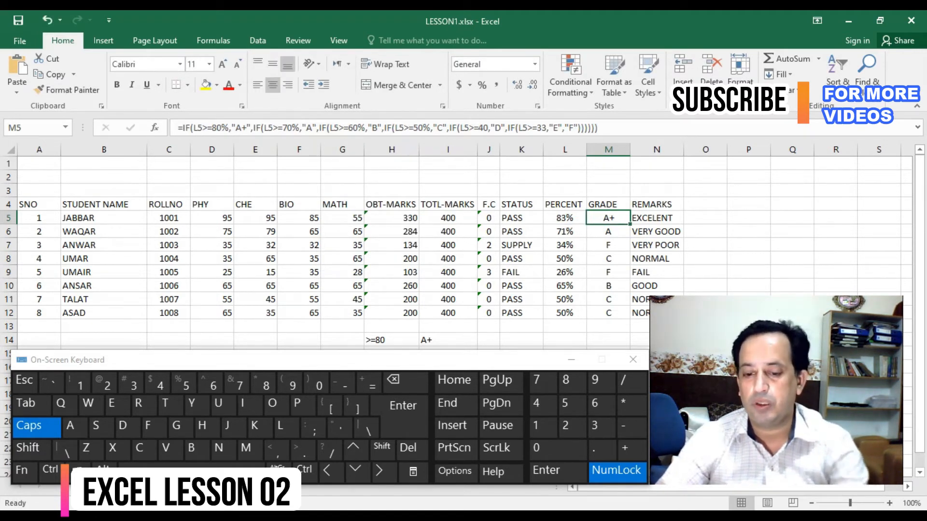
pyautogui.write('=')
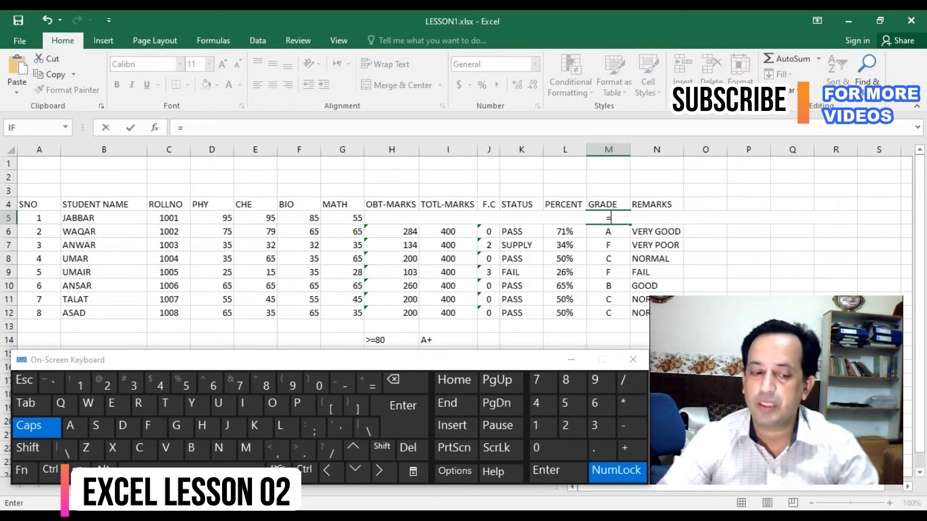
pyautogui.hotkey('ctrl', 'v')
pyautogui.hotkey('ctrl', 'Return')
pyautogui.press('Delete')
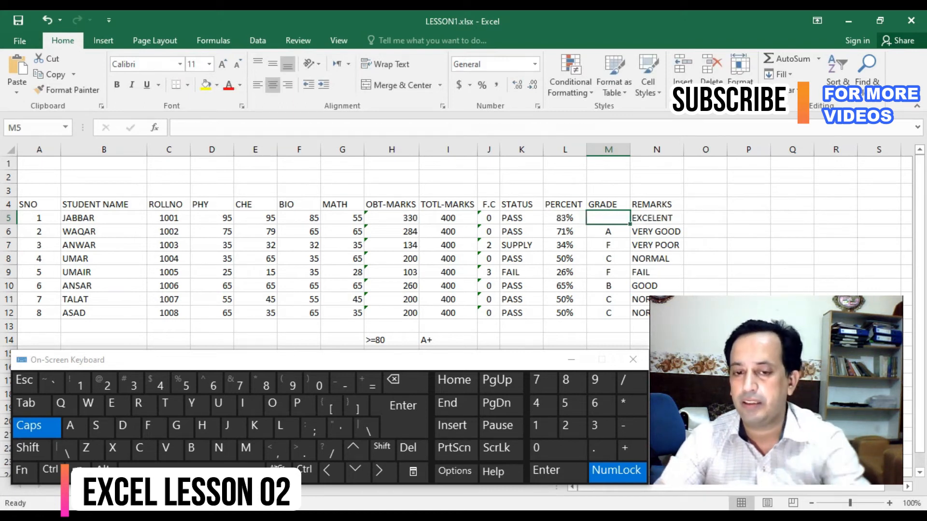
# - Start a new IF formula in M5 with the logical test J5=0, based on the first student's fail count
pyautogui.write('=')
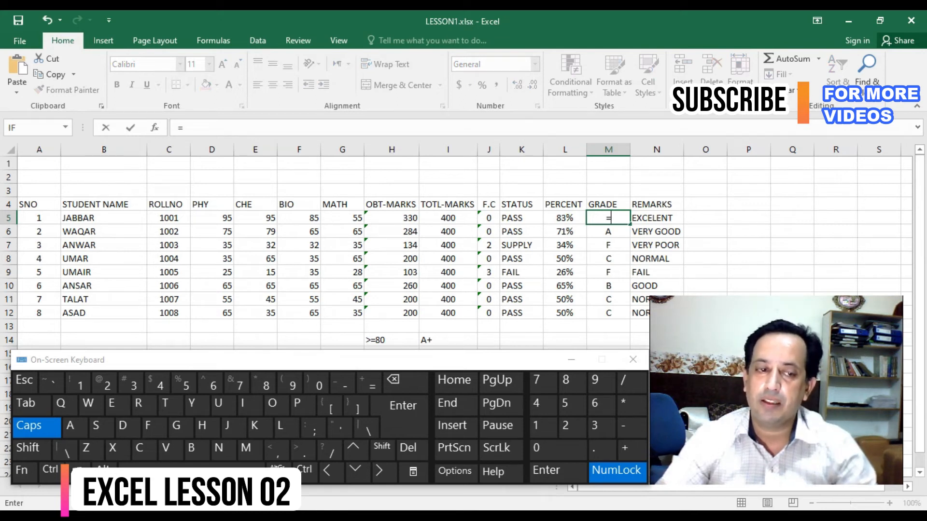
pyautogui.click(30, 128)
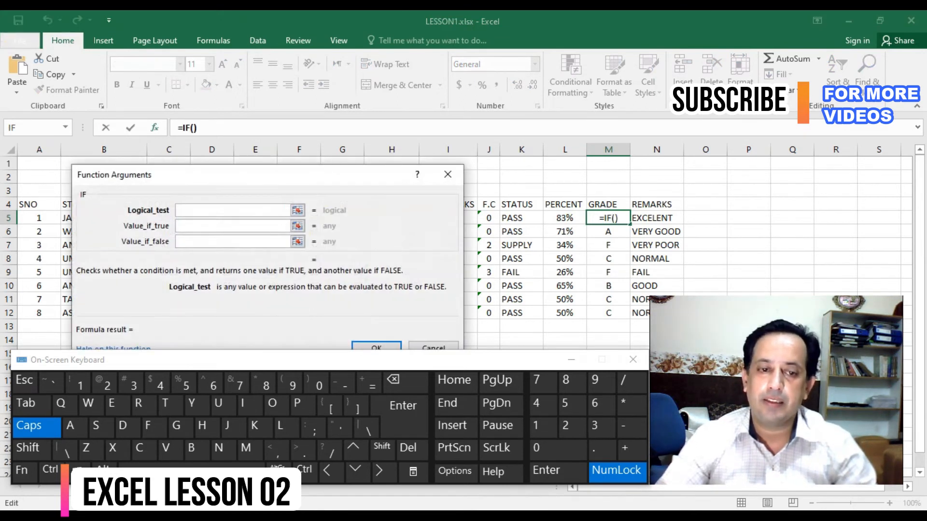
pyautogui.moveTo(260, 174); pyautogui.dragTo(303, 183)
pyautogui.click(489, 218)
pyautogui.write('=0')
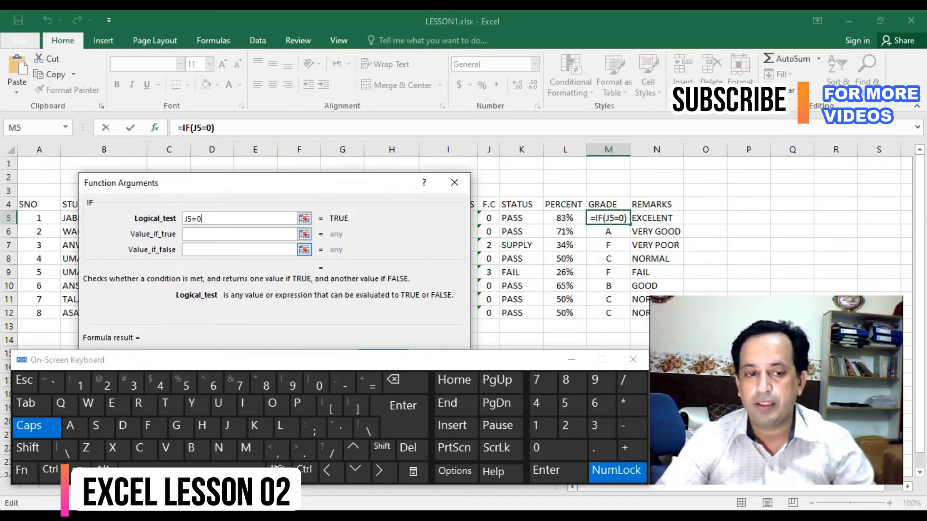
# - Complete the M5 IF with the copied grade expression as the true value and "" as the false value, and fill it down to M12
pyautogui.click(239, 234)
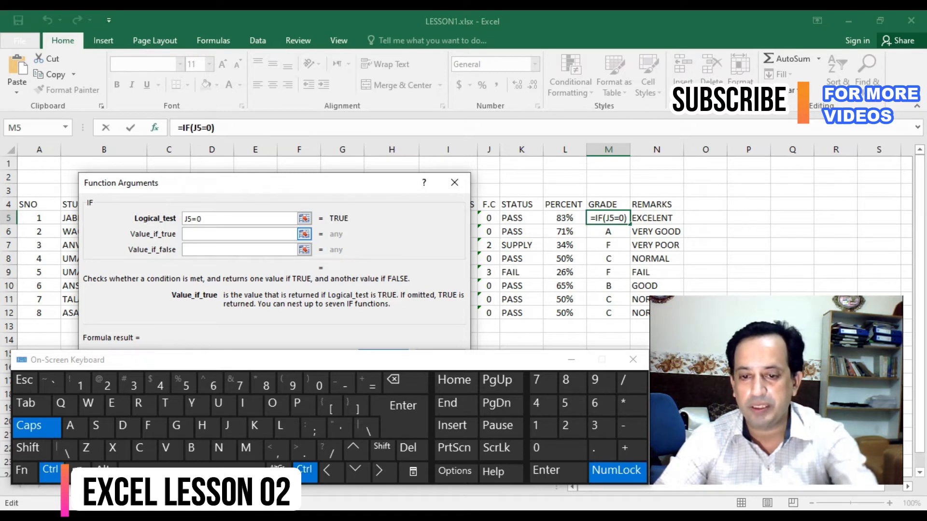
pyautogui.hotkey('ctrl', 'v')
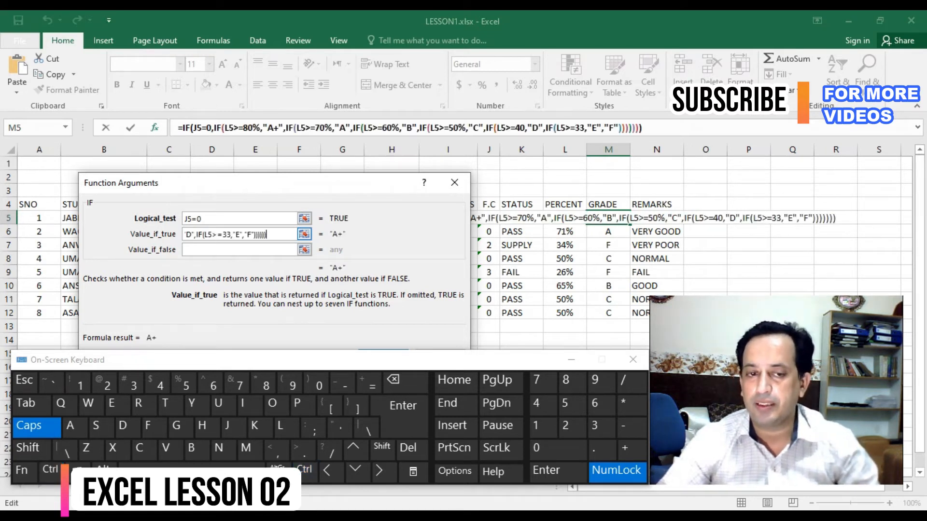
pyautogui.click(239, 250)
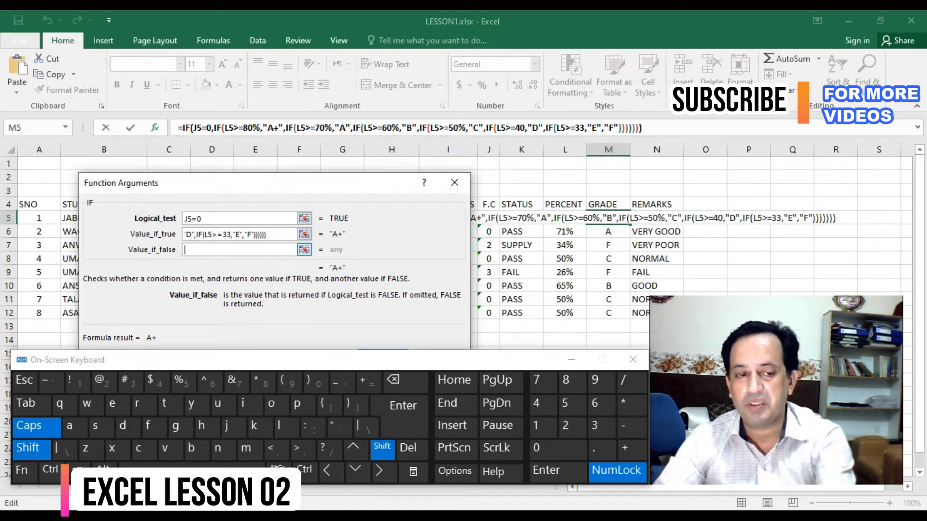
pyautogui.write('""')
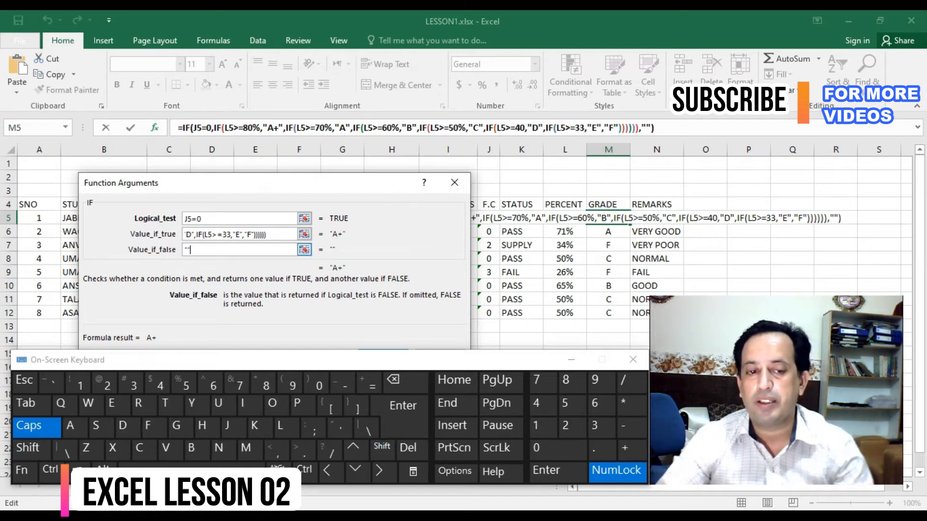
pyautogui.moveTo(242, 183); pyautogui.dragTo(228, 157)
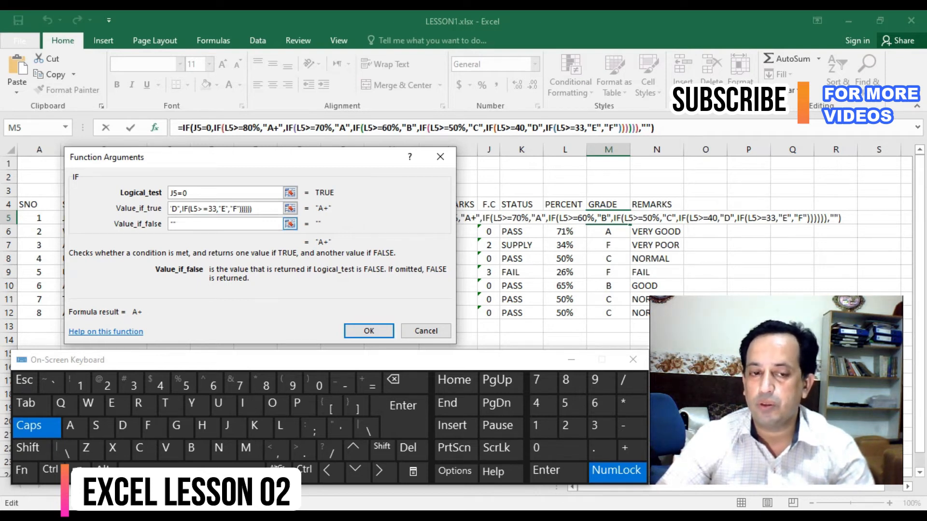
pyautogui.click(369, 332)
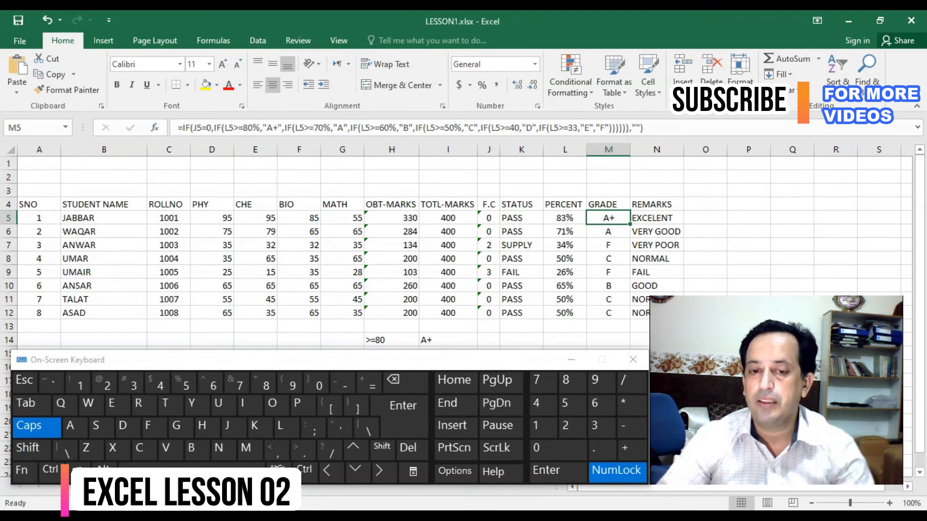
pyautogui.doubleClick(630, 224)
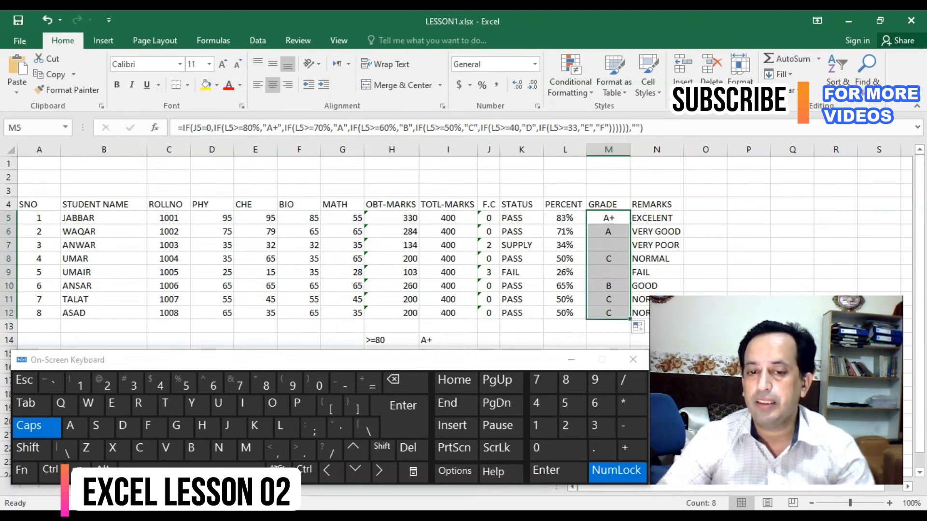
# - Examine the GRADE cells of the third and fifth students against their STATUS and F.C values, and compare them with the first student's row
pyautogui.click(608, 272)
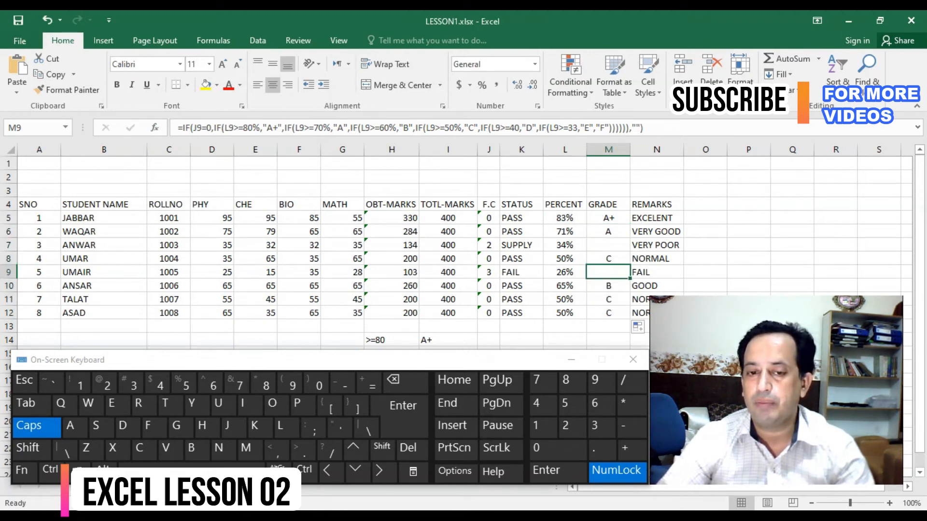
pyautogui.scroll(-1, 608, 270)
pyautogui.click(608, 205)
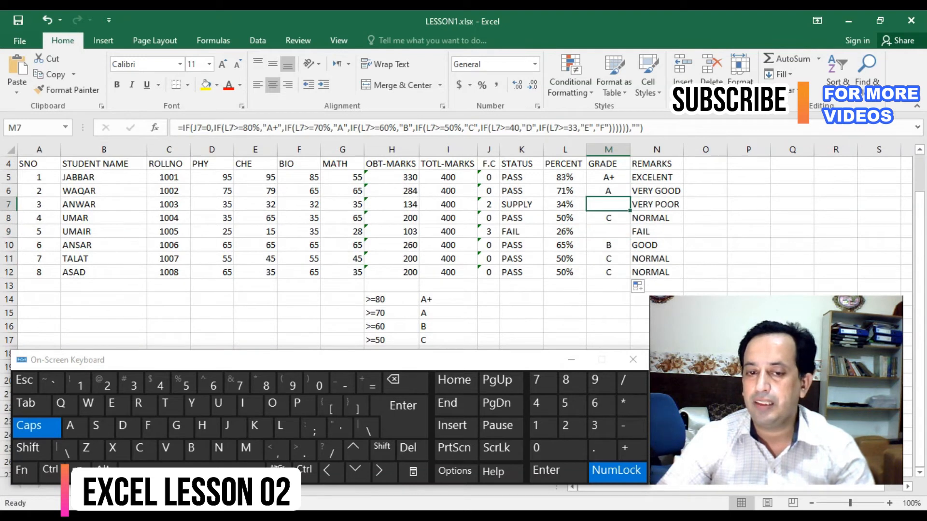
pyautogui.click(608, 231)
pyautogui.click(608, 204)
pyautogui.click(522, 205)
pyautogui.click(608, 205)
pyautogui.press('Down')
pyautogui.press('Down')
pyautogui.press('Up')
pyautogui.press('Up')
pyautogui.press('Left')
pyautogui.press('Left')
pyautogui.press('Right')
pyautogui.press('Right')
pyautogui.press('Down')
pyautogui.press('Down')
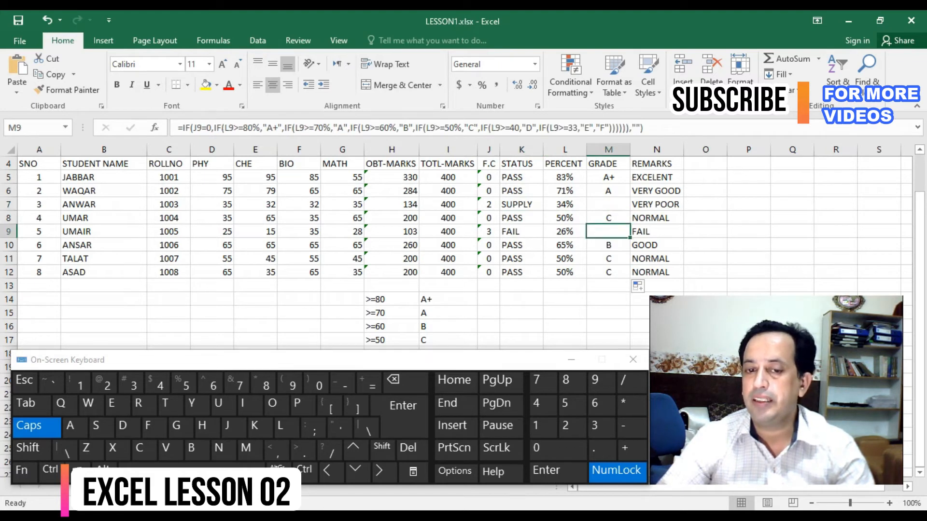
pyautogui.scroll(1, 464, 242)
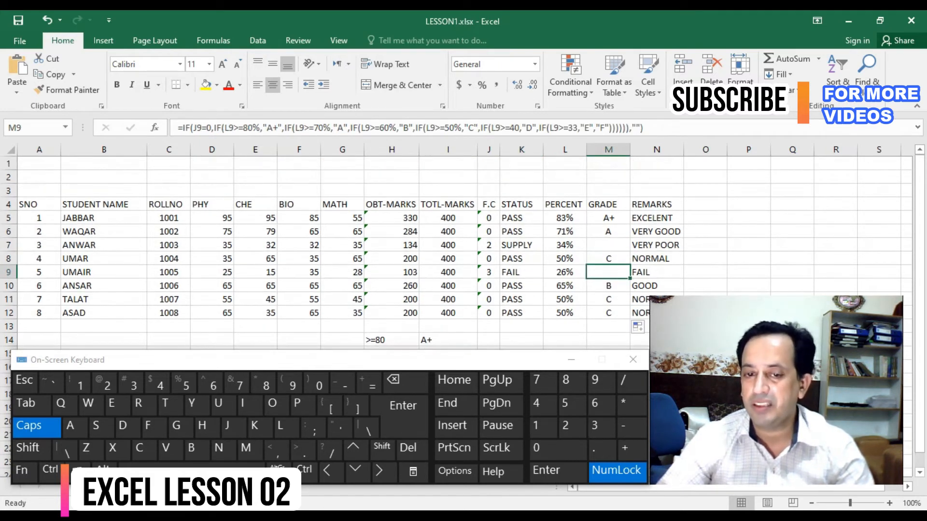
pyautogui.click(489, 219)
pyautogui.click(608, 218)
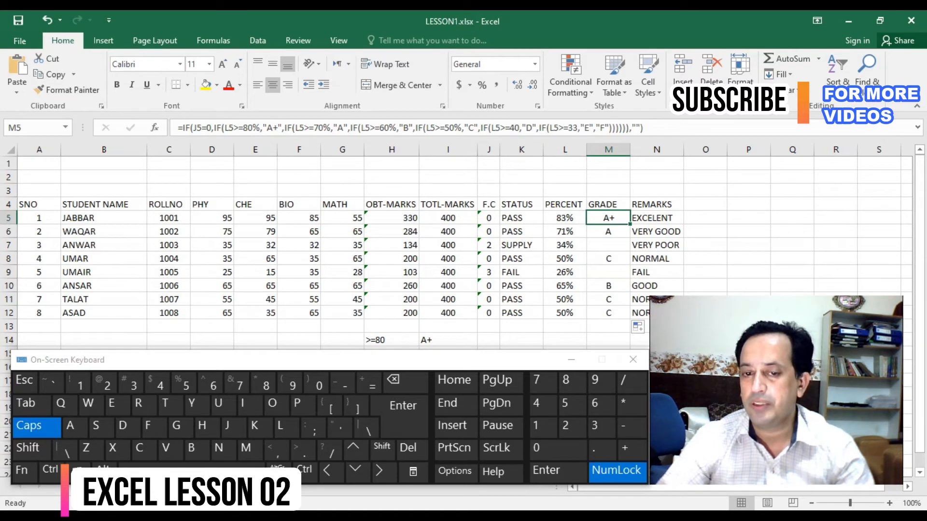
# - Copy the nested IF expression from the remarks formula in N5 without its leading equals sign, leaving the cell unedited
pyautogui.click(657, 218)
pyautogui.moveTo(813, 128); pyautogui.dragTo(183, 128)
pyautogui.rightClick(185, 128)
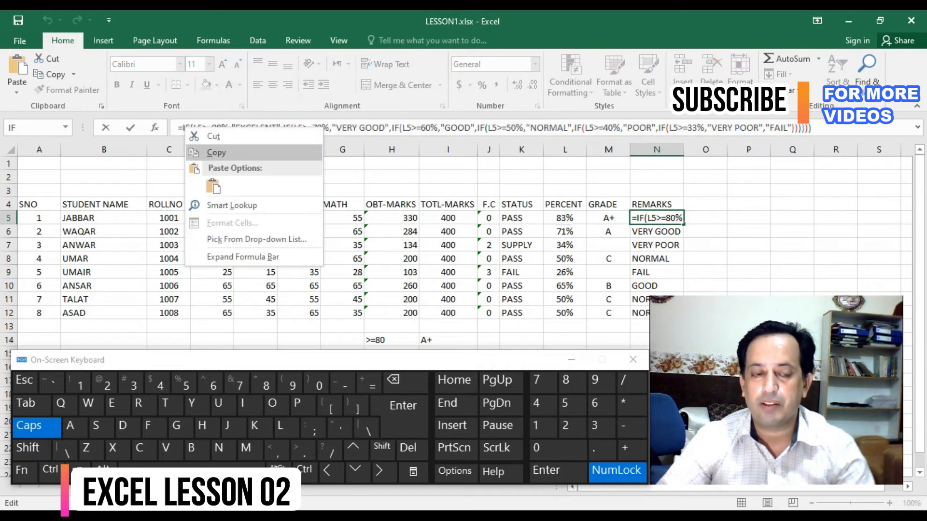
pyautogui.click(215, 152)
pyautogui.press('Escape')
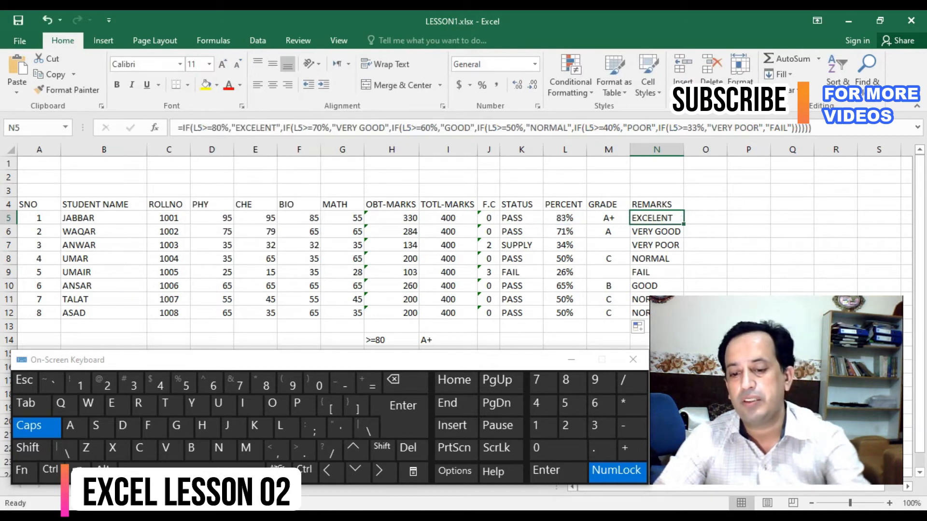
# - Clear N5 and start a new IF formula there with the logical test J5=0
pyautogui.press('Delete')
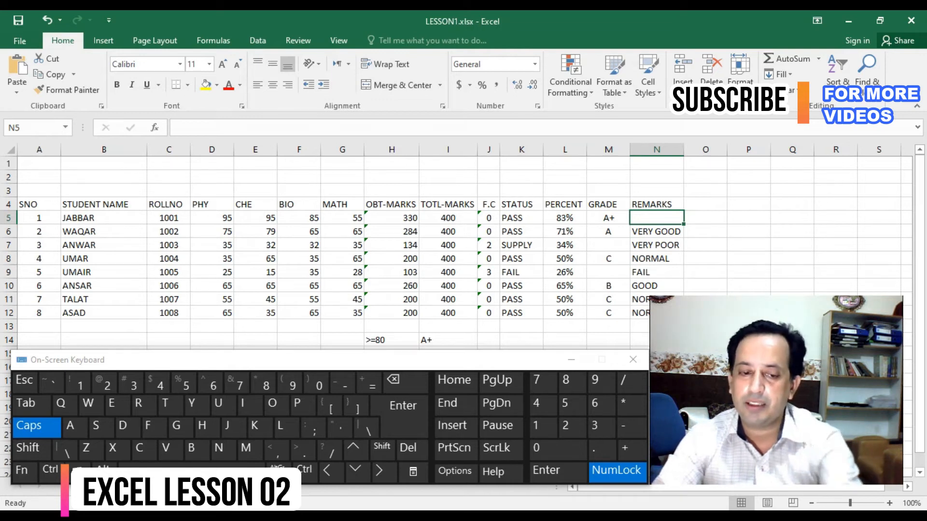
pyautogui.click(371, 383)
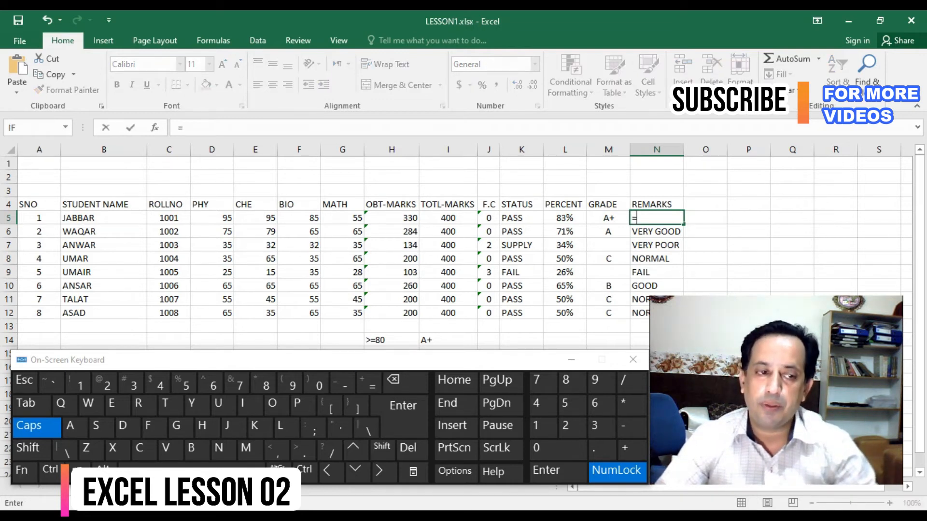
pyautogui.click(30, 127)
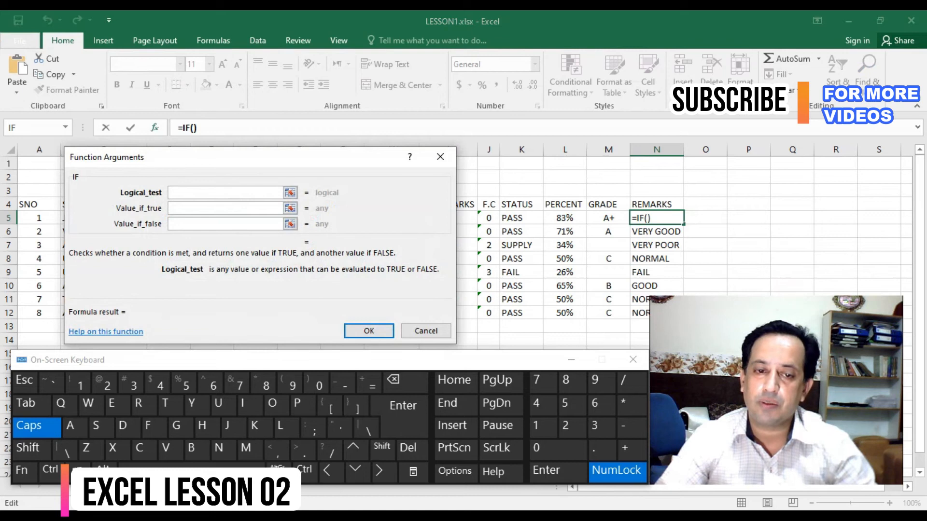
pyautogui.click(489, 218)
pyautogui.write('=0')
pyautogui.click(225, 209)
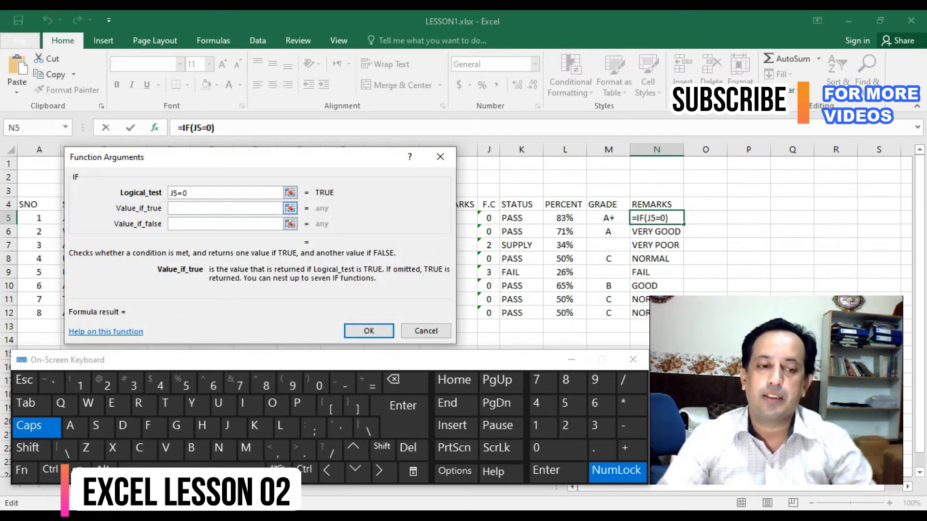
# - Complete the N5 IF with the copied remarks expression as the true value and "" as the false value, and fill it down to N12
pyautogui.hotkey('ctrl', 'v')
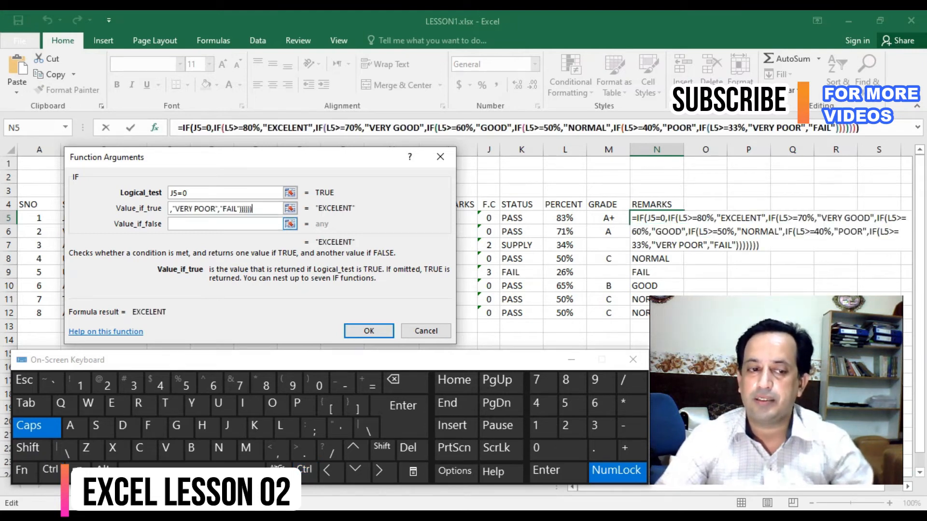
pyautogui.click(225, 224)
pyautogui.write('""')
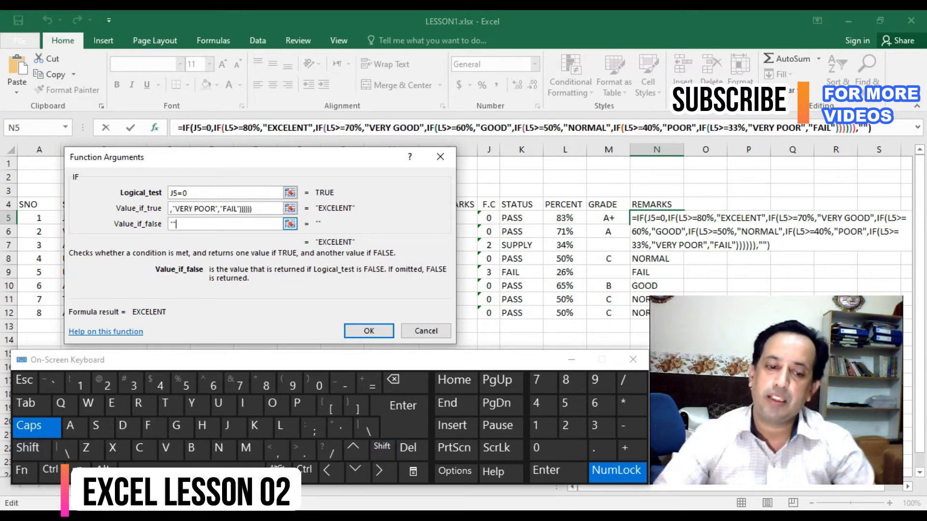
pyautogui.press('shift')
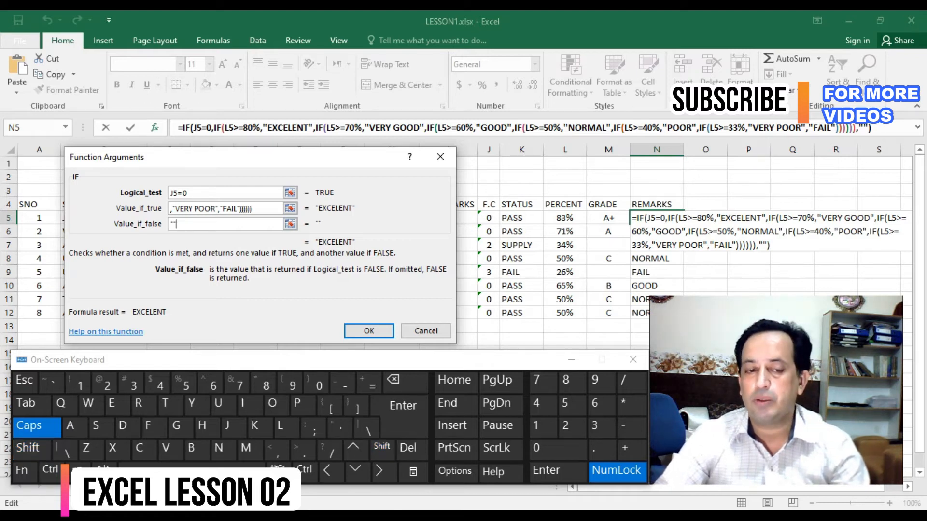
pyautogui.press('Return')
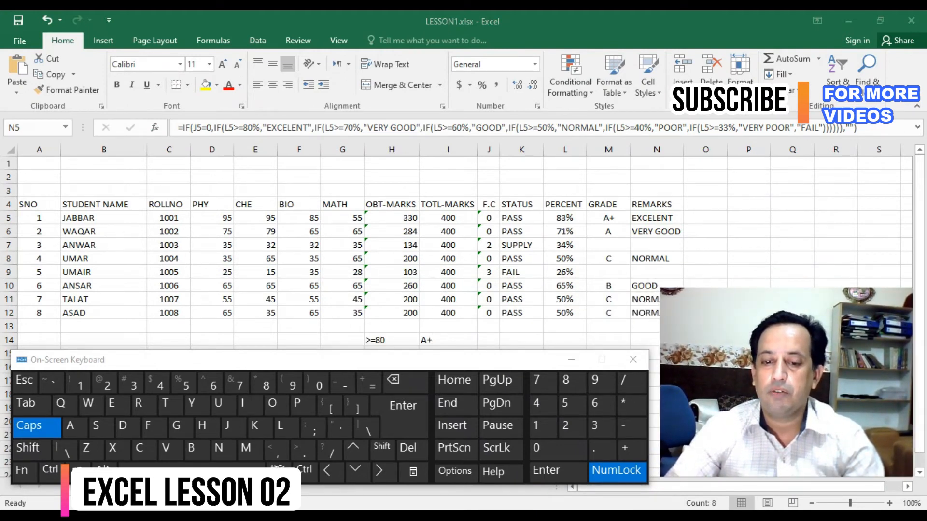
# - Review the third student's GRADE and REMARKS cells and the column headings from PHY to REMARKS
pyautogui.hotkey('alt', 'Tab')
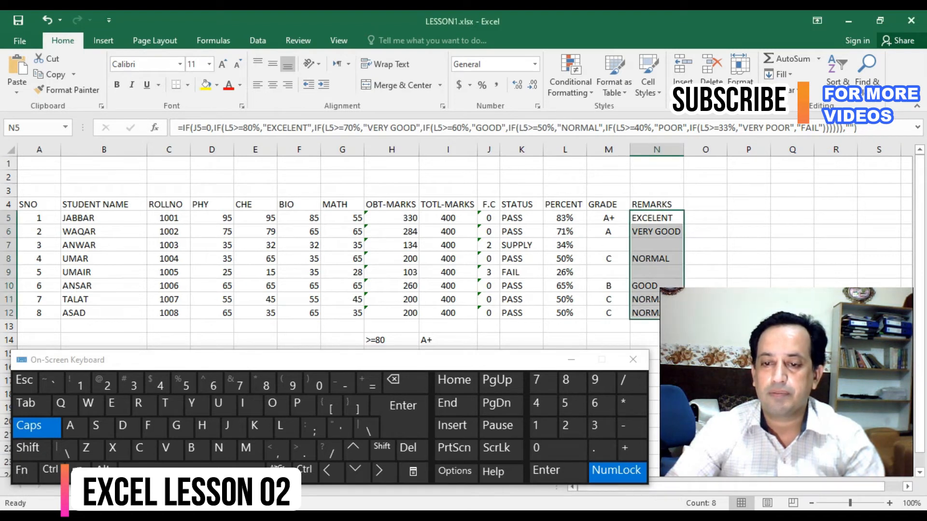
pyautogui.press('Down')
pyautogui.press('Down')
pyautogui.press('Left')
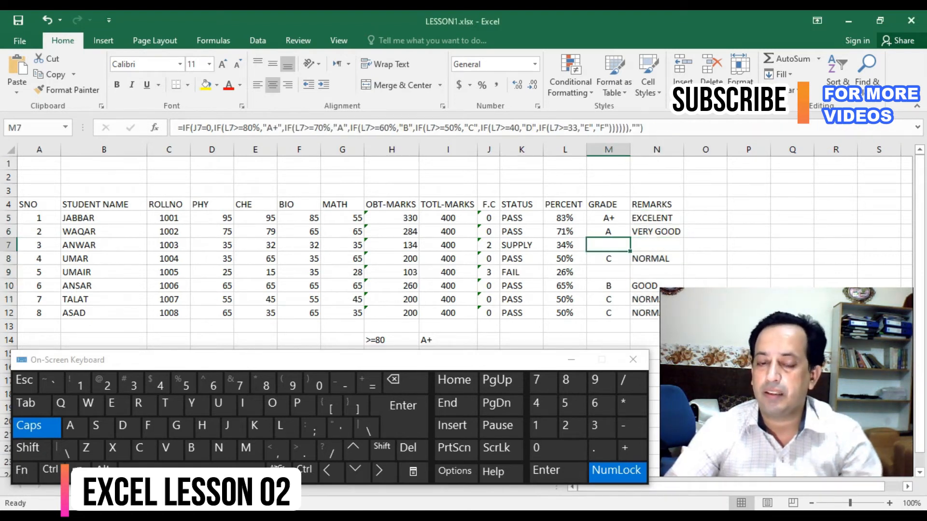
pyautogui.moveTo(656, 245); pyautogui.dragTo(609, 245)
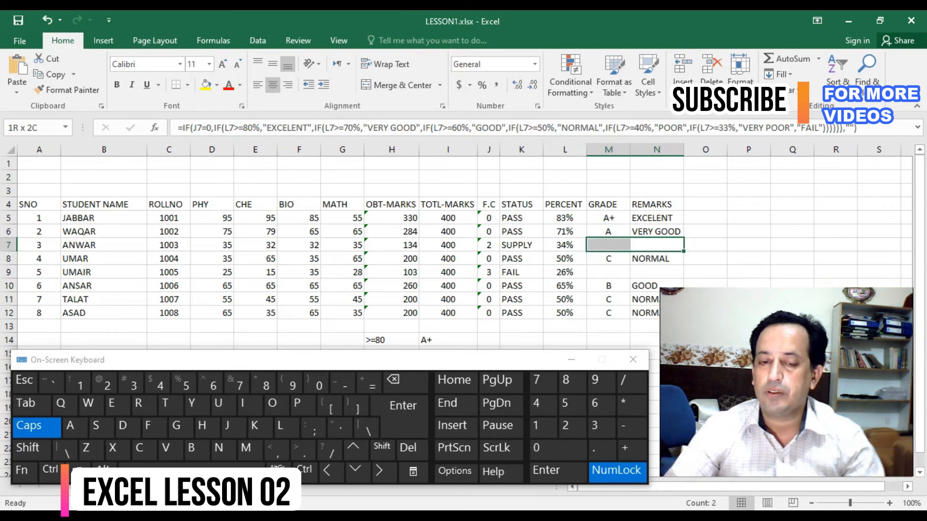
pyautogui.click(608, 218)
pyautogui.click(657, 204)
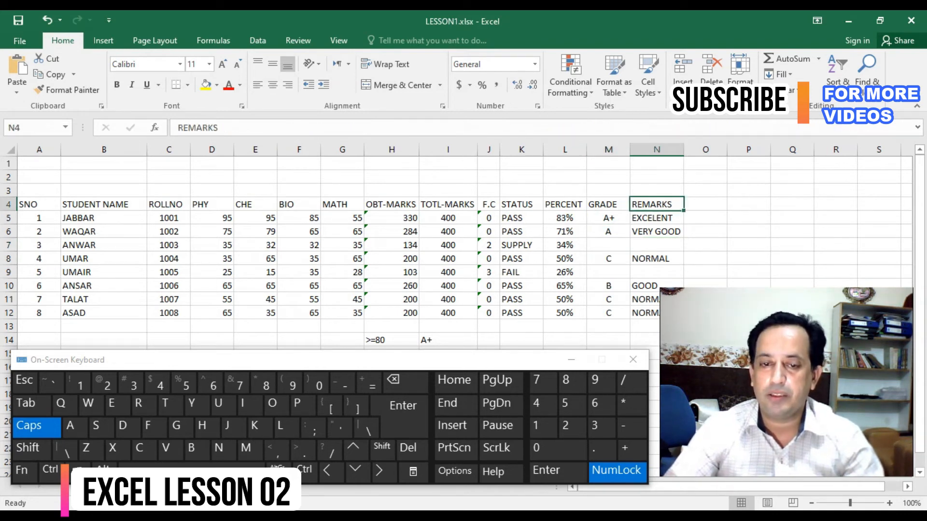
pyautogui.moveTo(657, 204); pyautogui.dragTo(212, 205)
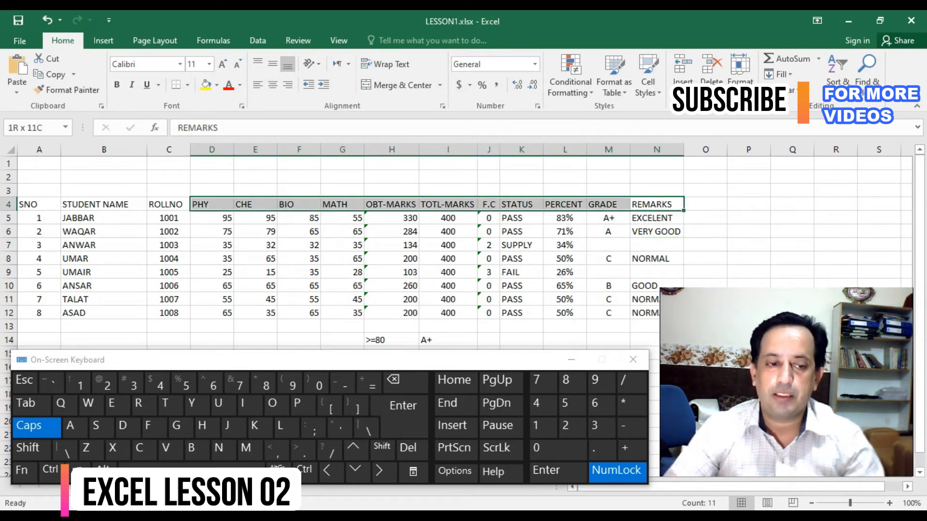
pyautogui.click(299, 246)
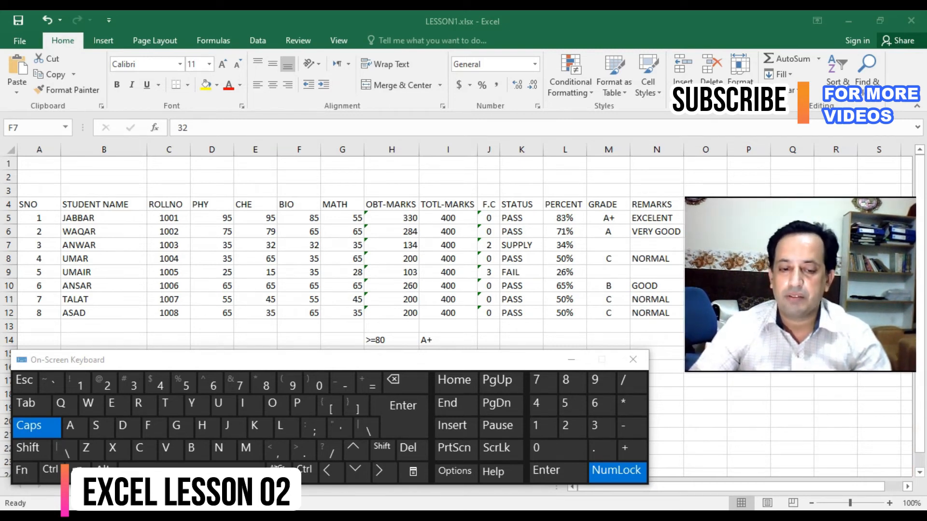
pyautogui.moveTo(309, 359); pyautogui.dragTo(323, 343)
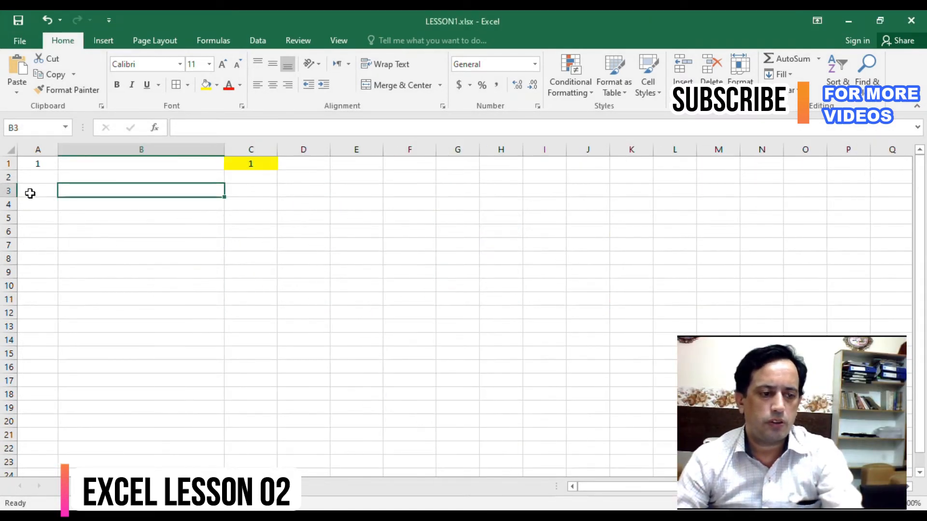
# - Delete row 1, which holds the leftover values in A1 and C1, from the otherwise empty sheet
pyautogui.click(39, 200)
pyautogui.click(40, 163)
pyautogui.hotkey('shift', 'space')
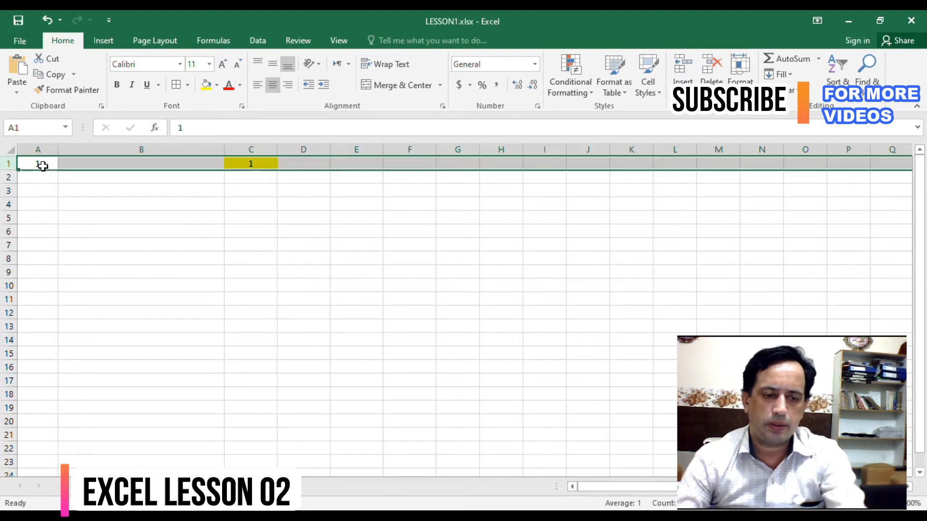
pyautogui.hotkey('ctrl', '-')
# - Enter the label NAME in A4 and the label ROLLNO above it in A3
pyautogui.click(49, 243)
pyautogui.click(38, 230)
pyautogui.click(35, 219)
pyautogui.click(46, 207)
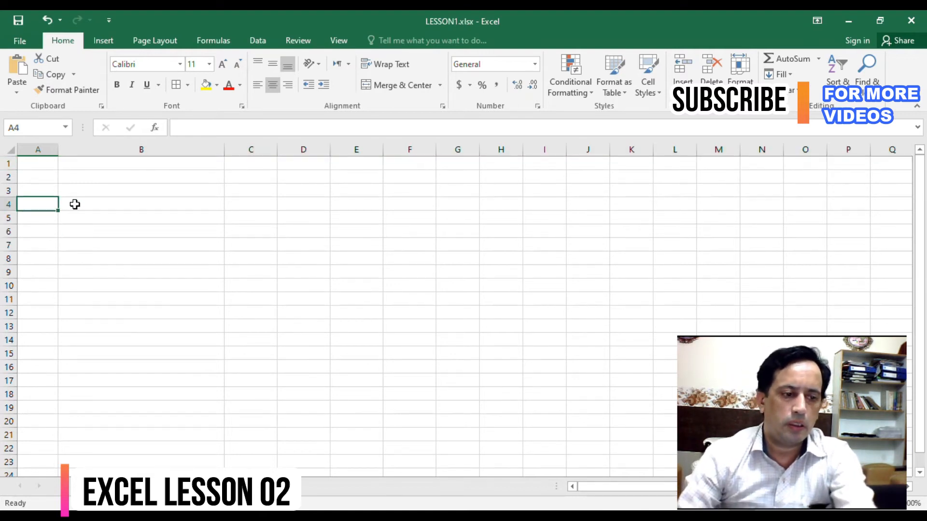
pyautogui.write('NAME')
pyautogui.press('Return')
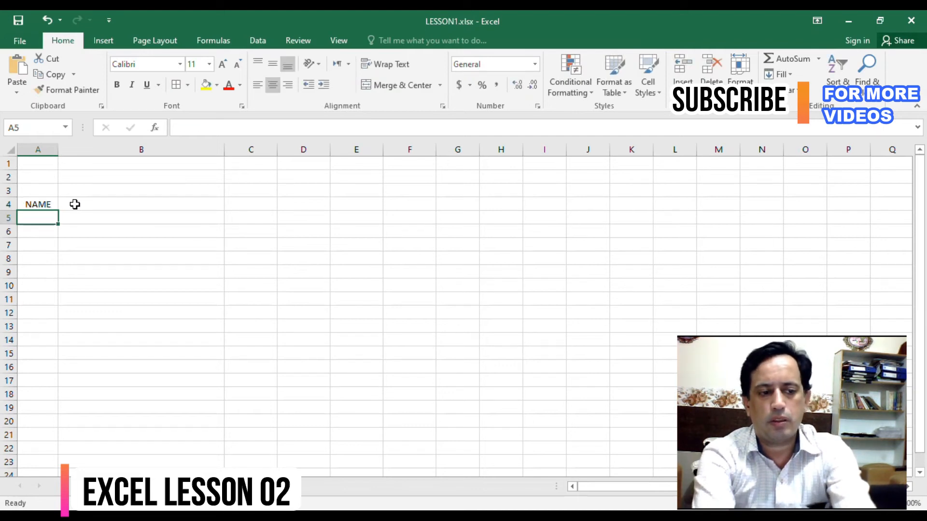
pyautogui.press('Up')
pyautogui.press('Up')
pyautogui.write('RO')
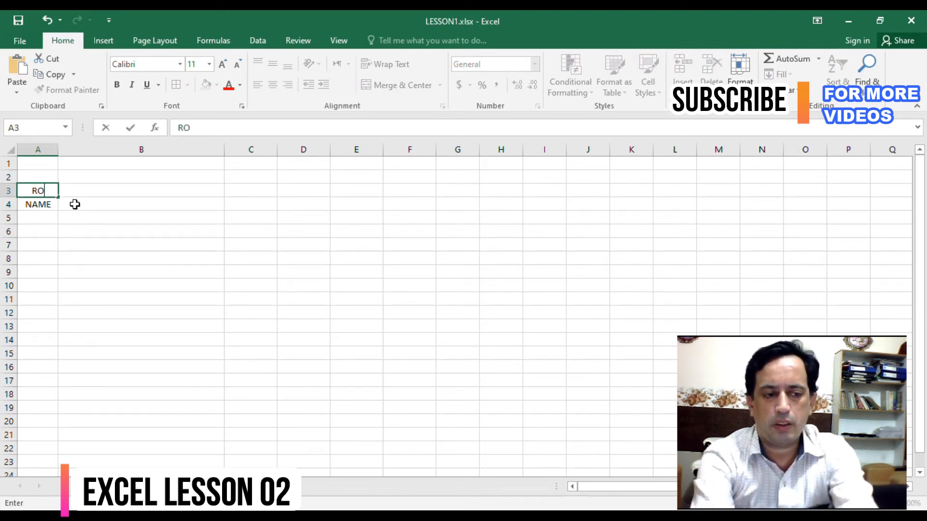
pyautogui.write('LLNO')
pyautogui.press('Return')
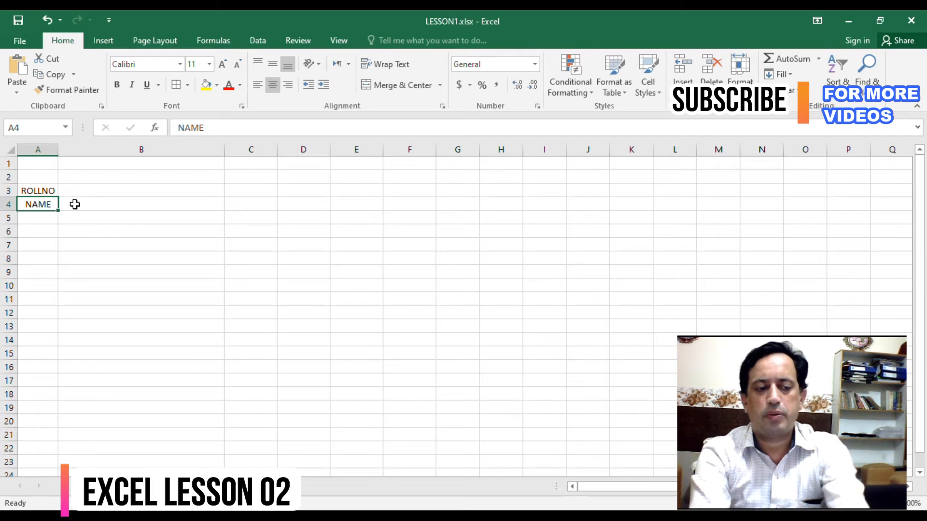
# - Insert a blank row between the ROLLNO and NAME labels
pyautogui.hotkey('shift', 'space')
pyautogui.hotkey('ctrl', 'shift', '+')
pyautogui.press('Down')
pyautogui.press('Down')
pyautogui.press('Down')
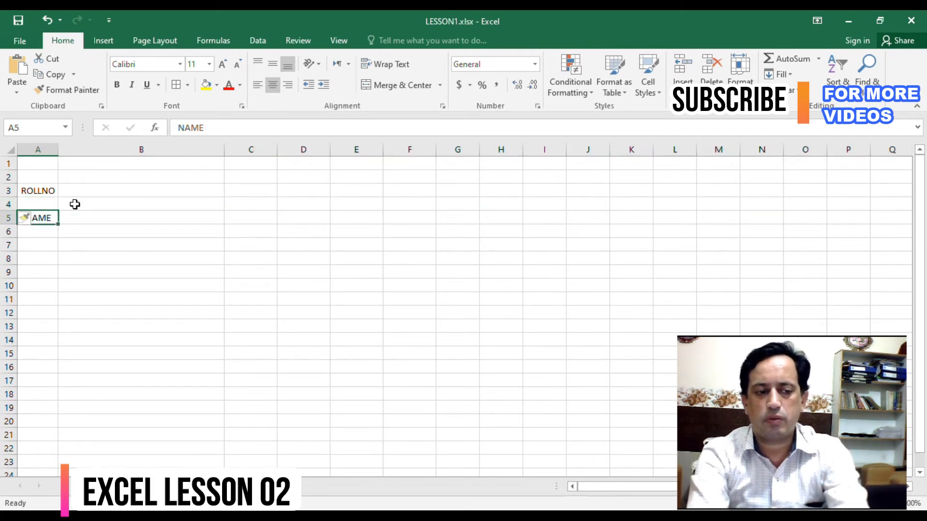
# - Enter the column headings SNO in A8 and SUBJECT NAME in B8
pyautogui.press('Down')
pyautogui.write('SNO')
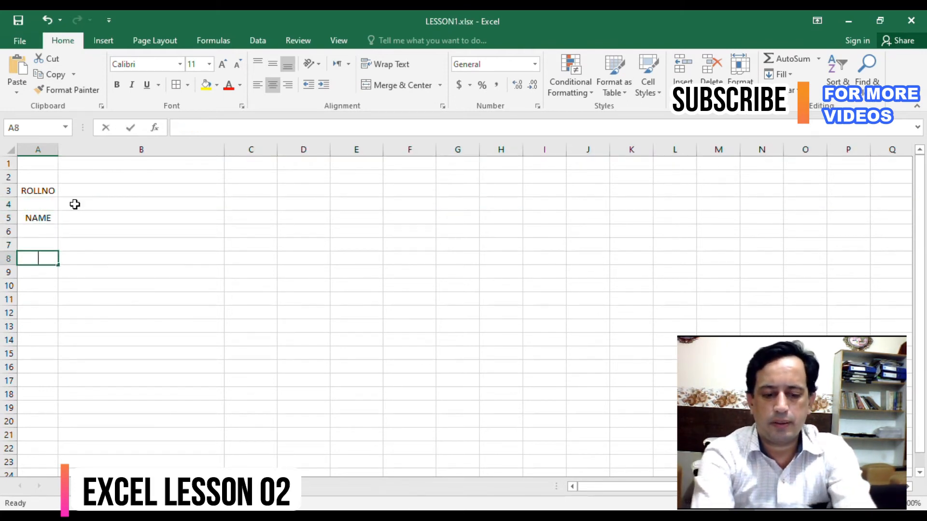
pyautogui.press('Tab')
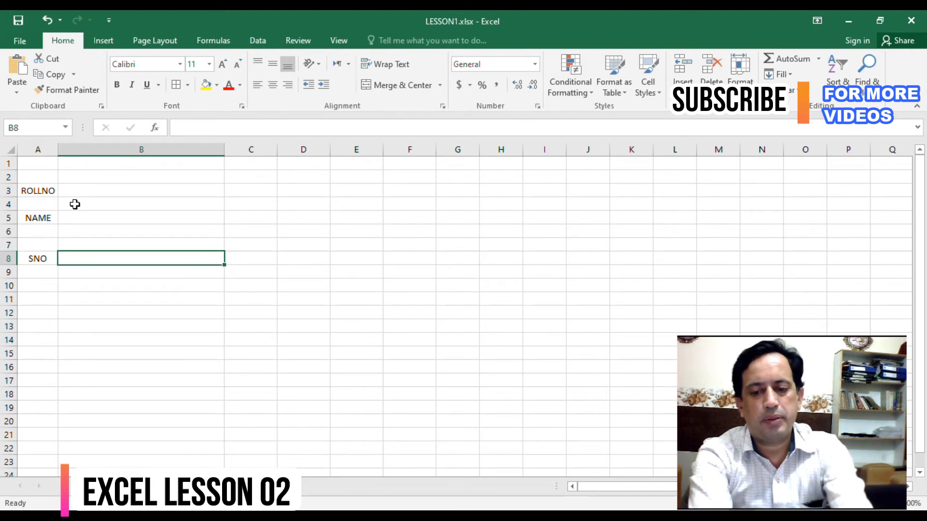
pyautogui.write('SUBJECT M')
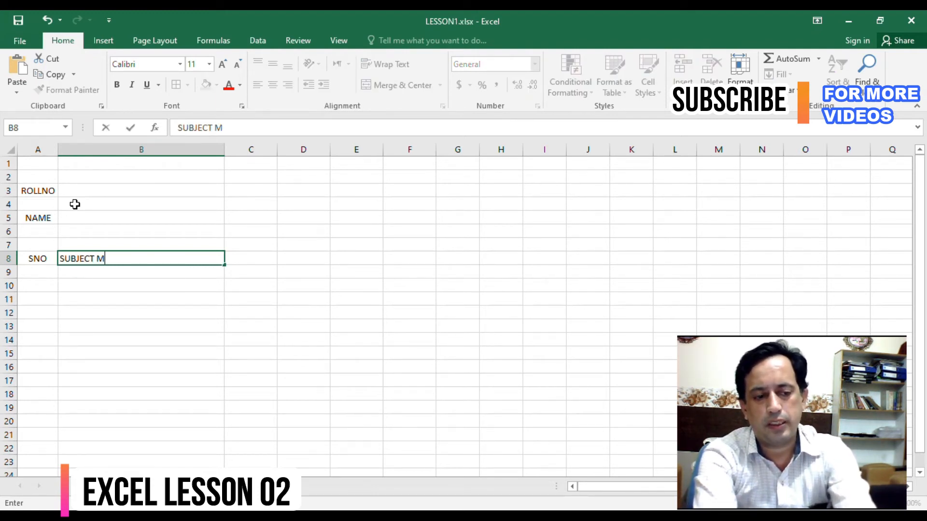
pyautogui.press('BackSpace')
pyautogui.write('NAME')
pyautogui.press('Tab')
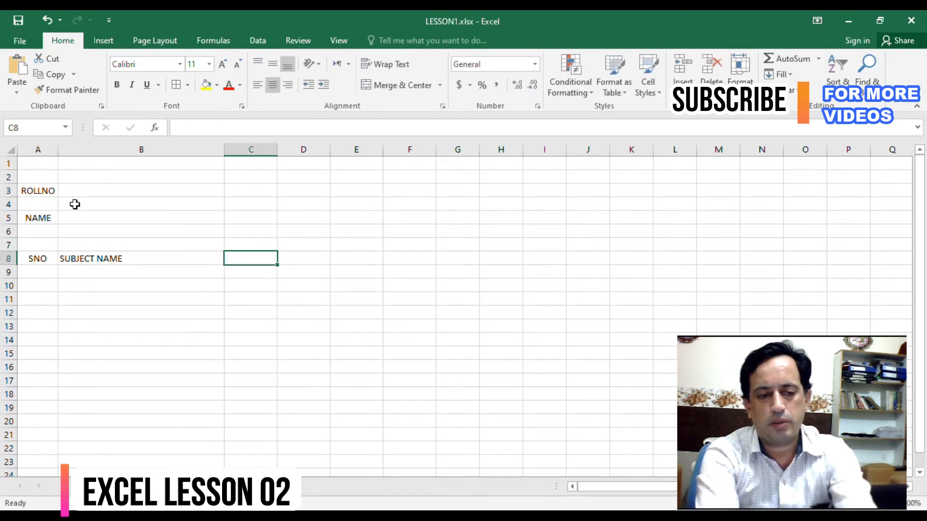
# - Add the column headings 0BT-MARK in C8 and T-MARKS in D8
pyautogui.write('0BT')
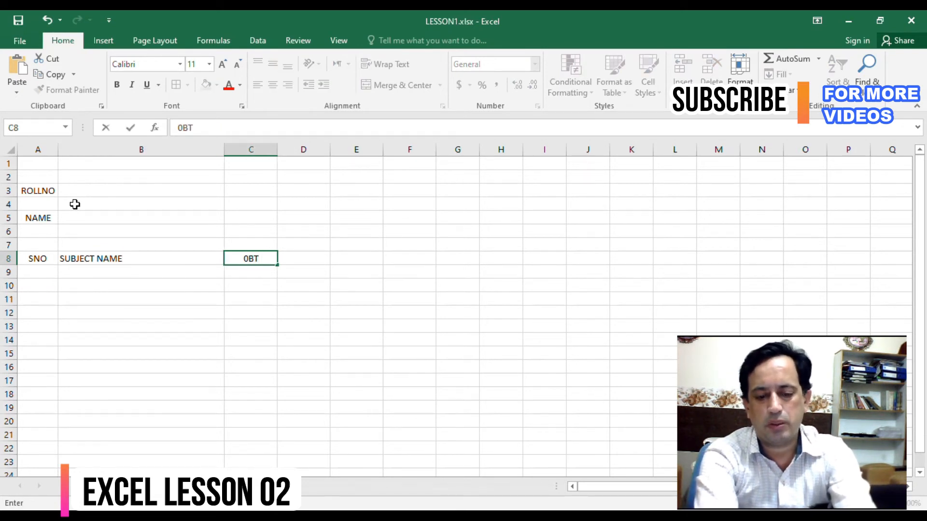
pyautogui.write('-MARK')
pyautogui.press('Tab')
pyautogui.write('T')
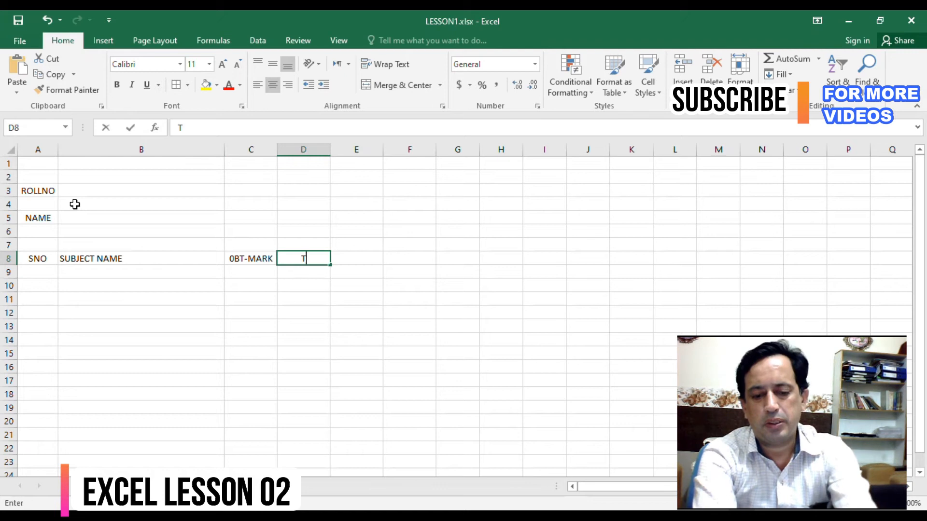
pyautogui.write('-MARKS')
pyautogui.press('Tab')
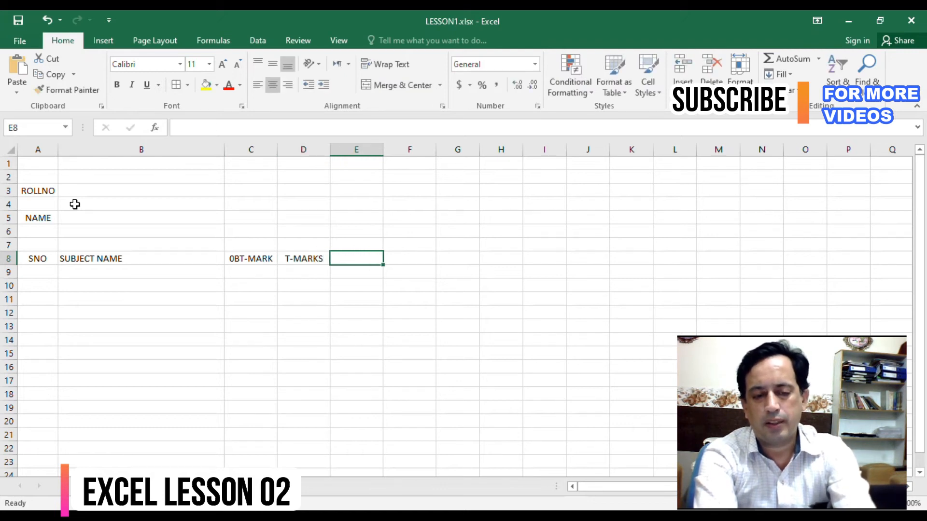
pyautogui.write('REMARKS')
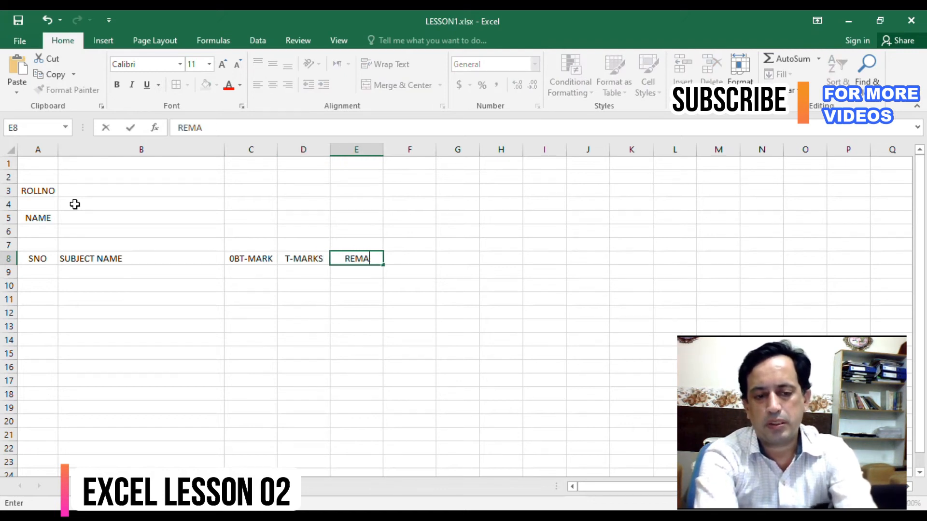
pyautogui.press('Tab')
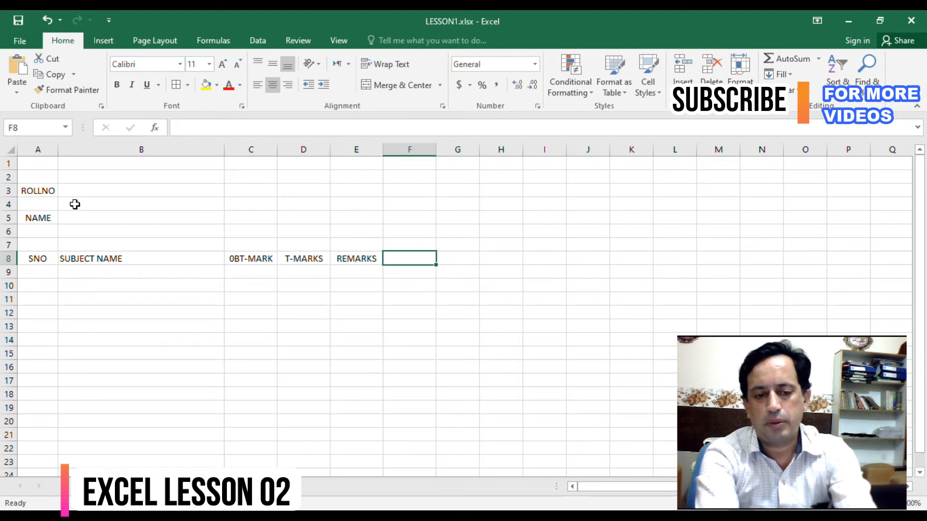
pyautogui.press('Left')
# - Complete the row 8 headings with STATUS in E8 and REMARKS in F8
pyautogui.write('STATUS')
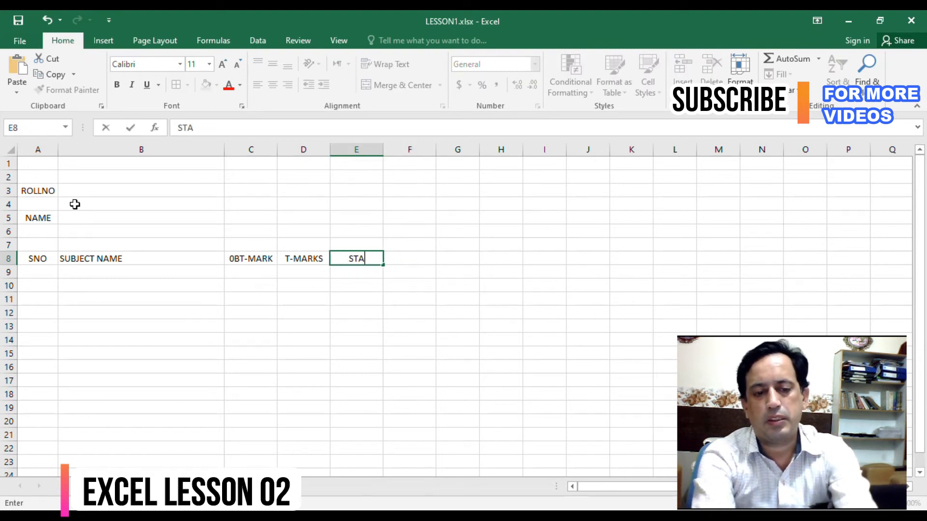
pyautogui.press('Tab')
pyautogui.write('REMARK')
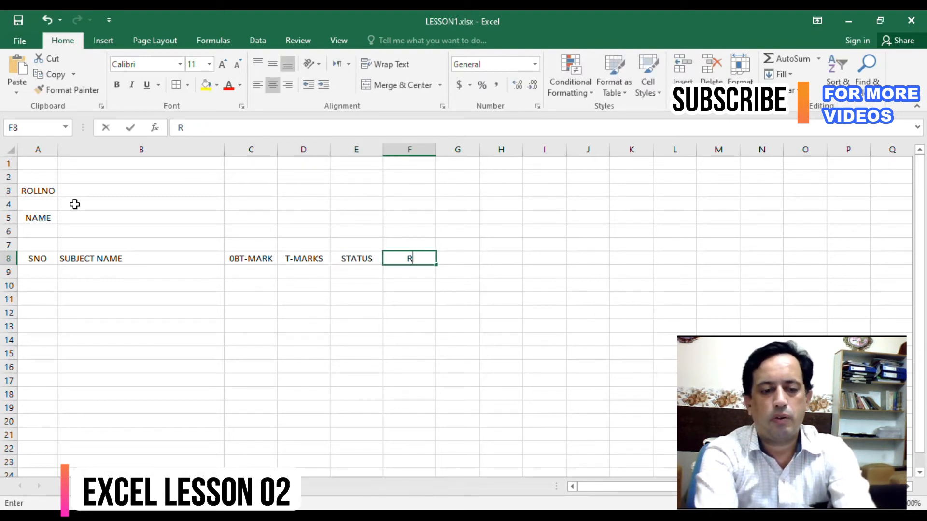
pyautogui.press('BackSpace')
pyautogui.press('BackSpace')
pyautogui.write('RKS')
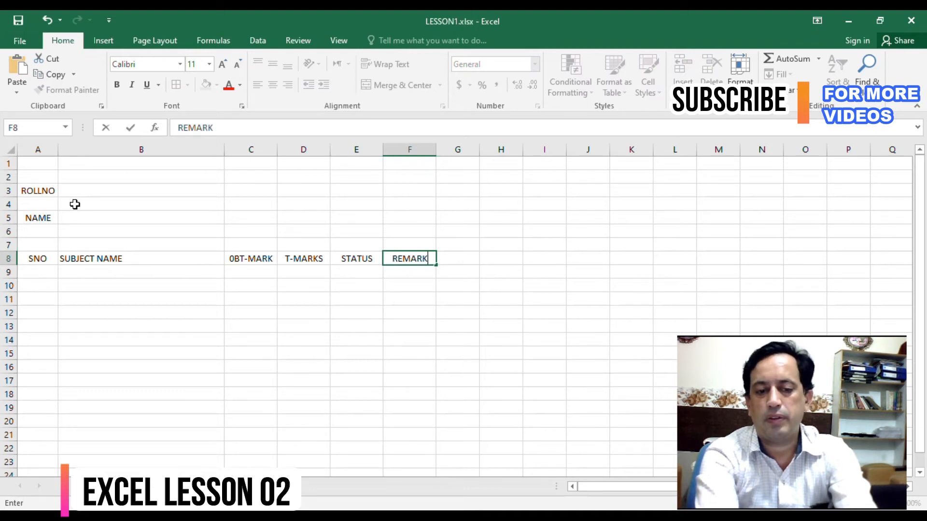
pyautogui.press('Return')
# - Enter the serial numbers 1 to 4 under SNO in A9 to A12
pyautogui.press('Left')
pyautogui.press('Left')
pyautogui.press('Left')
pyautogui.press('Left')
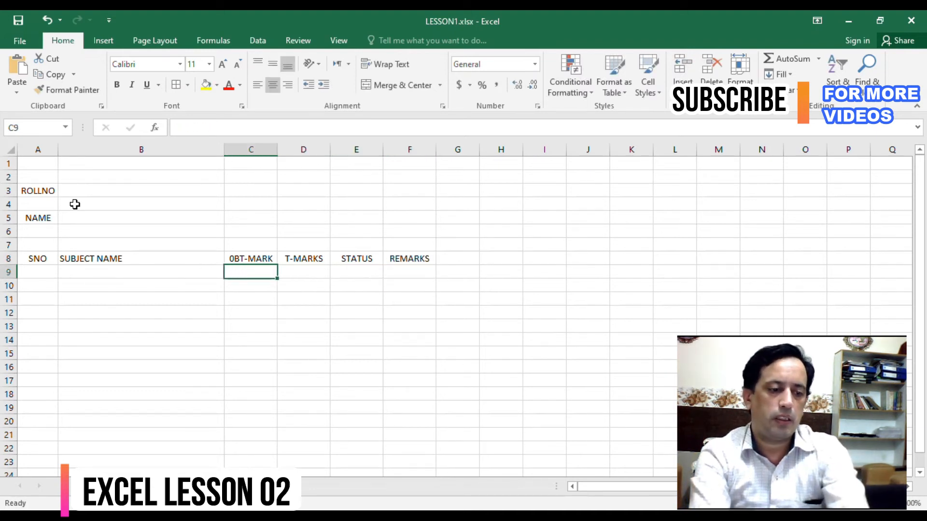
pyautogui.write('1')
pyautogui.press('Return')
pyautogui.write('2')
pyautogui.press('Return')
pyautogui.write('3')
pyautogui.press('Return')
pyautogui.write('4')
pyautogui.press('Return')
# - Check the subject headings on the student marks sheet and enter PHYSICS as the first subject name in B9
pyautogui.press('Right')
pyautogui.press('Up')
pyautogui.press('Up')
pyautogui.press('Up')
pyautogui.press('Up')
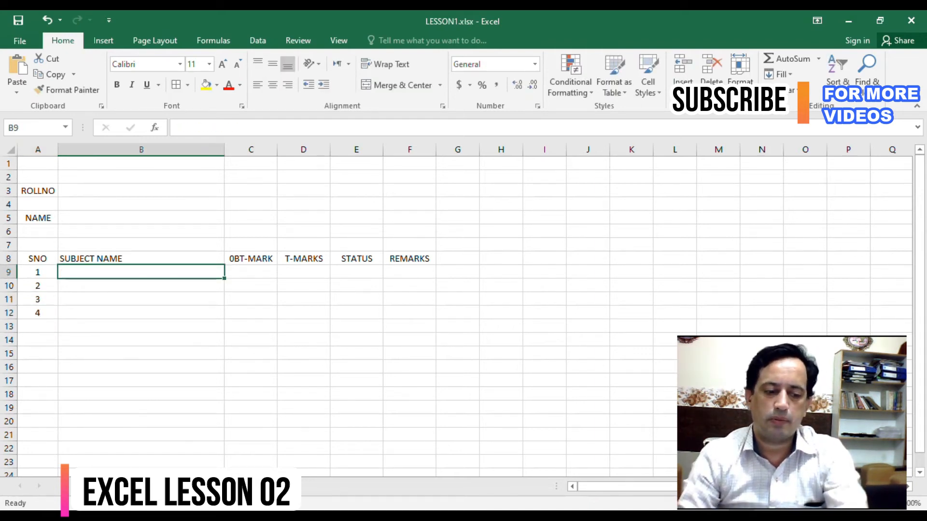
pyautogui.click(129, 486)
pyautogui.click(199, 206)
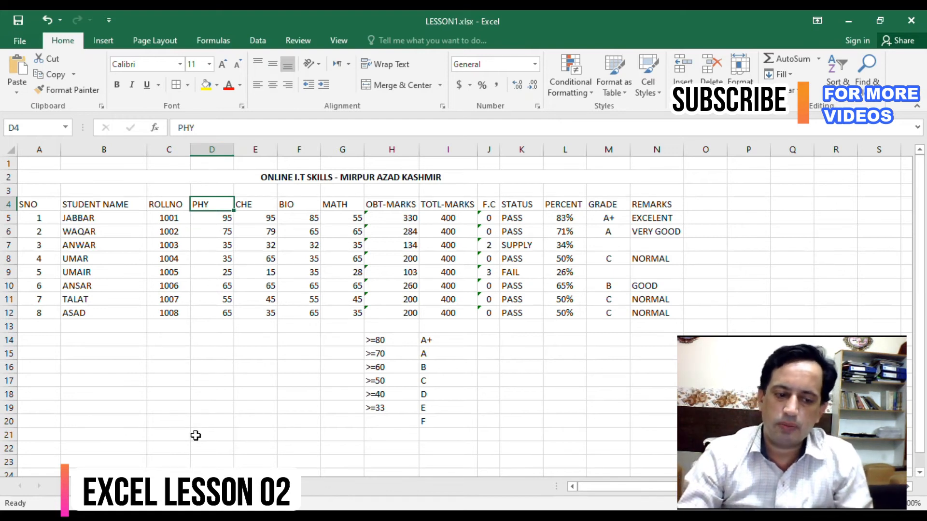
pyautogui.click(193, 487)
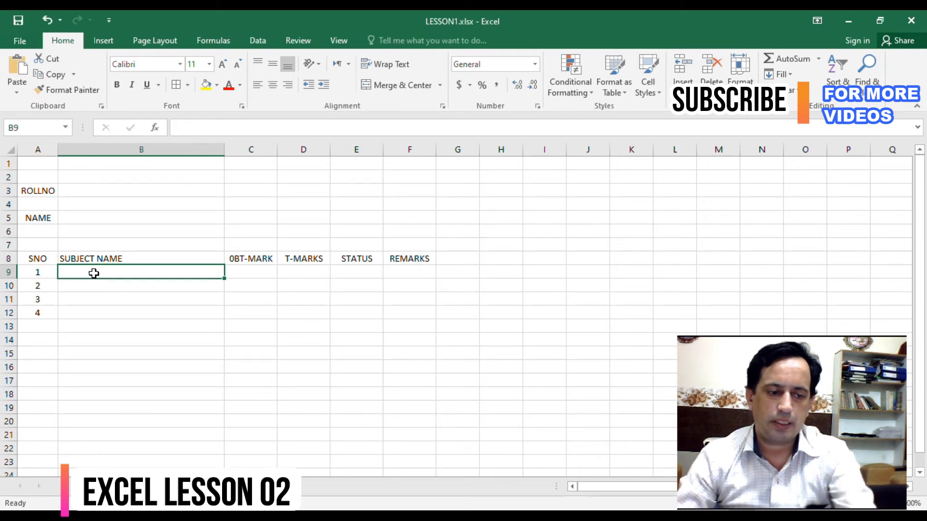
pyautogui.write('PHY')
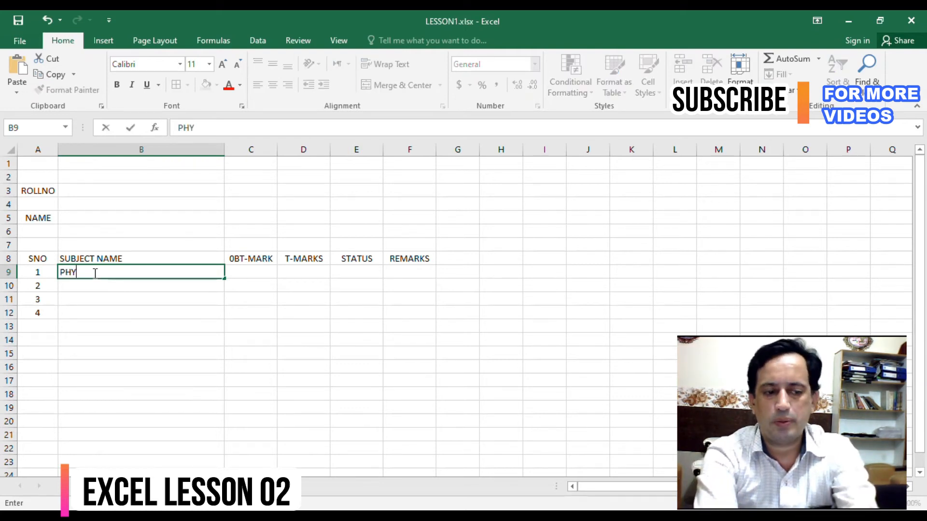
pyautogui.write('SIC')
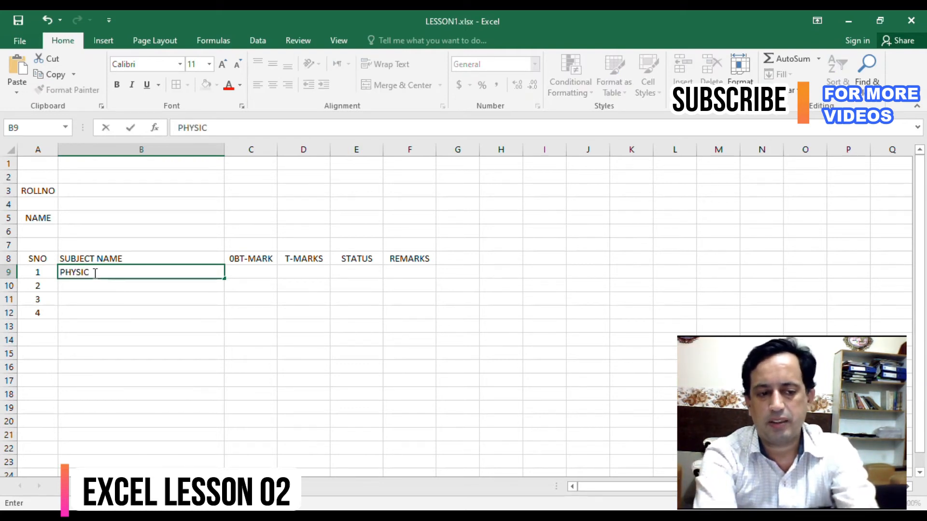
pyautogui.press('Return')
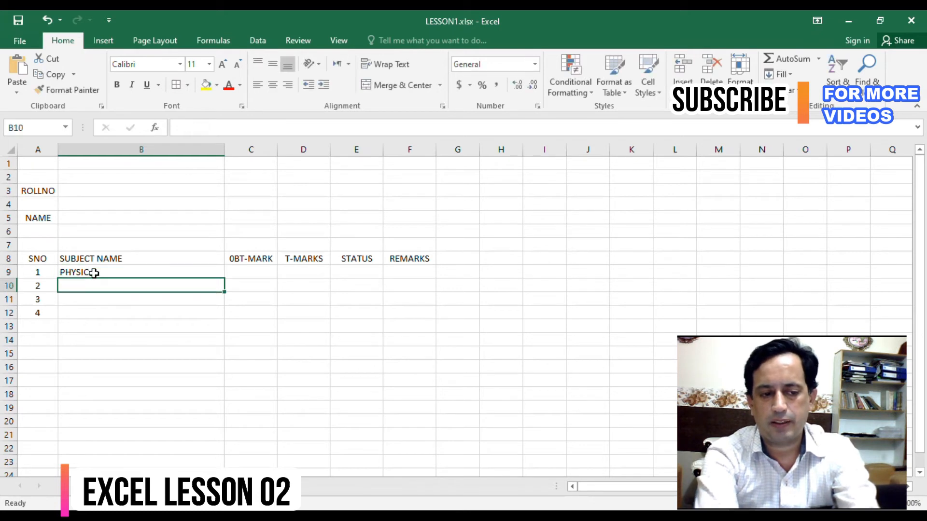
pyautogui.click(94, 273)
pyautogui.doubleClick(94, 273)
pyautogui.write('S')
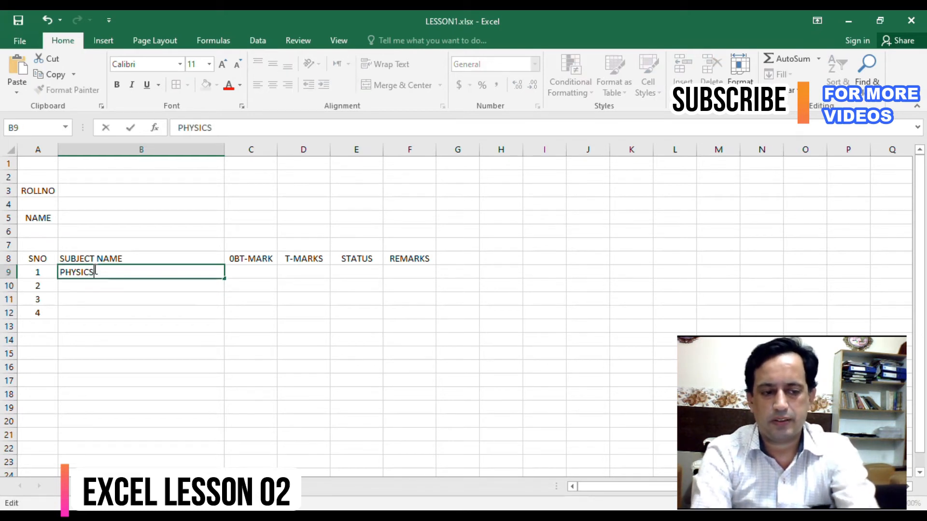
pyautogui.press('Return')
# - Enter the remaining subject names CHEMISTRY, BIO and MATH in B10 to B12
pyautogui.write('CH')
pyautogui.press('BackSpace')
pyautogui.write('HEMISTRY')
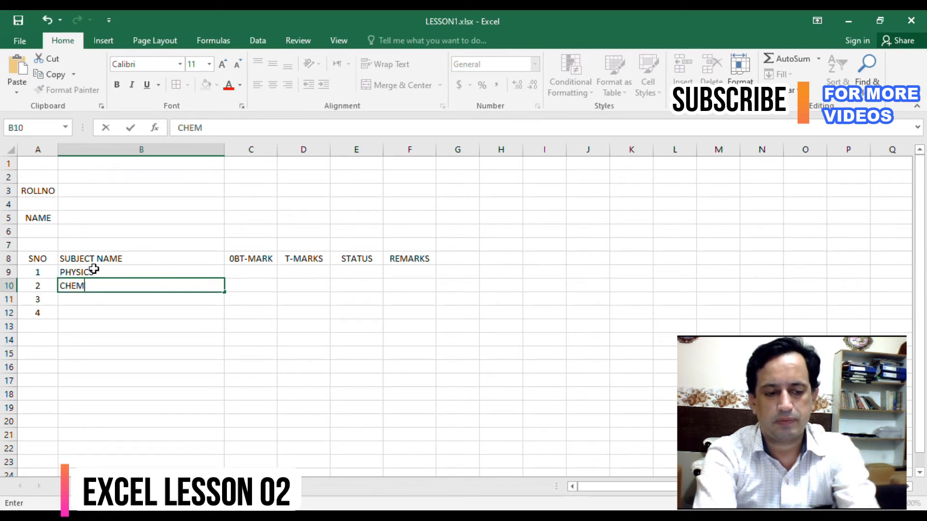
pyautogui.hotkey('ctrl', 'Return')
pyautogui.press('Return')
pyautogui.write('BIO')
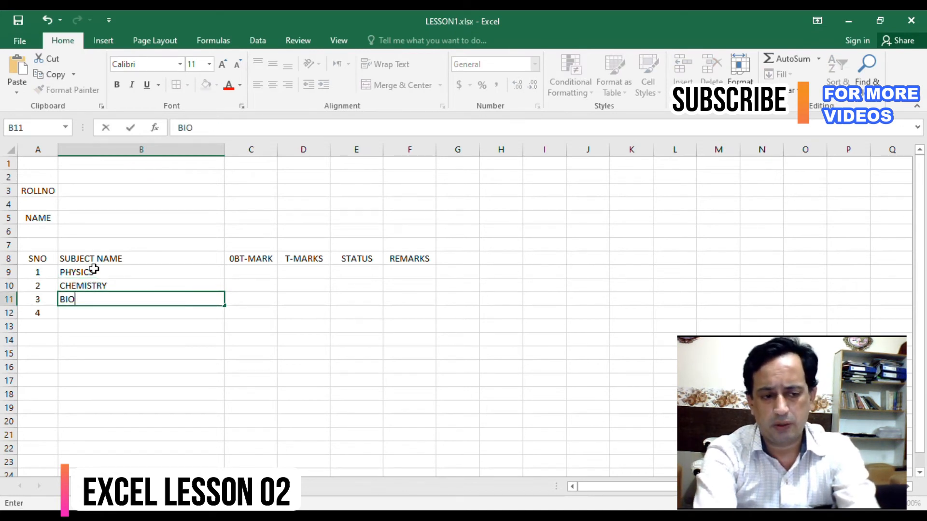
pyautogui.press('Return')
pyautogui.write('MATH')
pyautogui.press('Tab')
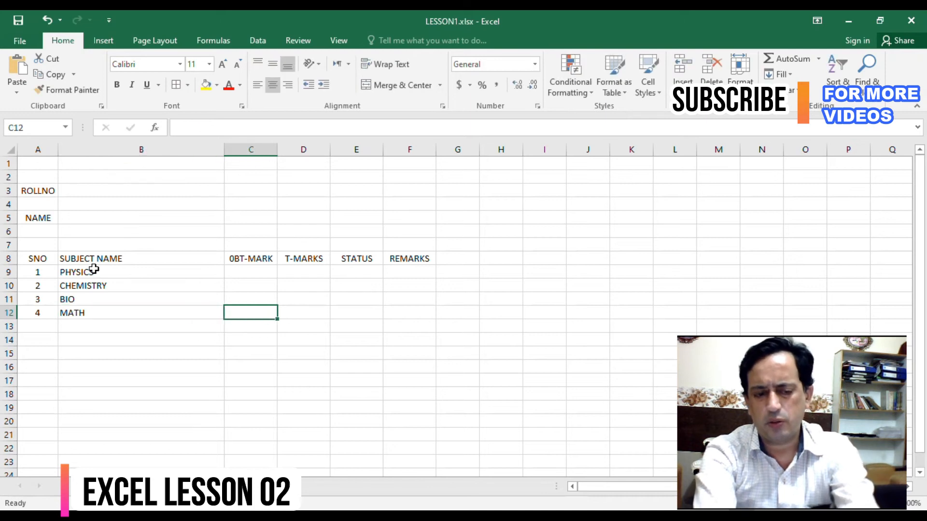
# - Fill cell A1 of the result sheet with yellow
pyautogui.press('Up')
pyautogui.press('Up')
pyautogui.press('Up')
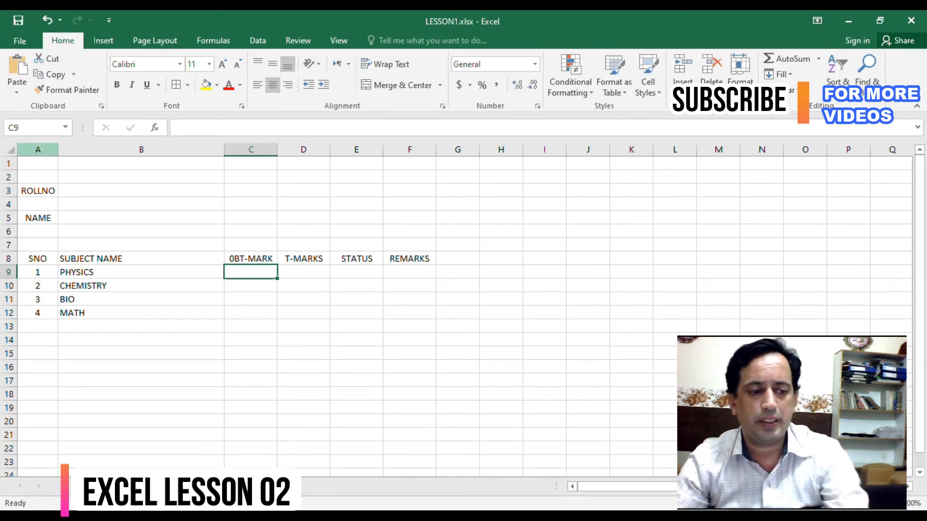
pyautogui.click(37, 163)
pyautogui.click(206, 85)
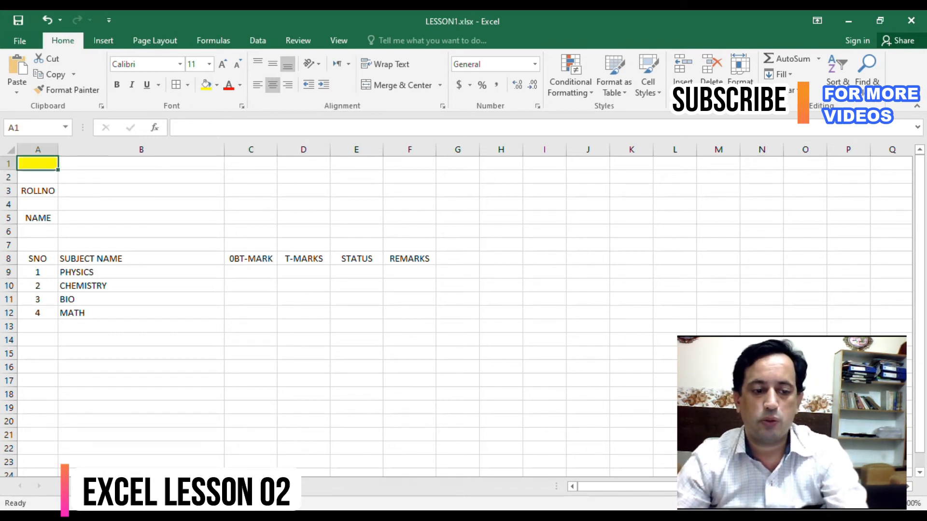
# - Select the student records A5:N12, without the headings, on the student marks sheet
pyautogui.click(250, 273)
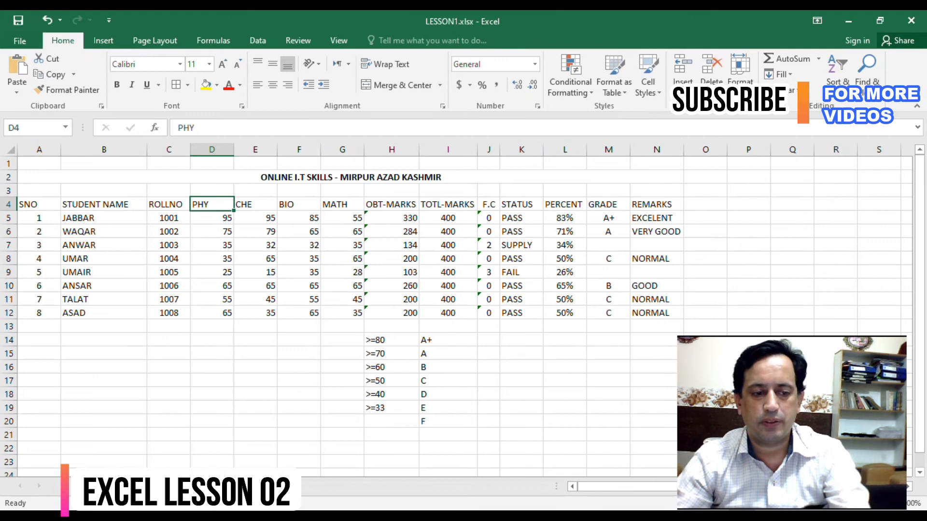
pyautogui.moveTo(38, 218); pyautogui.dragTo(656, 312)
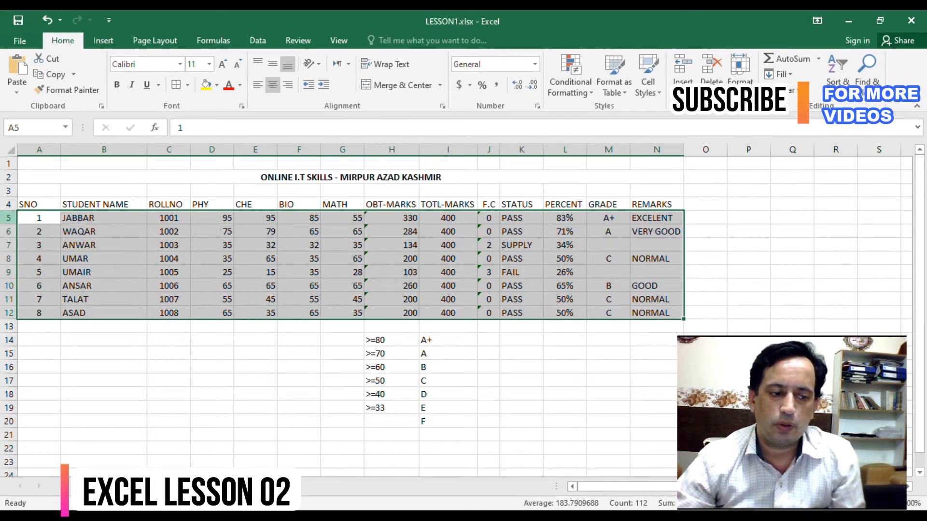
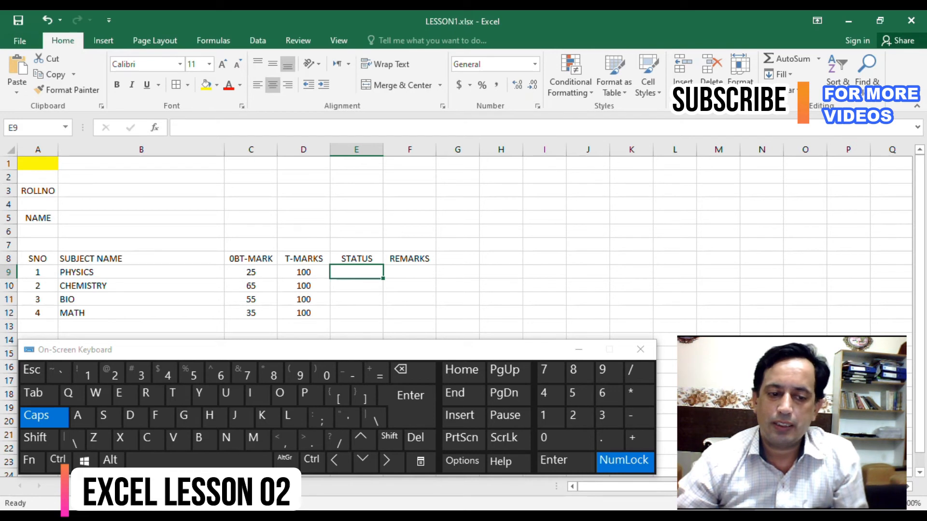
# - Enter the percentage formula =C9/D9*100 in the STATUS cell E9 for PHYSICS
pyautogui.write('=')
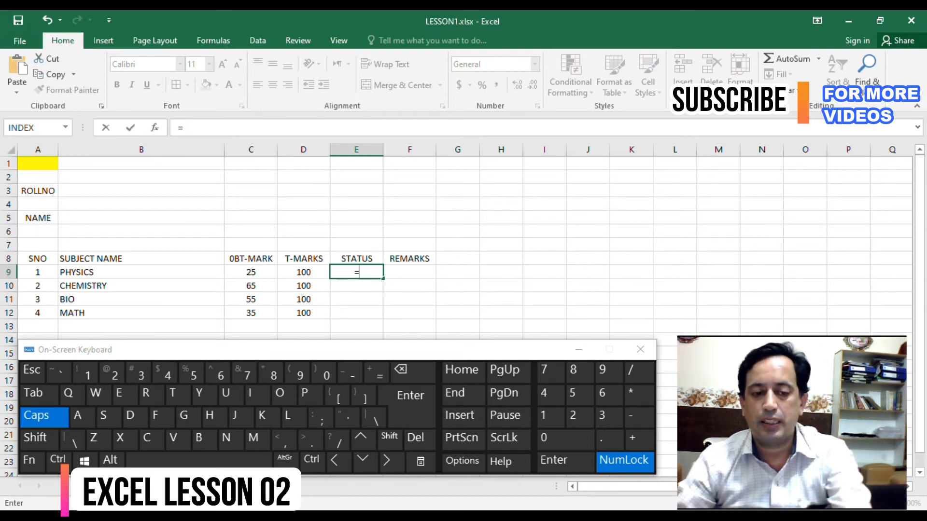
pyautogui.click(250, 272)
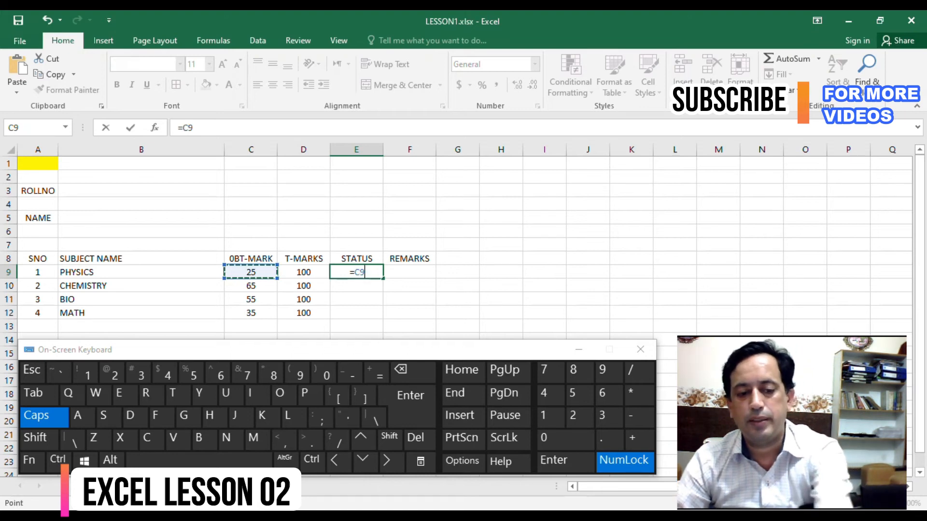
pyautogui.click(304, 273)
pyautogui.click(251, 286)
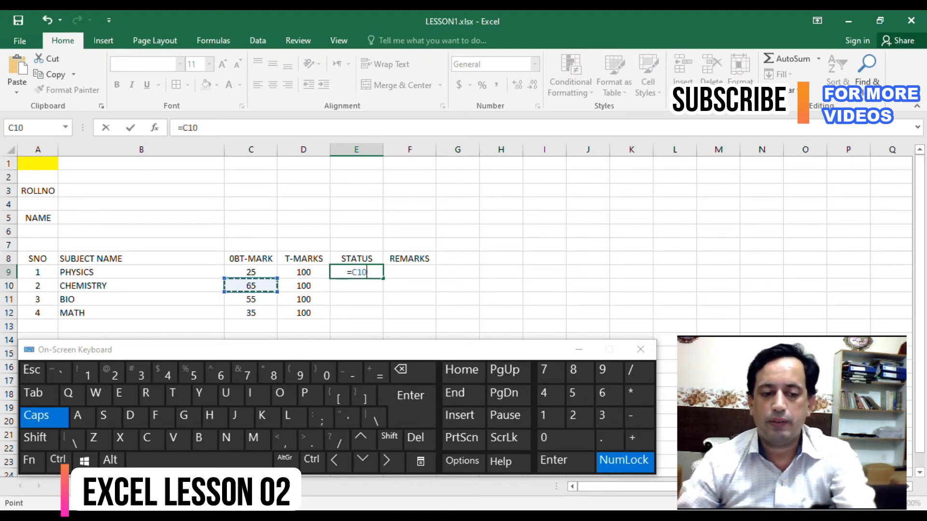
pyautogui.click(250, 272)
pyautogui.click(631, 372)
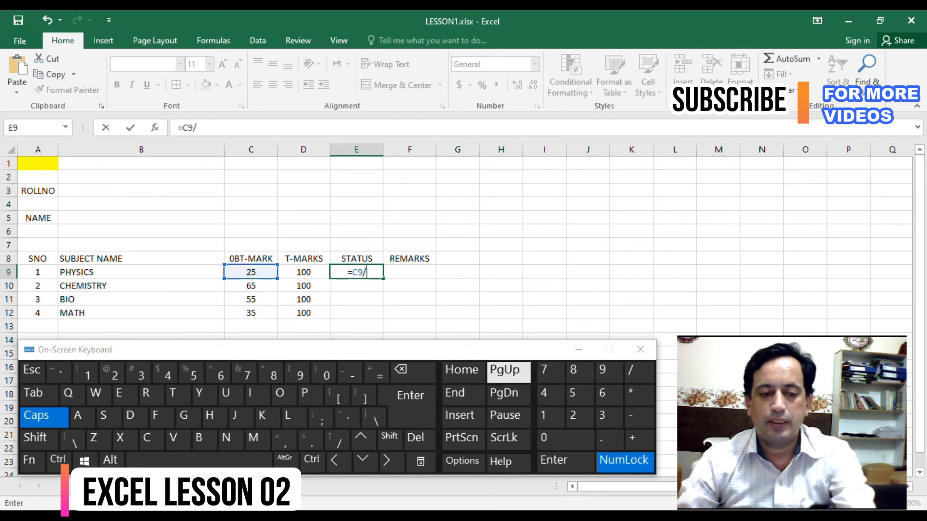
pyautogui.click(304, 272)
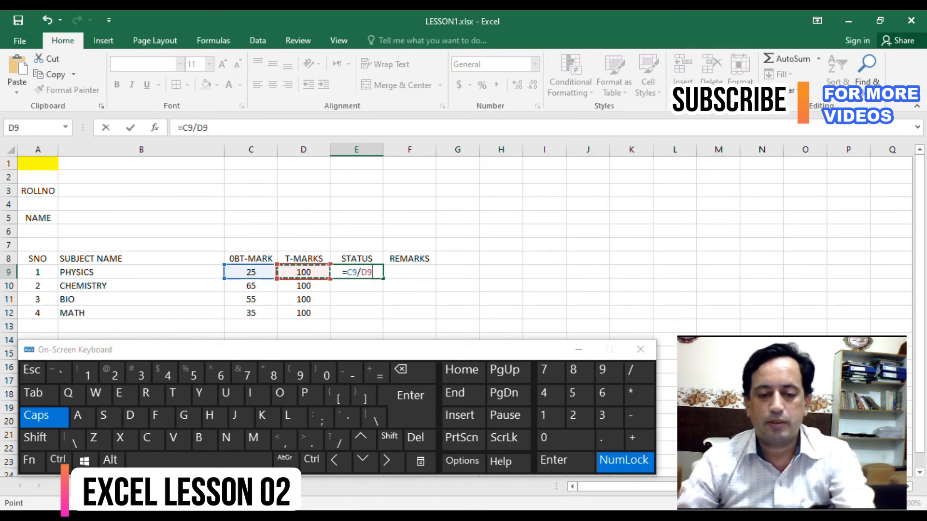
pyautogui.write('*100')
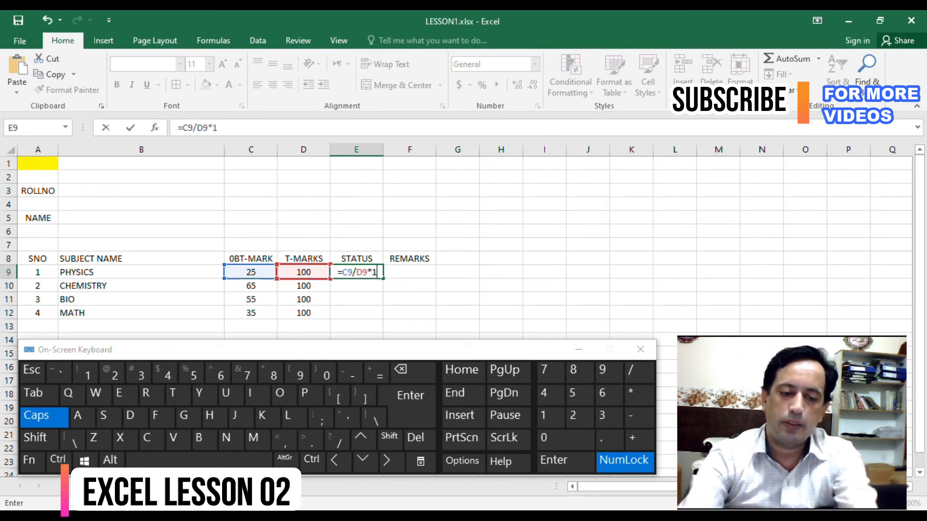
pyautogui.press('Return')
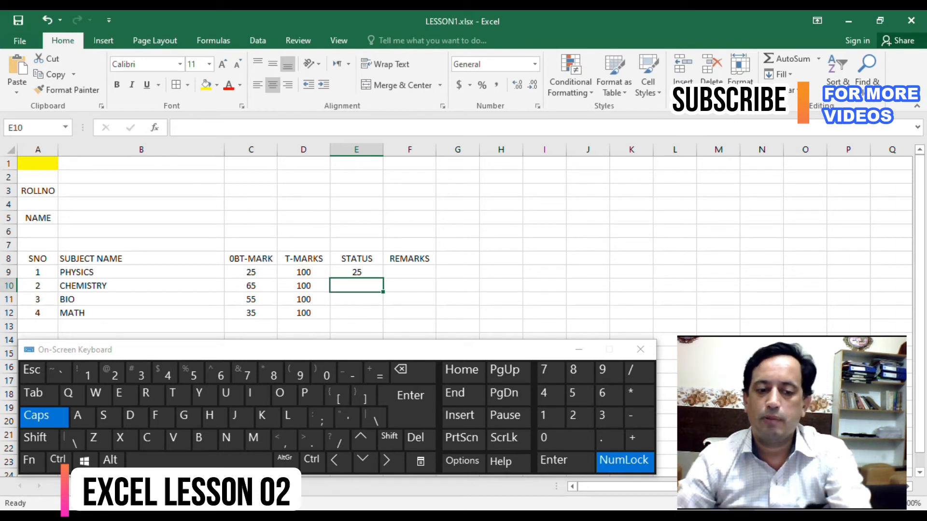
# - Copy the expression C9/D9*100, without the equals sign, from the formula in E9
pyautogui.click(356, 272)
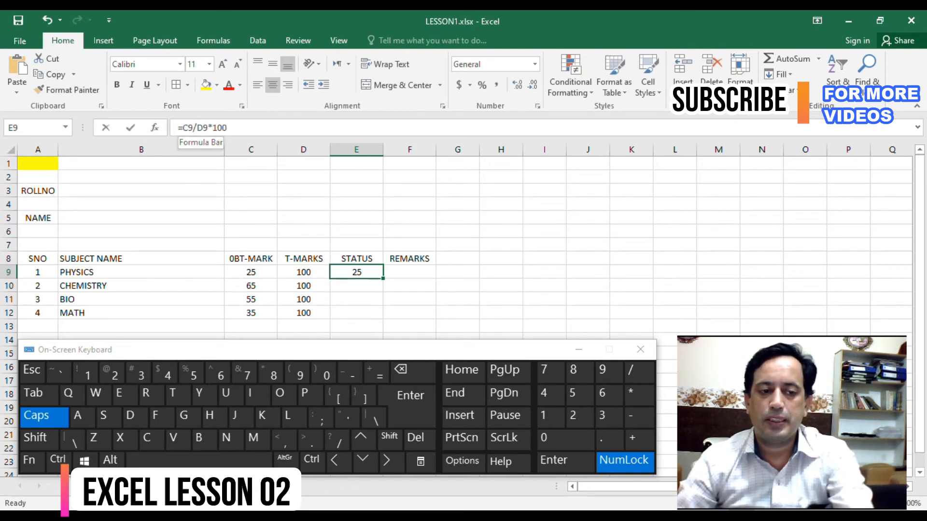
pyautogui.click(182, 127)
pyautogui.moveTo(227, 128); pyautogui.dragTo(183, 128)
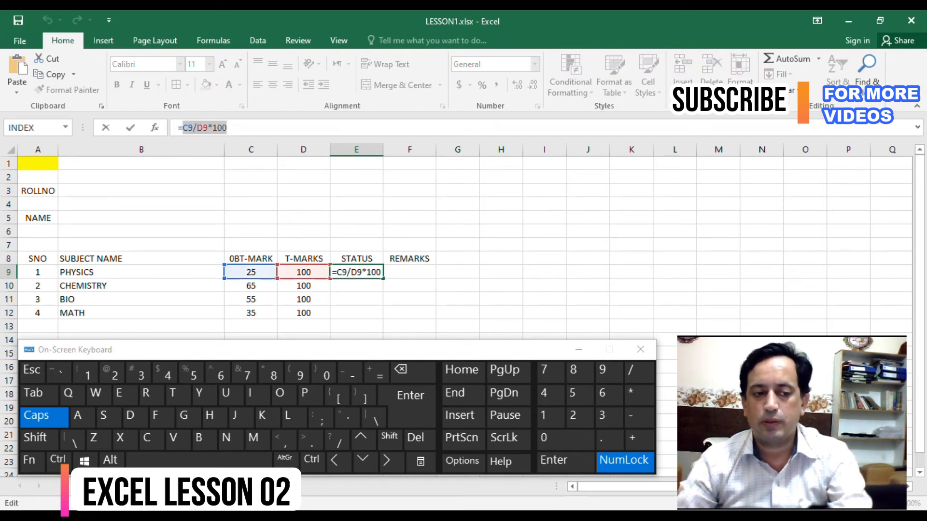
pyautogui.hotkey('ctrl', 'c')
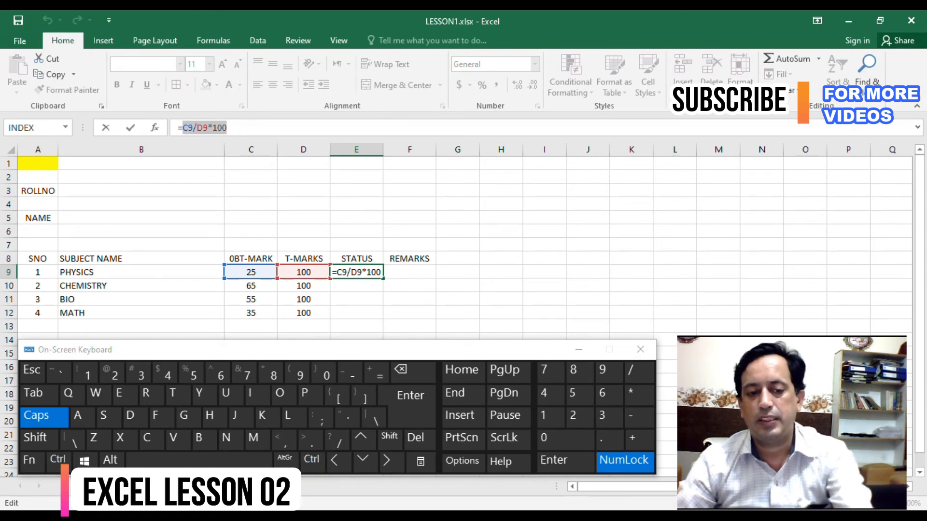
pyautogui.press('Escape')
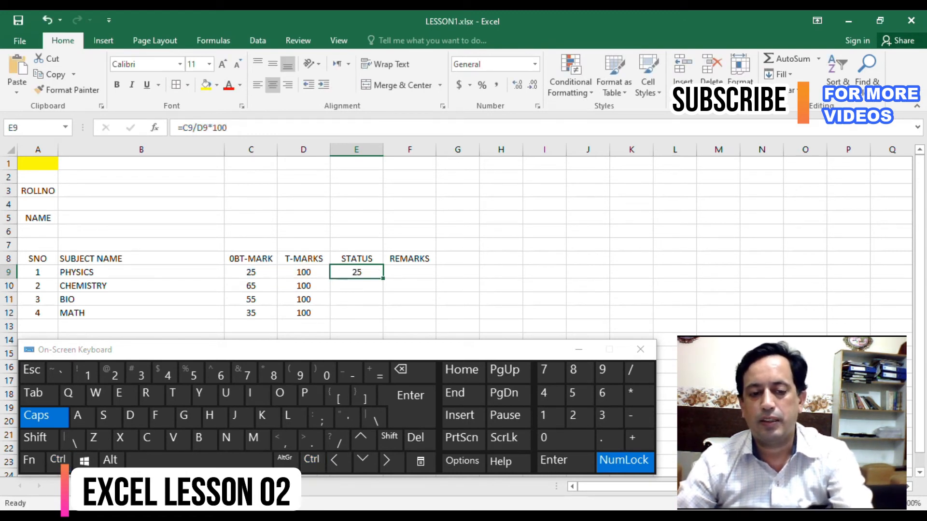
pyautogui.press('Down')
pyautogui.press('Up')
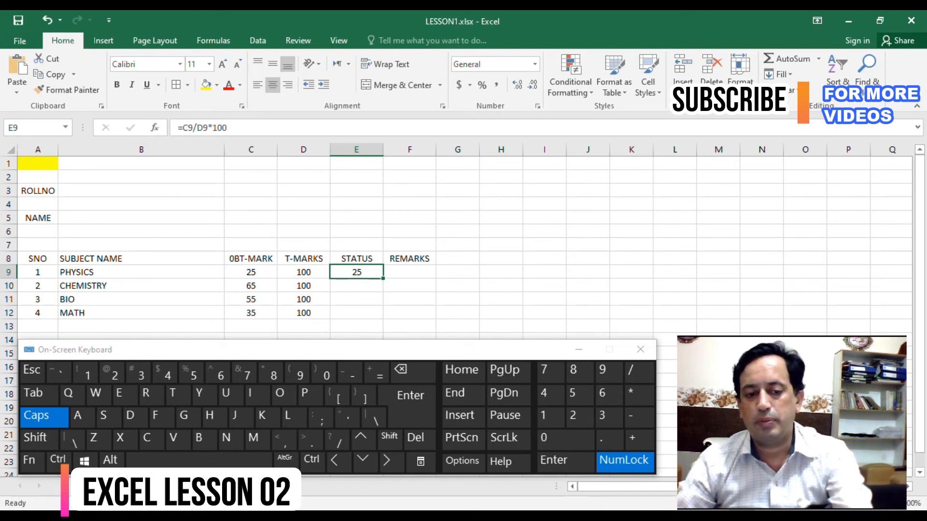
pyautogui.press('Down')
pyautogui.press('Up')
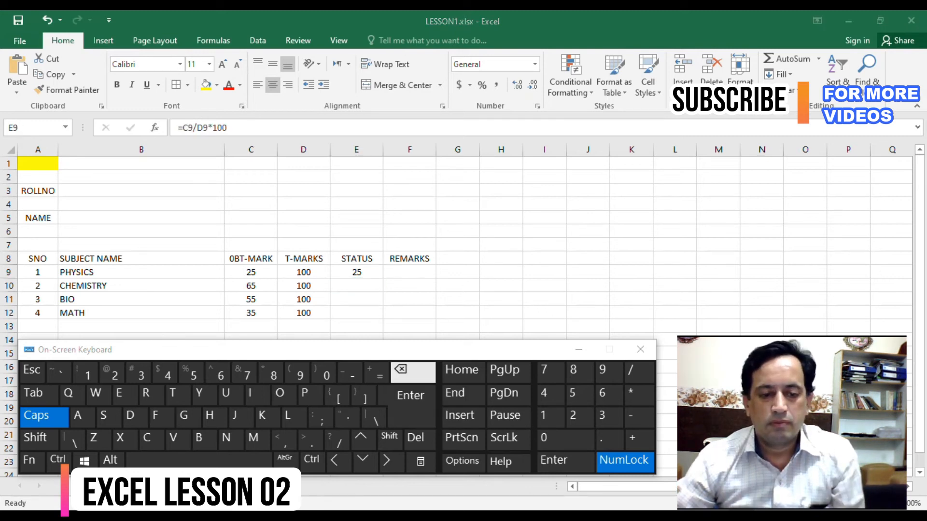
pyautogui.click(357, 272)
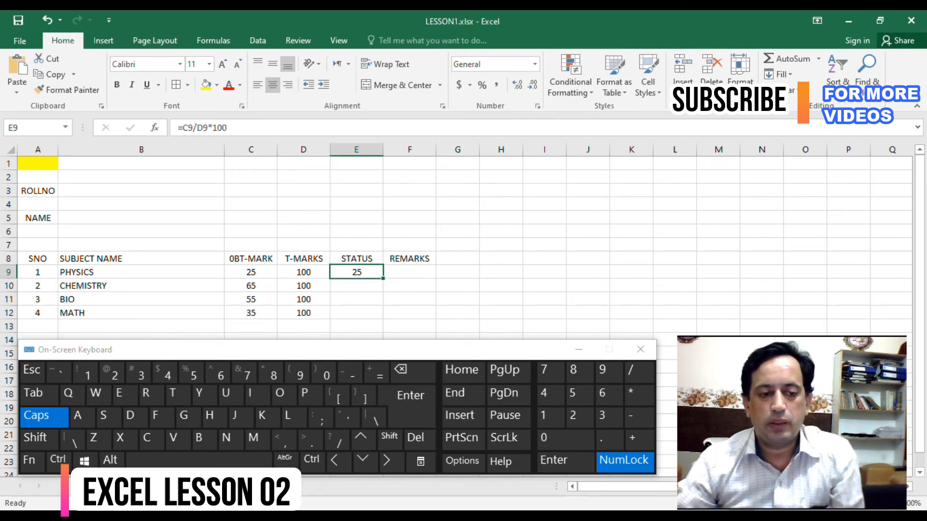
pyautogui.click(228, 128)
pyautogui.moveTo(182, 128); pyautogui.dragTo(227, 128)
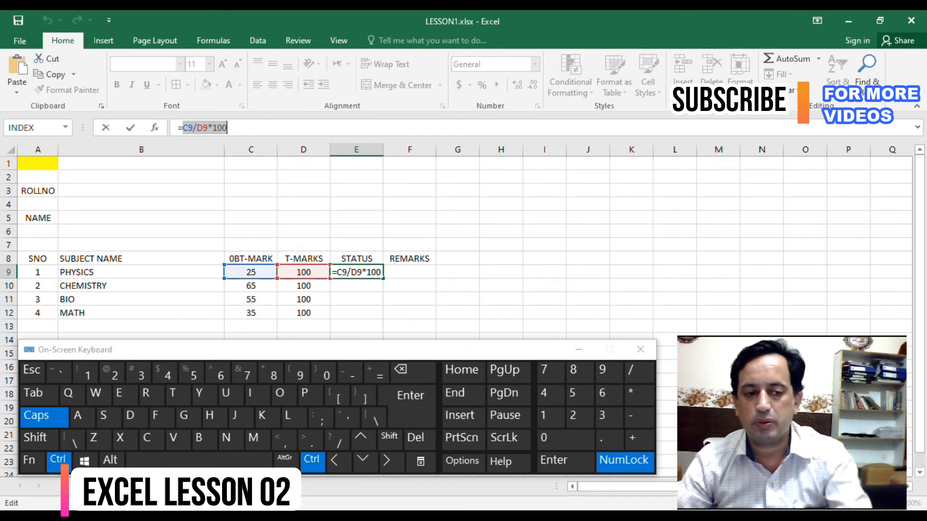
pyautogui.hotkey('ctrl', 'Return')
# - Replace the formula in E9 with an IF function whose logical test is (C9/D9*100)>=33, reusing the copied expression
pyautogui.write('=')
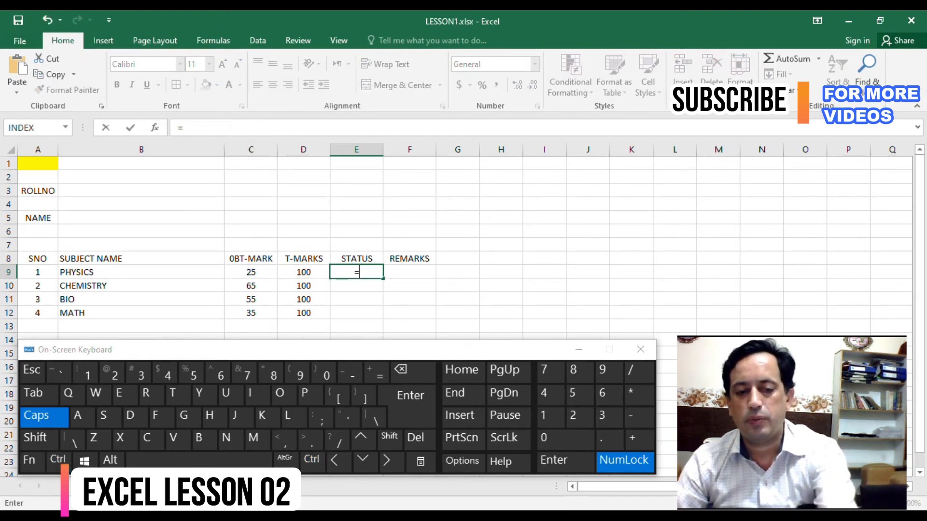
pyautogui.click(65, 128)
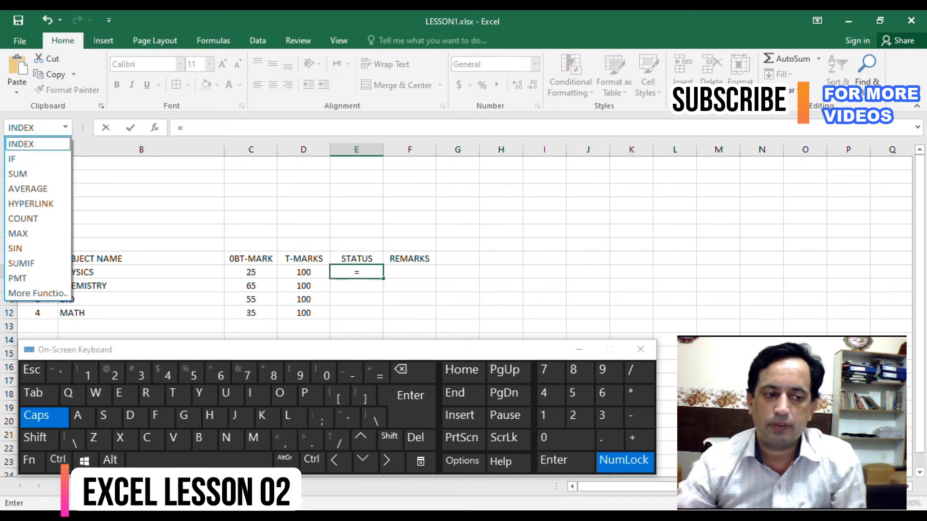
pyautogui.click(19, 159)
pyautogui.moveTo(531, 139); pyautogui.dragTo(578, 146)
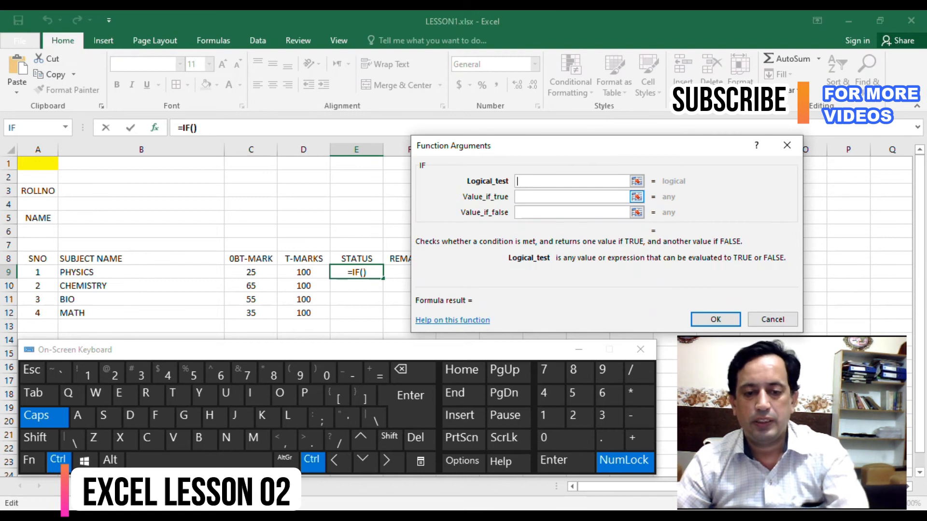
pyautogui.hotkey('ctrl', 'v')
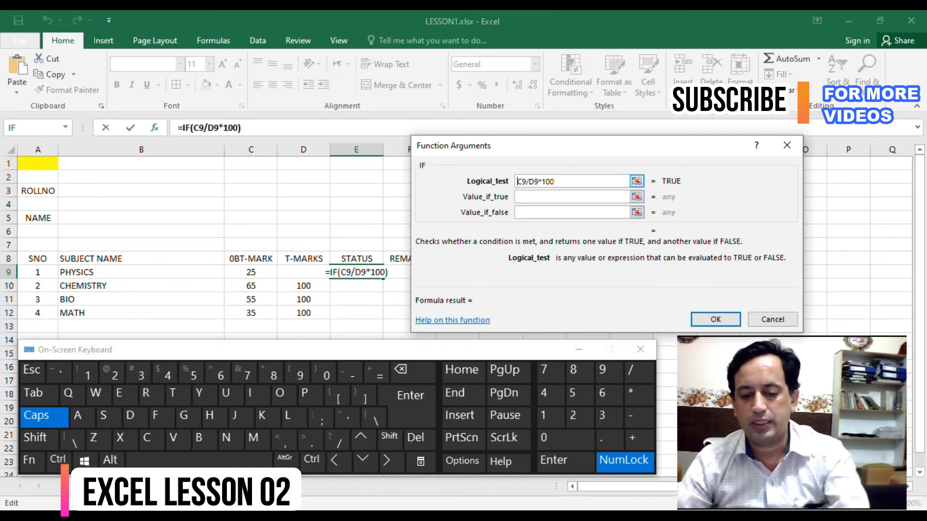
pyautogui.write('(')
pyautogui.write(')')
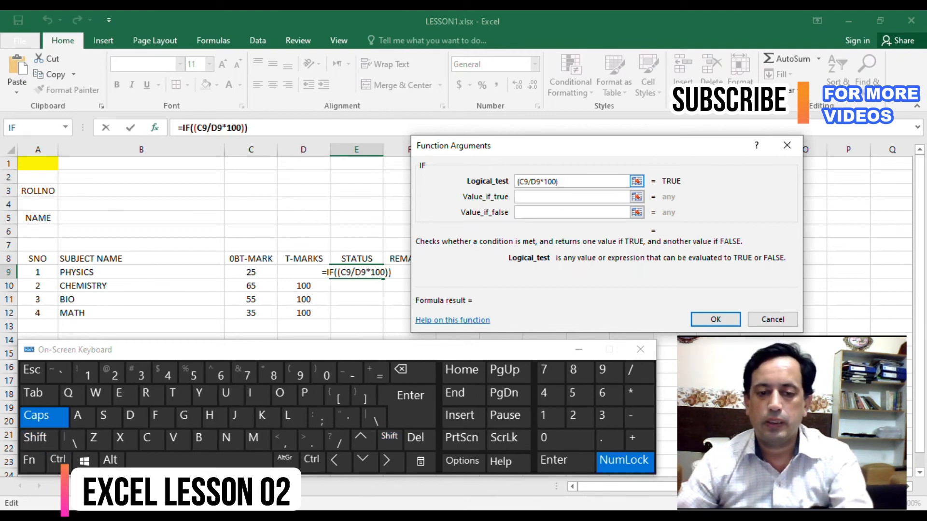
pyautogui.press('shift')
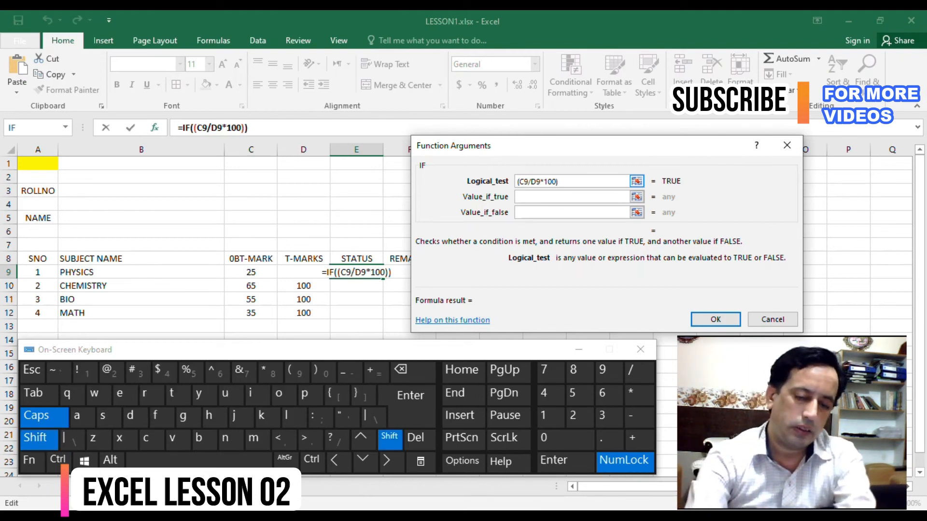
pyautogui.write('>=')
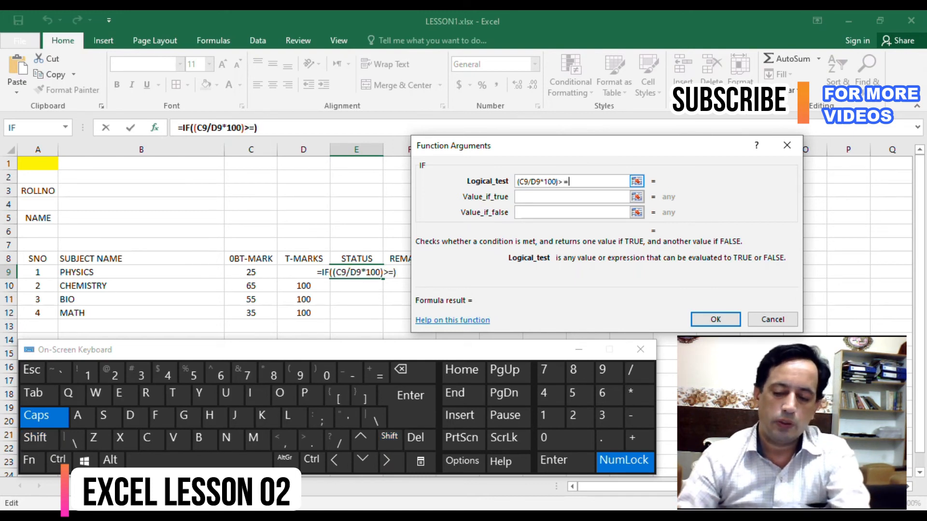
pyautogui.write('33')
pyautogui.press('Tab')
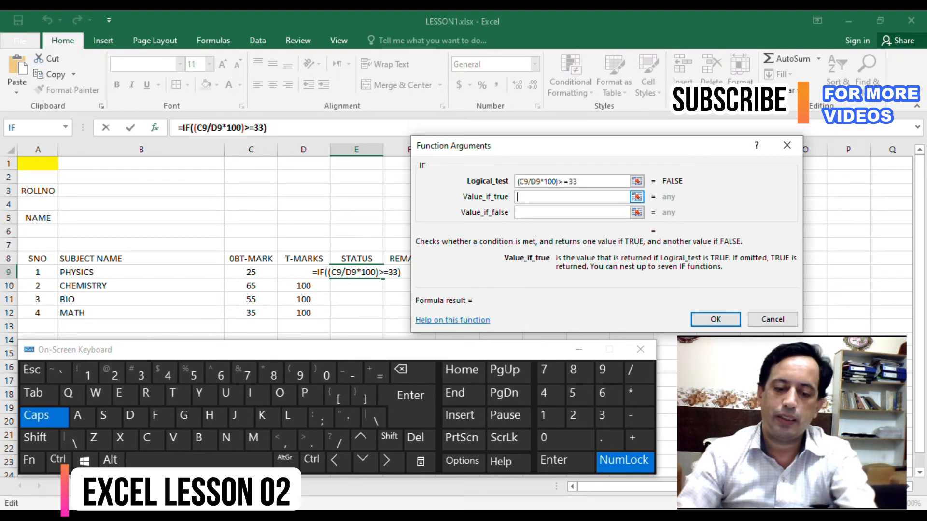
# - Have the IF function return PASS when true and FAIL when false, and complete it in E9
pyautogui.write('PASS')
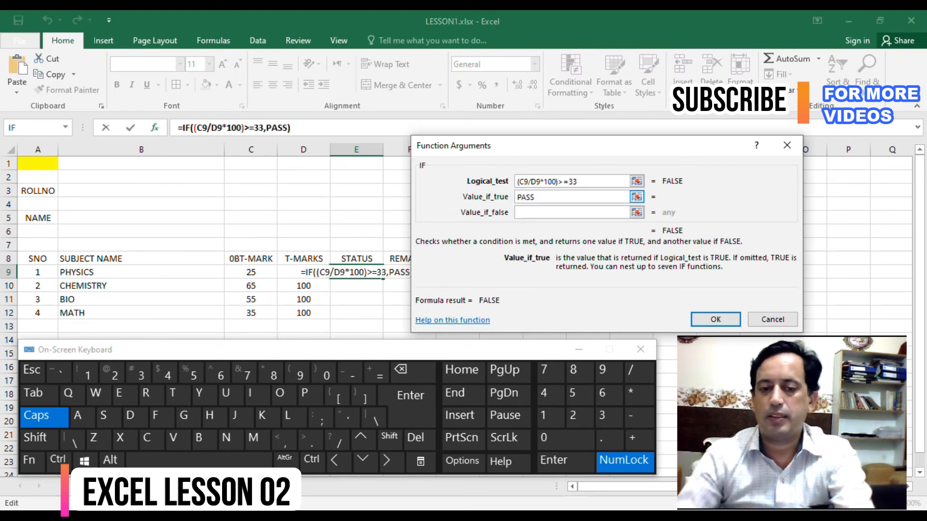
pyautogui.press('Tab')
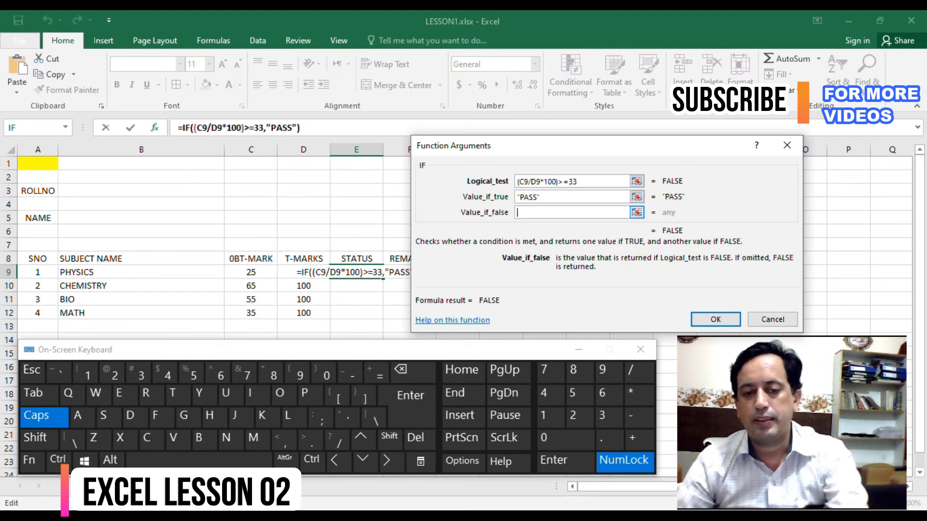
pyautogui.write('FAIL')
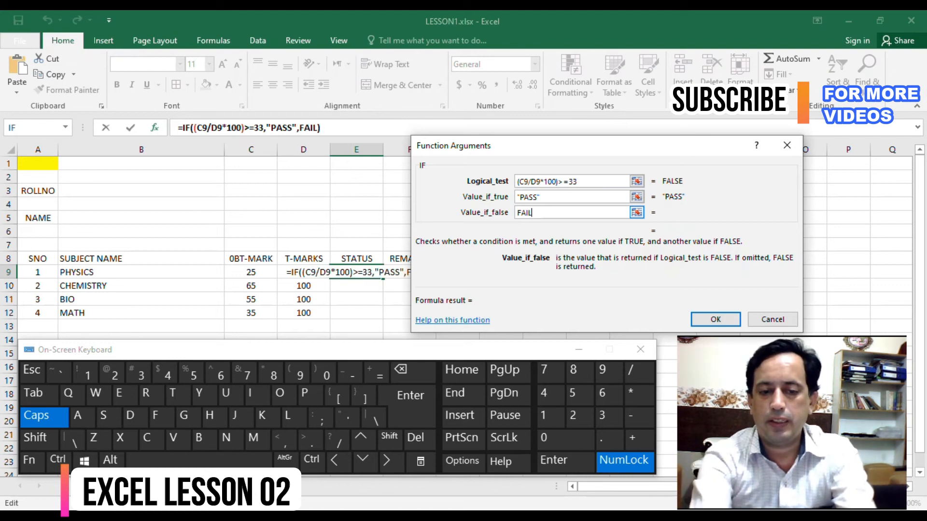
pyautogui.press('Return')
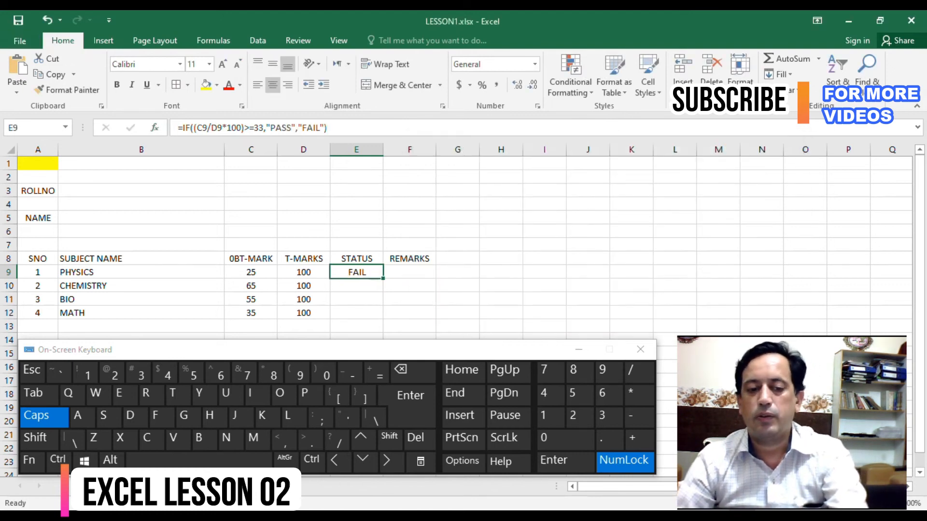
# - Fill the STATUS formula from E9 down to E12 and check the copied cells
pyautogui.doubleClick(383, 279)
pyautogui.press('Down')
pyautogui.press('Down')
pyautogui.press('Down')
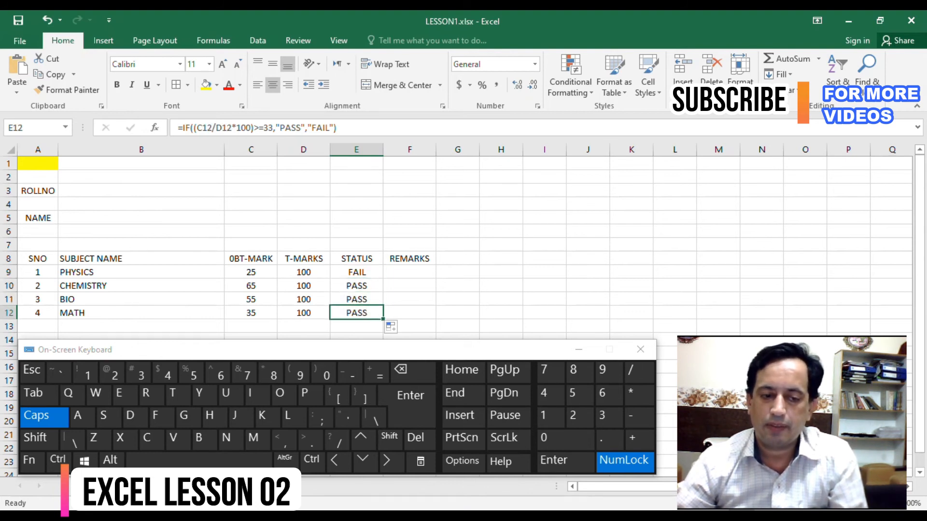
pyautogui.click(409, 273)
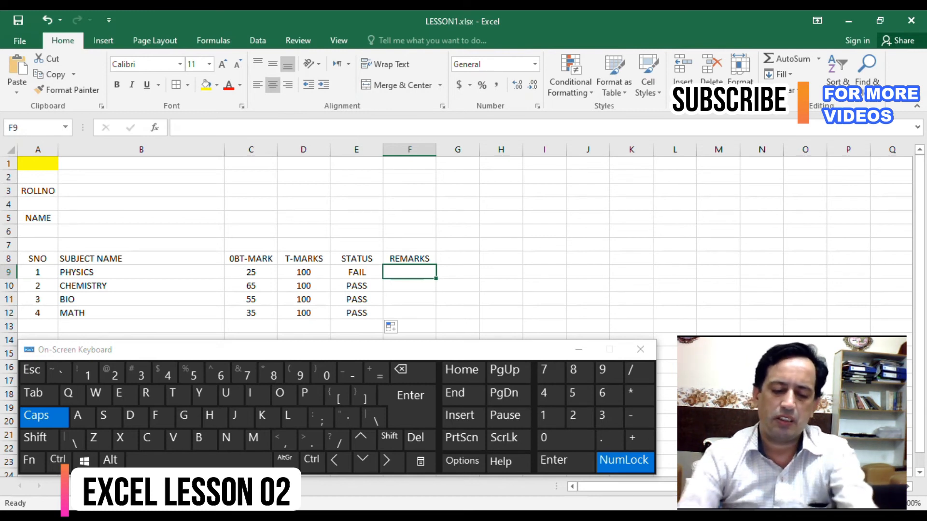
pyautogui.write('*GRA')
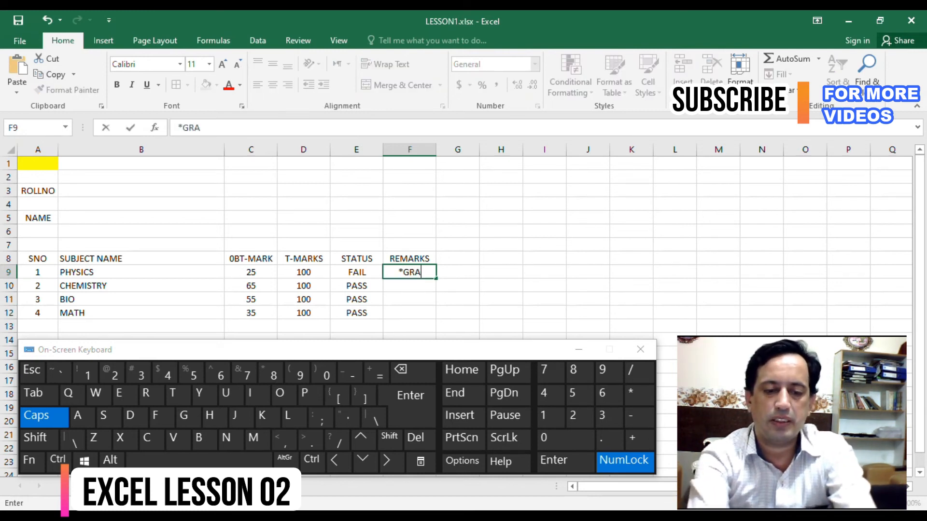
pyautogui.write('CE')
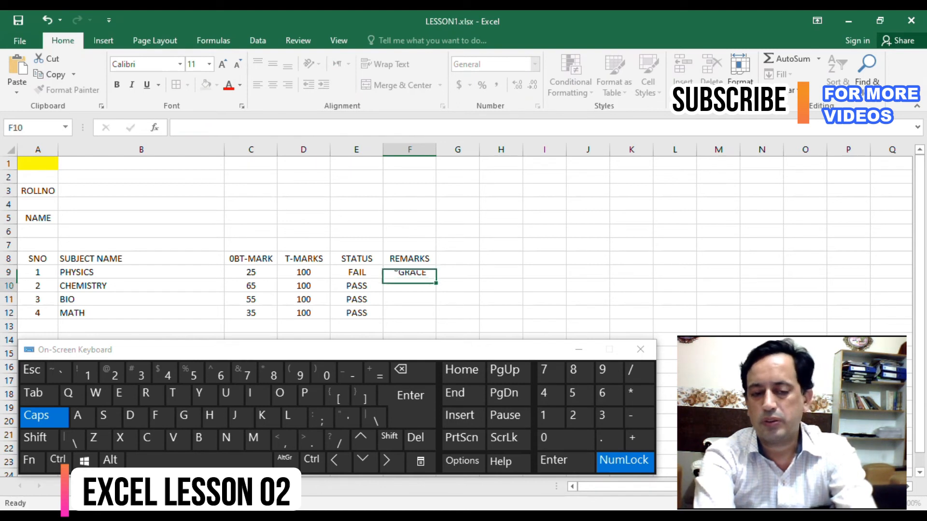
pyautogui.press('Return')
pyautogui.click(409, 272)
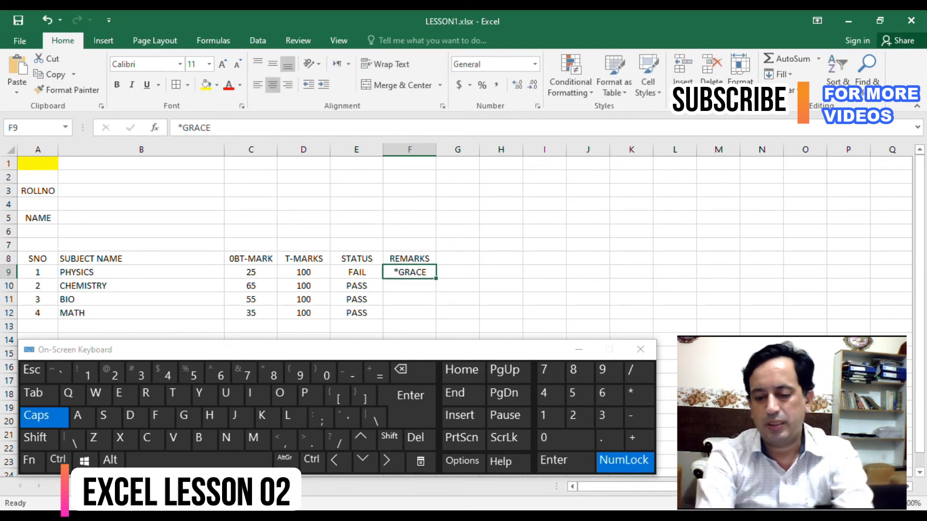
pyautogui.press('Delete')
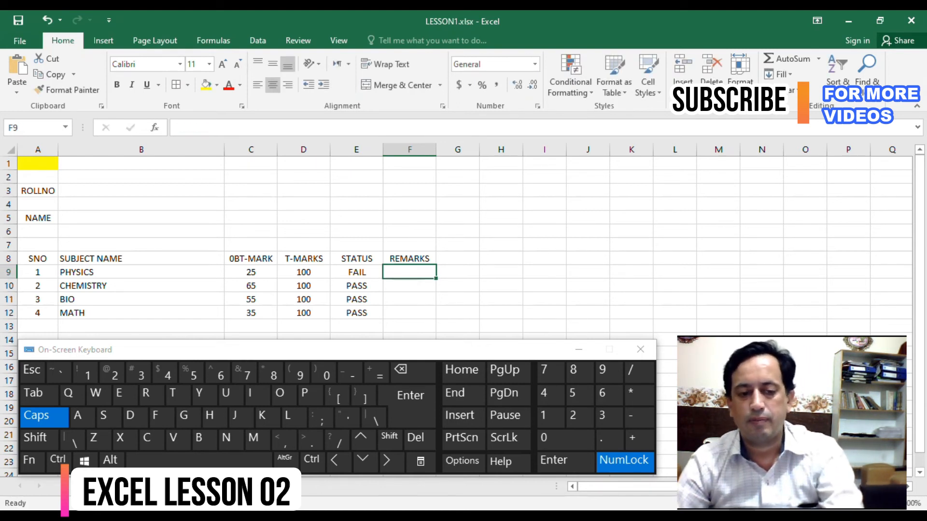
pyautogui.write('=')
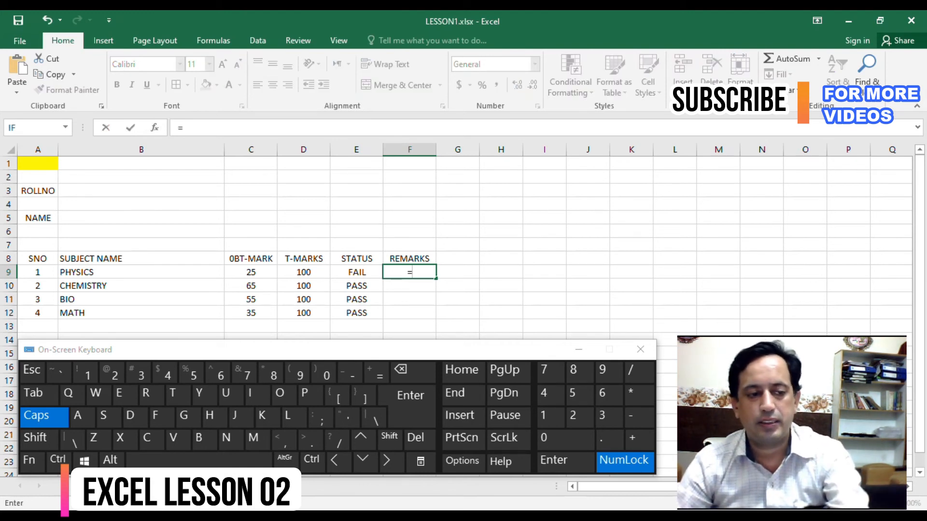
pyautogui.press('Escape')
# - Copy the whole IF expression, without the equals sign, from the STATUS formula in E9
pyautogui.press('Left')
pyautogui.moveTo(328, 128); pyautogui.dragTo(183, 128)
pyautogui.hotkey('ctrl', 'c')
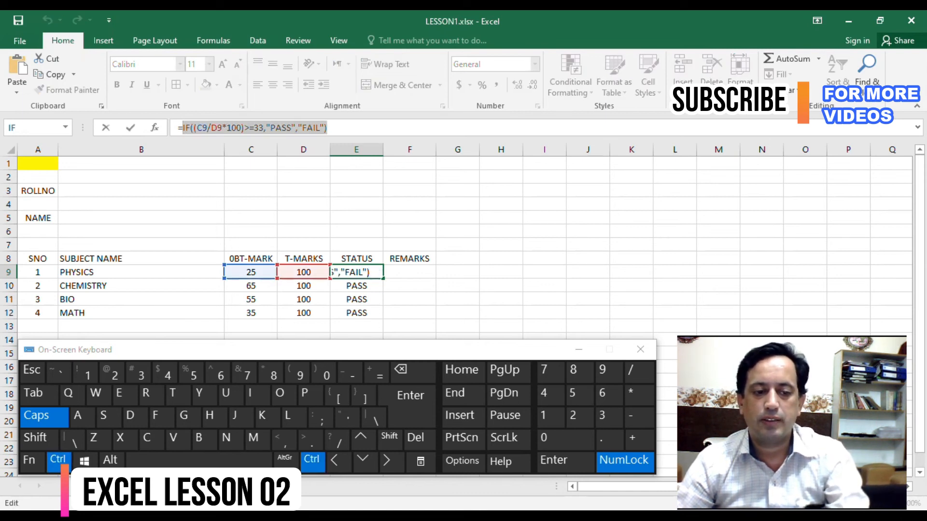
# - Copy the complete STATUS formula from E9, including the equals sign, into the REMARKS cell F9
pyautogui.moveTo(178, 128); pyautogui.dragTo(328, 128)
pyautogui.hotkey('ctrl', 'c')
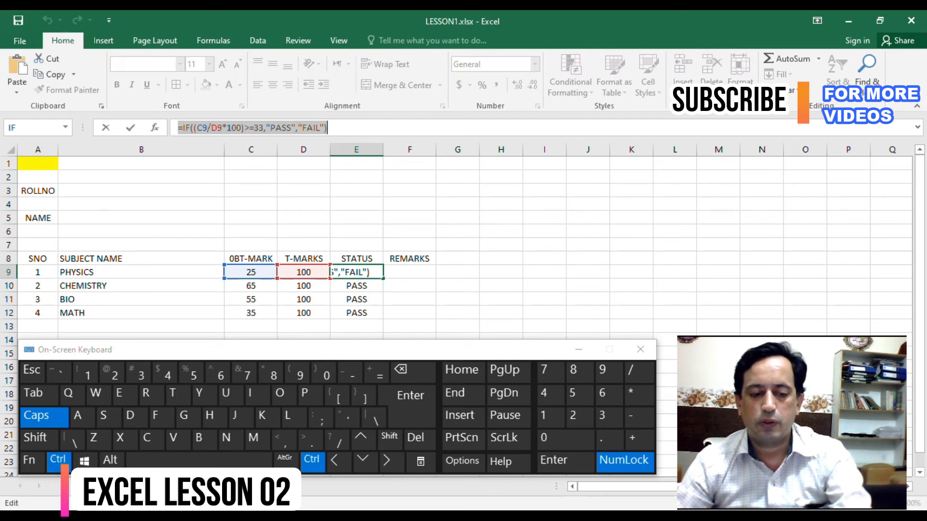
pyautogui.doubleClick(409, 272)
pyautogui.hotkey('ctrl', 'v')
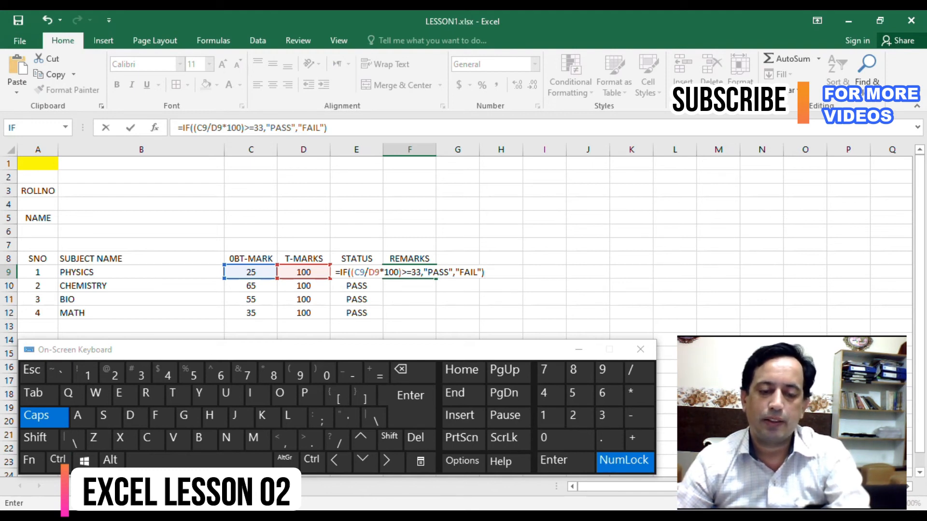
# - Make the IF formula in F9 return empty text when true and <33 when false, and complete it
pyautogui.moveTo(449, 273); pyautogui.dragTo(427, 273)
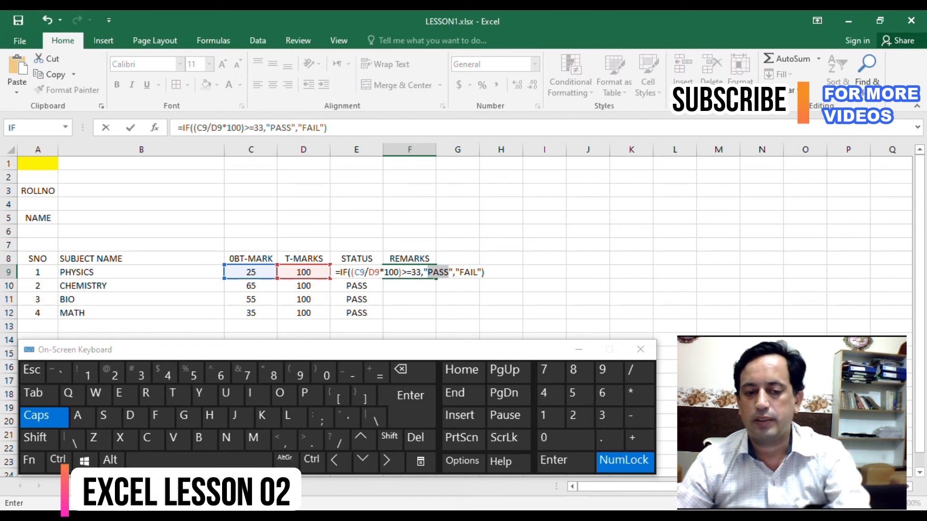
pyautogui.press('BackSpace')
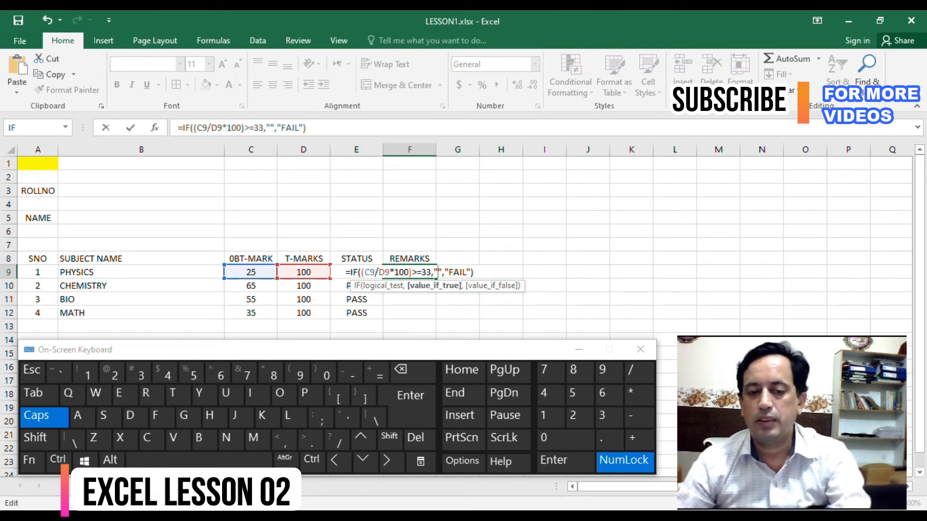
pyautogui.moveTo(466, 272); pyautogui.dragTo(448, 273)
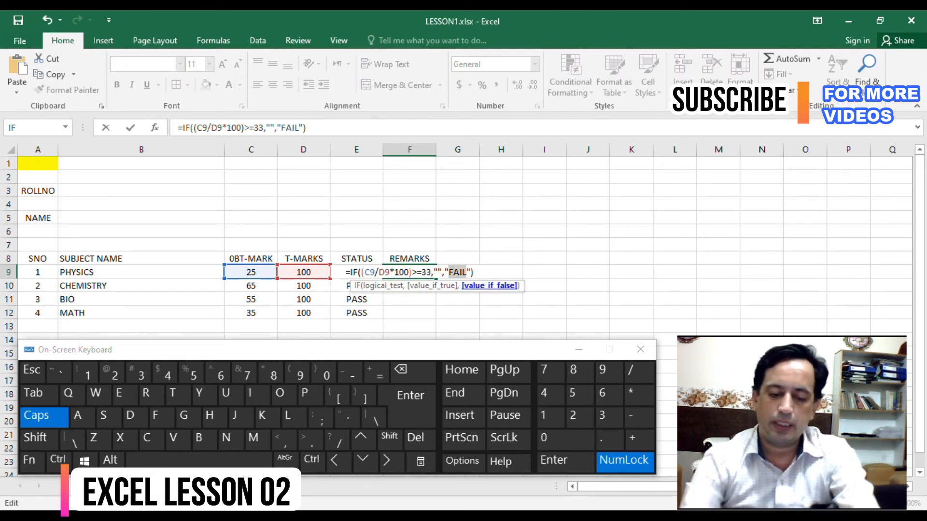
pyautogui.write('<33')
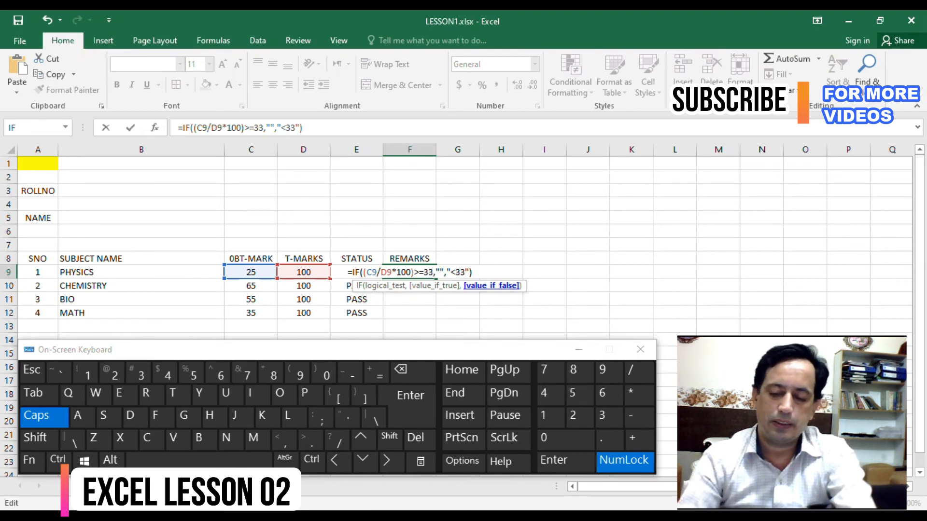
pyautogui.press('Return')
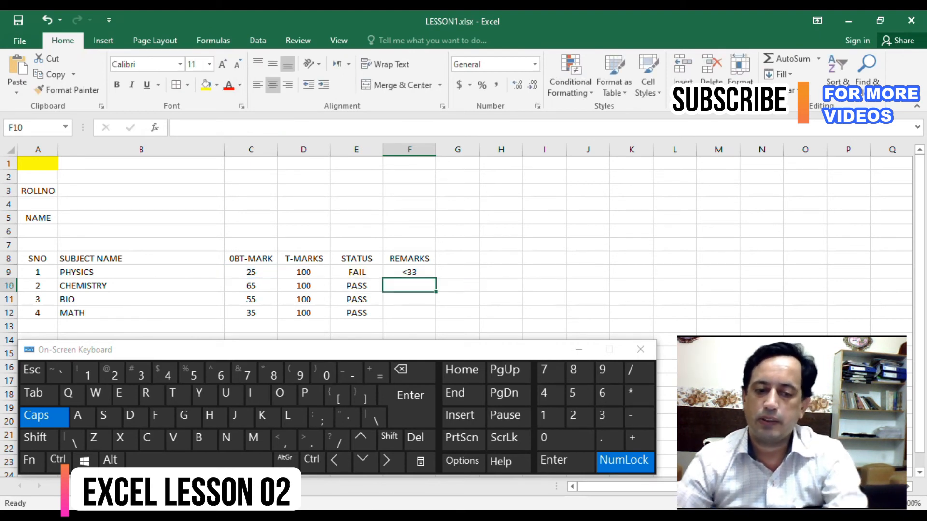
# - Fill the REMARKS formula from F9 down to F12 and reselect F9
pyautogui.click(409, 272)
pyautogui.moveTo(436, 279); pyautogui.dragTo(436, 315)
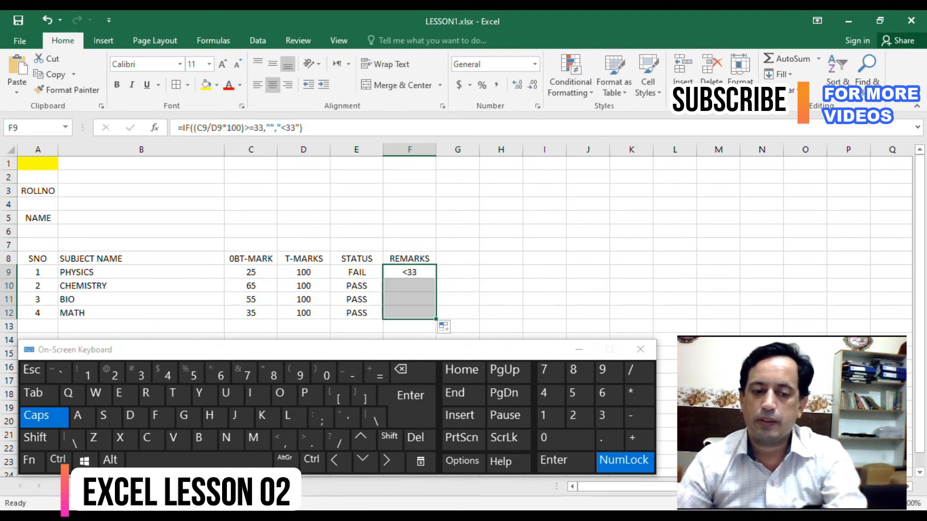
pyautogui.click(410, 273)
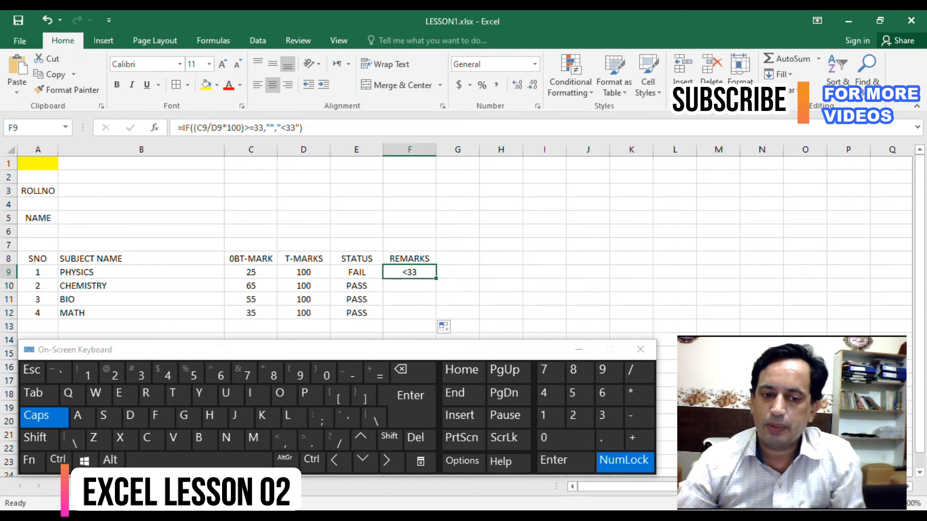
# - Examine the INDEX formula behind the PHYSICS obtained mark in C9 without changing it
pyautogui.click(251, 273)
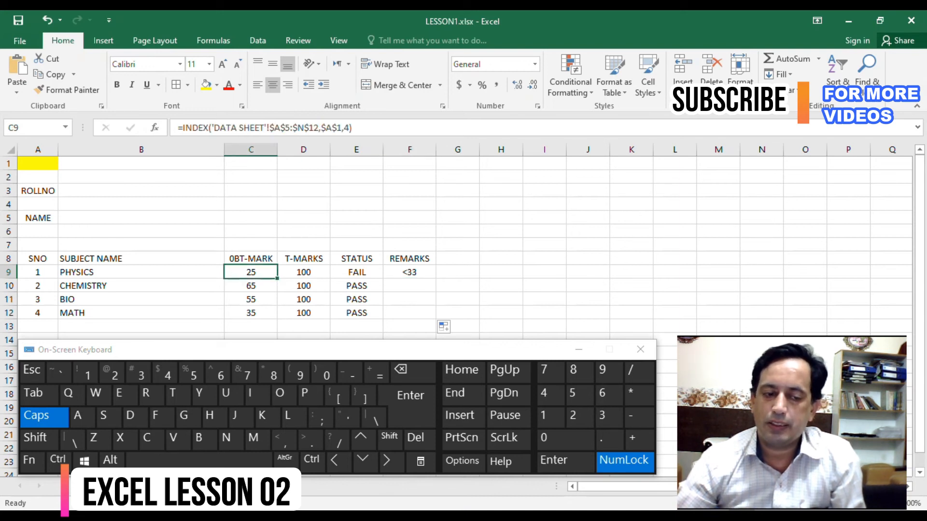
pyautogui.moveTo(356, 128); pyautogui.dragTo(184, 128)
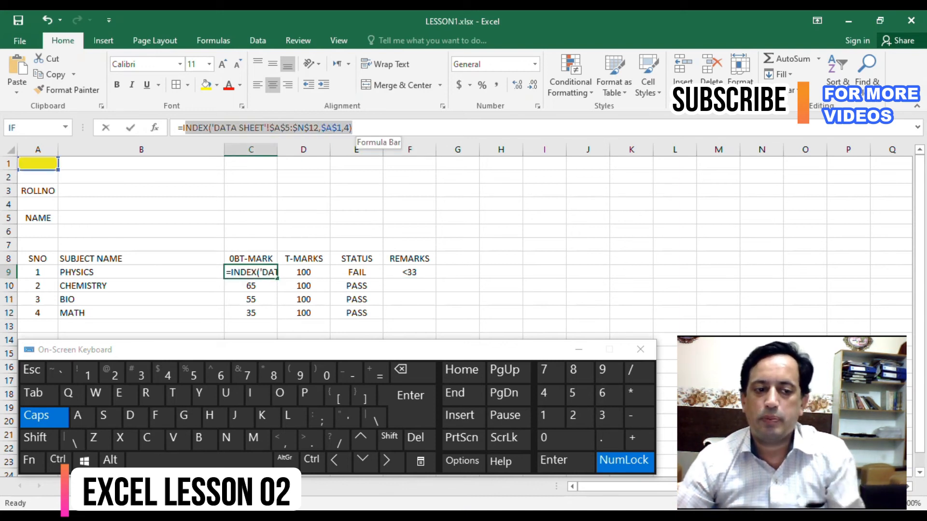
pyautogui.press('Escape')
# - Start an INDEX formula in B3 beside ROLLNO with the absolute array 'DATA SHEET'!$B$5:$C$12
pyautogui.click(141, 191)
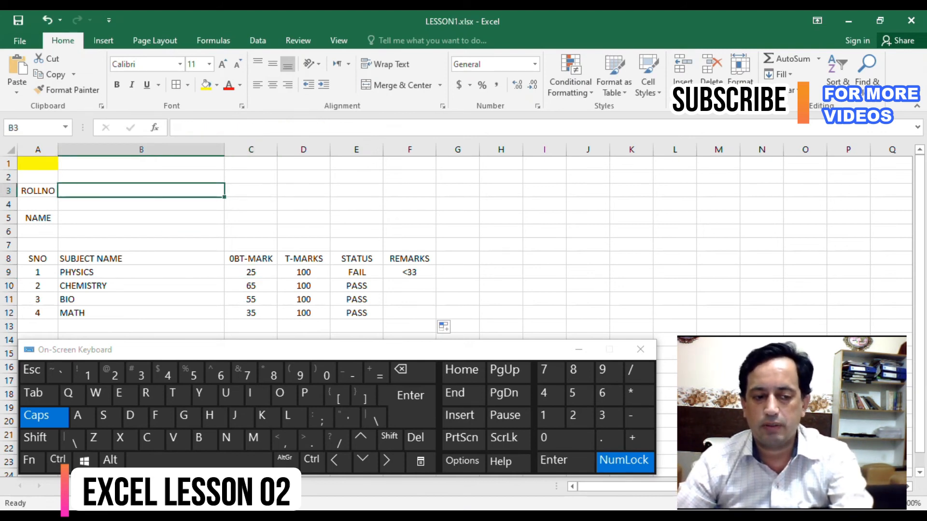
pyautogui.write('=')
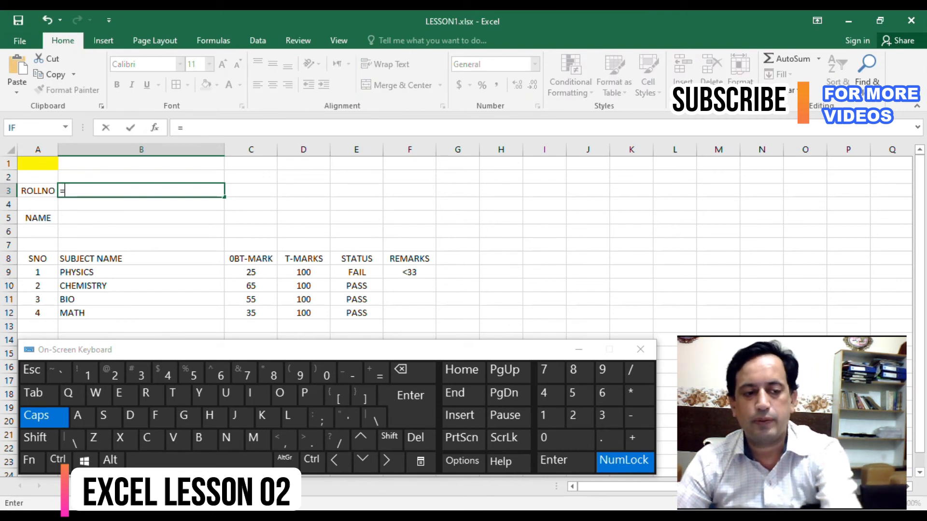
pyautogui.write('INDEX')
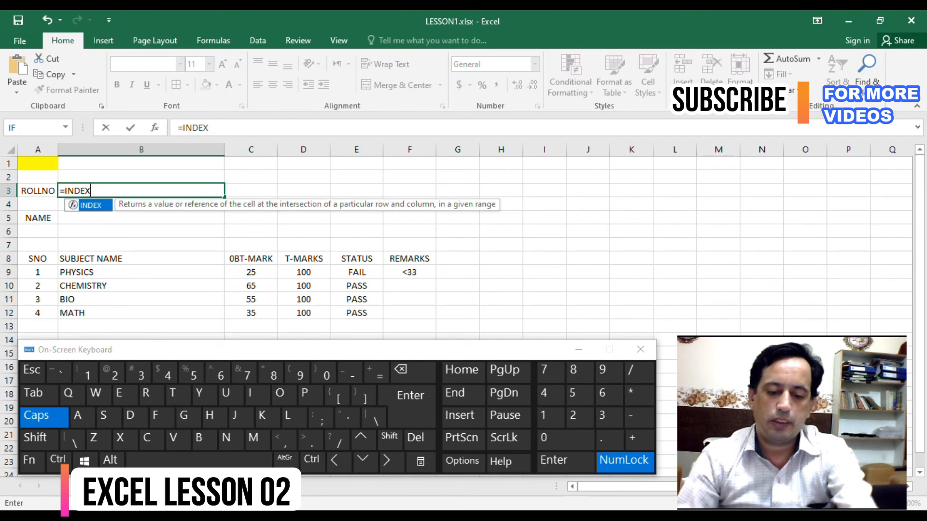
pyautogui.write('(')
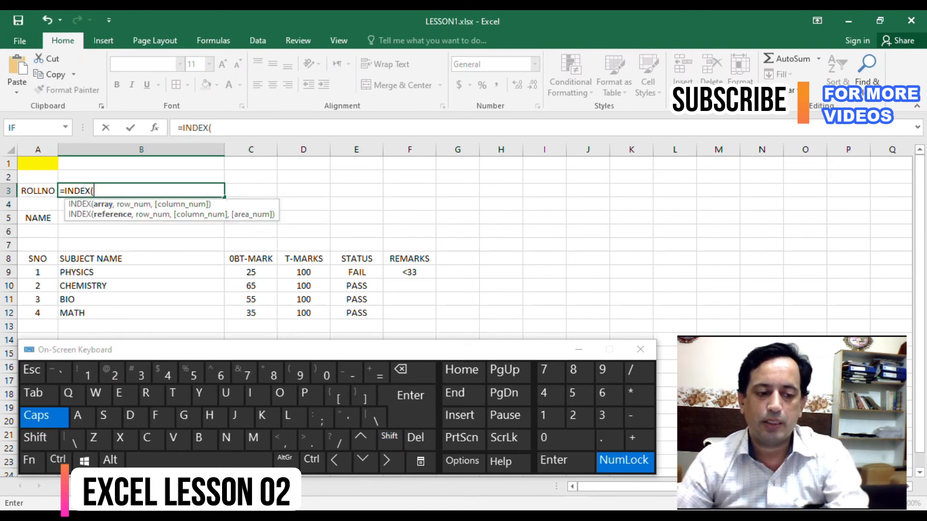
pyautogui.moveTo(202, 350); pyautogui.dragTo(202, 352)
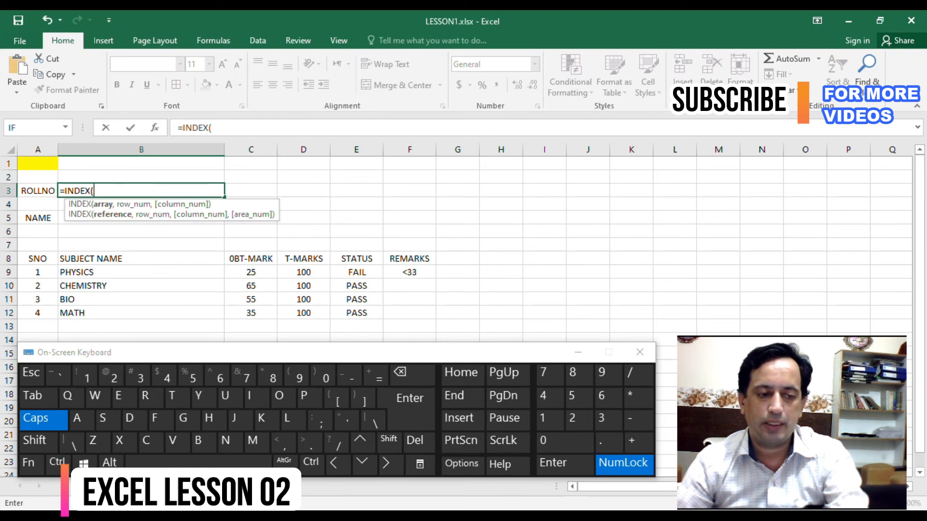
pyautogui.click(107, 486)
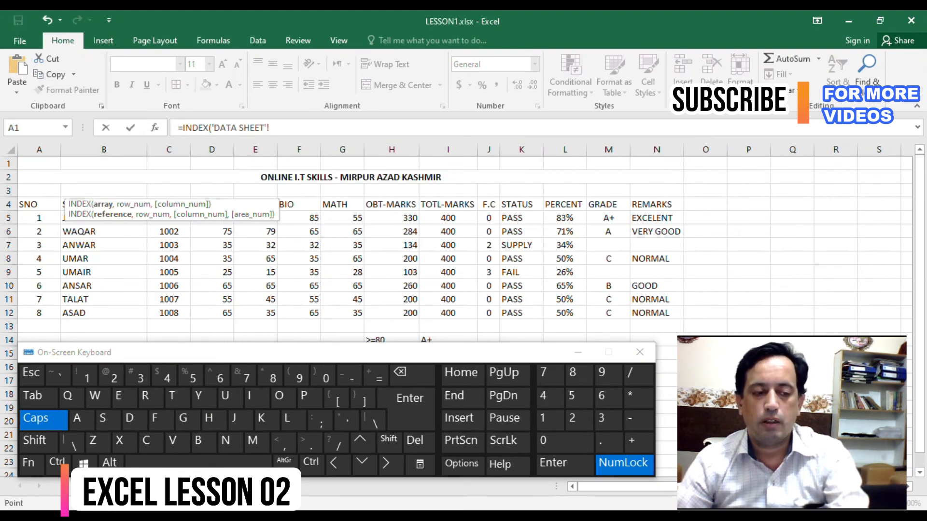
pyautogui.click(40, 218)
pyautogui.press('Right')
pyautogui.hotkey('shift', 'Right')
pyautogui.hotkey('shift', 'Down')
pyautogui.hotkey('ctrl', 'shift', 'Down')
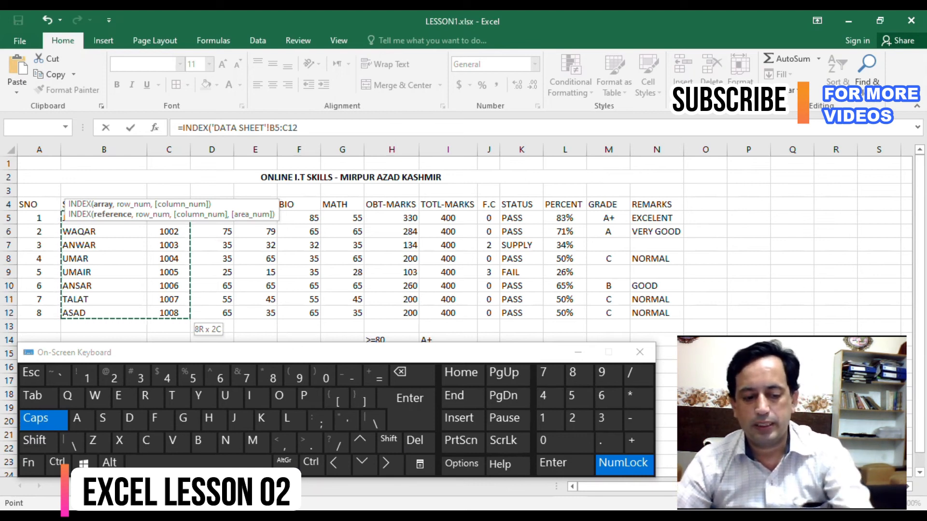
pyautogui.press('F4')
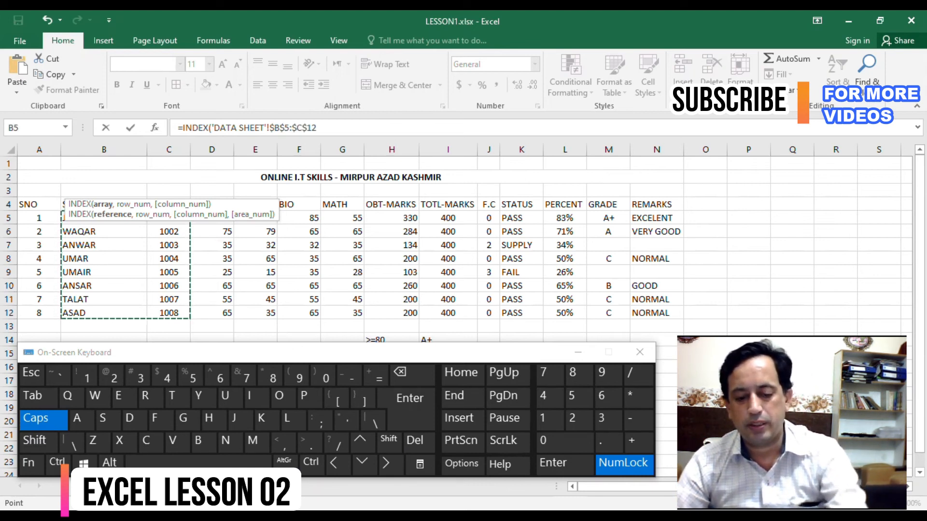
pyautogui.write(',')
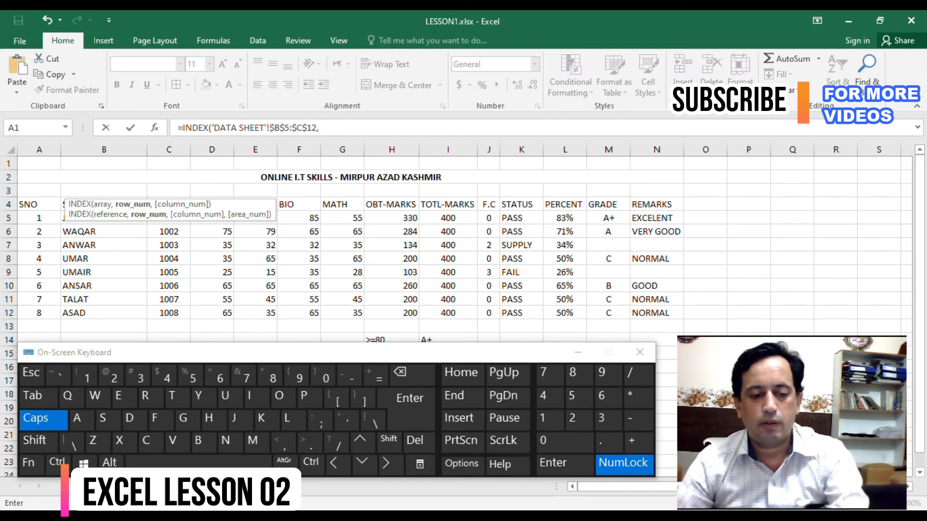
# - Use Sheet2!$A$1 as the INDEX row number and 1 as the column number, and complete the formula in B3
pyautogui.click(200, 486)
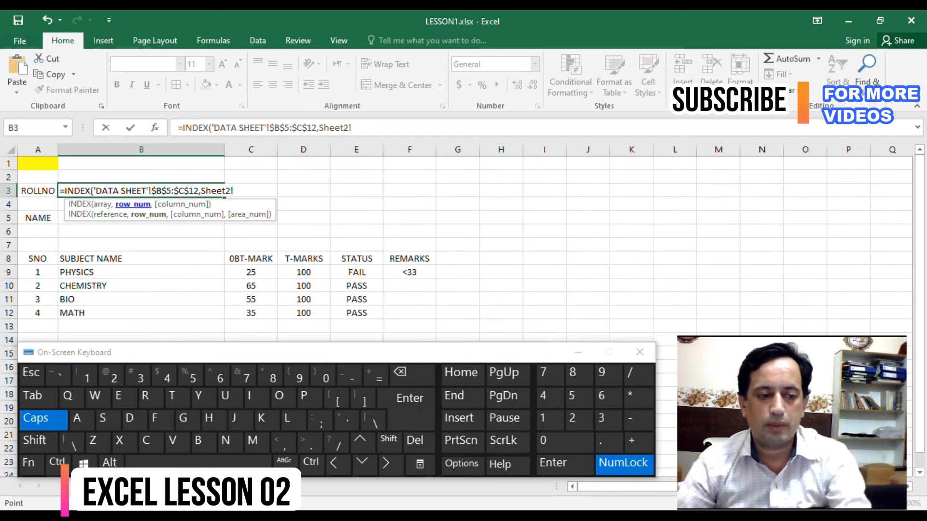
pyautogui.click(37, 164)
pyautogui.press('F4')
pyautogui.write(',')
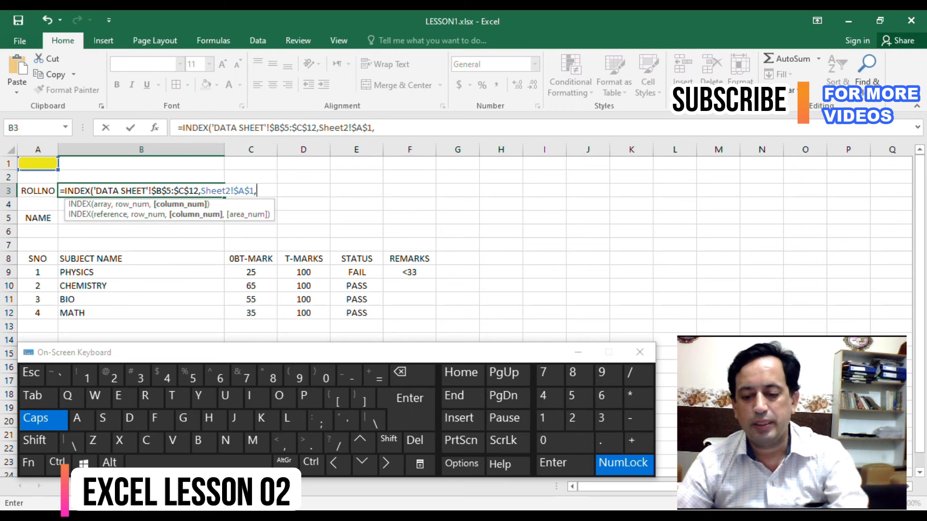
pyautogui.write('1')
pyautogui.press('Return')
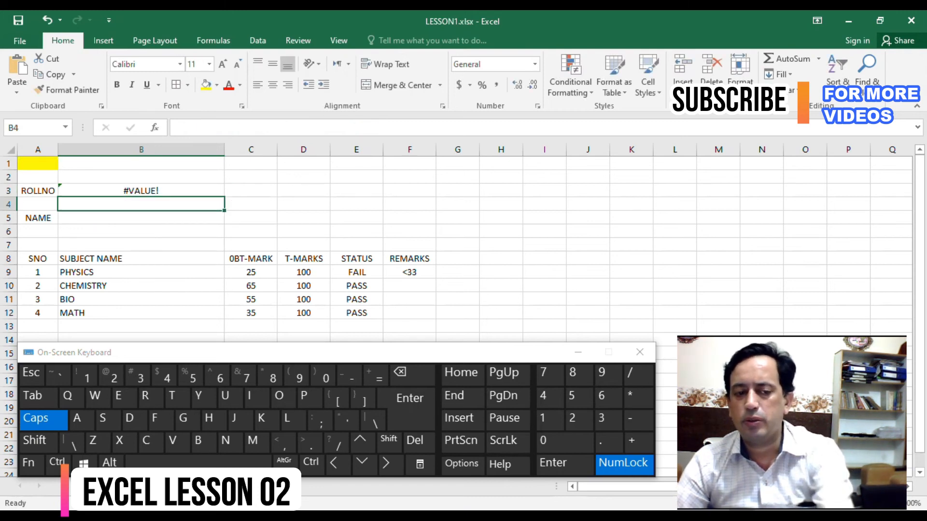
# - Enter 1 as the record number in the yellow cell A1
pyautogui.click(141, 190)
pyautogui.click(38, 163)
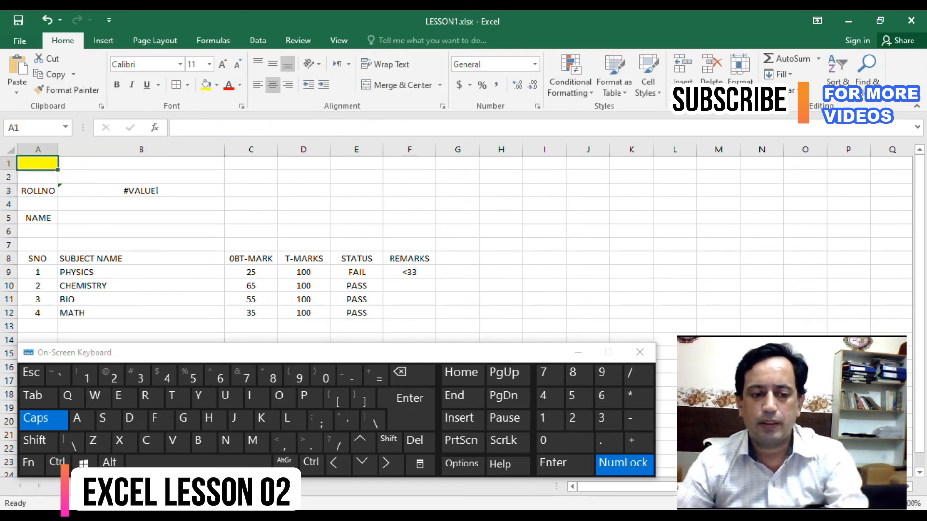
pyautogui.write('1')
pyautogui.press('Return')
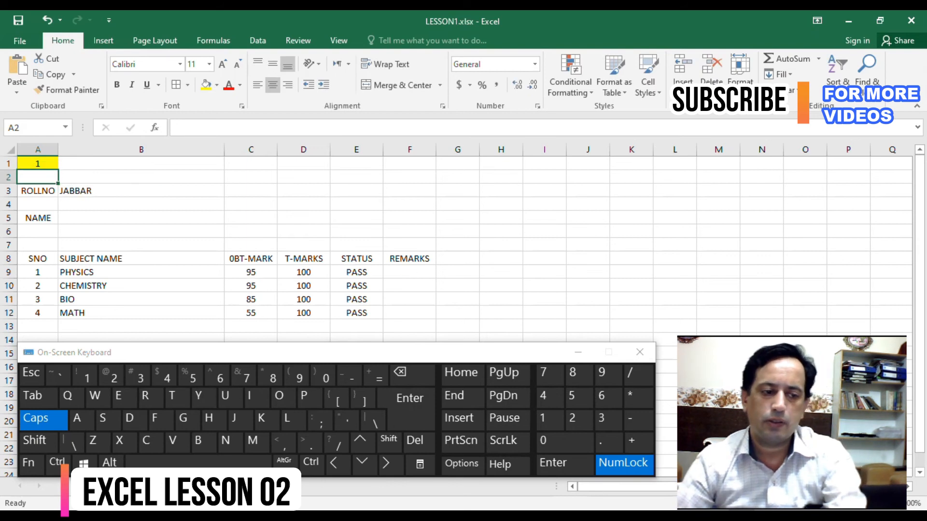
# - Change the column number of the INDEX formula in B3 to 2 to return the roll number
pyautogui.click(141, 191)
pyautogui.press('F2')
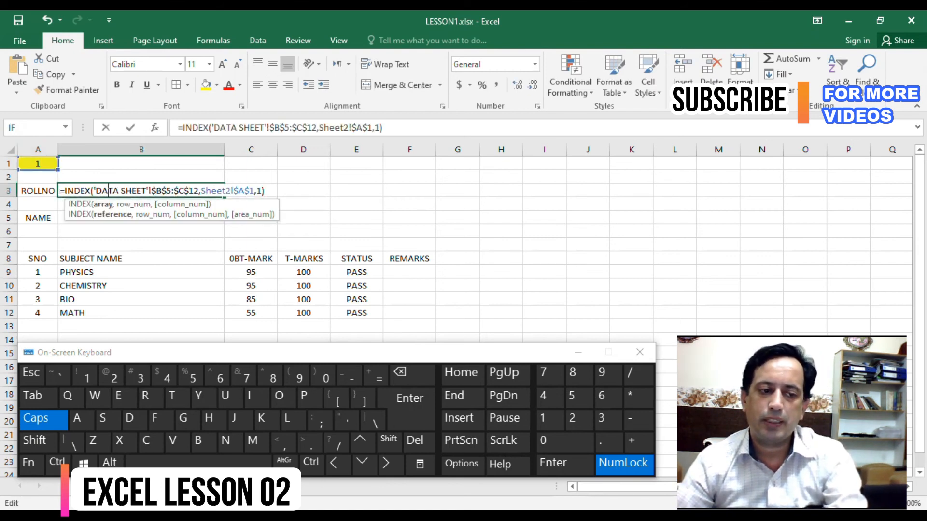
pyautogui.click(377, 128)
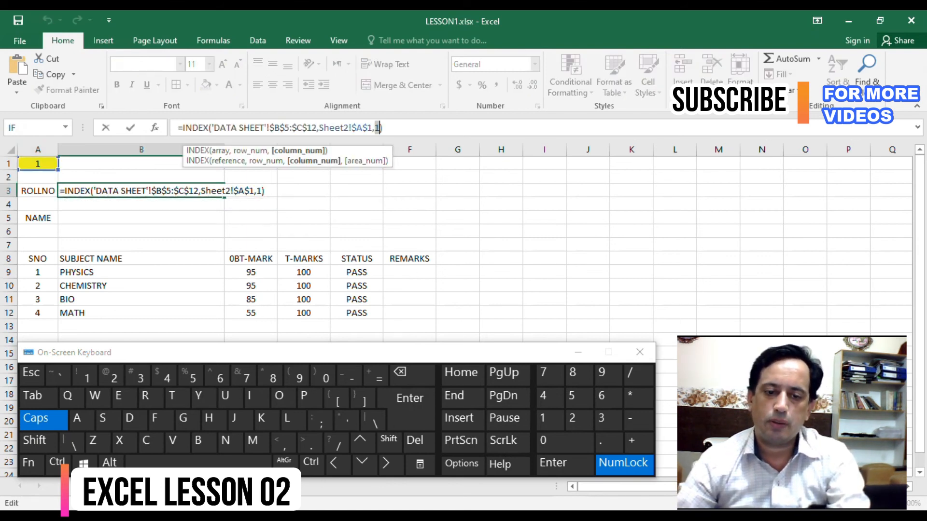
pyautogui.press('Return')
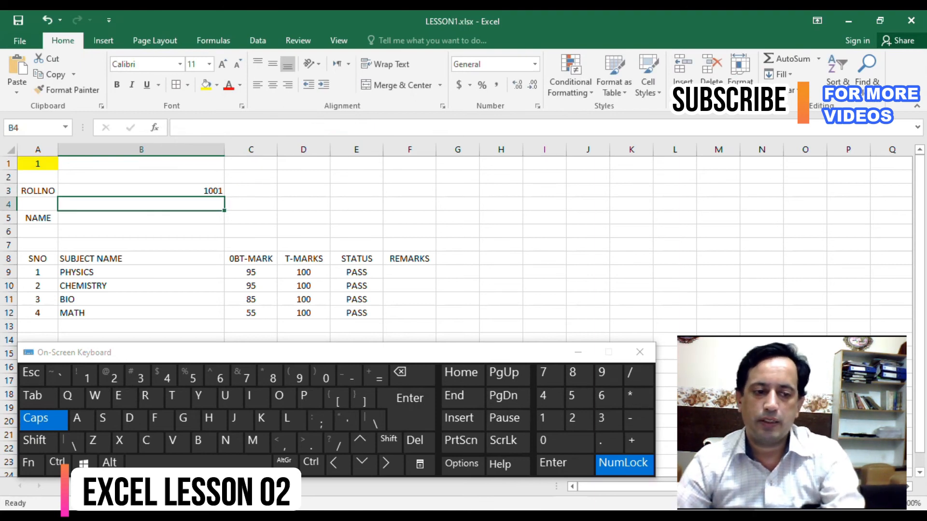
# - Copy the INDEX formula from B3 into the NAME cell B5 and set its column number to 1
pyautogui.click(141, 190)
pyautogui.moveTo(384, 128); pyautogui.dragTo(177, 128)
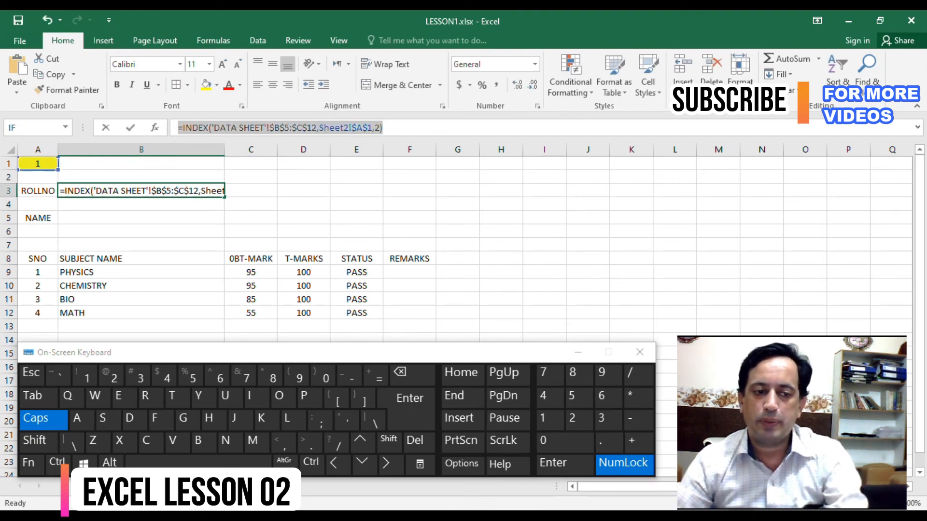
pyautogui.hotkey('ctrl', 'c')
pyautogui.press('Escape')
pyautogui.doubleClick(141, 218)
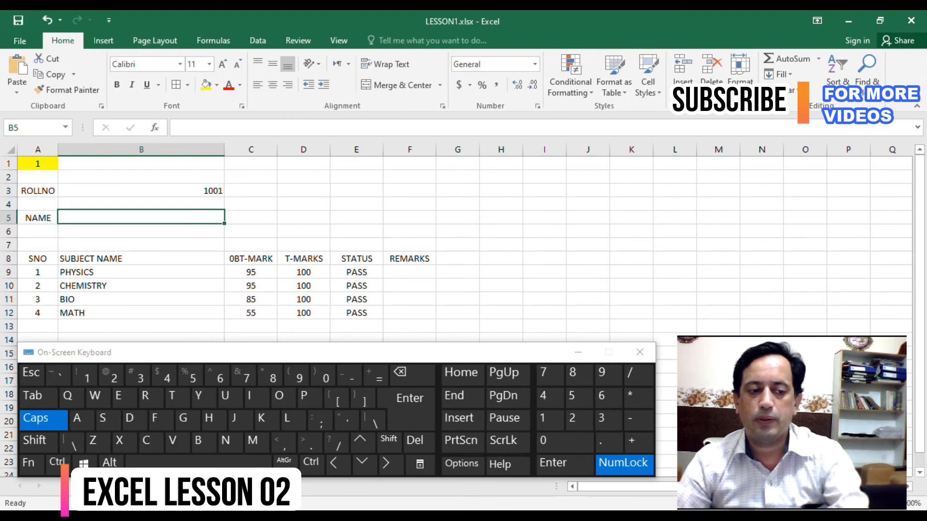
pyautogui.hotkey('ctrl', 'v')
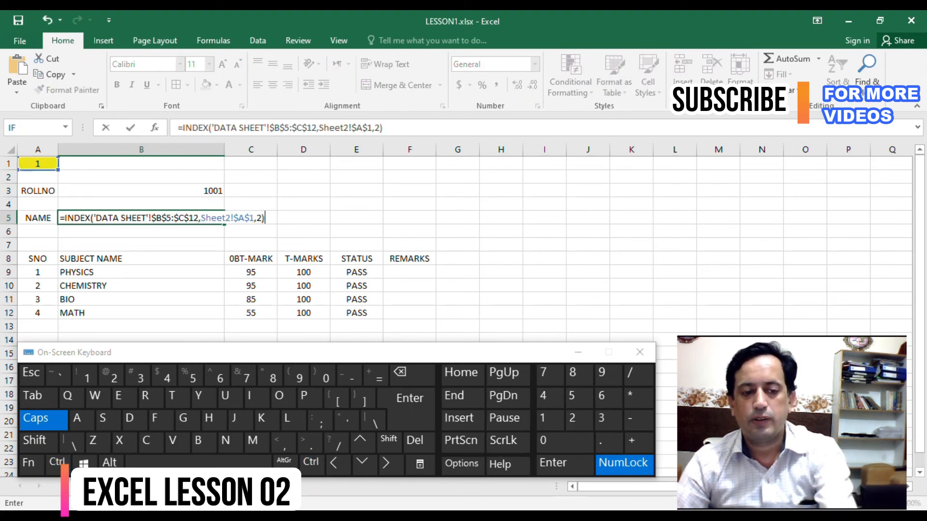
pyautogui.click(262, 218)
pyautogui.press('Return')
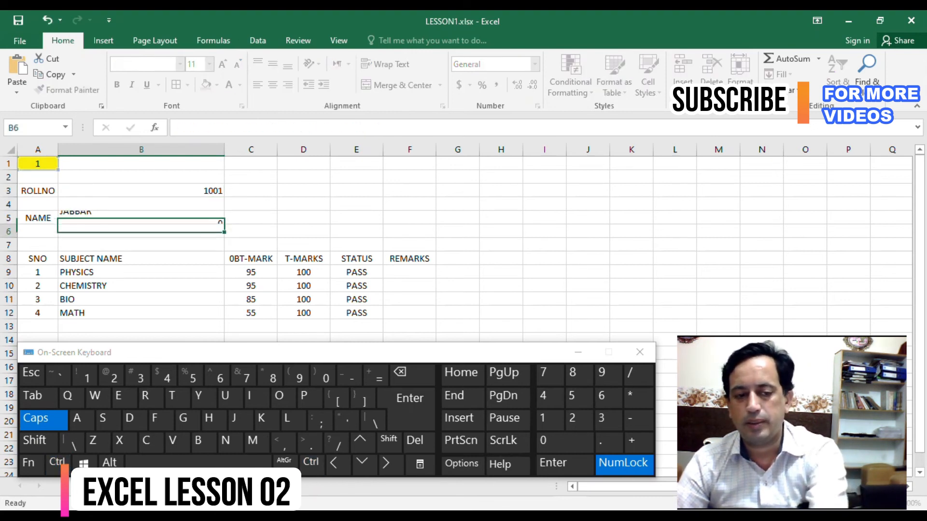
# - Left-align the roll number in B3 and deselect the cell
pyautogui.press('Up')
pyautogui.press('Up')
pyautogui.press('Up')
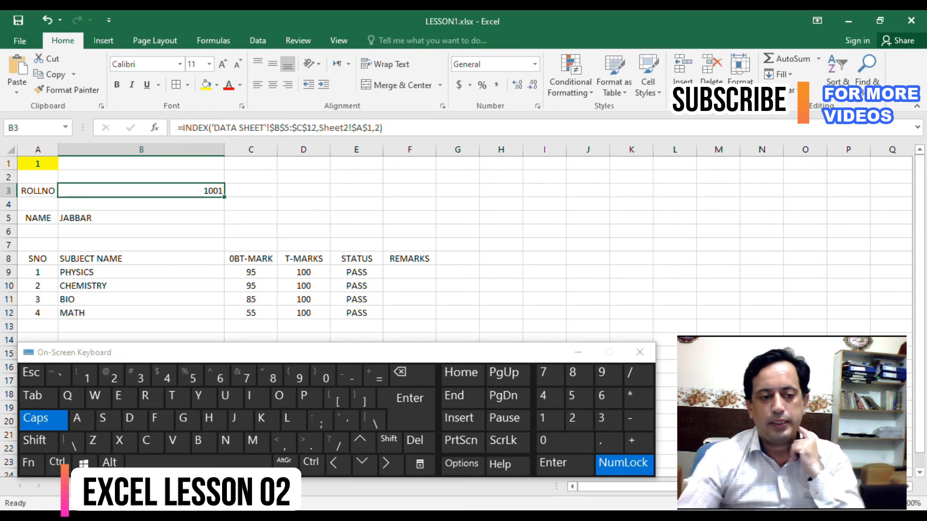
pyautogui.click(258, 85)
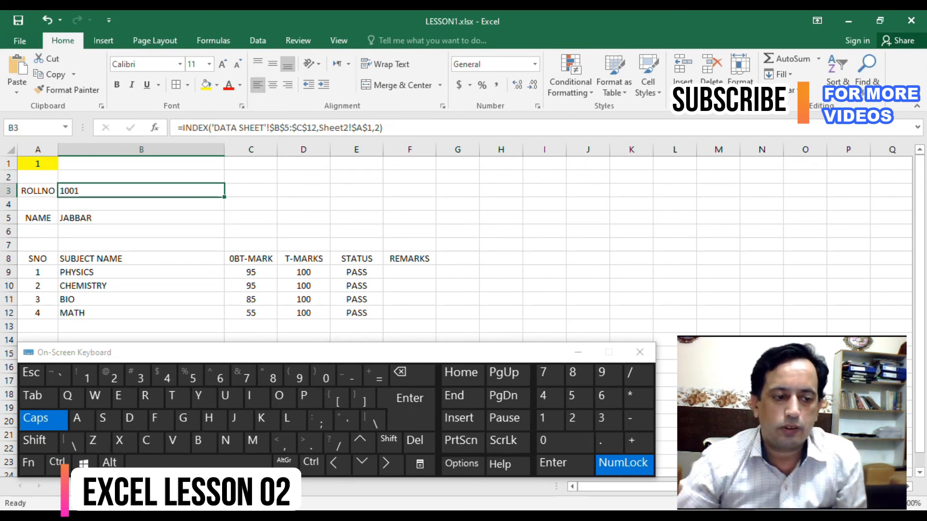
pyautogui.click(141, 231)
pyautogui.click(38, 177)
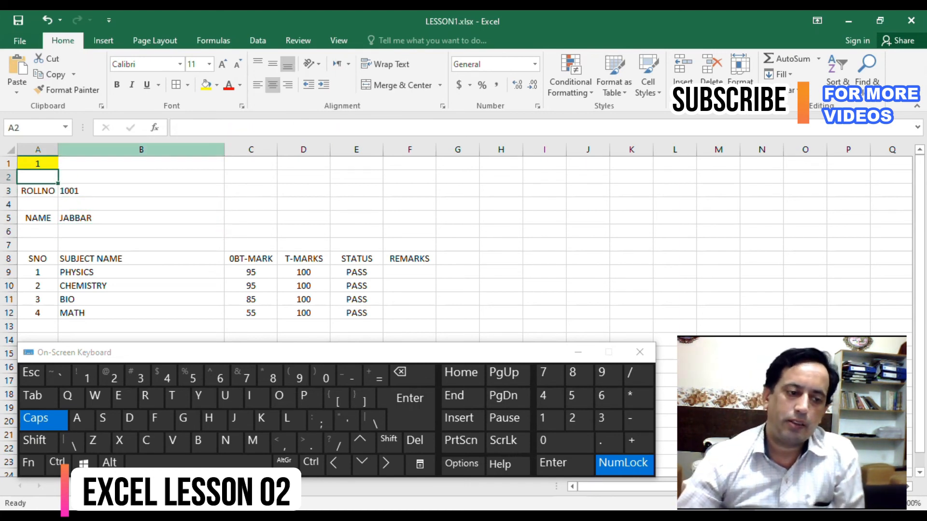
# - Test the lookups by entering record numbers 2, 3 and 4 one after another in the yellow cell A1
pyautogui.click(38, 163)
pyautogui.write('2')
pyautogui.press('Return')
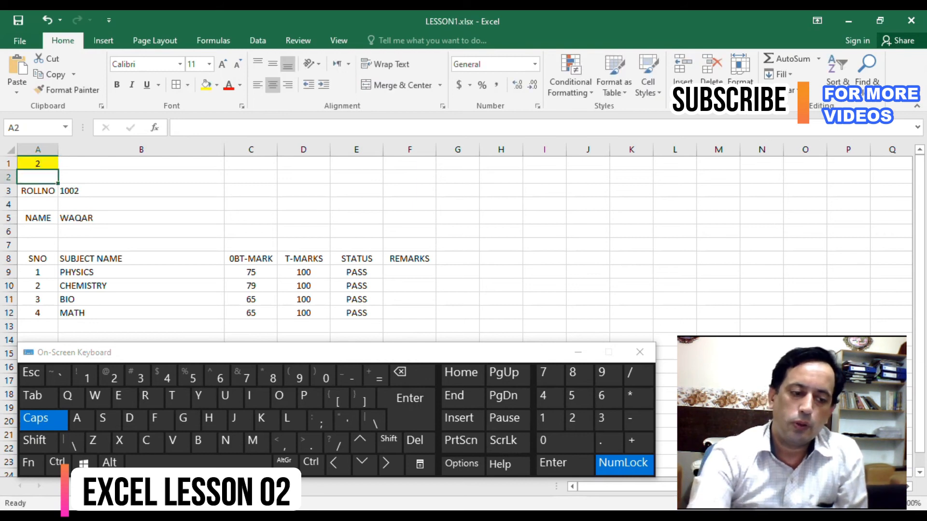
pyautogui.press('Up')
pyautogui.write('3')
pyautogui.press('Return')
pyautogui.press('Up')
pyautogui.write('4')
pyautogui.press('Return')
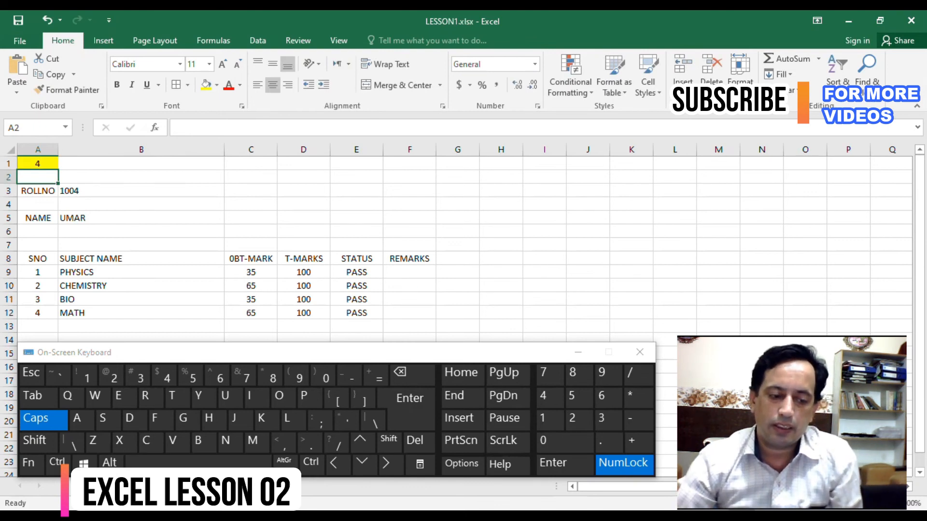
# - Compare the NAME and ROLLNO on the result sheet with the STUDENT NAME and ROLLNO columns of the data sheet
pyautogui.hotkey('ctrl', 'pageup')
pyautogui.click(104, 218)
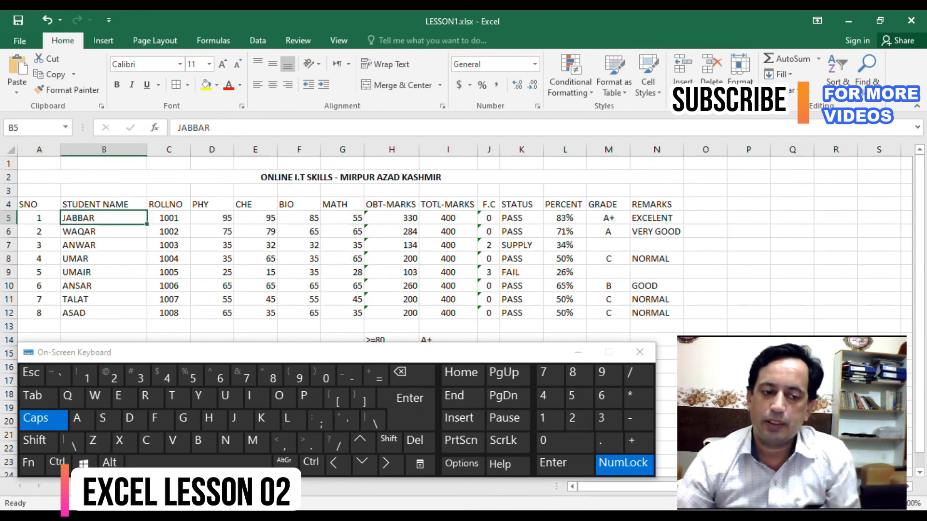
pyautogui.click(104, 205)
pyautogui.hotkey('ctrl', 'pagedown')
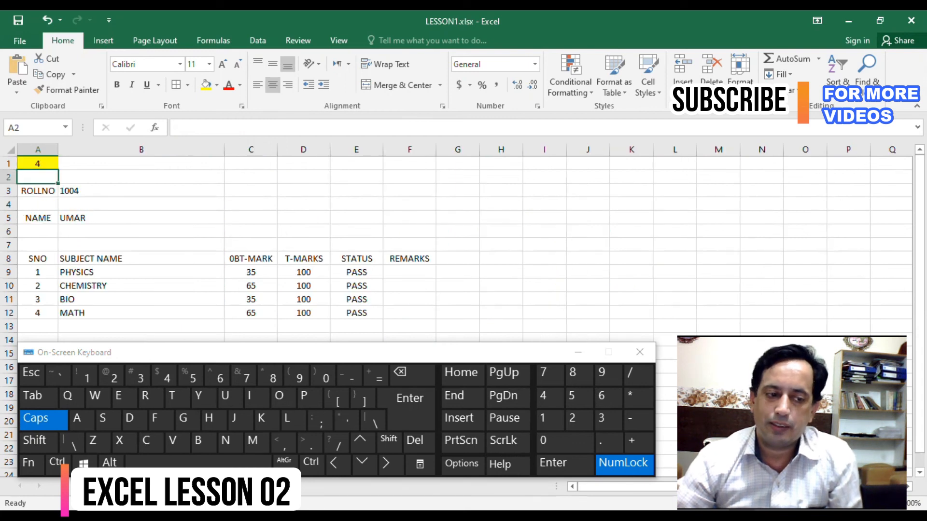
pyautogui.click(73, 217)
pyautogui.click(38, 218)
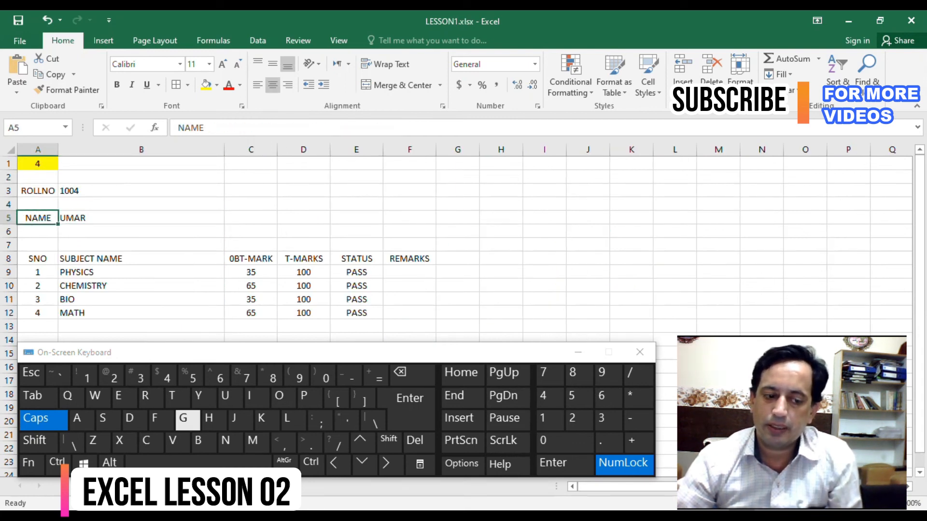
pyautogui.hotkey('ctrl', 'pageup')
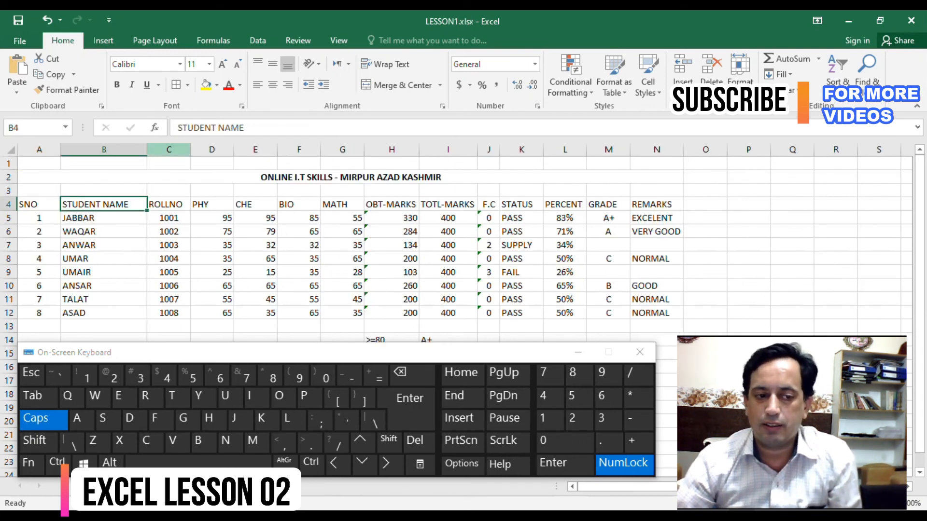
pyautogui.click(168, 150)
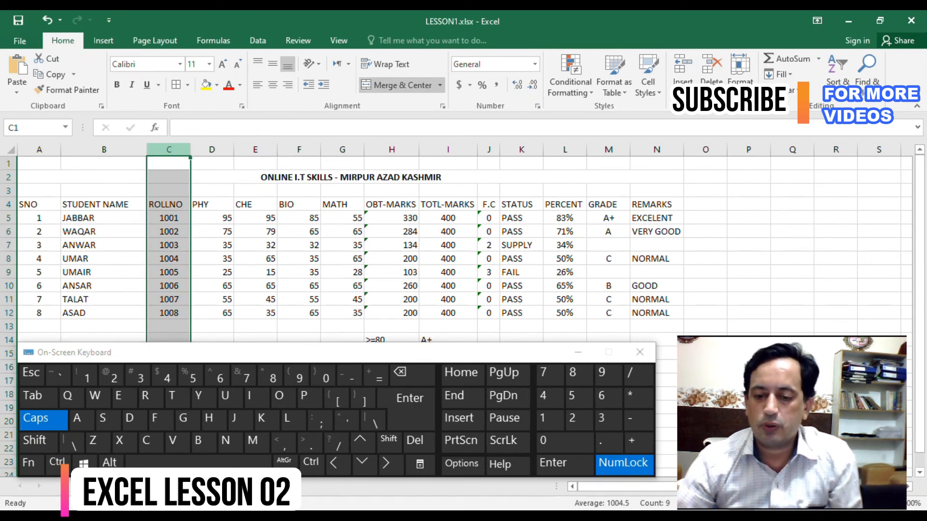
pyautogui.hotkey('ctrl', 'pagedown')
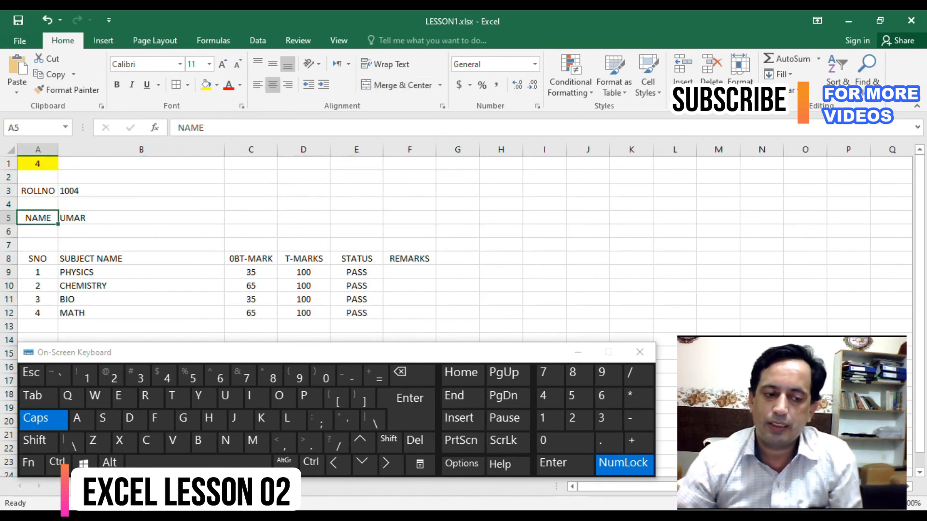
pyautogui.click(250, 218)
pyautogui.click(251, 204)
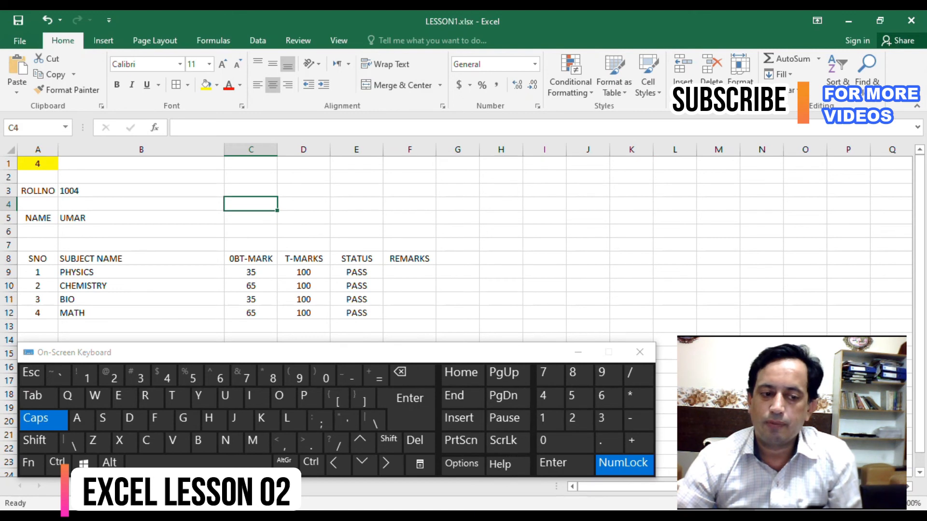
# - Merge and center the student name across B5:F5
pyautogui.moveTo(141, 217); pyautogui.dragTo(409, 218)
pyautogui.click(395, 85)
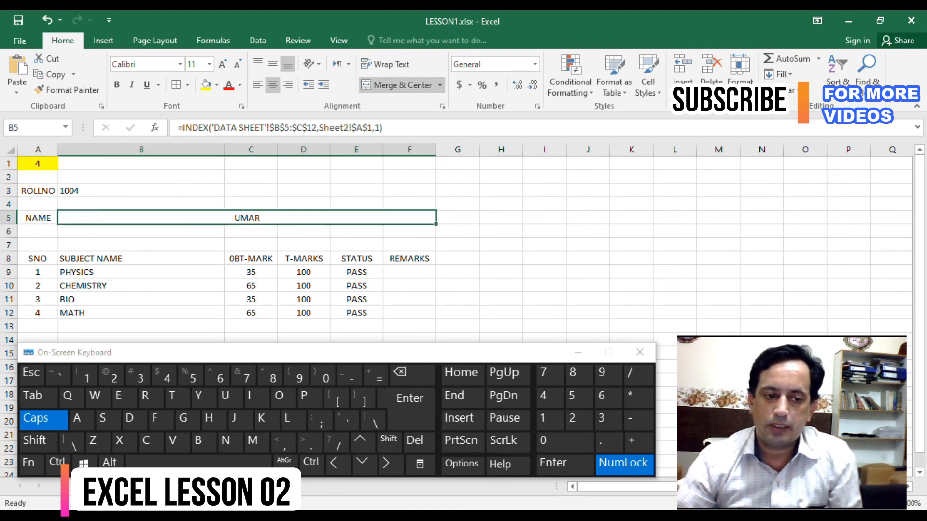
pyautogui.click(141, 190)
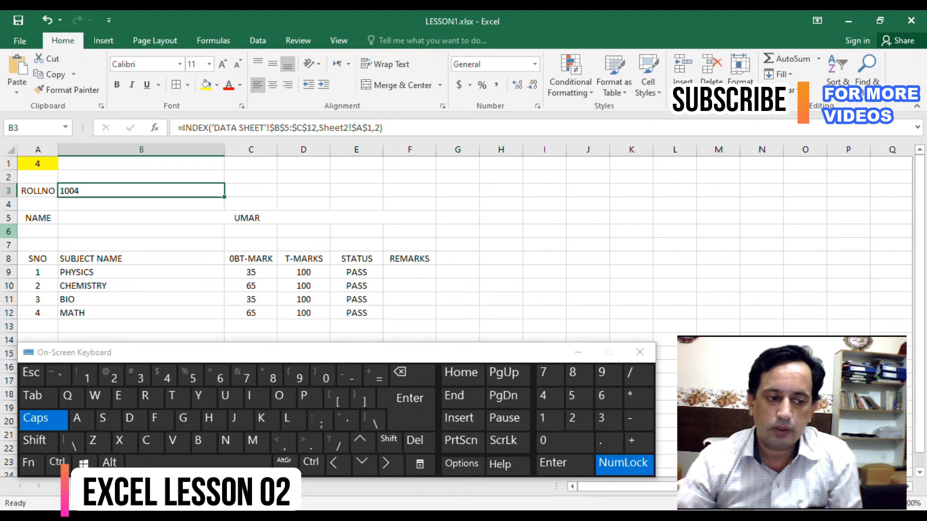
# - Delete the empty row 6 and apply all borders to the marks table A7:F11
pyautogui.click(8, 232)
pyautogui.hotkey('ctrl', '-')
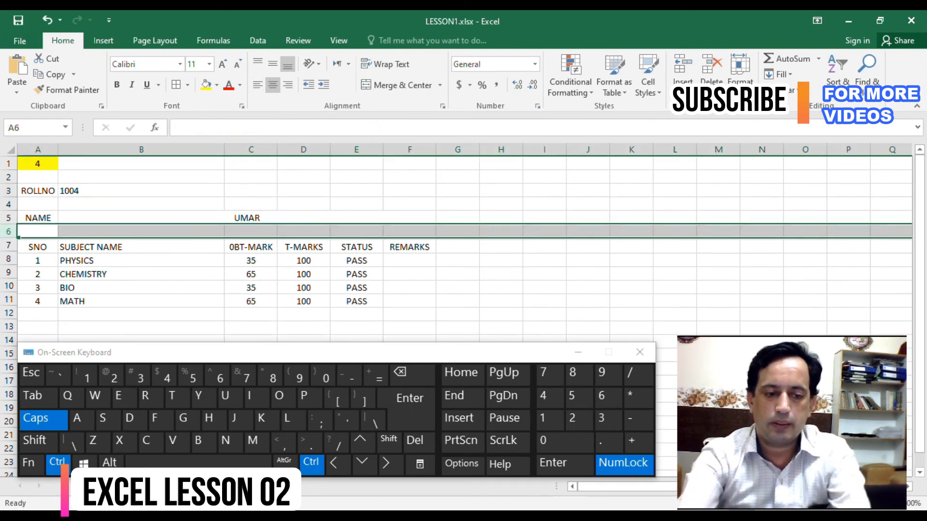
pyautogui.moveTo(37, 245); pyautogui.dragTo(436, 305)
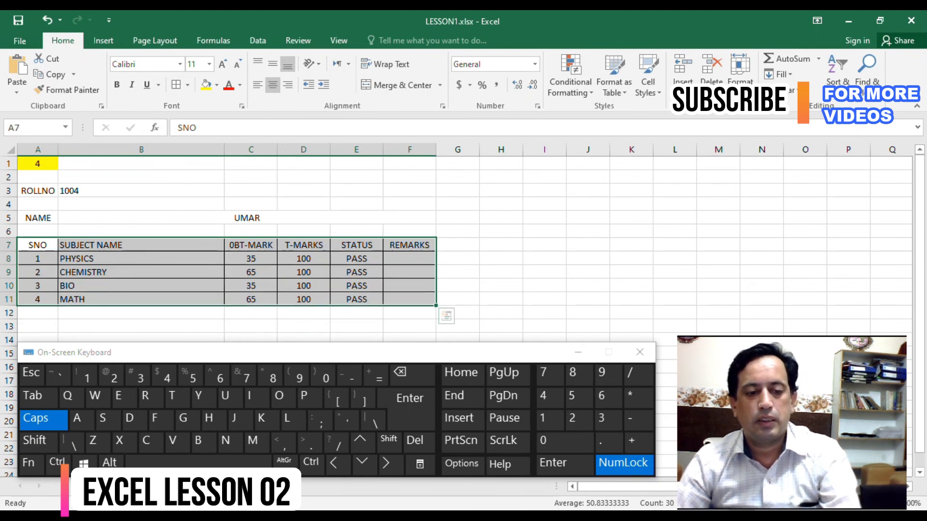
pyautogui.click(251, 313)
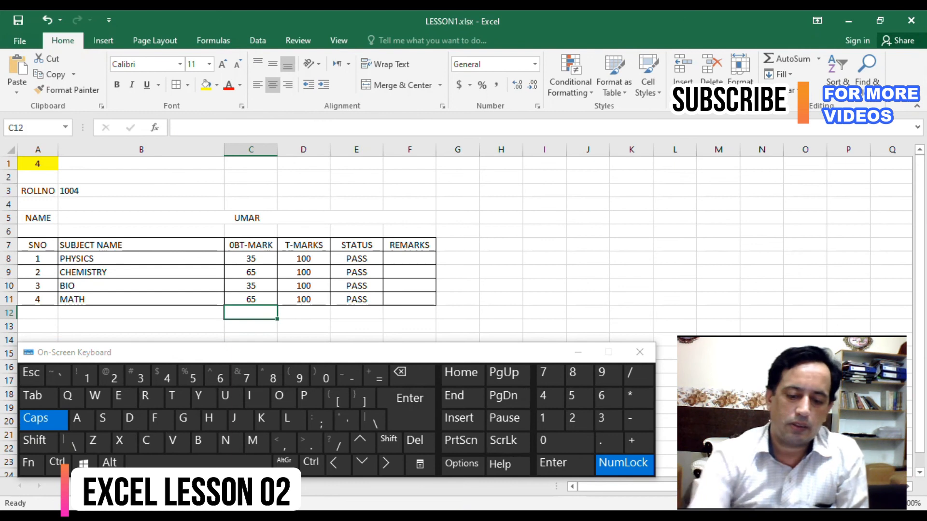
# - Sum the OBT-MARK column in C12 and the T-MARKS column in D12 with AutoSum
pyautogui.write('=')
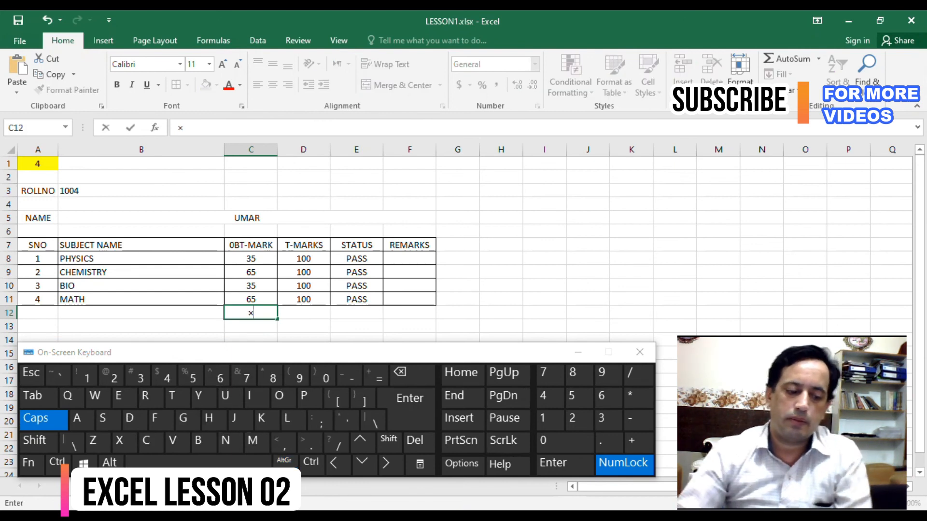
pyautogui.press('Escape')
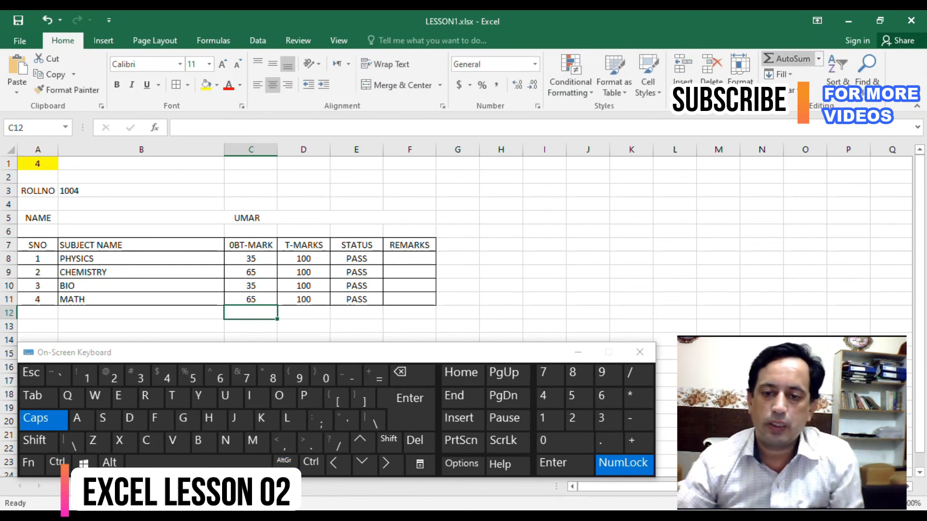
pyautogui.click(786, 58)
pyautogui.press('Return')
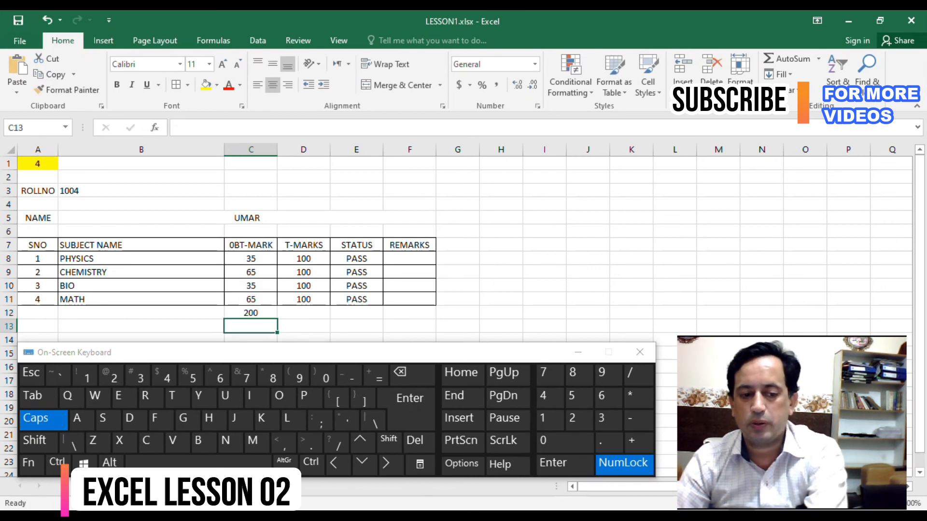
pyautogui.click(304, 313)
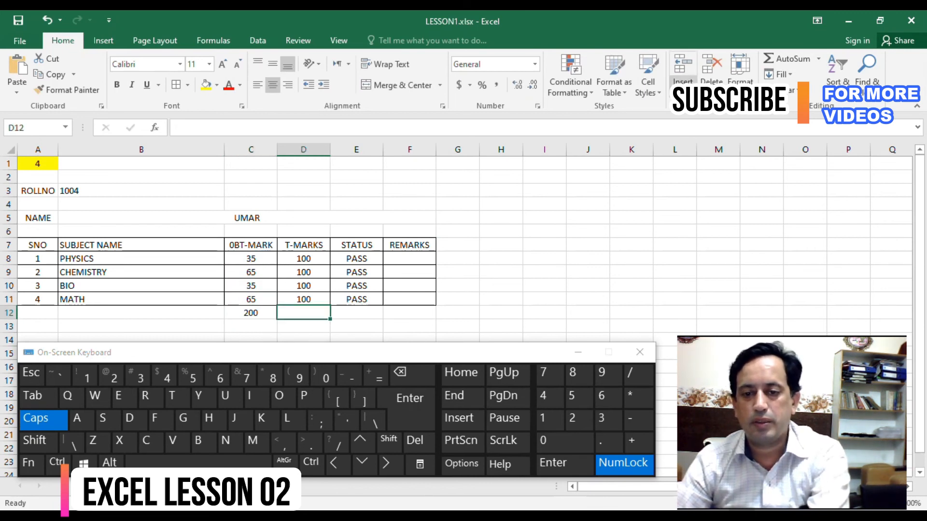
pyautogui.click(786, 59)
pyautogui.press('Return')
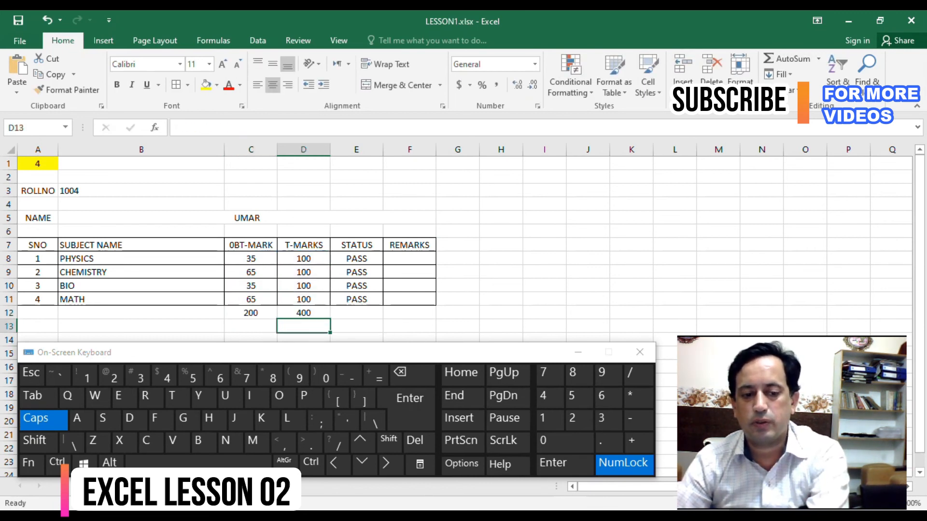
pyautogui.click(251, 313)
pyautogui.click(303, 313)
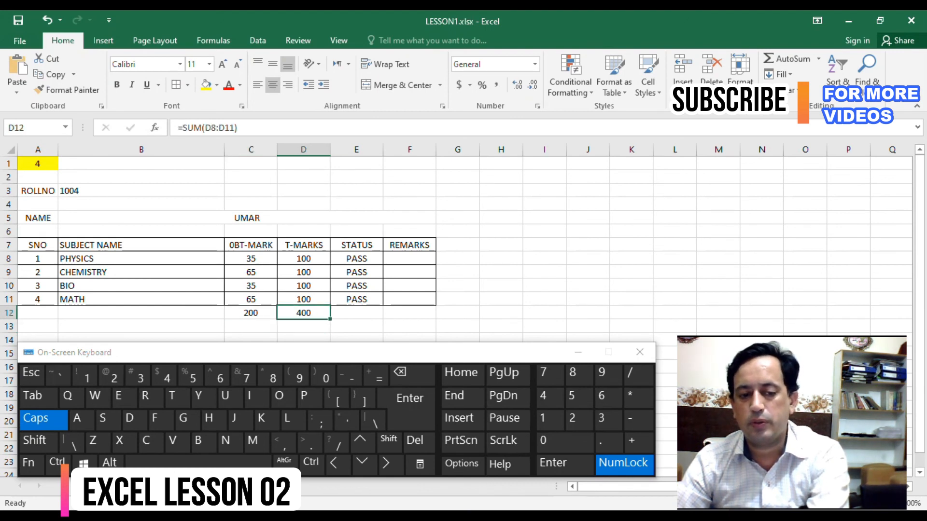
# - Merge rows 13 to 15 individually across columns A to F with Merge Across
pyautogui.scroll(-1, 338, 241)
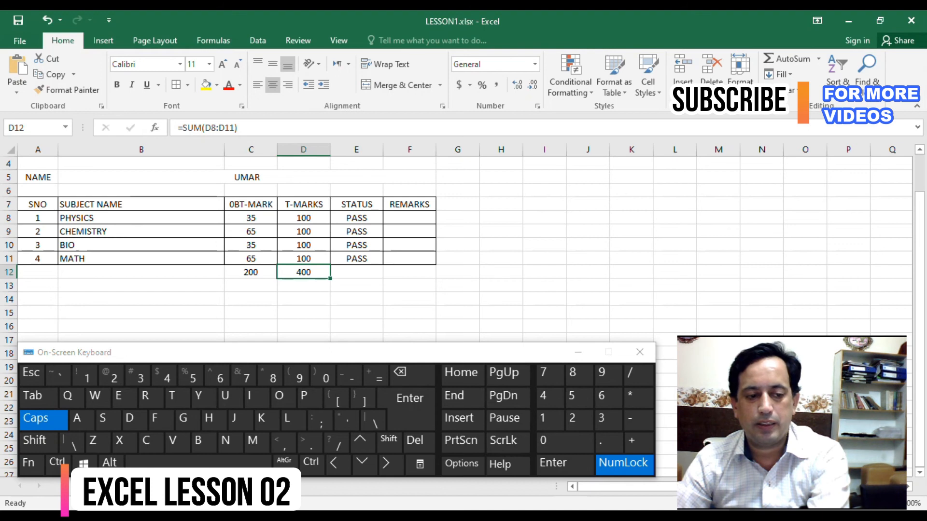
pyautogui.moveTo(37, 285); pyautogui.dragTo(409, 313)
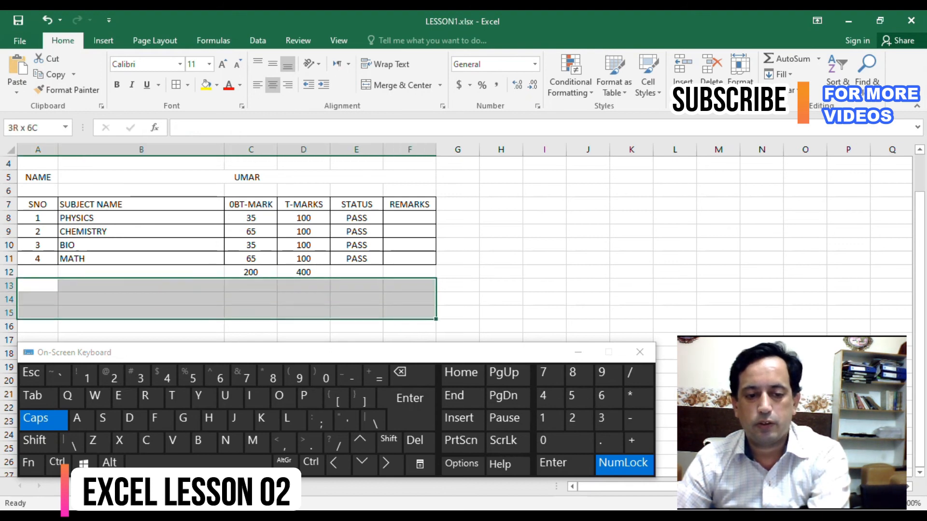
pyautogui.click(440, 85)
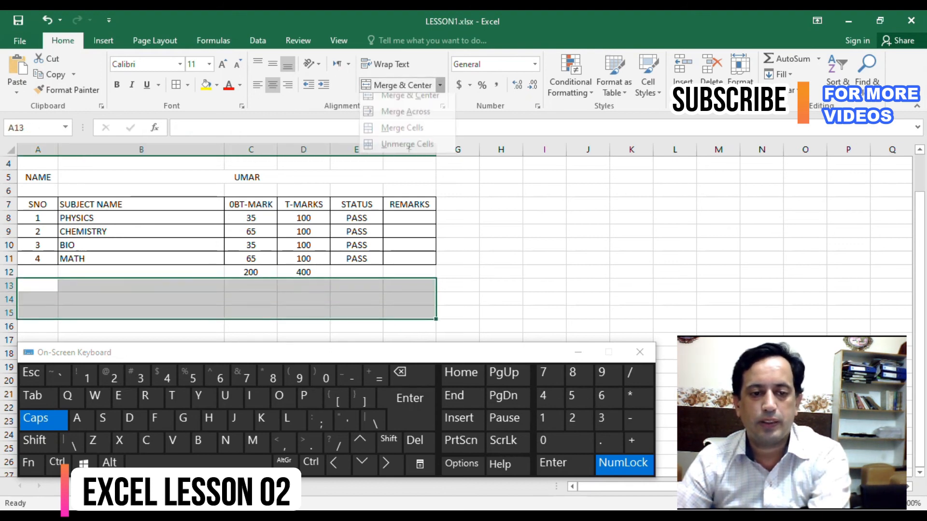
pyautogui.click(405, 119)
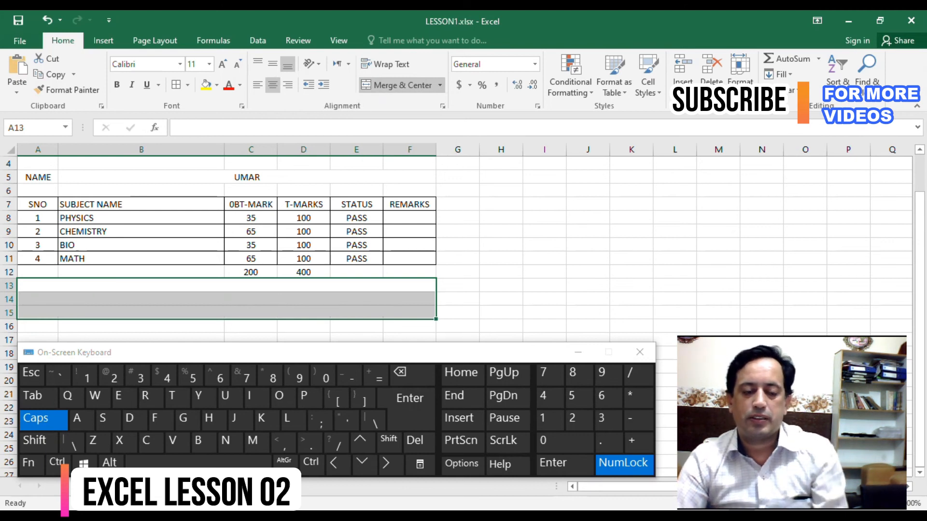
# - Unmerge row 13 and merge and center only A13:B13
pyautogui.click(226, 286)
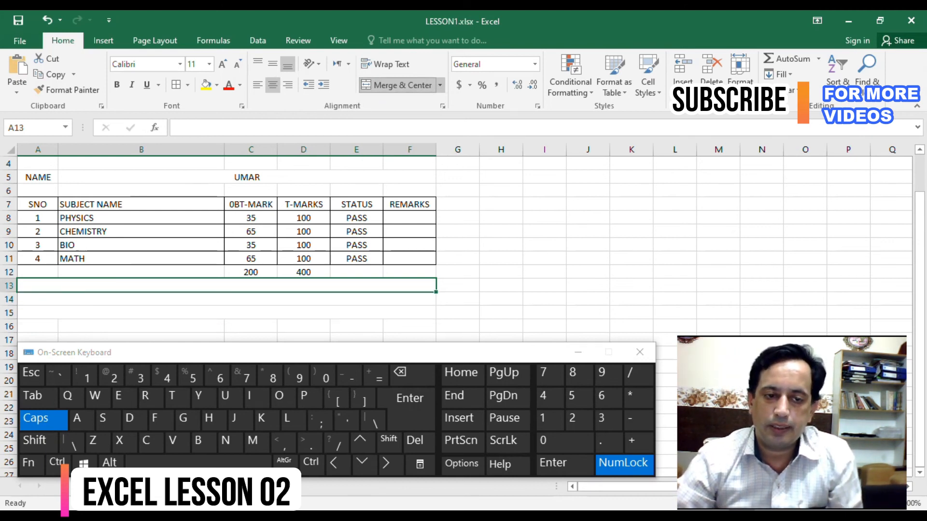
pyautogui.click(400, 85)
pyautogui.moveTo(141, 286); pyautogui.dragTo(41, 285)
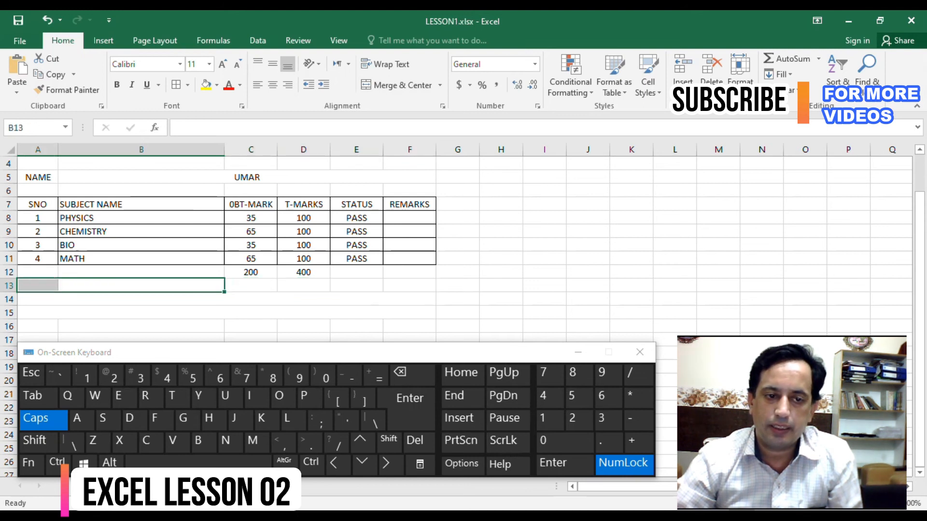
pyautogui.click(401, 85)
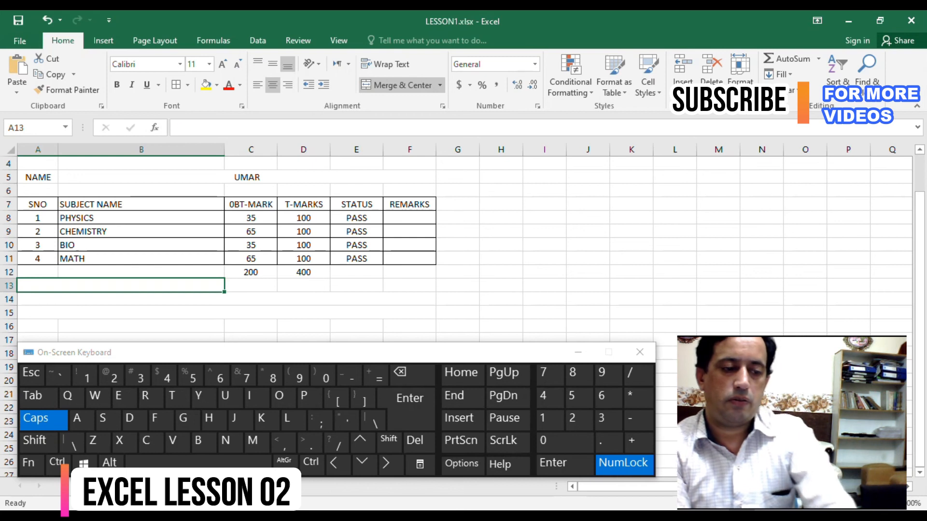
# - Enter the text THE CANDIDATE HAS PASSED SCORING GRADE in the merged cell A13
pyautogui.write('THE CANDIDAT')
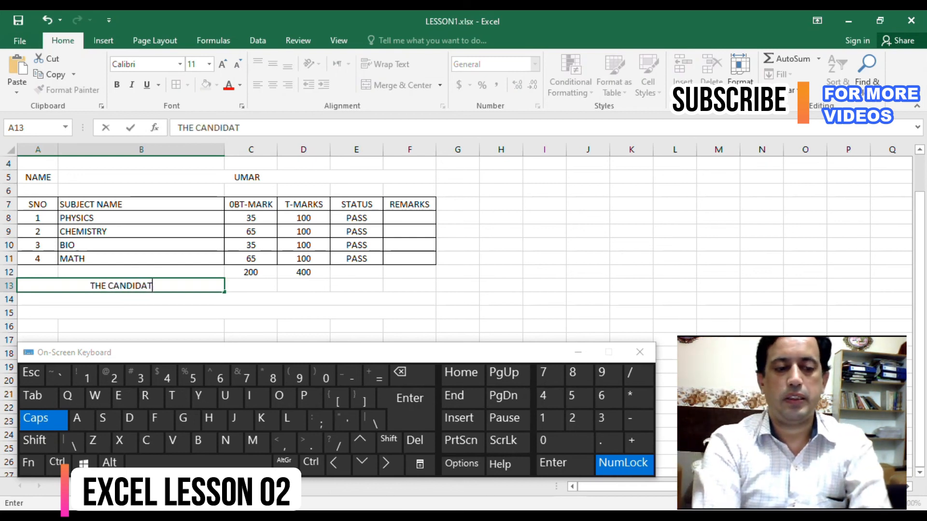
pyautogui.write('E HAS')
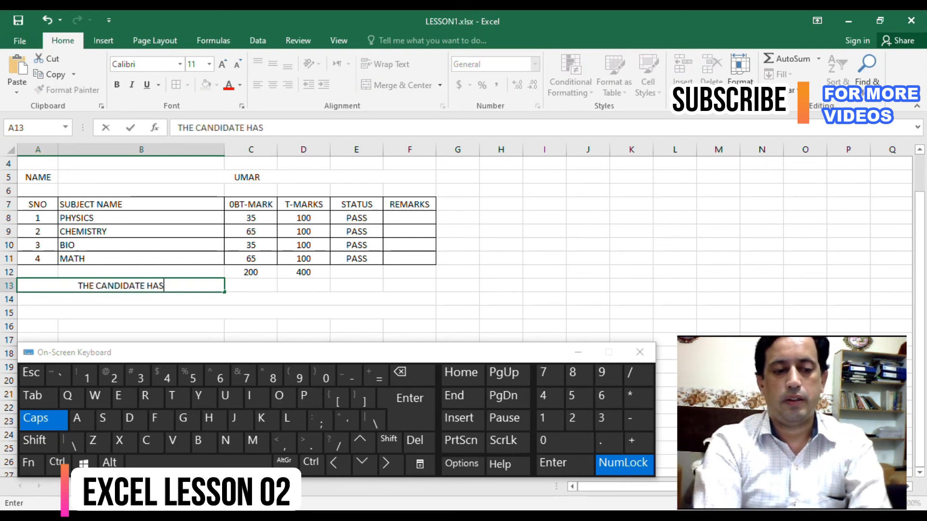
pyautogui.write(' P')
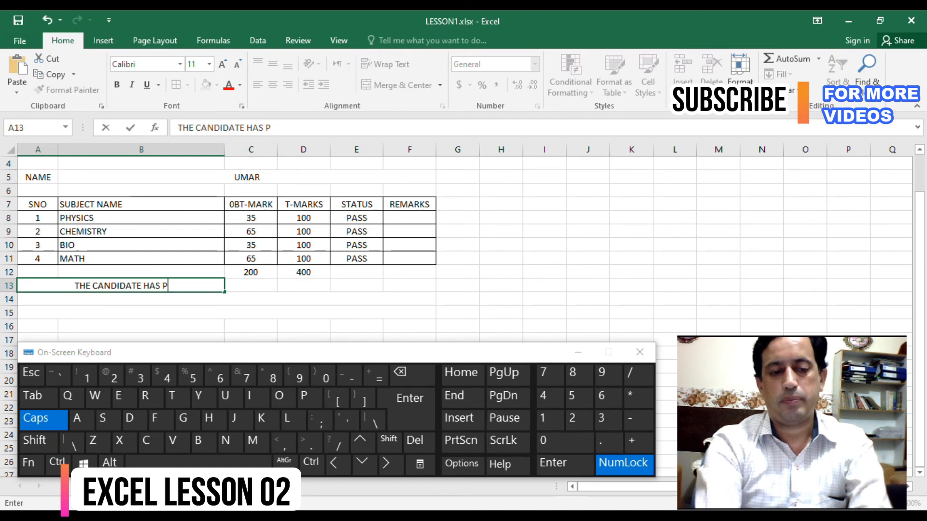
pyautogui.write('ASSED SCORKI')
pyautogui.press('BackSpace')
pyautogui.press('BackSpace')
pyautogui.write('ING')
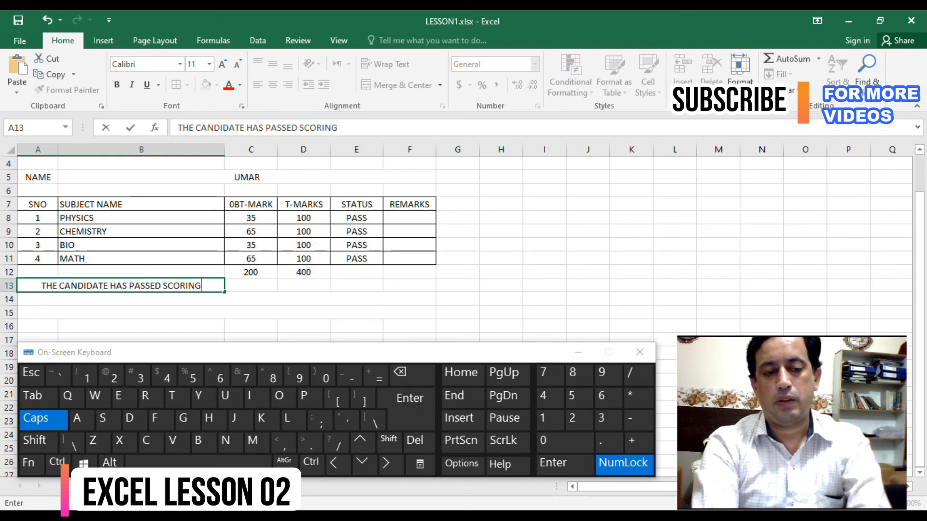
pyautogui.write(' GRADE')
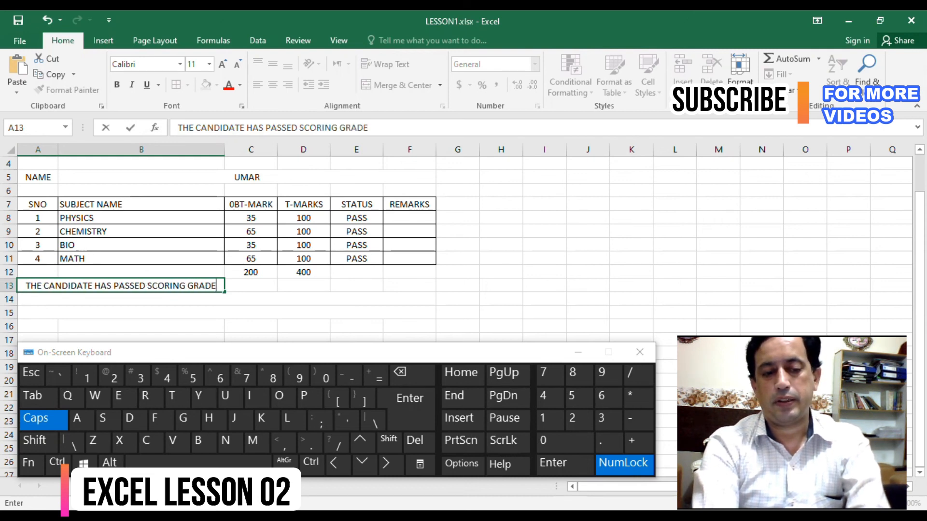
pyautogui.press('Return')
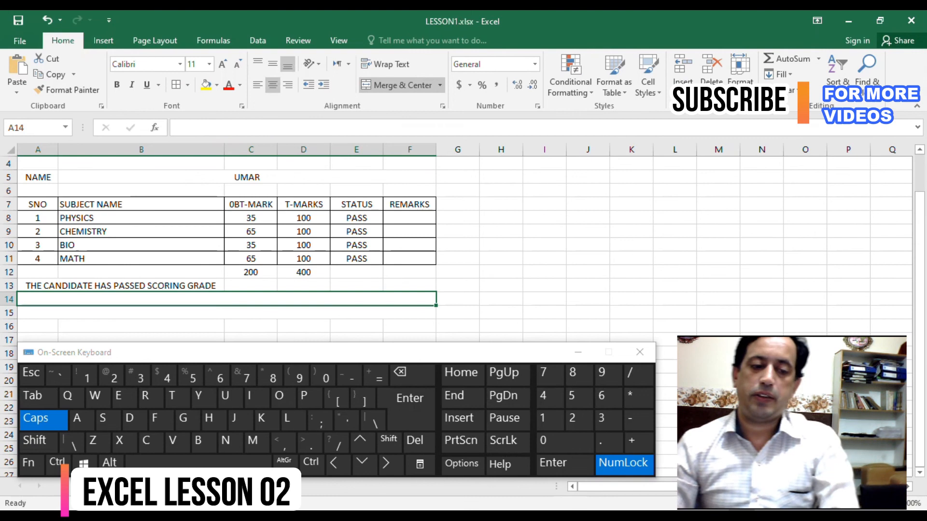
# - Copy the INDEX formula text from the physics mark cell C8 and paste it into C13 beside the grade sentence
pyautogui.click(250, 286)
pyautogui.scroll(1, 251, 285)
pyautogui.click(251, 258)
pyautogui.moveTo(357, 128); pyautogui.dragTo(178, 128)
pyautogui.hotkey('ctrl', 'c')
pyautogui.press('Escape')
pyautogui.click(251, 327)
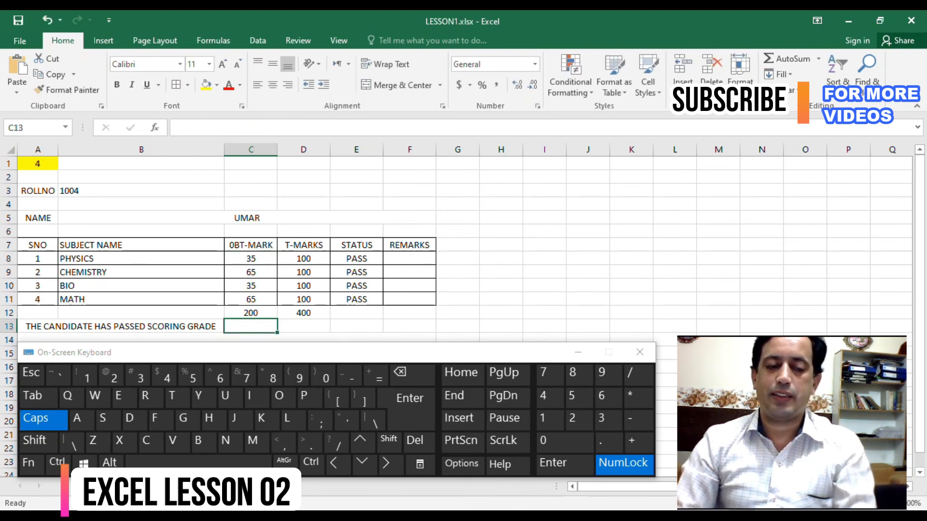
pyautogui.hotkey('ctrl', 'v')
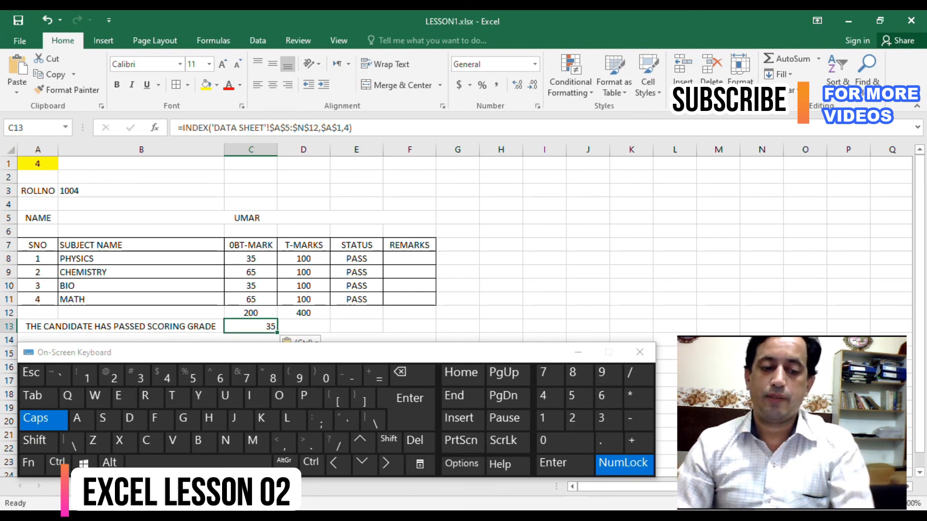
# - Examine the first student's row on the data sheet to determine the column number of GRADE
pyautogui.click(108, 487)
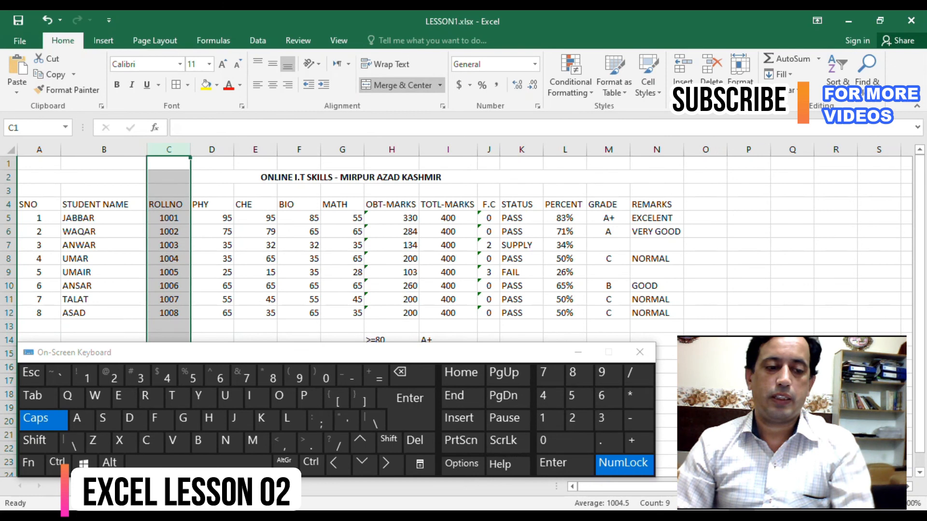
pyautogui.click(39, 218)
pyautogui.press('Right')
pyautogui.press('Right')
pyautogui.press('Right')
pyautogui.press('Right')
pyautogui.press('Right')
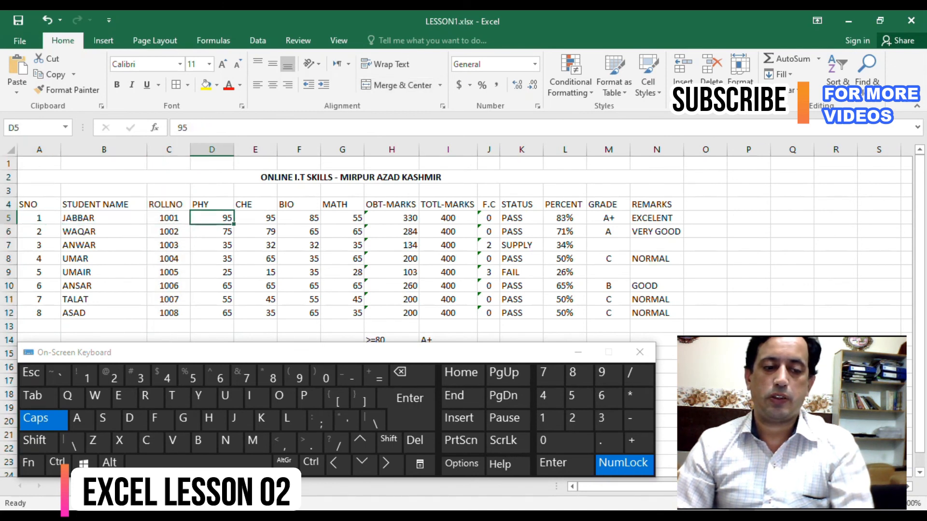
pyautogui.press('Right')
pyautogui.press('Right')
pyautogui.press('Right')
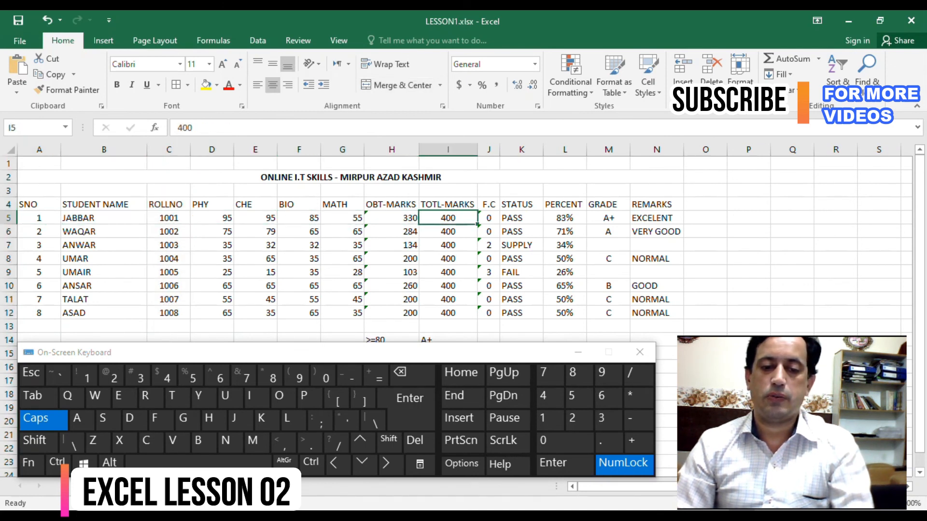
pyautogui.press('Right')
pyautogui.press('Right')
pyautogui.press('Right')
pyautogui.press('Right')
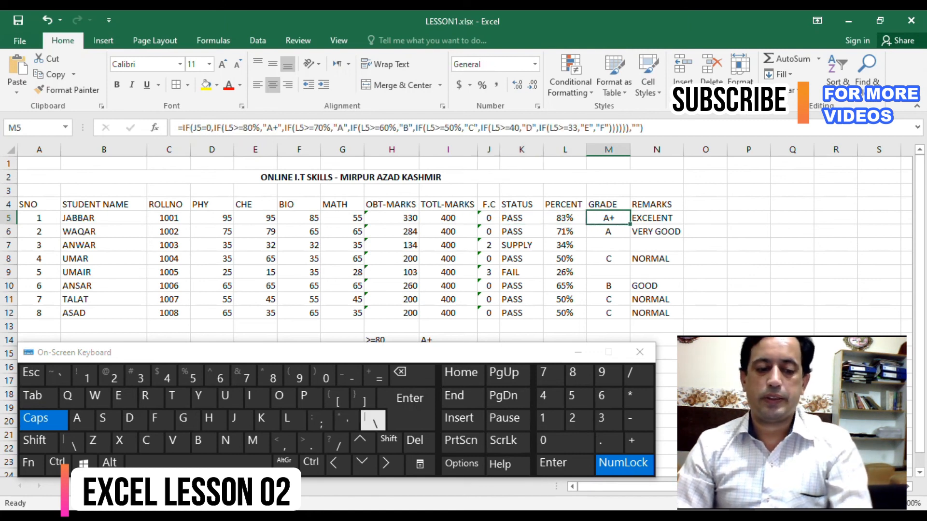
# - Set the column number in the INDEX formula in C13 of the result sheet to 13
pyautogui.click(138, 486)
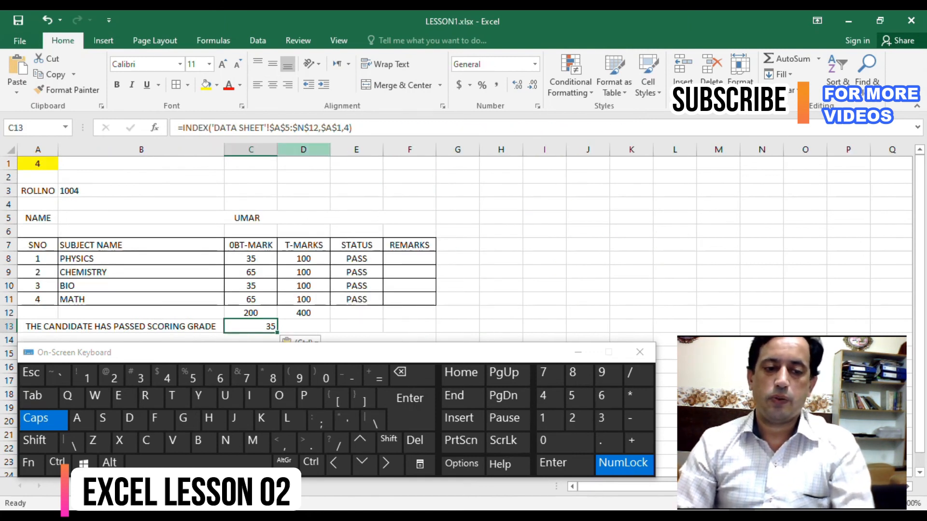
pyautogui.click(347, 127)
pyautogui.press('BackSpace')
pyautogui.write('13')
pyautogui.press('Return')
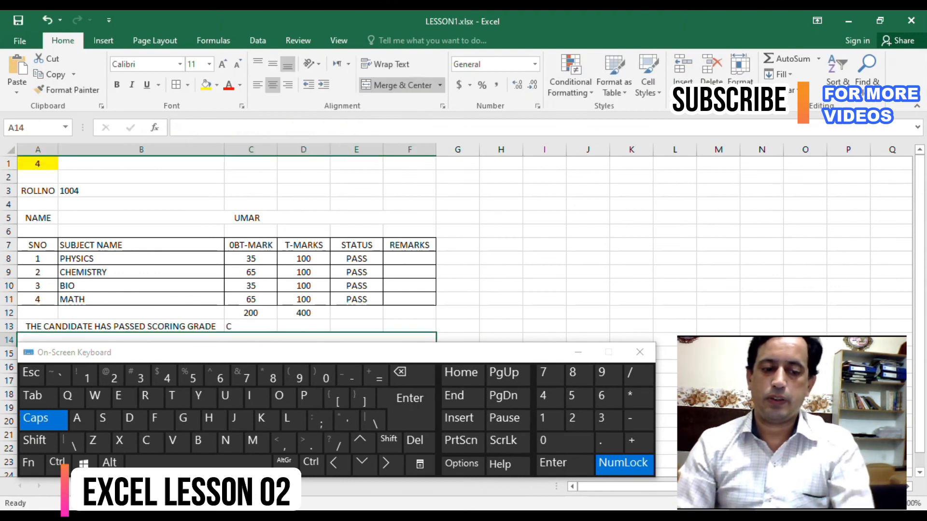
pyautogui.click(250, 326)
pyautogui.scroll(-1, 250, 326)
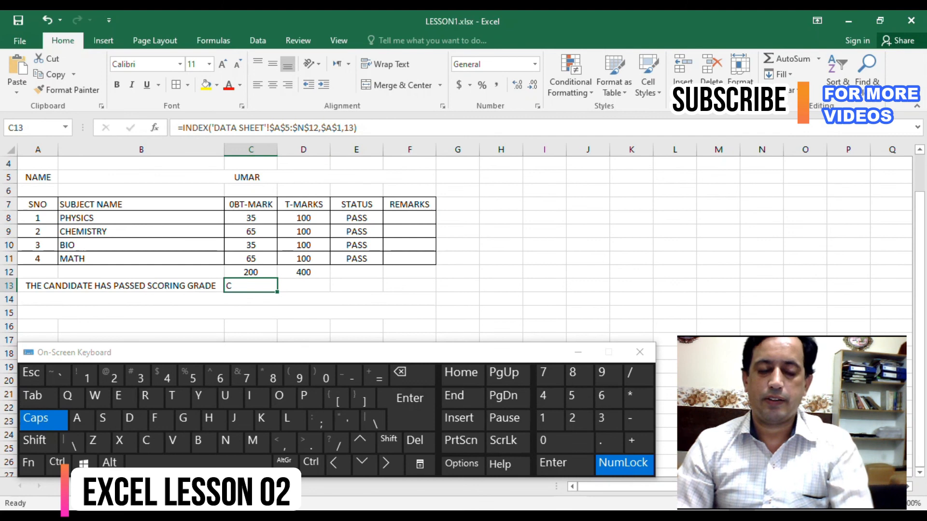
pyautogui.moveTo(304, 286); pyautogui.dragTo(409, 286)
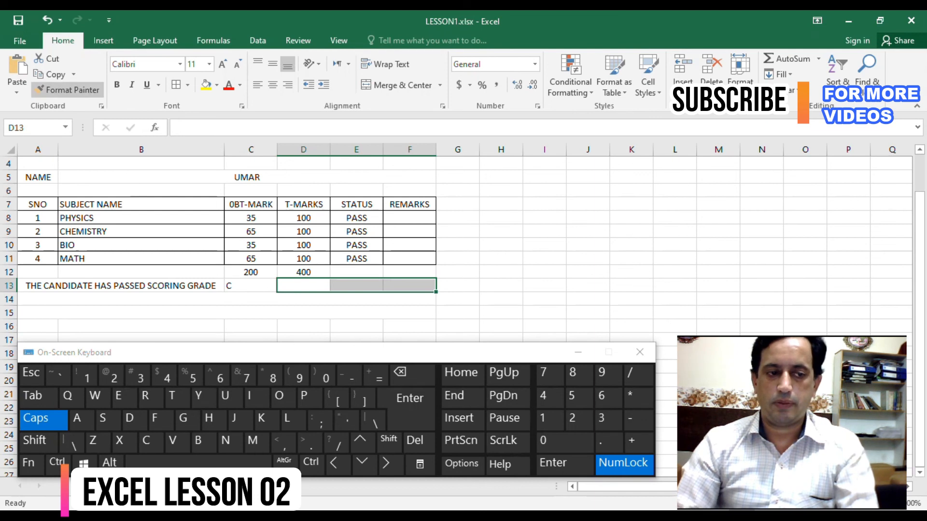
pyautogui.click(395, 85)
pyautogui.hotkey('ctrl', 'z')
# - Merge and center cells D13:E13 beside the grade
pyautogui.moveTo(359, 286); pyautogui.dragTo(309, 286)
pyautogui.click(396, 85)
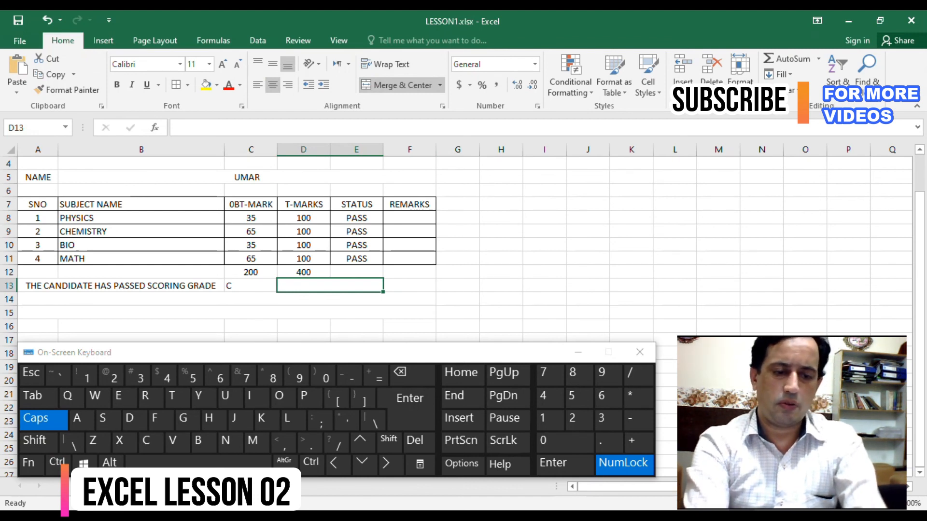
pyautogui.write('AND')
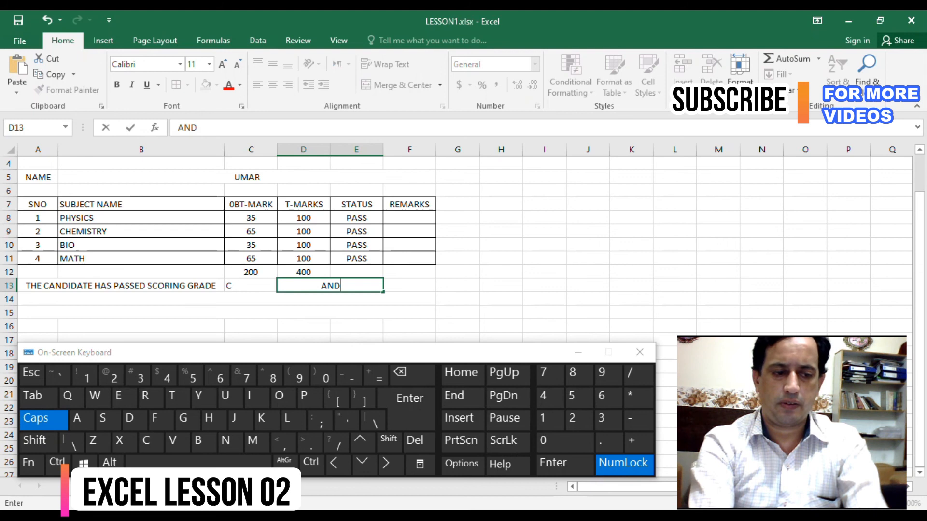
pyautogui.write(' PLA')
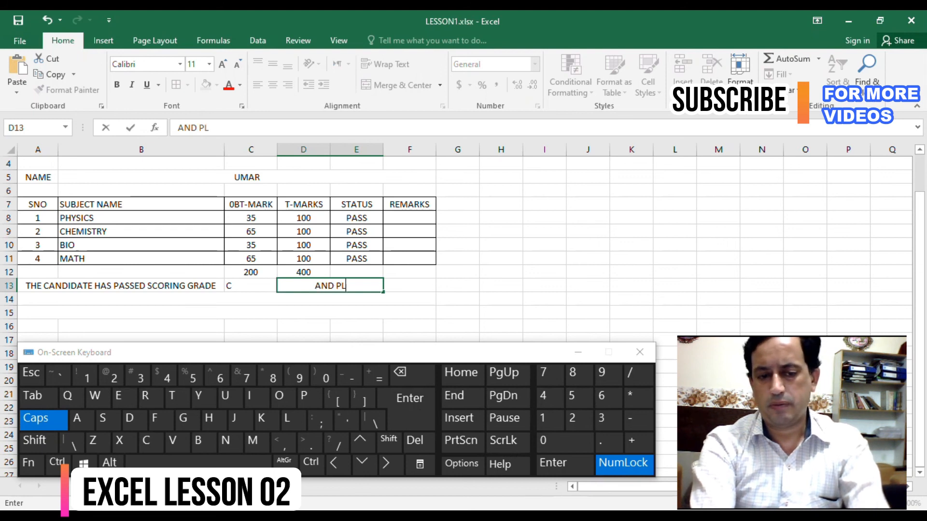
pyautogui.press('BackSpace')
pyautogui.press('BackSpace')
pyautogui.press('BackSpace')
pyautogui.press('BackSpace')
pyautogui.press('BackSpace')
pyautogui.press('BackSpace')
pyautogui.press('BackSpace')
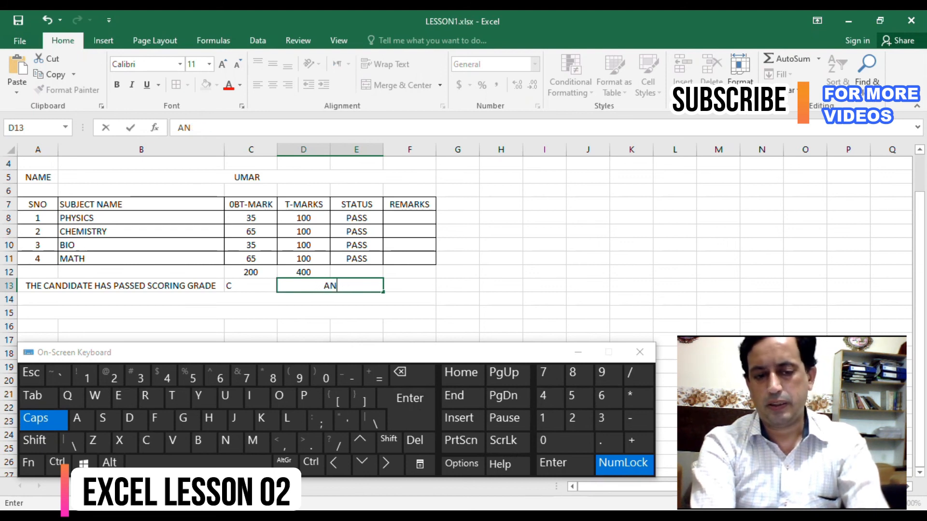
pyautogui.press('Escape')
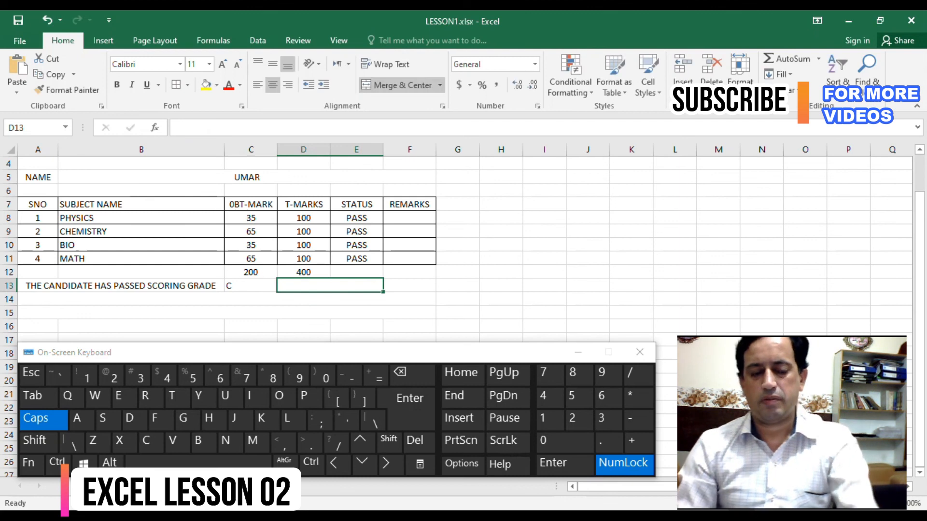
# - Test the result sheet by entering serial numbers 1, 2 and 3 one after another in the yellow cell A1
pyautogui.scroll(1, 463, 241)
pyautogui.scroll(-1, 463, 241)
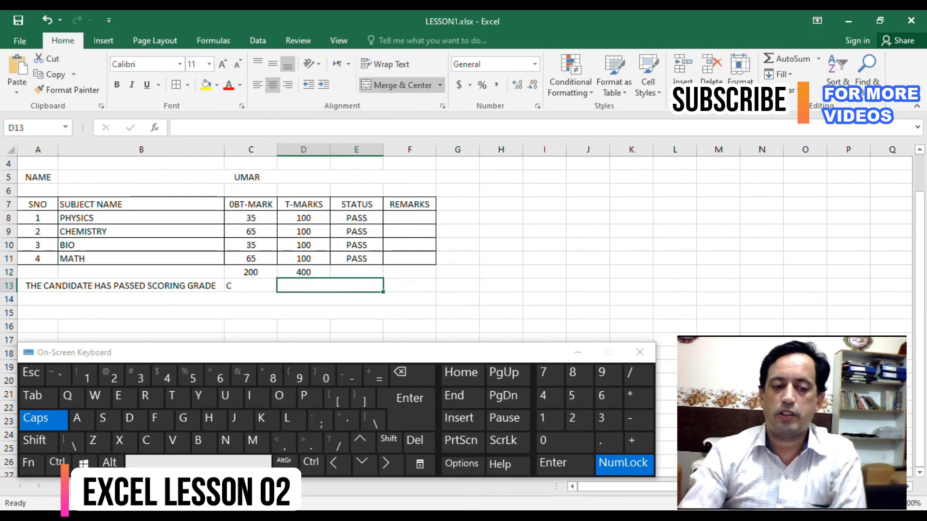
pyautogui.scroll(1, 227, 241)
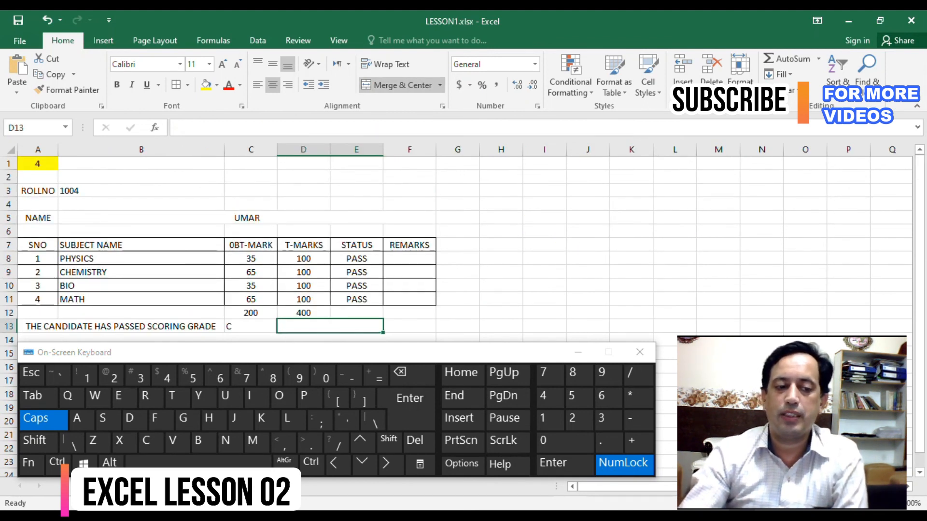
pyautogui.click(120, 191)
pyautogui.click(37, 163)
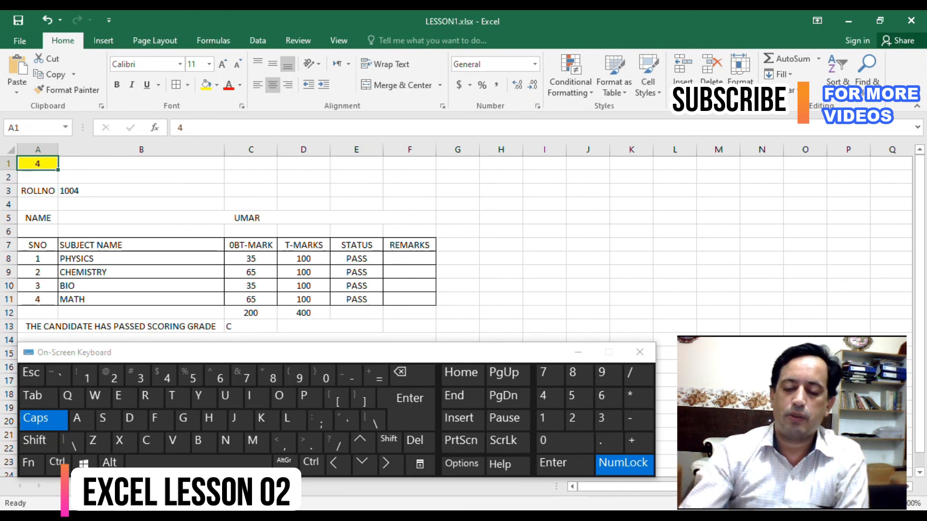
pyautogui.write('1')
pyautogui.press('Return')
pyautogui.press('Up')
pyautogui.write('2')
pyautogui.press('Return')
pyautogui.press('Up')
pyautogui.write('3')
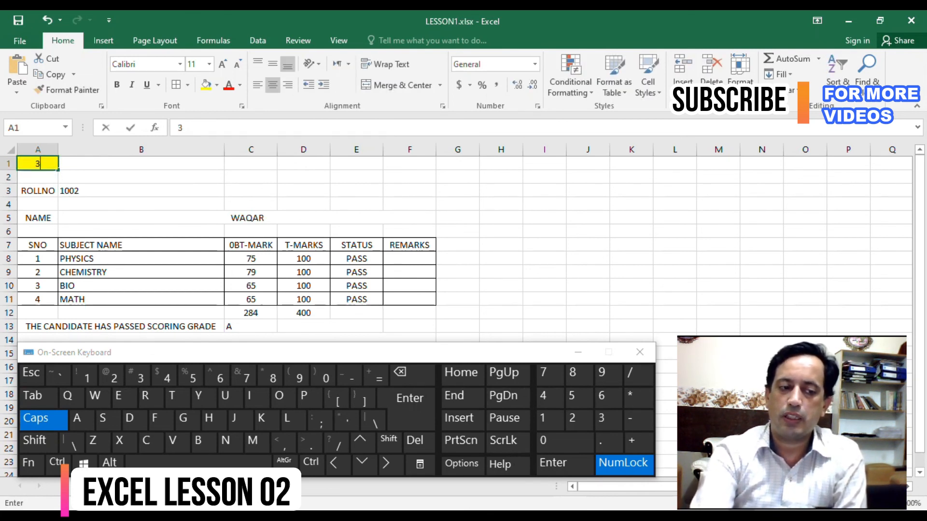
pyautogui.press('Return')
pyautogui.press('Right')
pyautogui.press('Left')
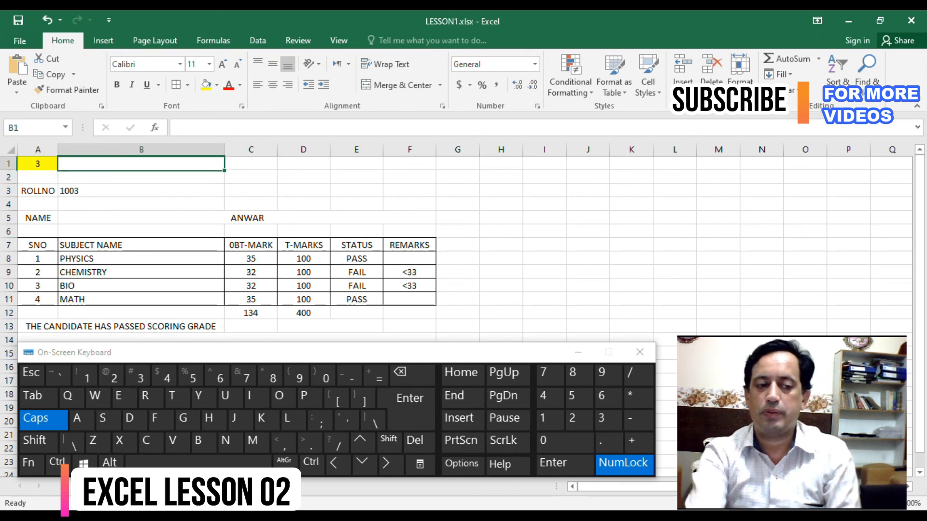
pyautogui.press('Up')
pyautogui.hotkey('ctrl', 'alt')
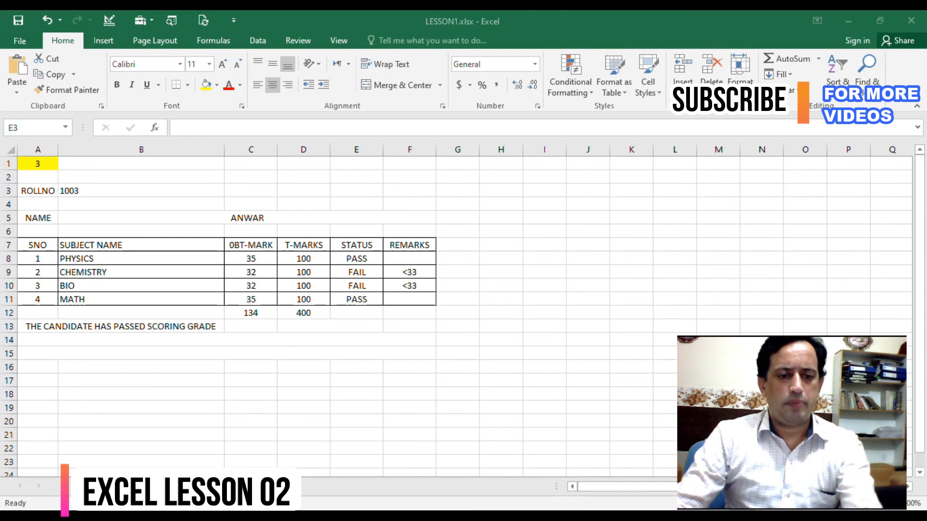
# - Enter serial number 1 and then 2 in cell A1 to switch the result sheet between student records
pyautogui.click(38, 163)
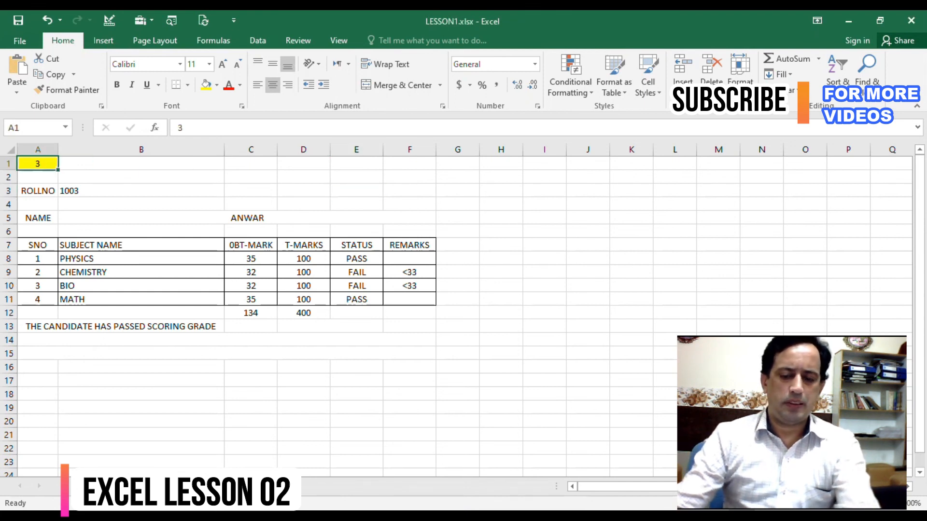
pyautogui.write('1')
pyautogui.press('Return')
pyautogui.press('Up')
pyautogui.write('2')
pyautogui.press('Return')
pyautogui.press('Up')
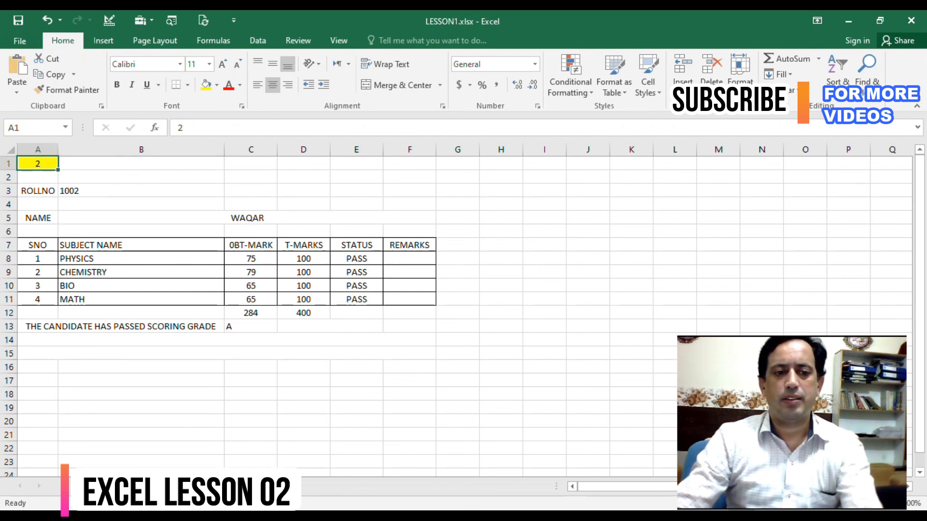
# - Open the ribbon customization options and examine the commands listed under Popular Commands, All Commands and All Tabs
pyautogui.rightClick(337, 67)
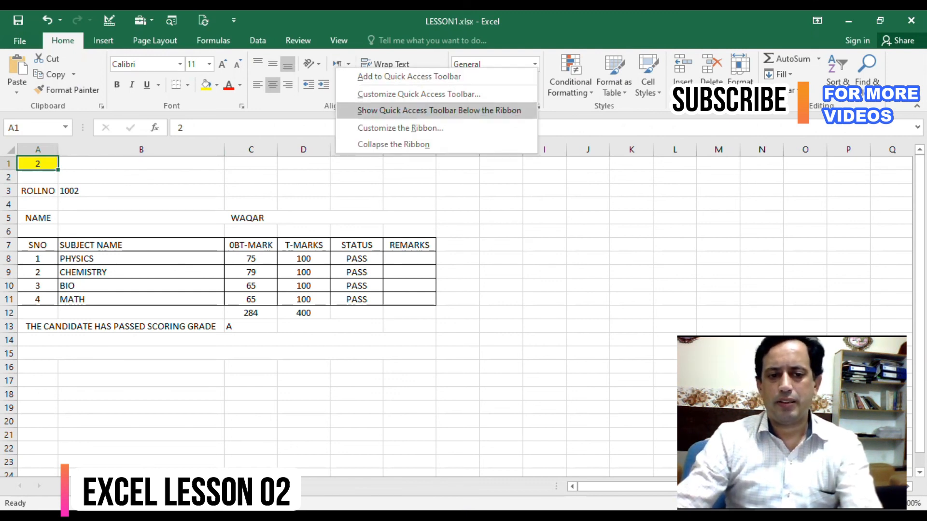
pyautogui.click(401, 128)
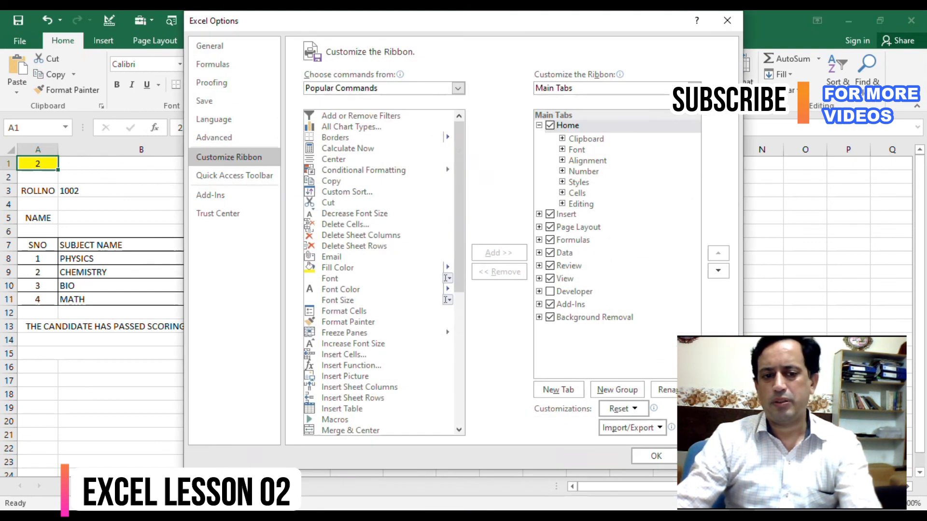
pyautogui.moveTo(458, 198); pyautogui.dragTo(459, 264)
pyautogui.scroll(1, 447, 127)
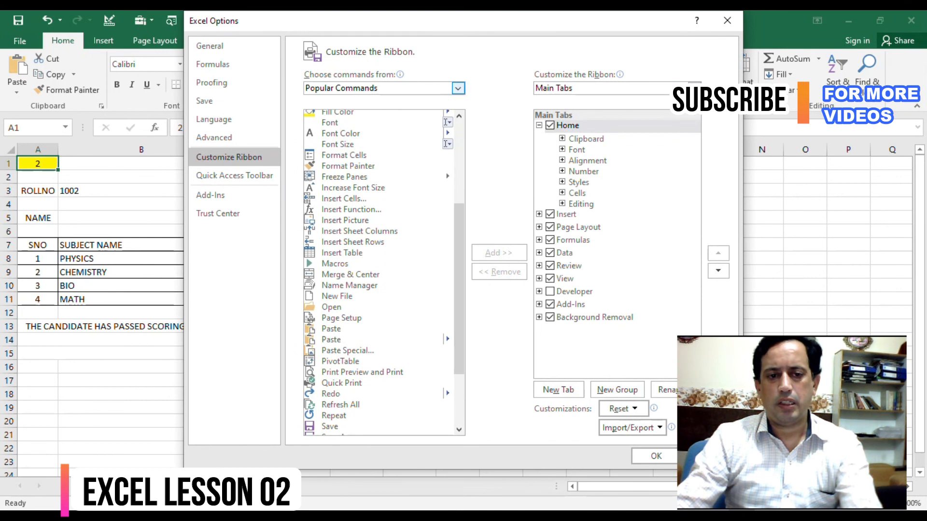
pyautogui.click(457, 87)
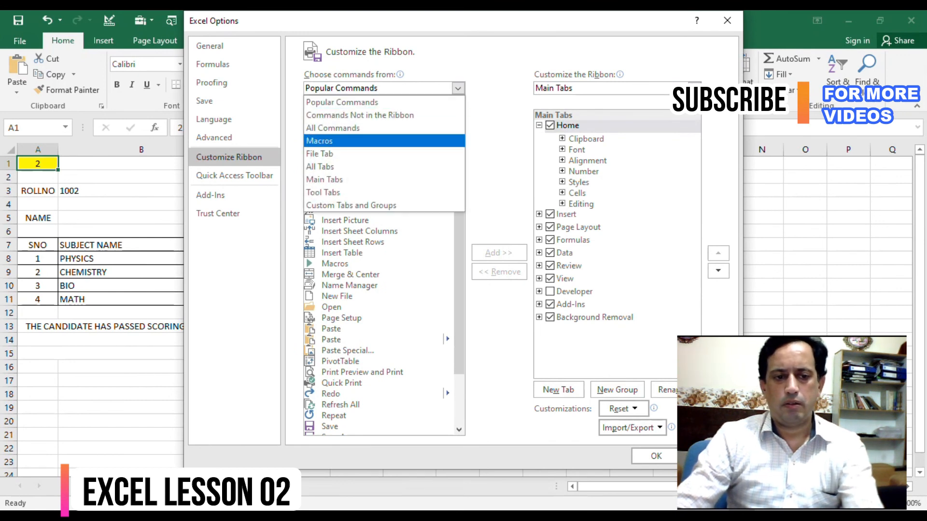
pyautogui.click(362, 128)
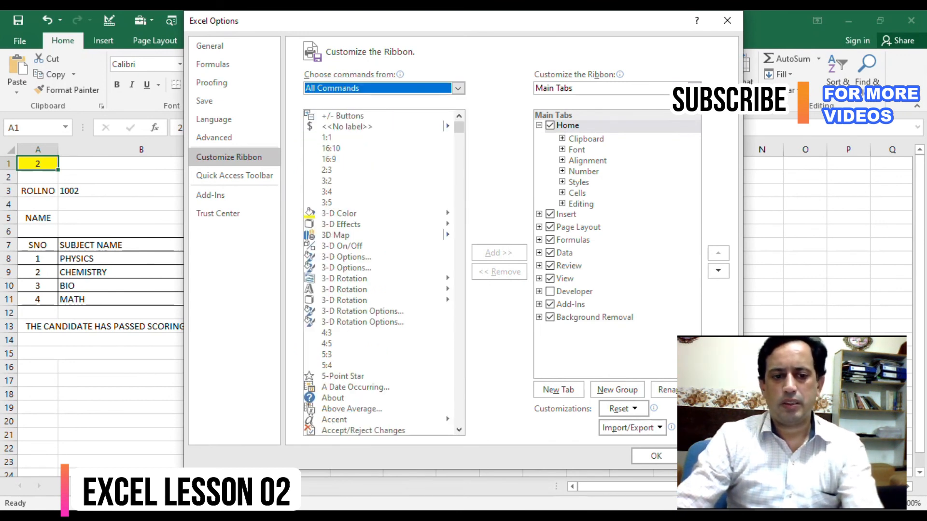
pyautogui.click(457, 87)
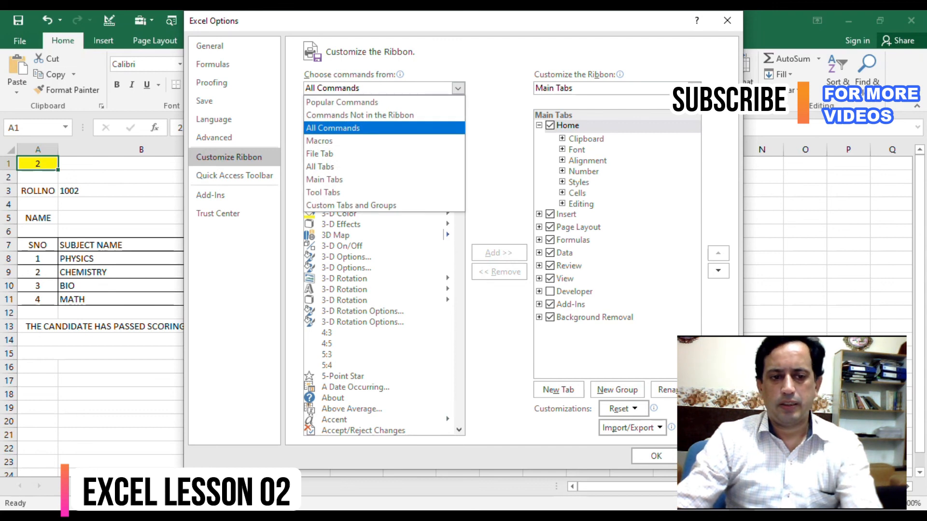
pyautogui.click(320, 167)
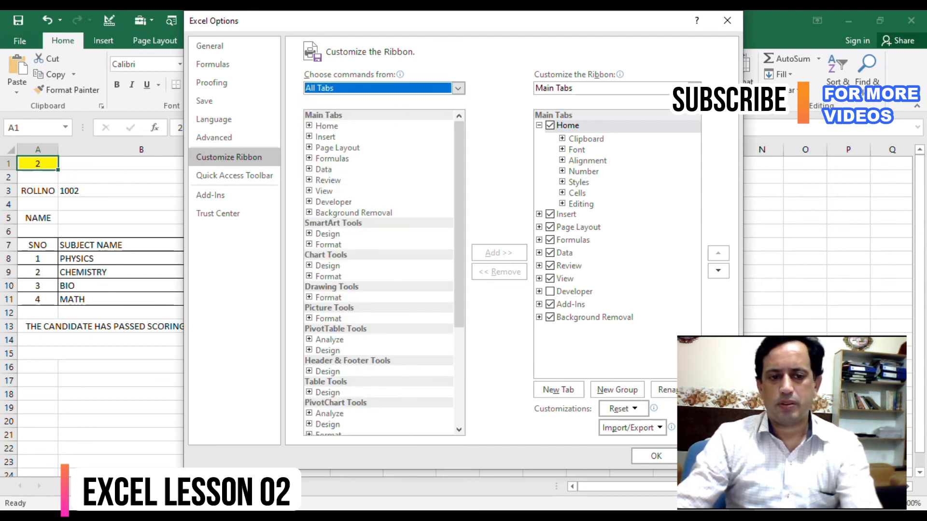
pyautogui.moveTo(459, 202); pyautogui.dragTo(459, 299)
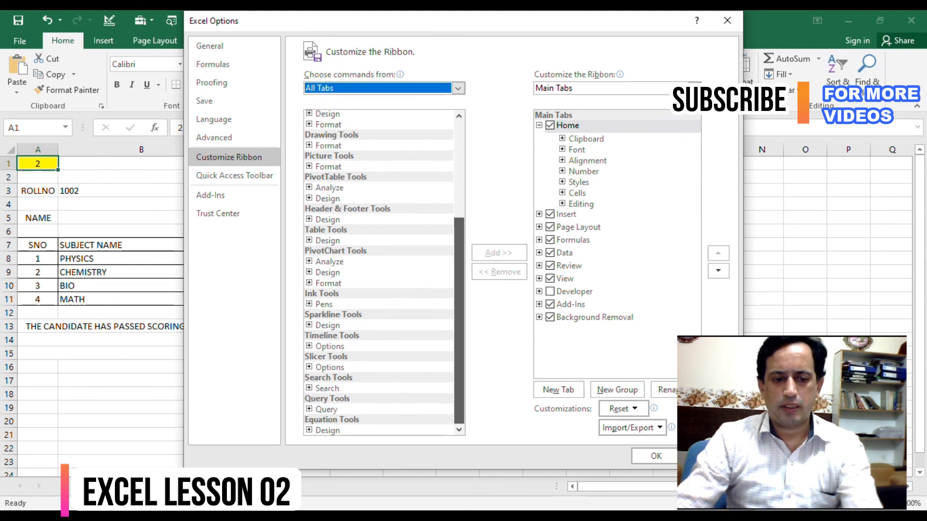
pyautogui.moveTo(459, 299); pyautogui.dragTo(459, 202)
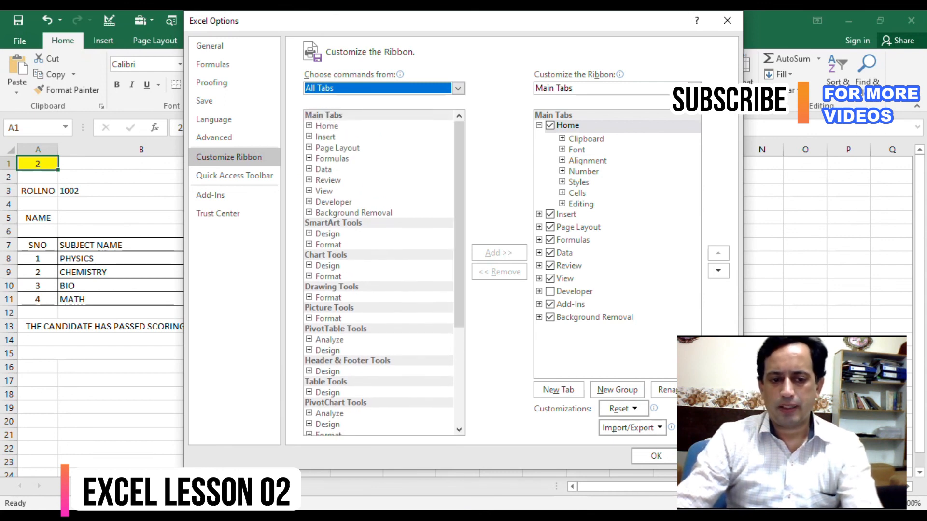